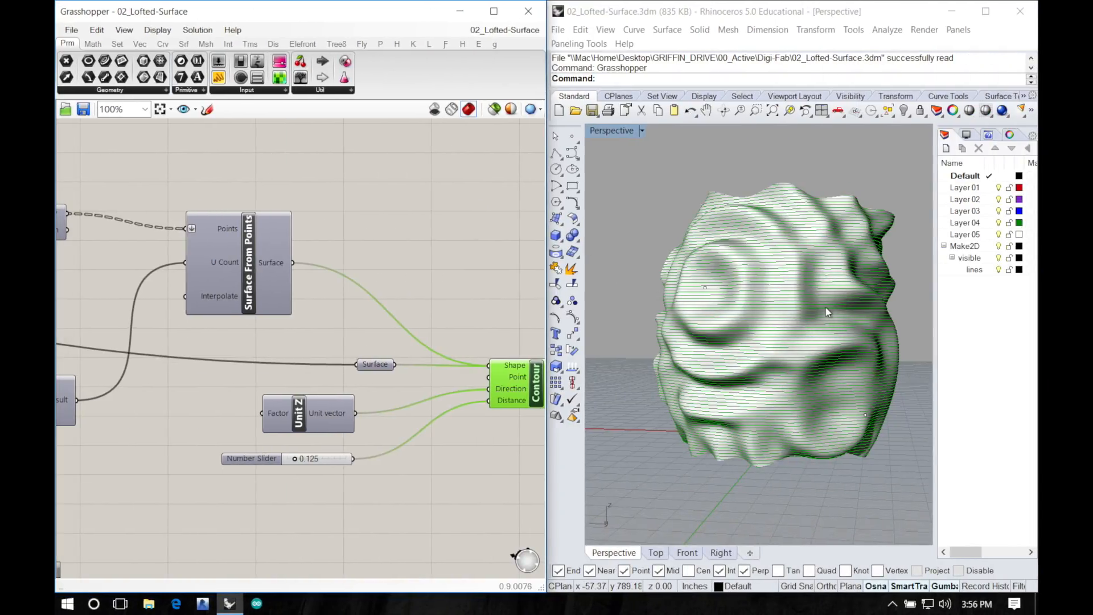
Step: Examine the contoured vase form and trace the definition from the Contour component back through the wave graph to Pull Point
right_click_drag(824, 309, 746, 366)
left_click(384, 397)
scroll(445, 360, "down", 1)
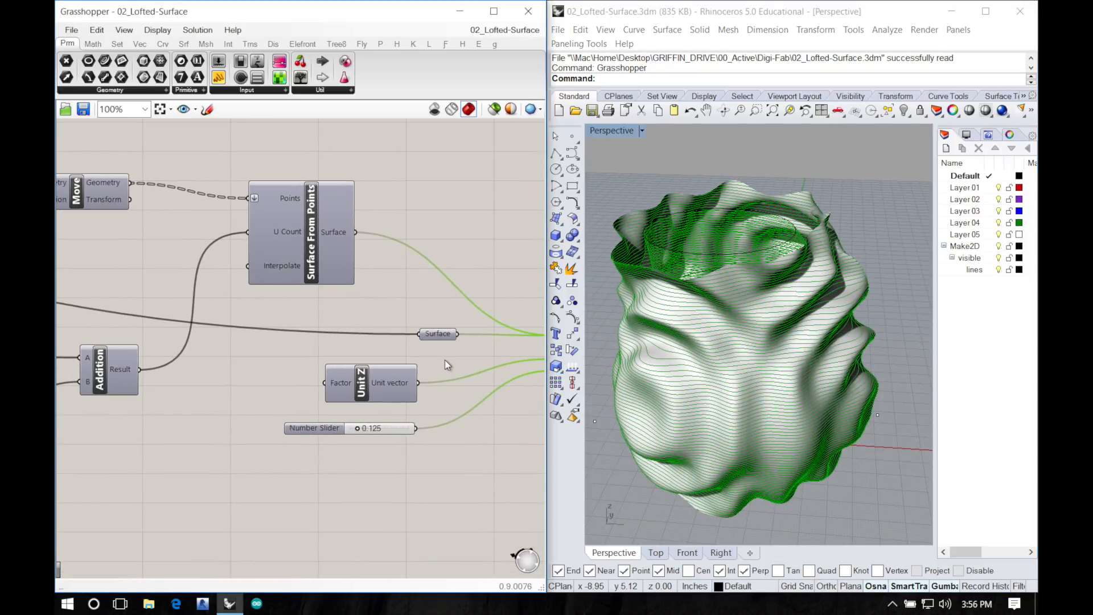
scroll(446, 357, "down", 1)
right_click_drag(369, 373, 409, 373)
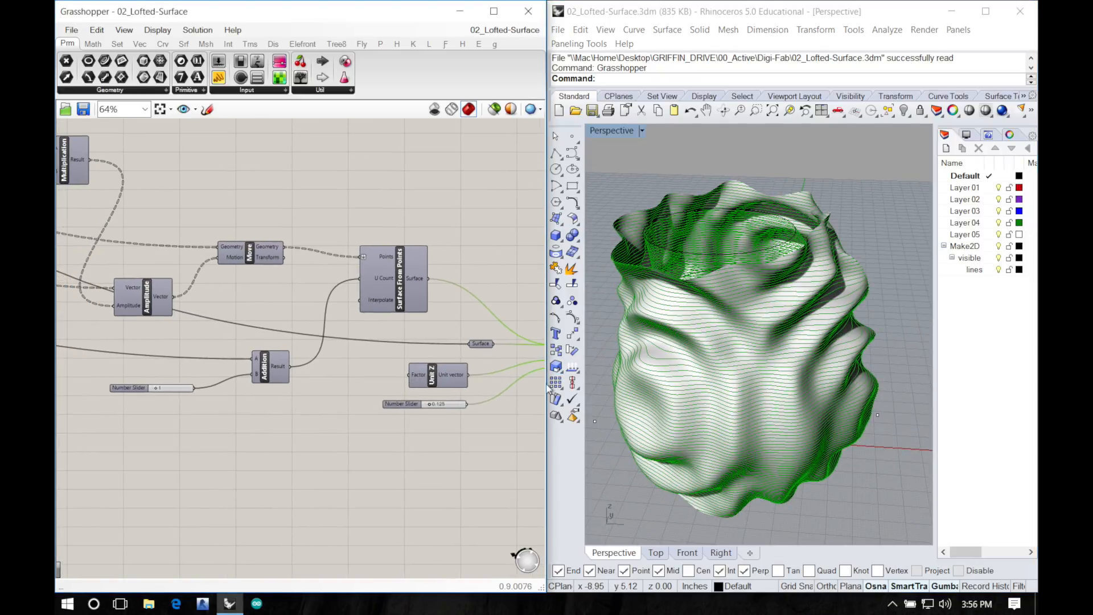
right_click_drag(751, 319, 851, 360)
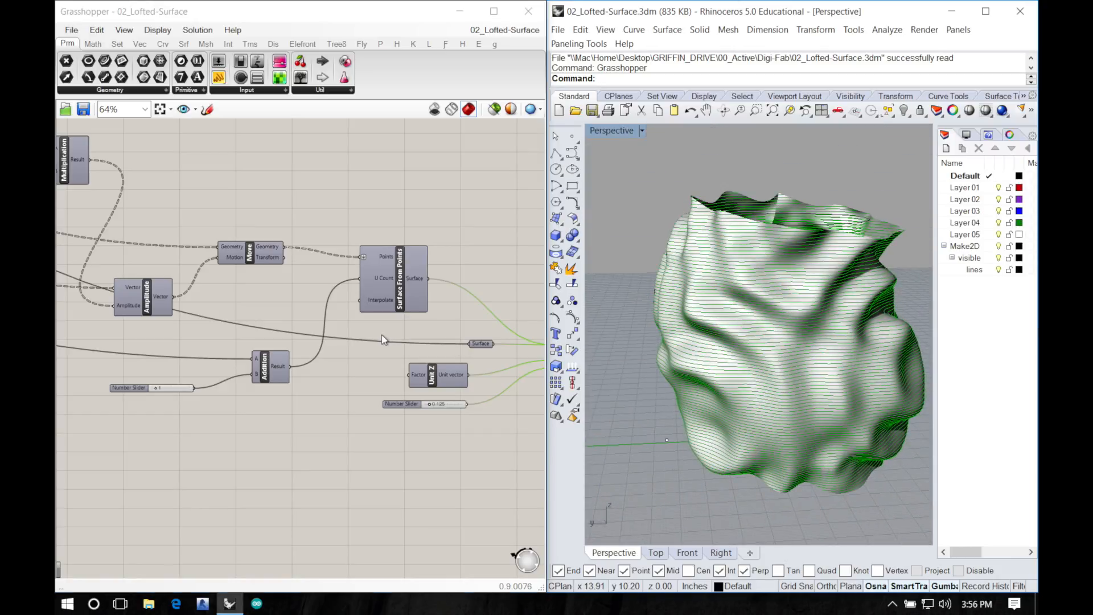
right_click_drag(254, 323, 414, 354)
right_click_drag(240, 296, 359, 348)
right_click_drag(214, 328, 334, 361)
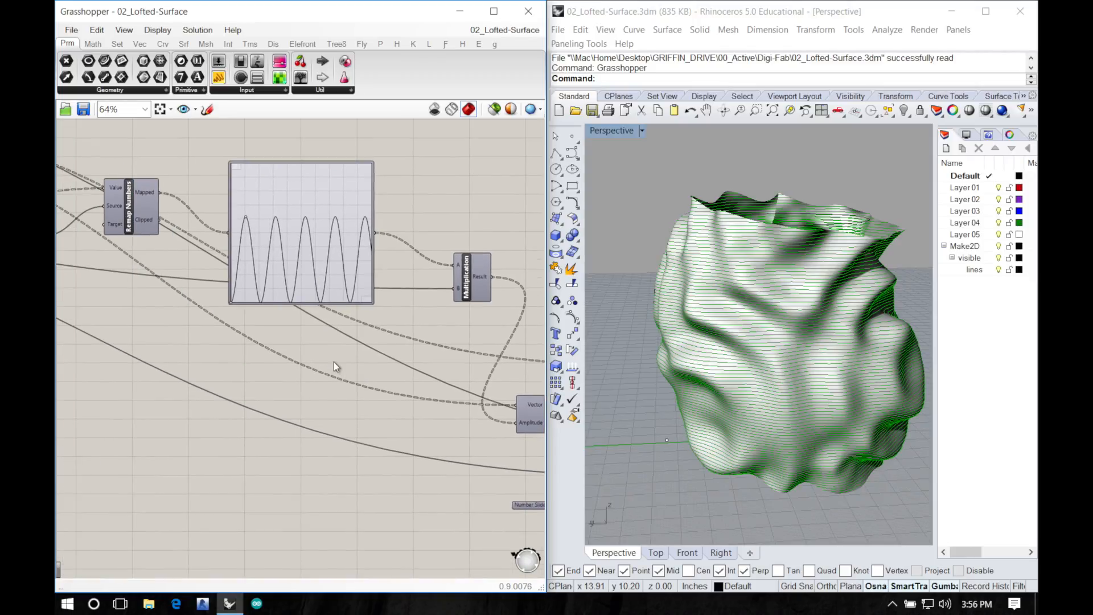
right_click_drag(262, 362, 392, 395)
right_click_drag(314, 384, 439, 444)
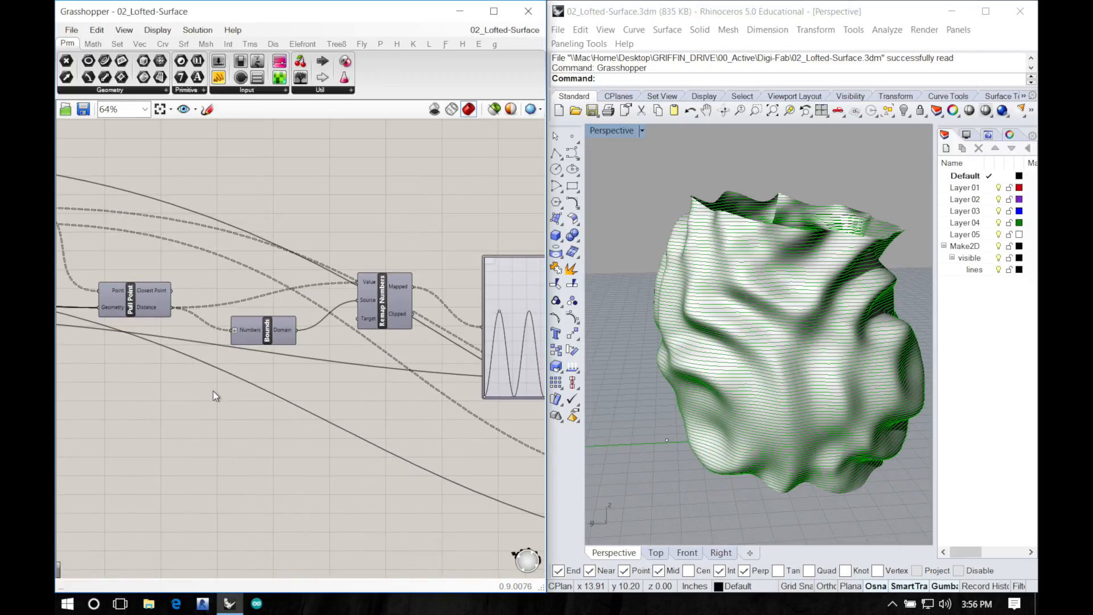
mouse_move(213, 391)
right_mouse_down()
mouse_move(338, 418)
mouse_move(410, 415)
right_mouse_up()
mouse_move(195, 378)
right_mouse_down()
mouse_move(314, 399)
mouse_move(171, 373)
right_mouse_up()
right_click_drag(285, 381, 188, 366)
right_click_drag(395, 379, 194, 364)
Step: Examine the overall definition layout, then its starting curves, points and sliders and the Loft, Offset and Divide Surface components
scroll(206, 366, "down", 10)
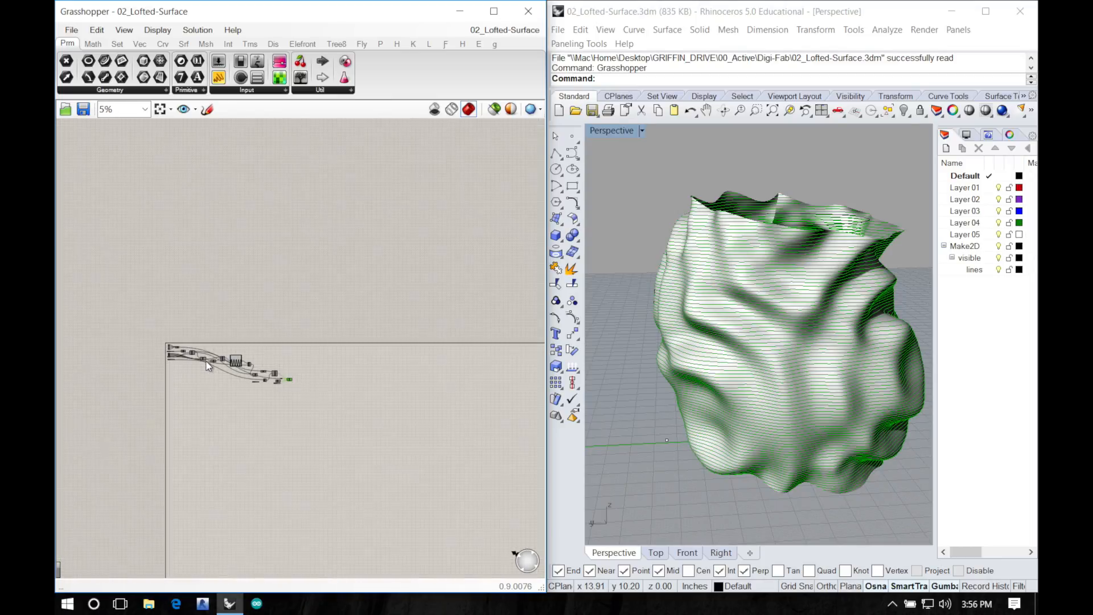
scroll(194, 392, "up", 6)
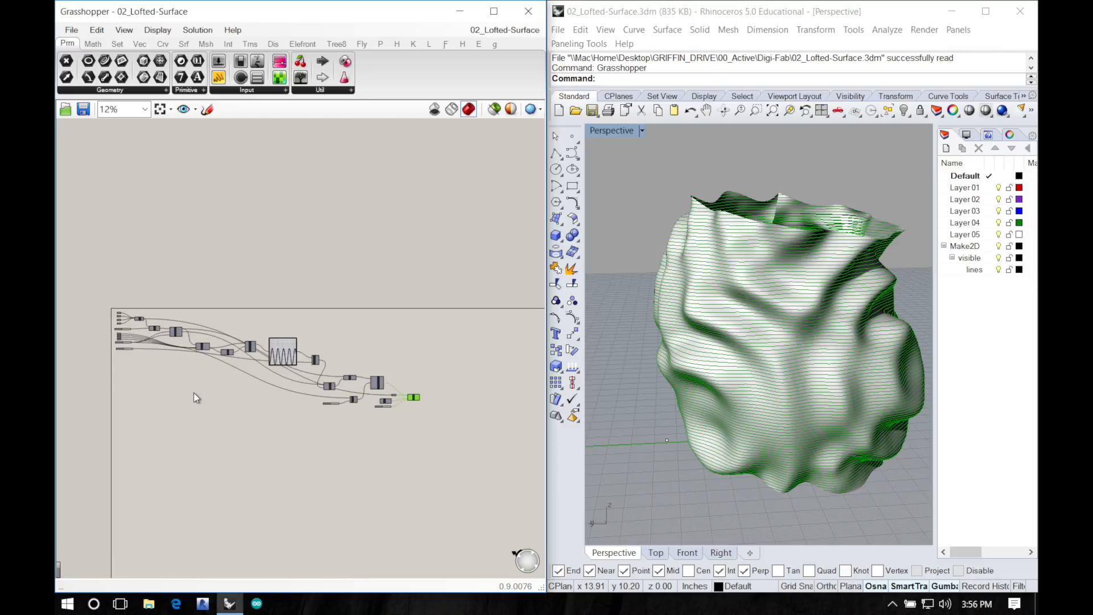
scroll(197, 392, "down", 3)
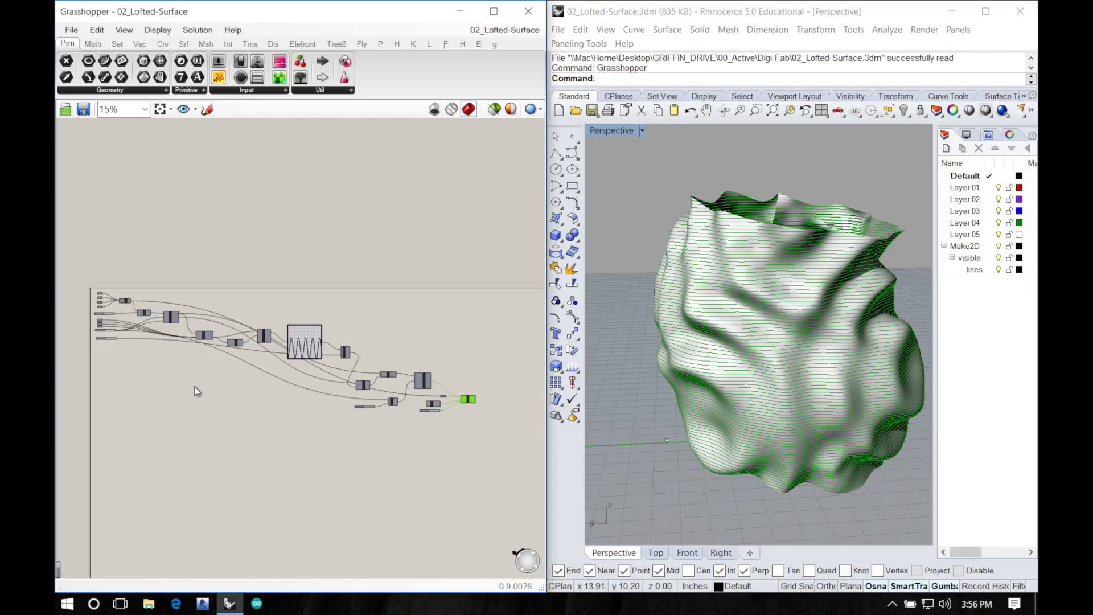
scroll(194, 385, "up", 5)
scroll(194, 385, "down", 4)
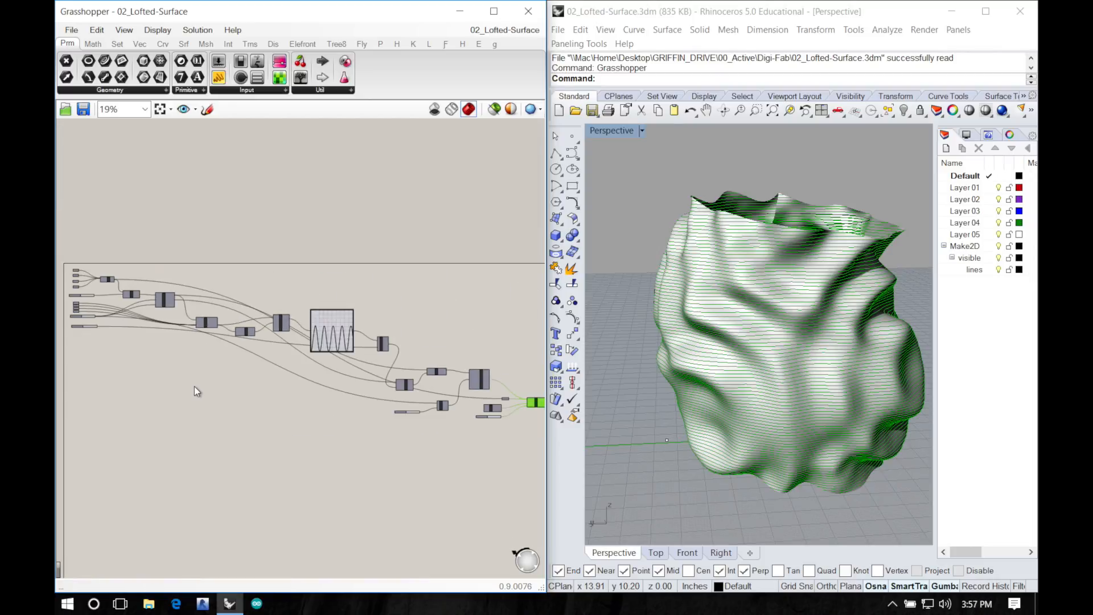
right_click_drag(194, 386, 162, 378)
right_click_drag(178, 342, 342, 355)
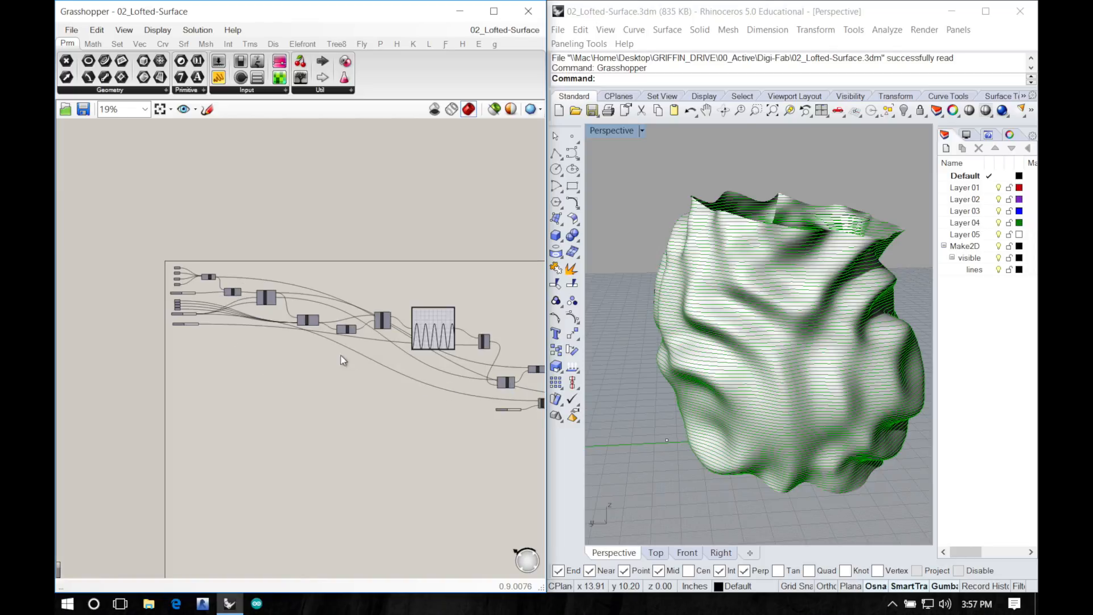
scroll(237, 301, "down", 5)
scroll(246, 304, "up", 11)
right_click_drag(264, 330, 360, 481)
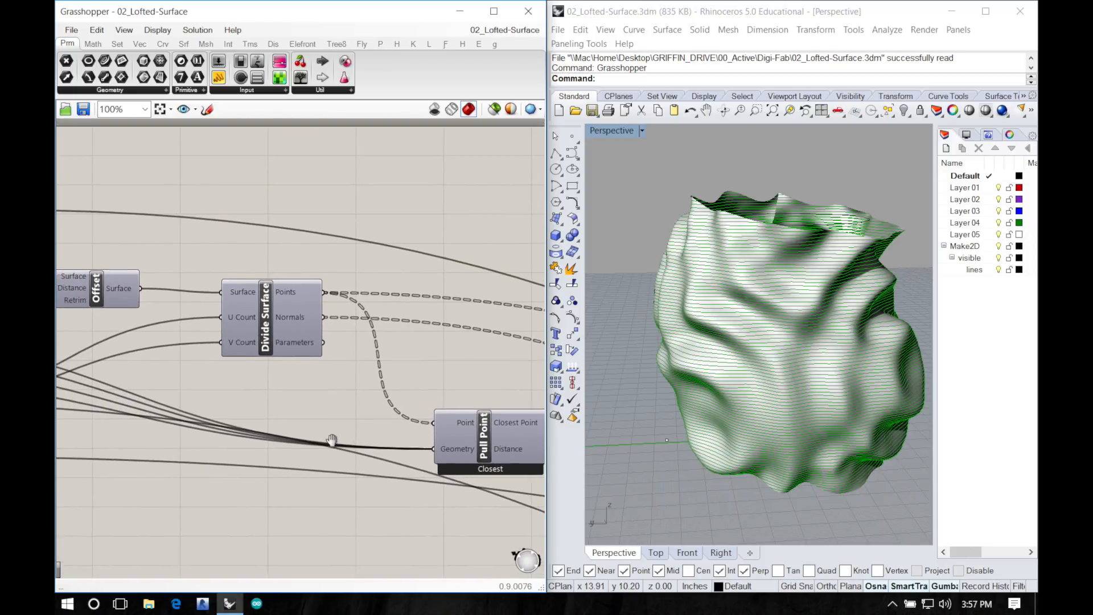
right_click_drag(352, 332, 507, 343)
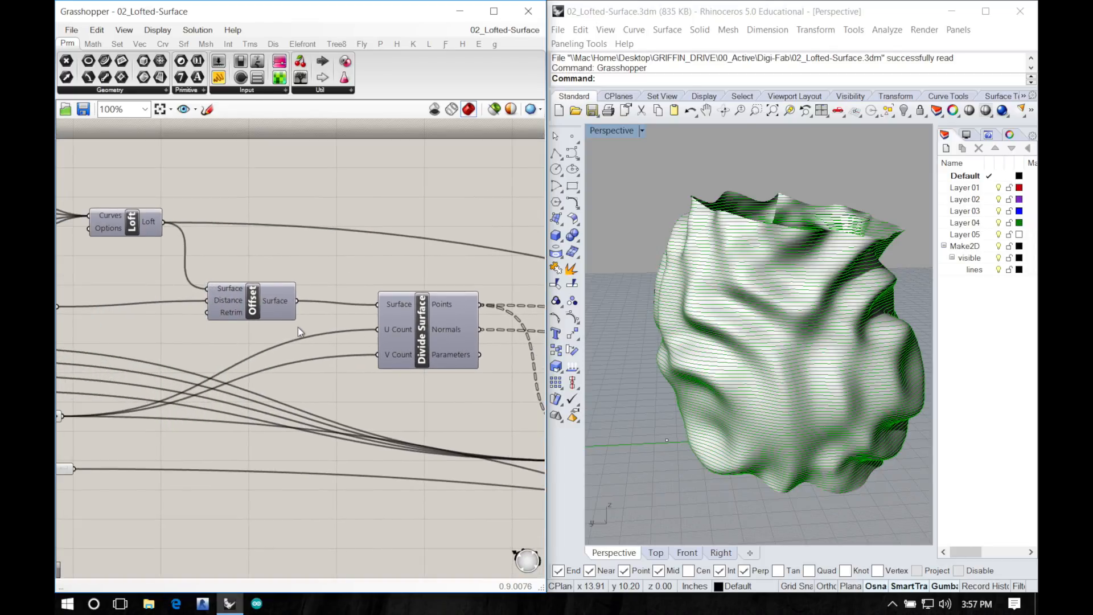
right_click_drag(294, 329, 411, 329)
right_click_drag(299, 325, 348, 330)
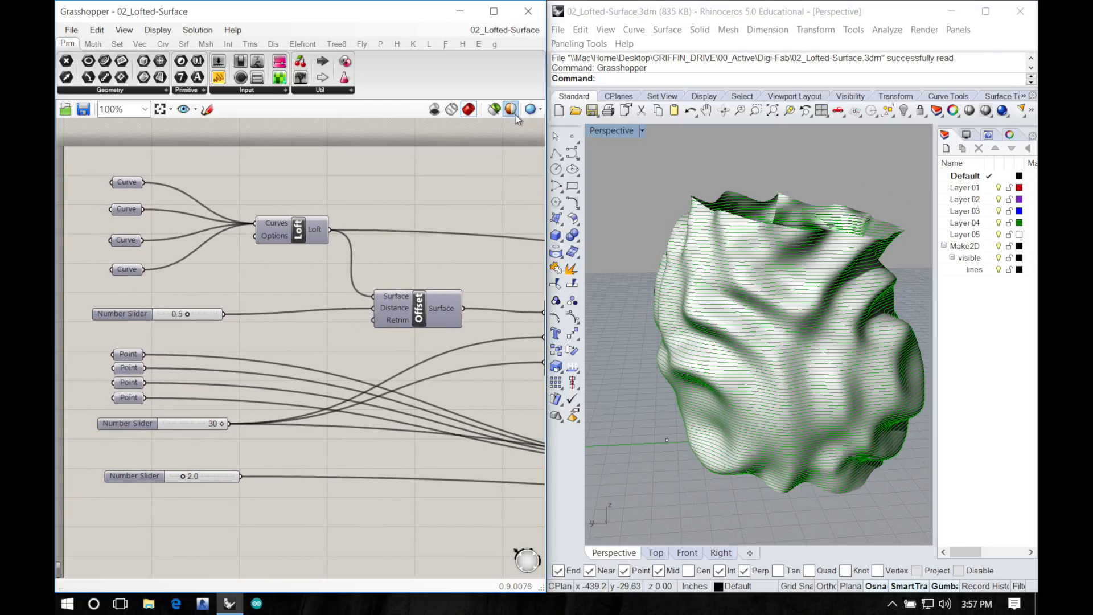
Step: Limit the preview to selected components only and delete the baked wavy surface from the Rhino model
left_click(494, 109)
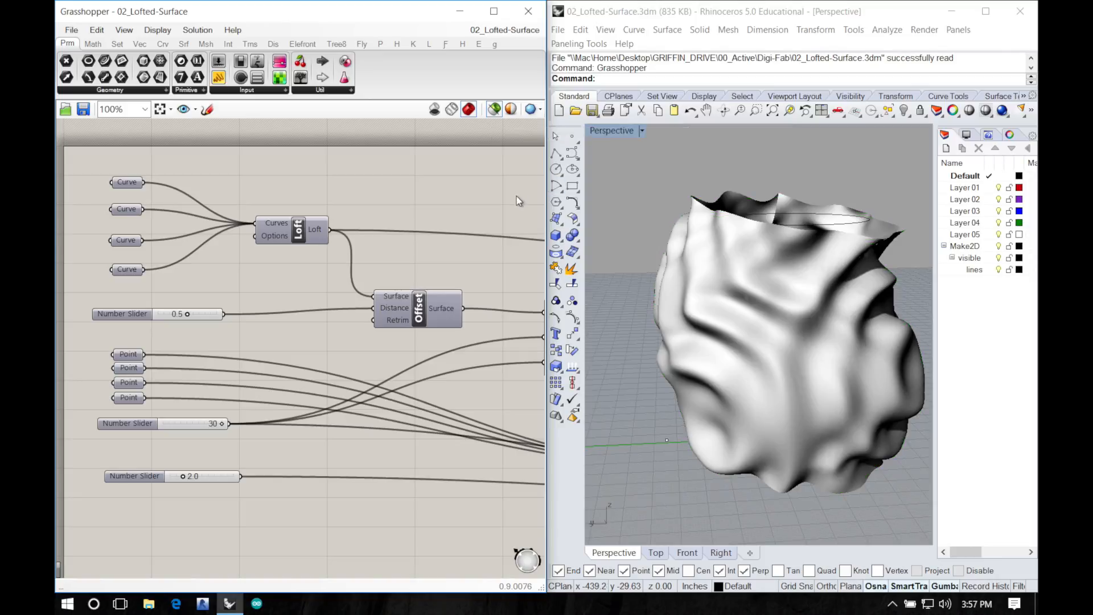
left_click(708, 287)
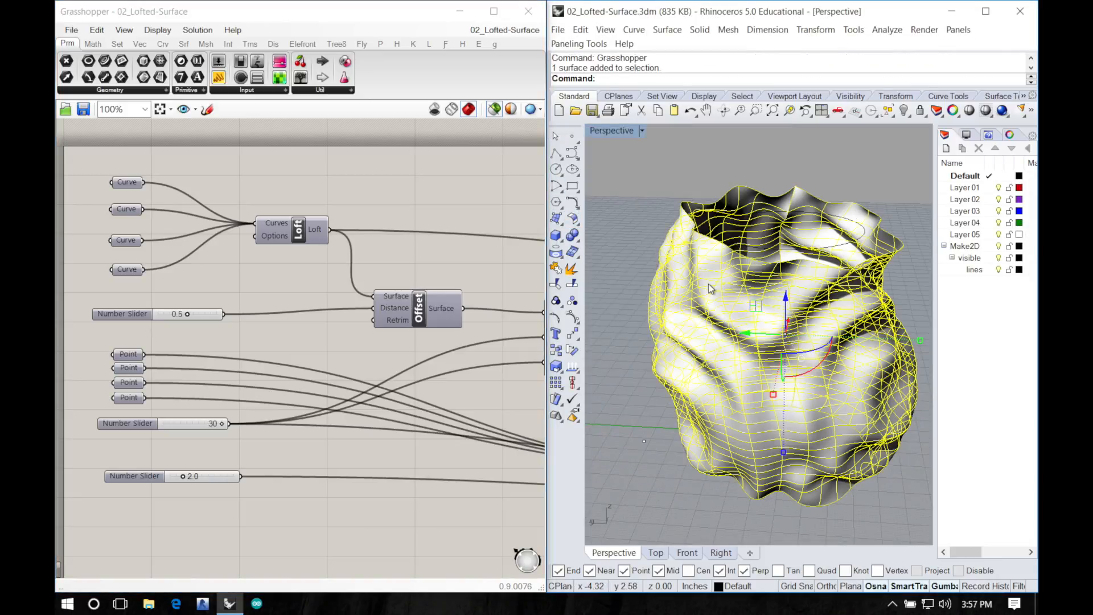
key("Delete")
right_click_drag(709, 283, 785, 364)
right_click_drag(672, 431, 787, 435)
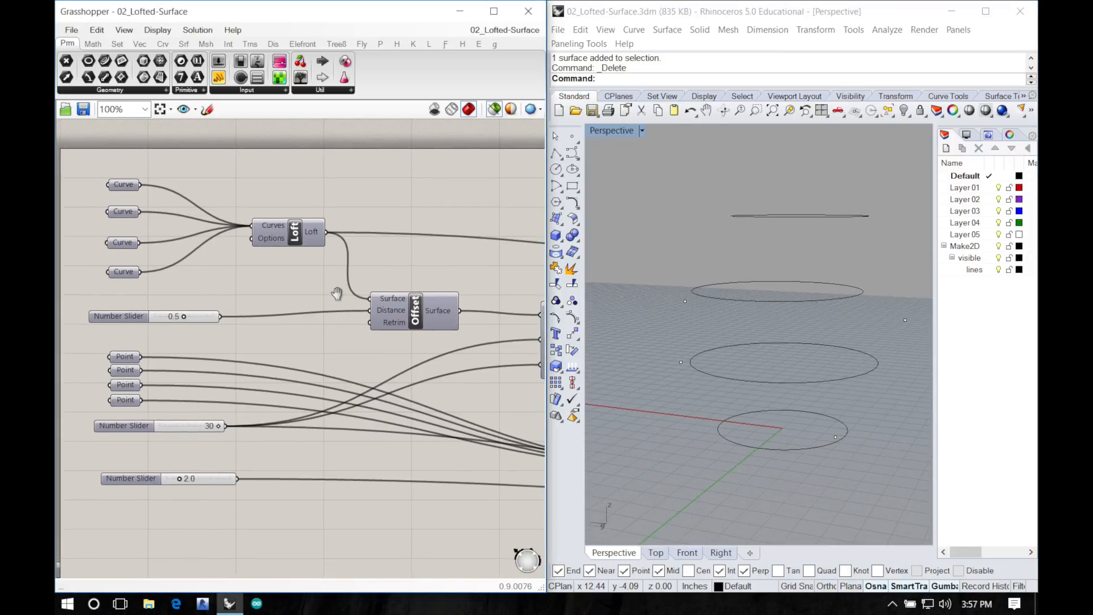
Step: Preview the Loft, Offset and Divide Surface components one at a time in the Perspective viewport
left_click(381, 309)
right_click_drag(668, 316, 662, 366)
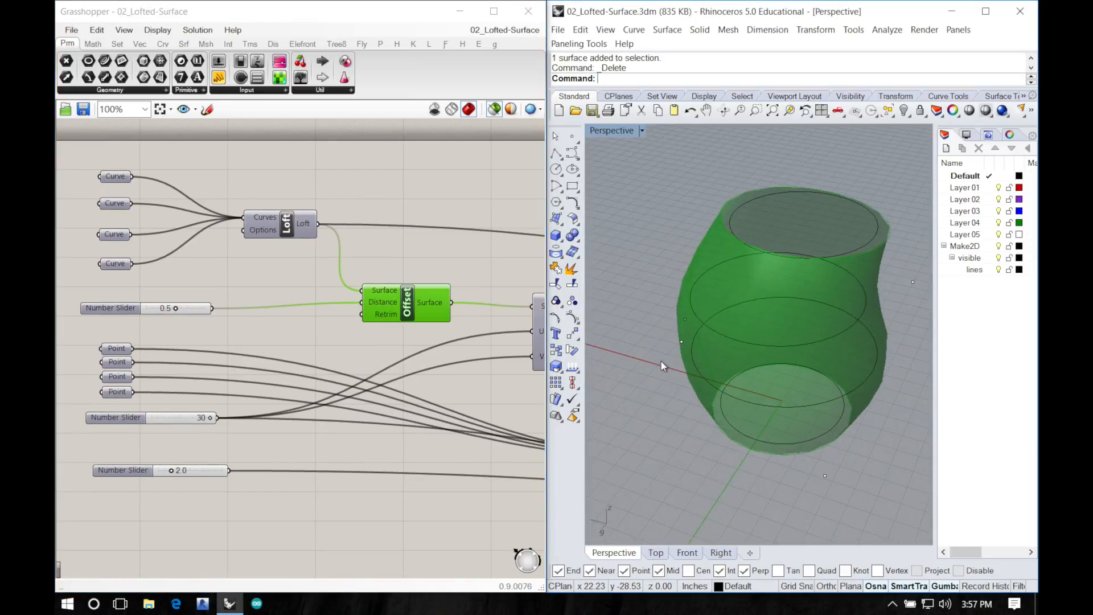
left_click(294, 235)
left_click(402, 301)
right_click_drag(451, 317, 269, 271)
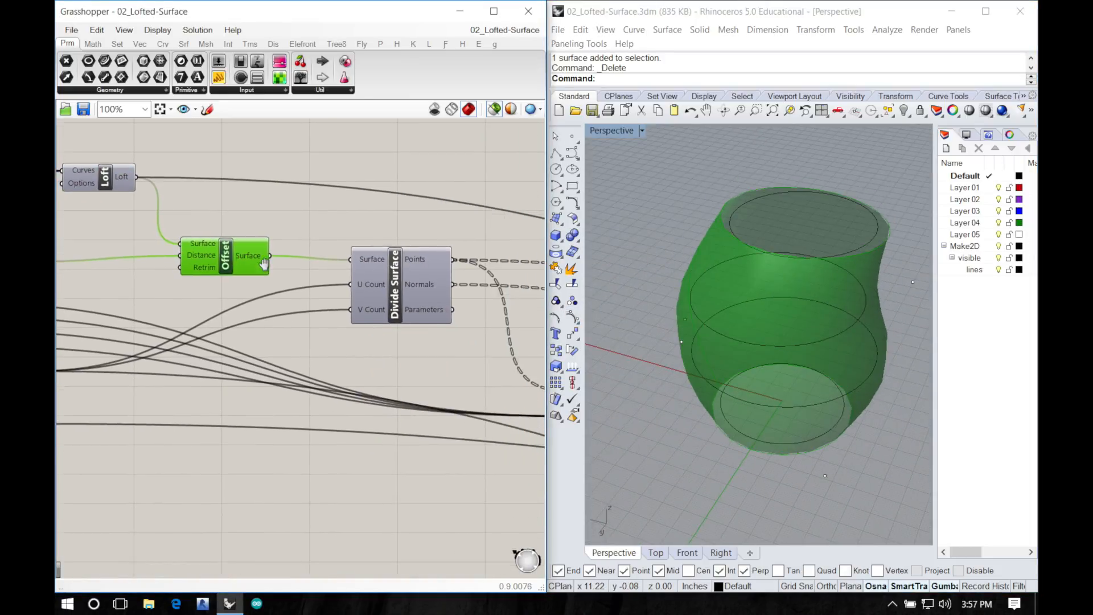
left_click(400, 289)
right_click_drag(698, 345, 729, 302)
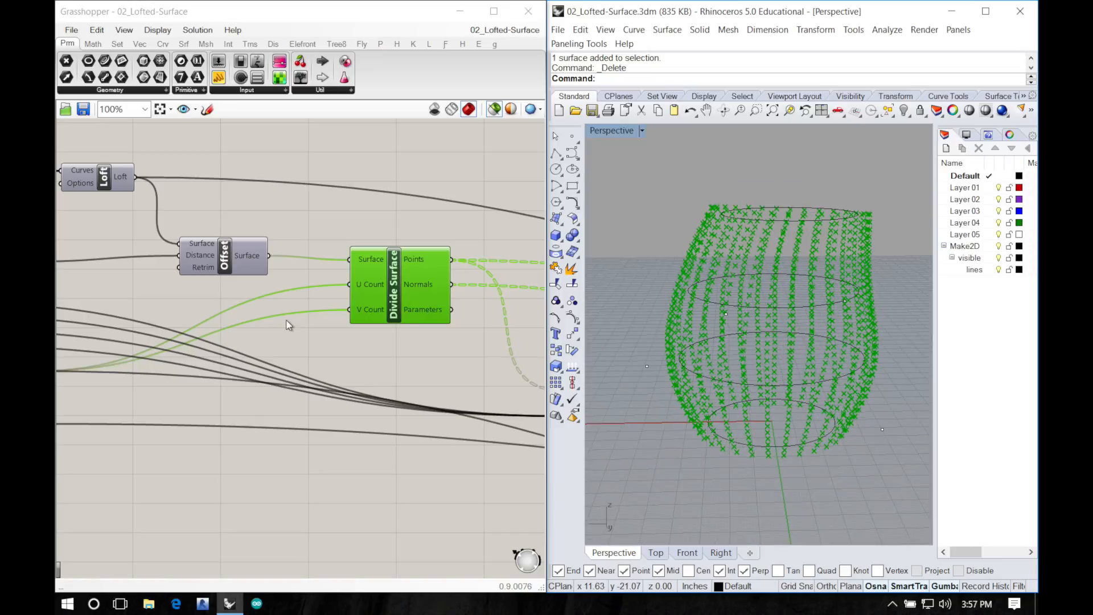
Step: Follow the definition from Divide Surface through Bounds and Remap Numbers, and inspect the wave graph feeding Multiplication
mouse_move(287, 322)
right_mouse_down()
mouse_move(226, 310)
mouse_move(62, 308)
mouse_move(152, 319)
right_mouse_up()
right_click_drag(343, 351, 219, 332)
scroll(266, 334, "down", 1)
right_click_drag(354, 339, 229, 322)
right_click_drag(389, 346, 362, 335)
right_click_drag(815, 365, 793, 333)
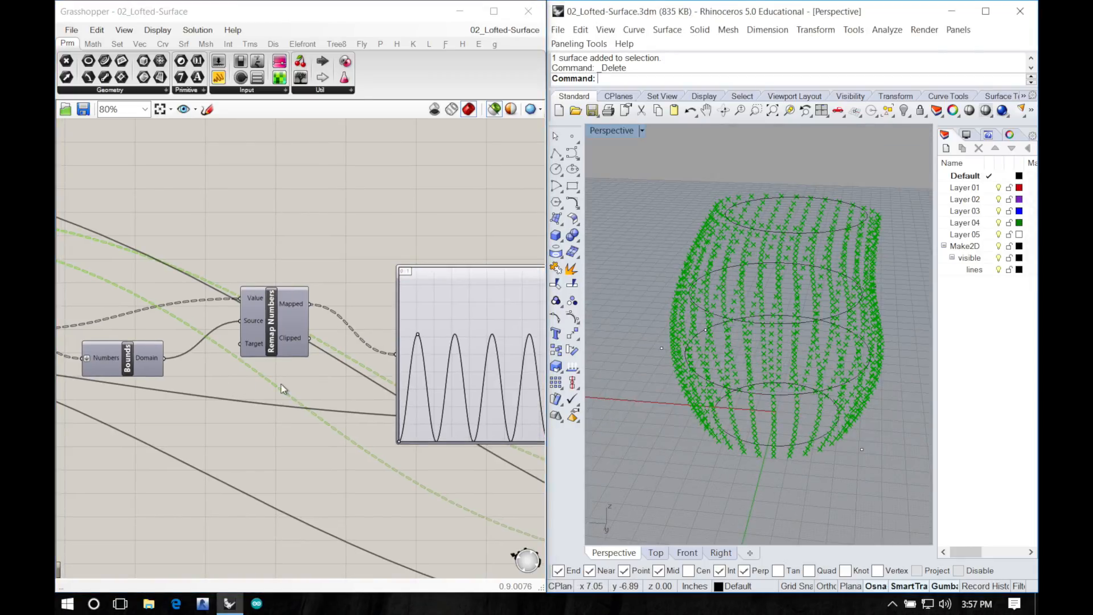
right_click_drag(283, 385, 171, 354)
right_click_drag(378, 356, 288, 342)
left_click(262, 283)
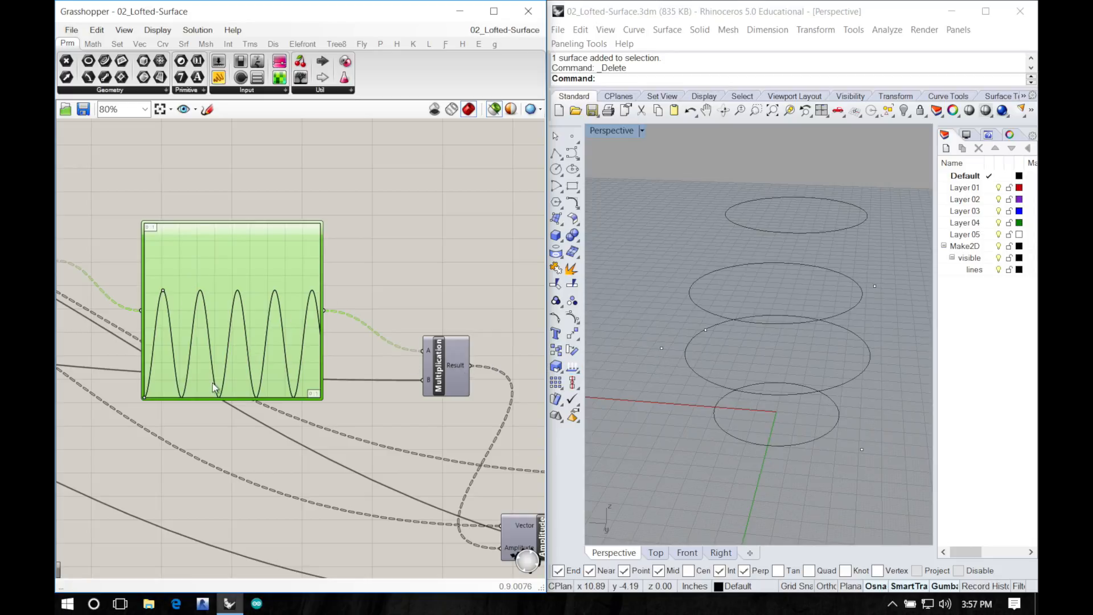
right_click_drag(334, 365, 237, 343)
right_click_drag(405, 379, 374, 349)
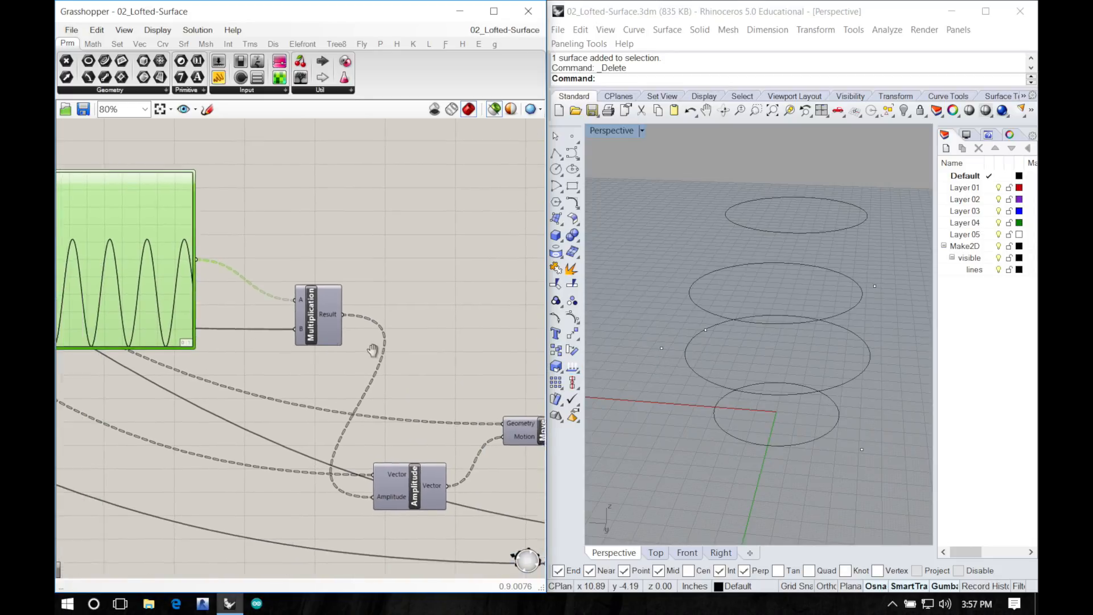
Step: Trace the inputs from the starting sliders to the Amplitude component, and preview the displaced points from Move
right_click_drag(102, 352, 472, 363)
right_click_drag(66, 358, 316, 381)
right_click_drag(117, 352, 444, 383)
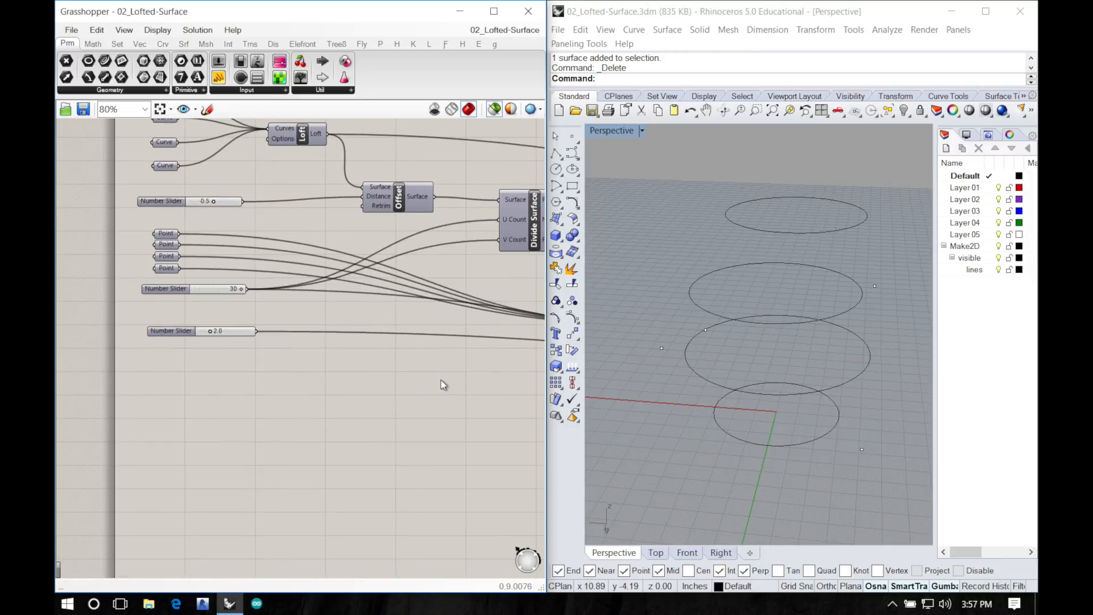
right_click_drag(249, 366, 276, 370)
right_click_drag(357, 378, 130, 349)
right_click_drag(417, 388, 113, 353)
right_click_drag(352, 373, 167, 356)
right_click_drag(422, 383, 268, 370)
right_click_drag(375, 380, 256, 366)
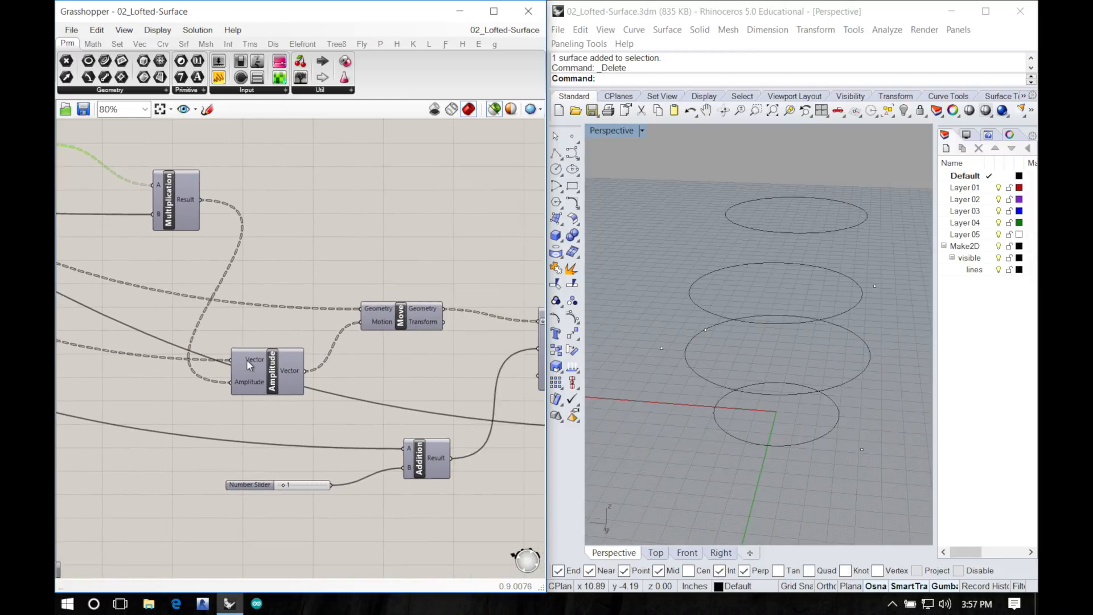
left_click(250, 366)
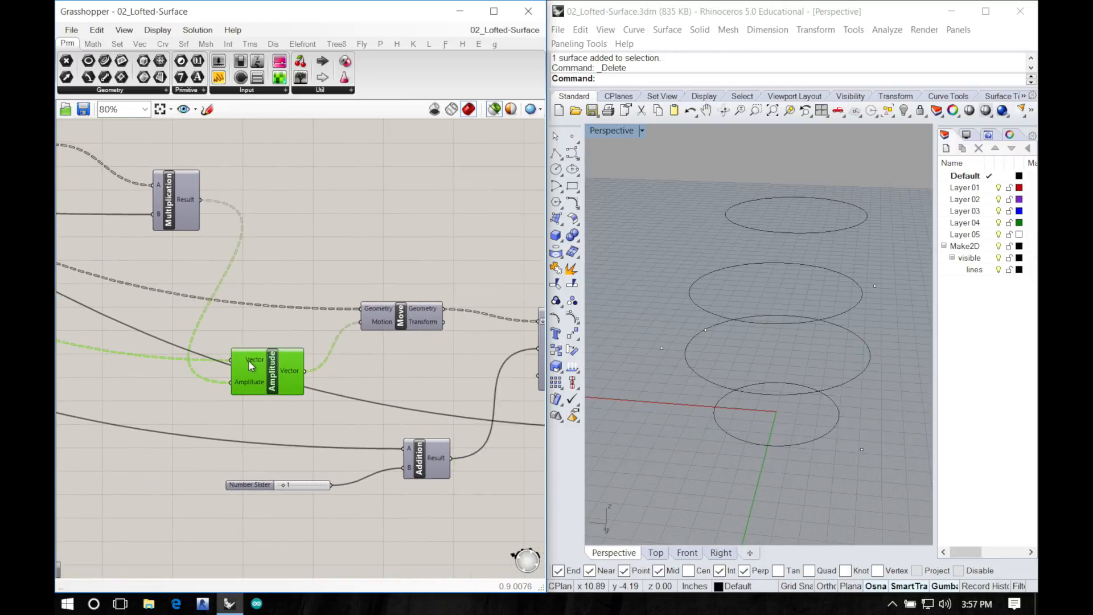
left_click(403, 323)
right_click_drag(792, 401, 717, 396)
Step: Return to the start of the definition and preview the undisplaced Divide Surface points for comparison
scroll(351, 371, "up", 1)
scroll(351, 370, "down", 10)
right_click_drag(271, 362, 323, 374)
scroll(308, 361, "up", 4)
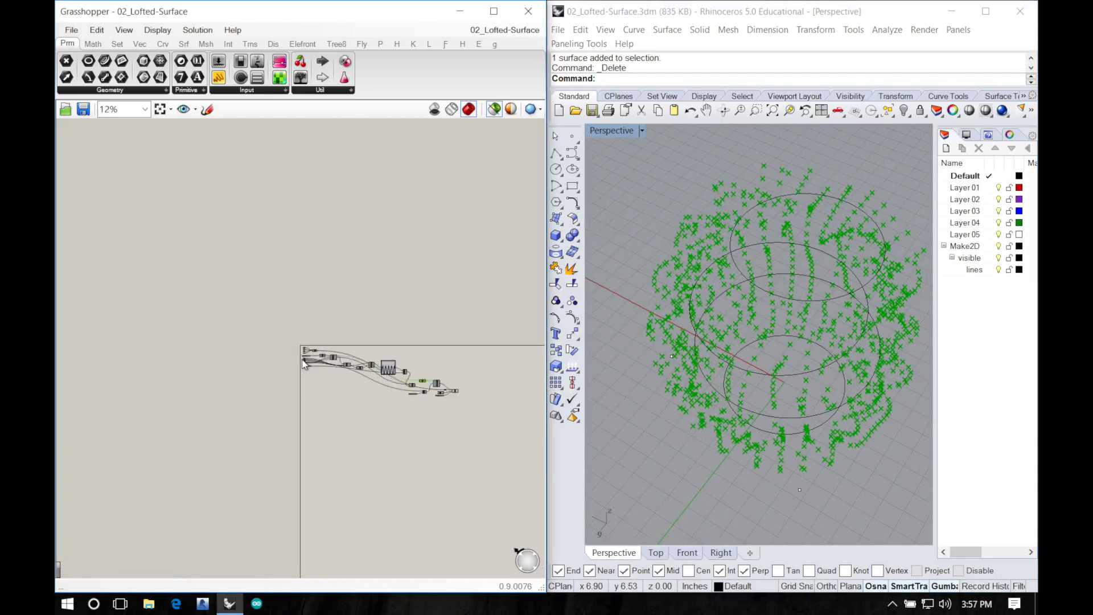
scroll(352, 366, "up", 6)
left_click(411, 294)
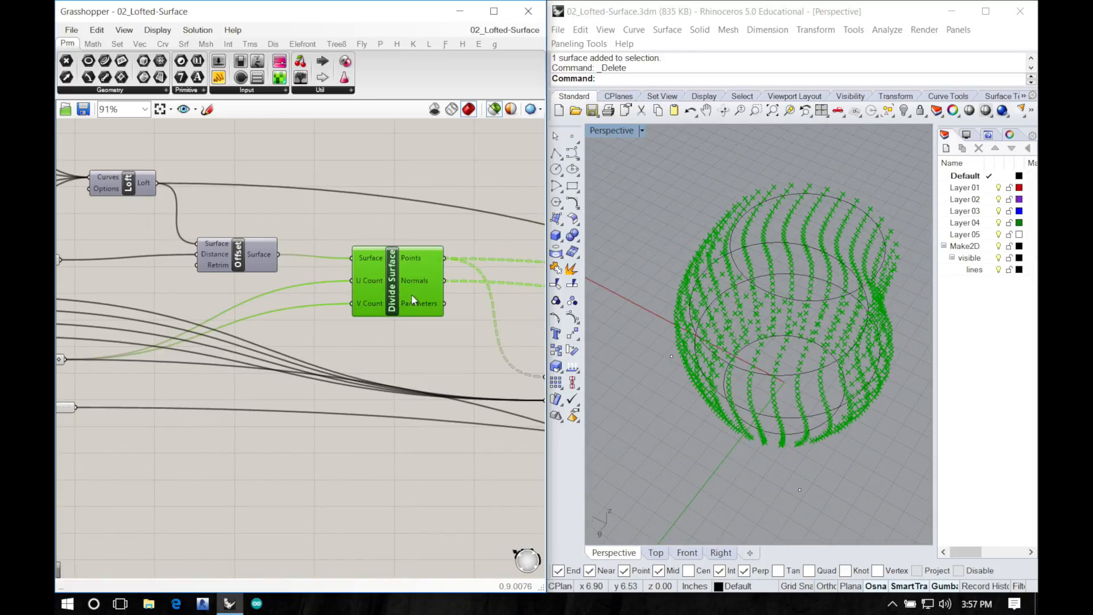
Step: Preview the rippled Surface From Points result and view it from several sides
right_click_drag(452, 367, 165, 314)
left_click(286, 278)
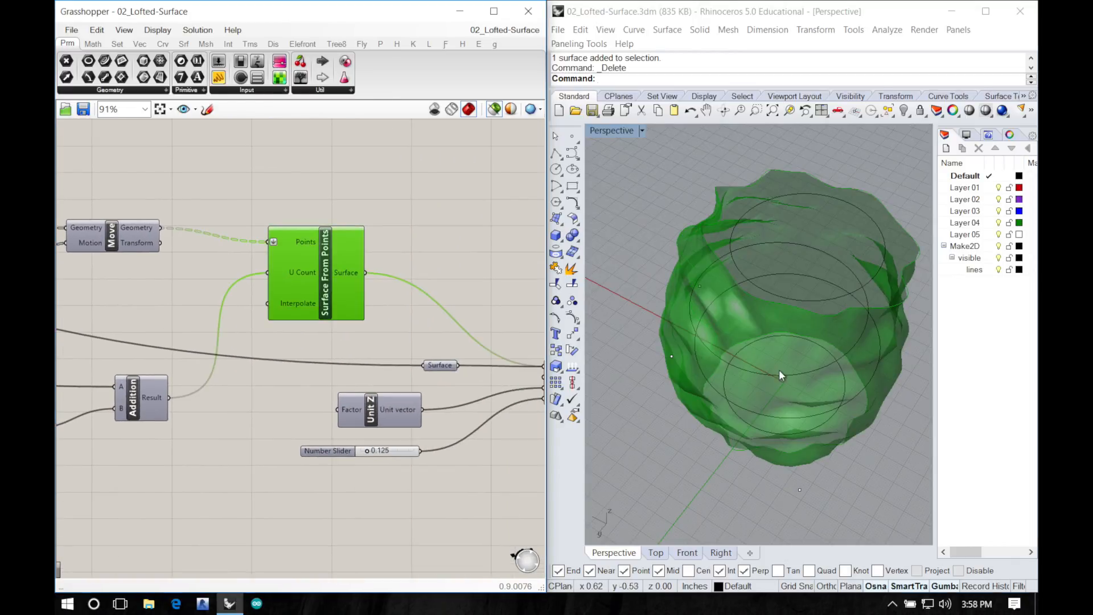
right_click_drag(779, 370, 561, 302)
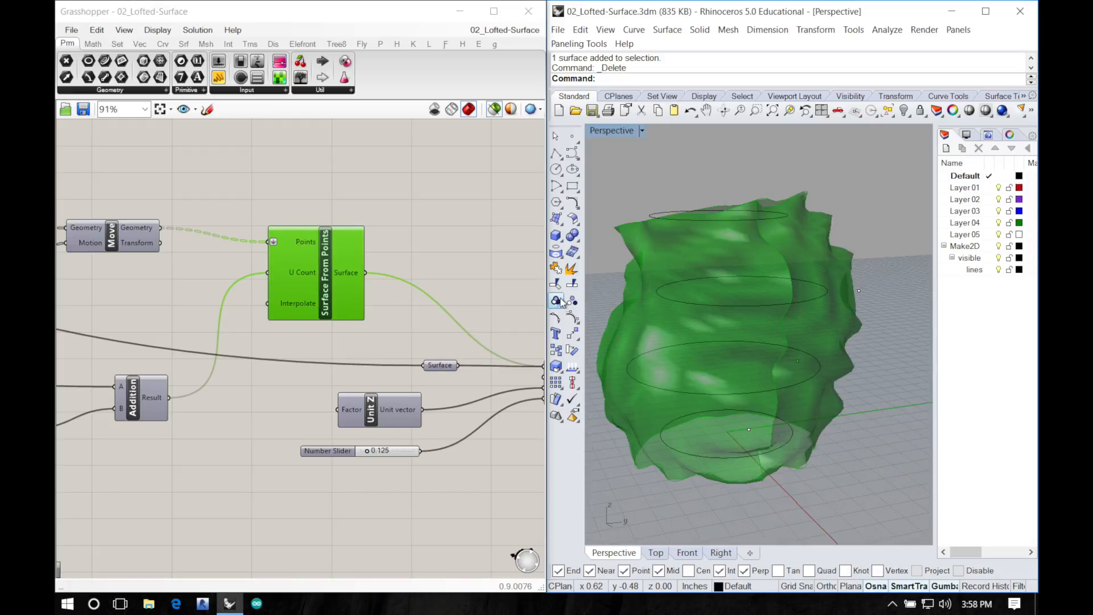
right_click_drag(692, 315, 597, 335)
Step: Preview the Contour curves of both surfaces and inspect the component's Shape, Point, Direction and Distance inputs
right_click_drag(480, 357, 312, 323)
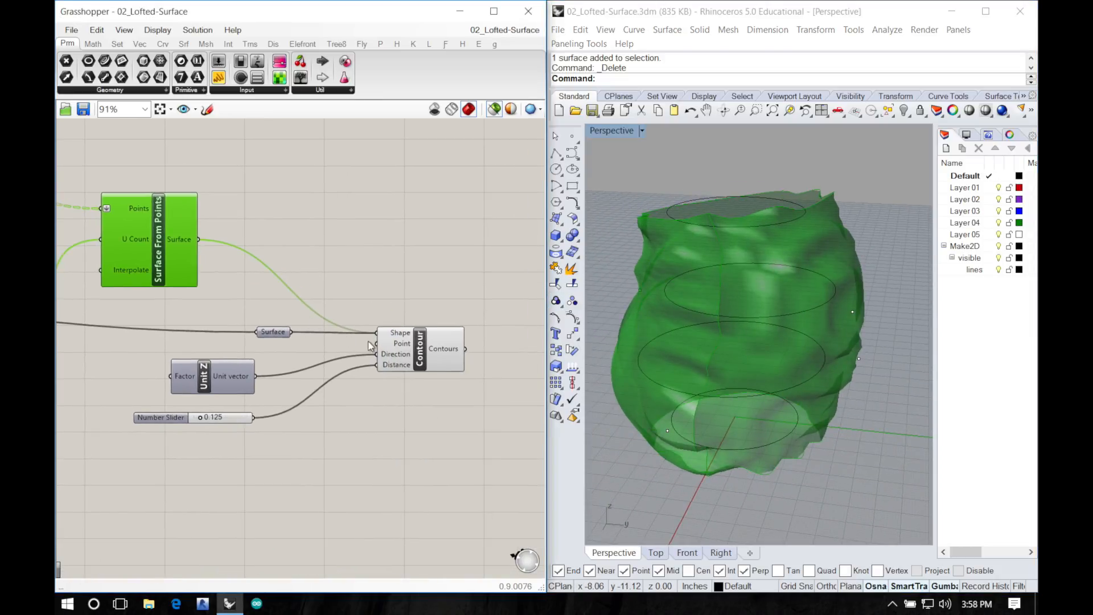
left_click(405, 351)
right_click_drag(632, 366, 778, 374)
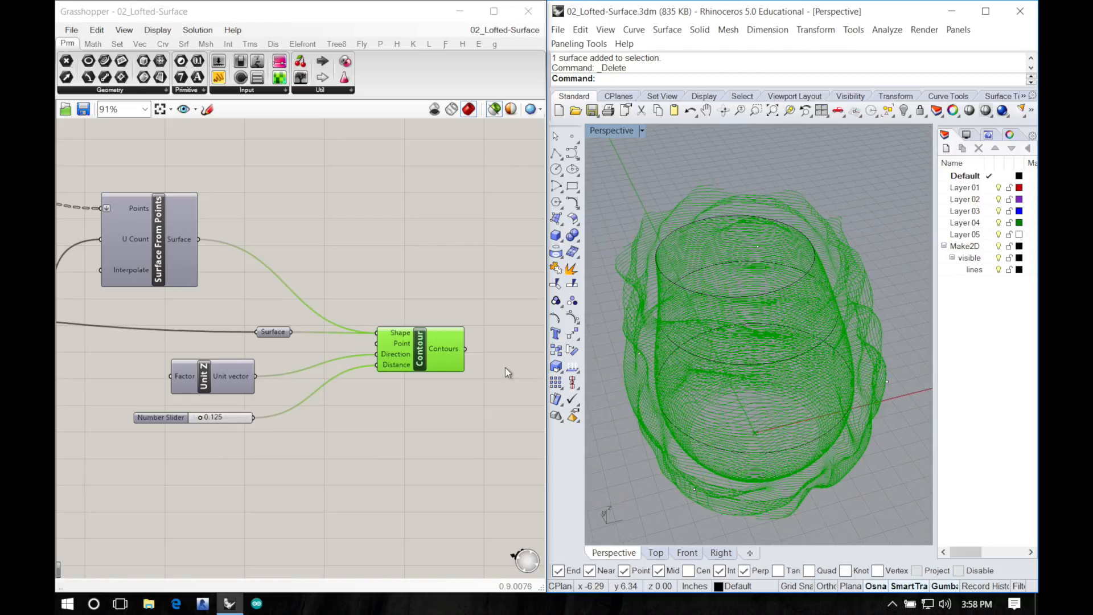
right_click_drag(407, 348, 407, 329)
scroll(405, 327, "up", 5)
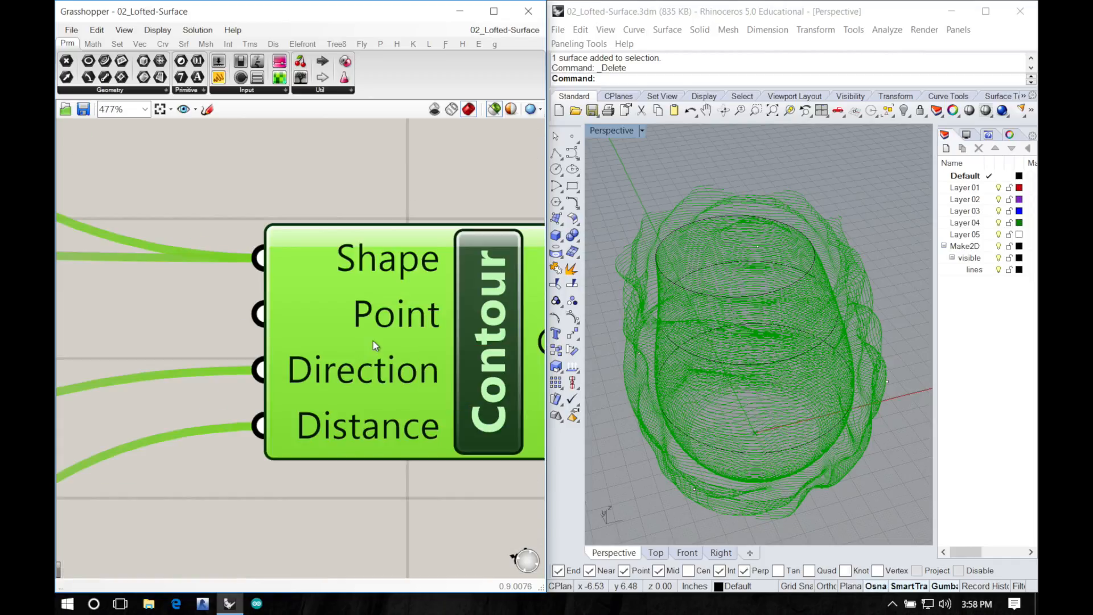
Step: Trace the definition back to its middle section and examine how Offset, Divide Surface, Pull Point and Bounds connect
scroll(373, 340, "down", 8)
right_click_drag(265, 330, 398, 374)
right_click_drag(281, 347, 401, 373)
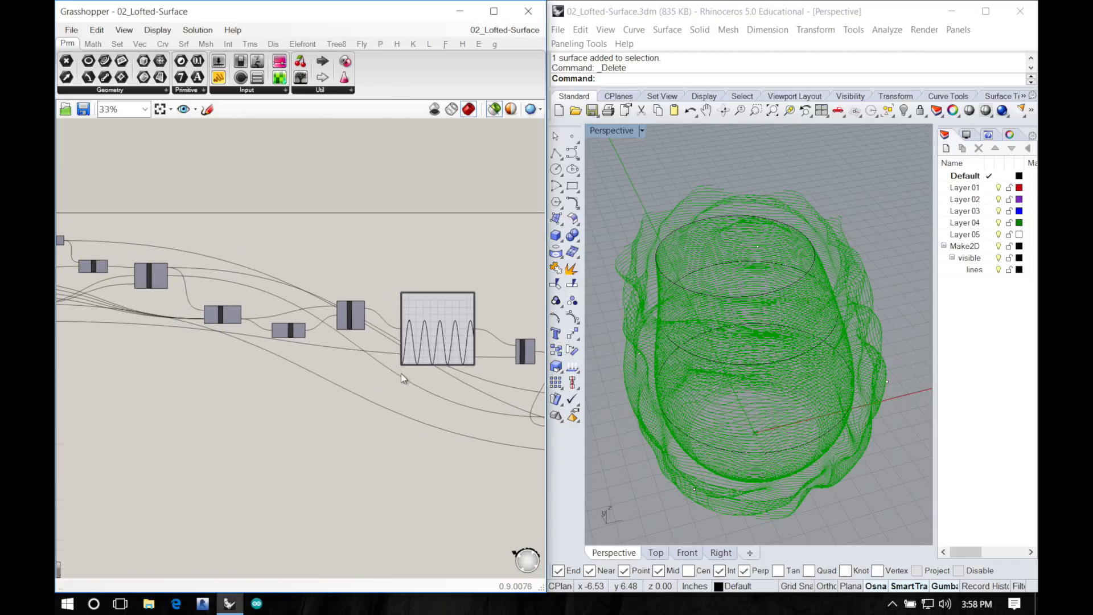
right_click_drag(234, 334, 311, 363)
scroll(279, 336, "down", 3)
scroll(279, 338, "up", 5)
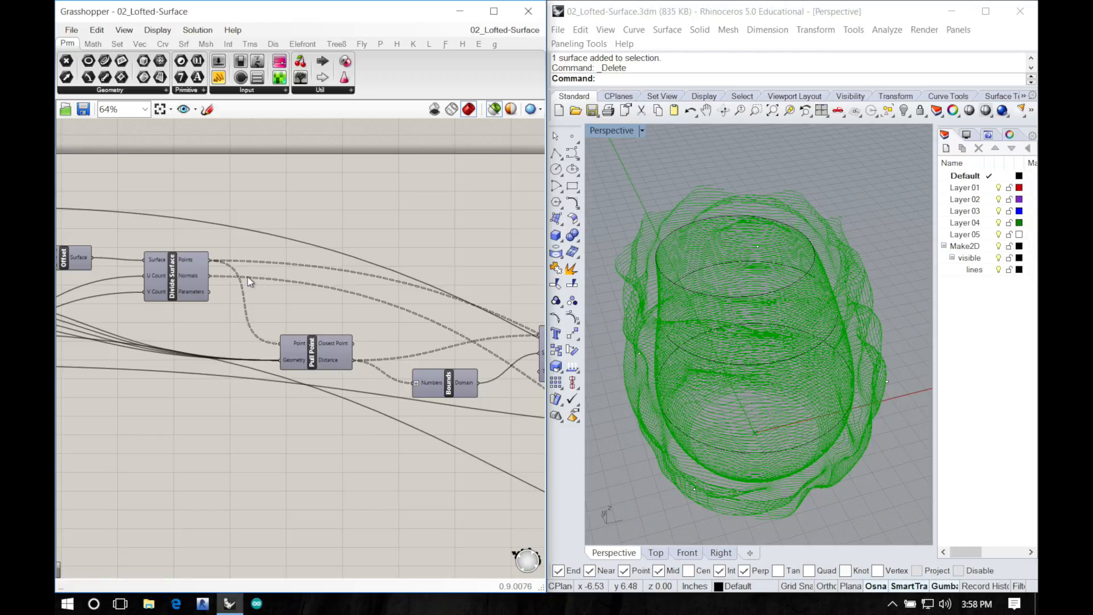
right_click_drag(314, 381, 418, 364)
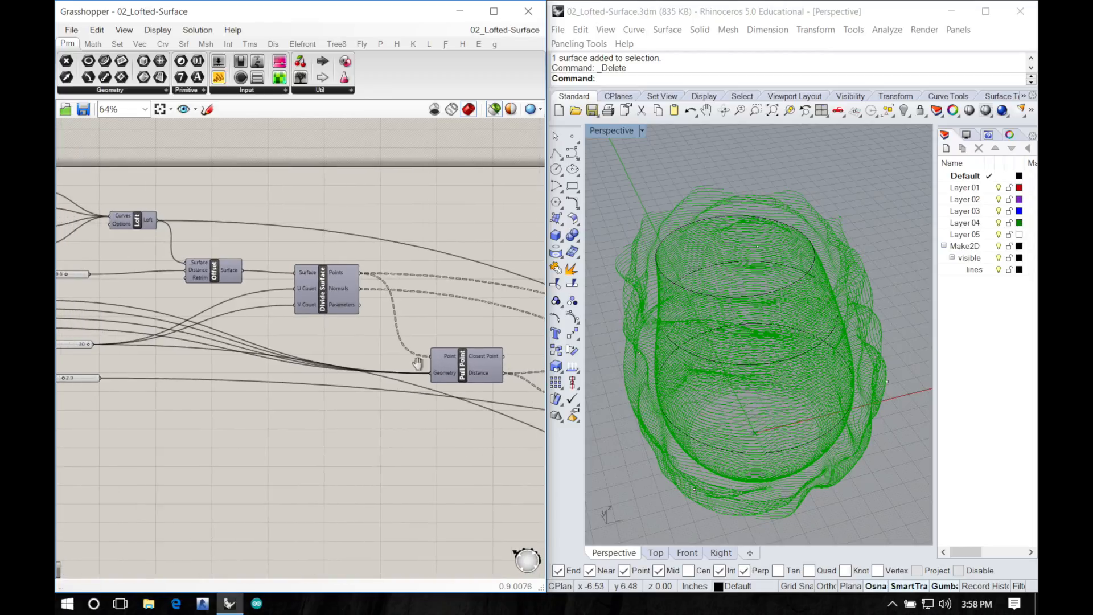
right_click_drag(269, 335, 230, 341)
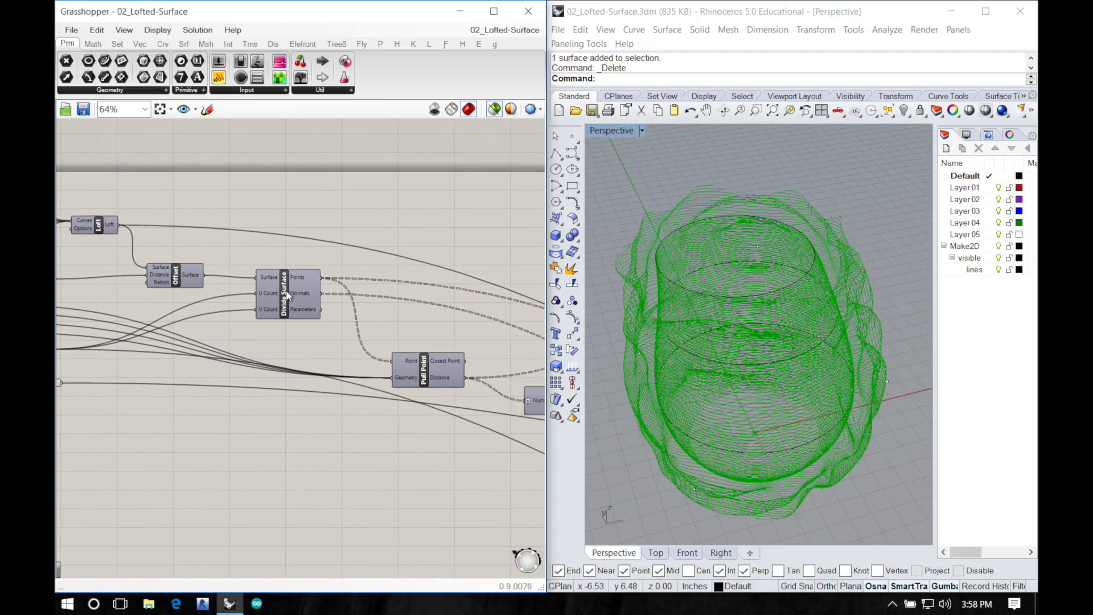
Step: Delete the Pull Point, Bounds and Remap Numbers components that follow Divide Surface
right_click_drag(408, 376, 183, 335)
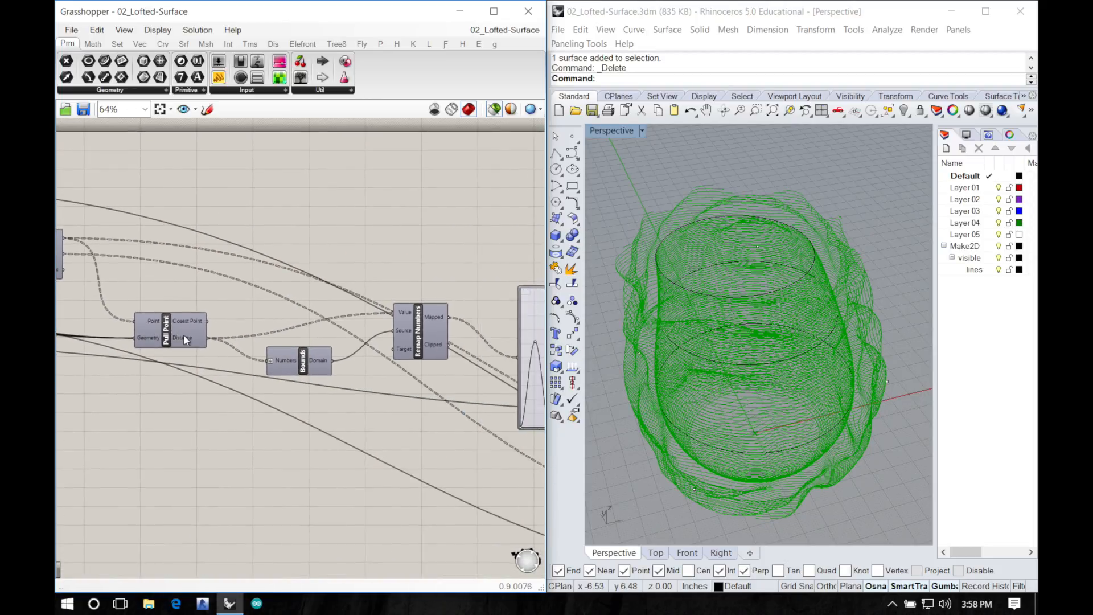
left_click(183, 336)
mouse_move(183, 330)
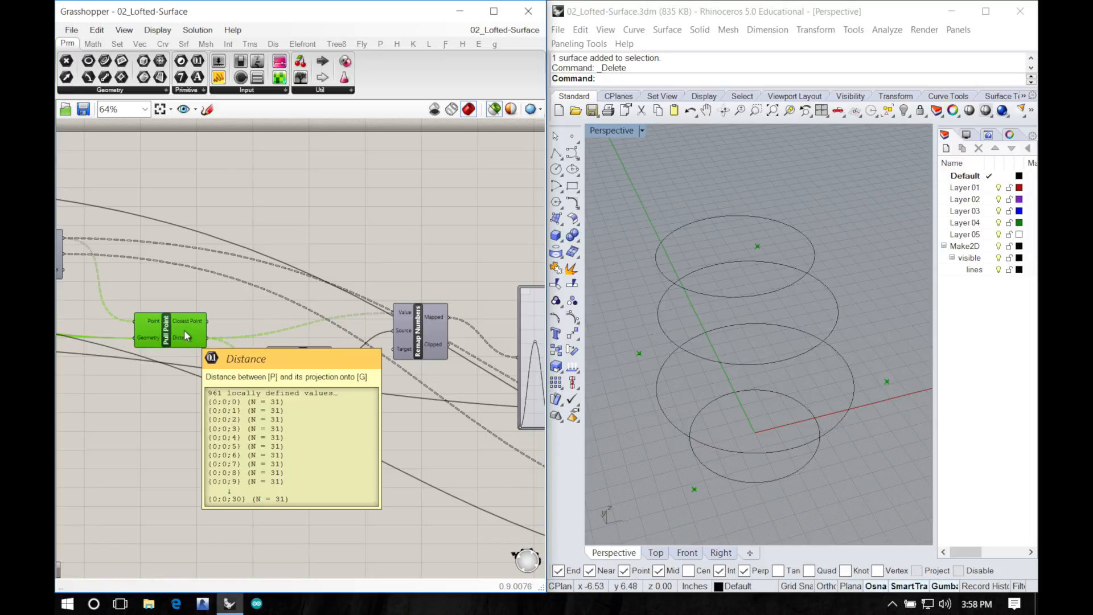
key("Delete")
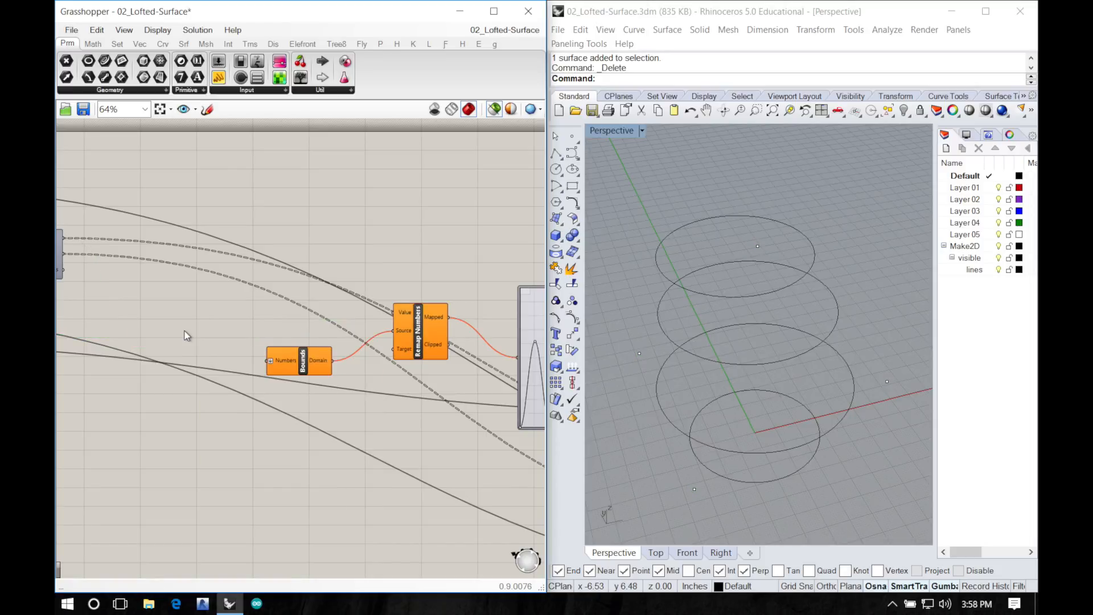
left_click(304, 365)
key("Delete")
left_click(422, 352)
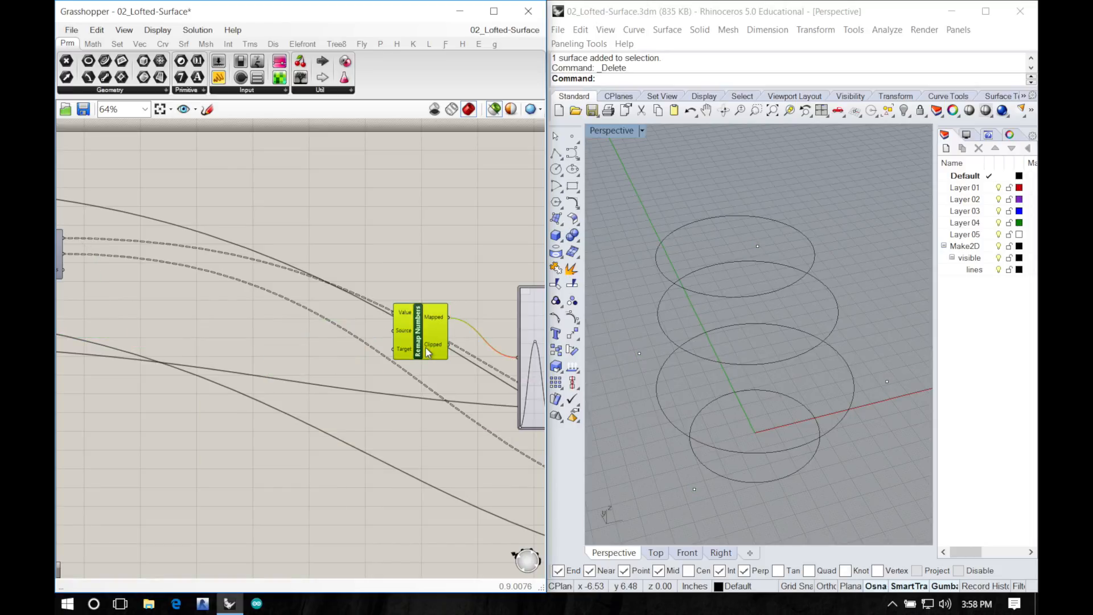
key("Delete")
Step: Delete the Graph Mapper, the component fed by it, Amplitude and Move together
right_click_drag(427, 347, 69, 229)
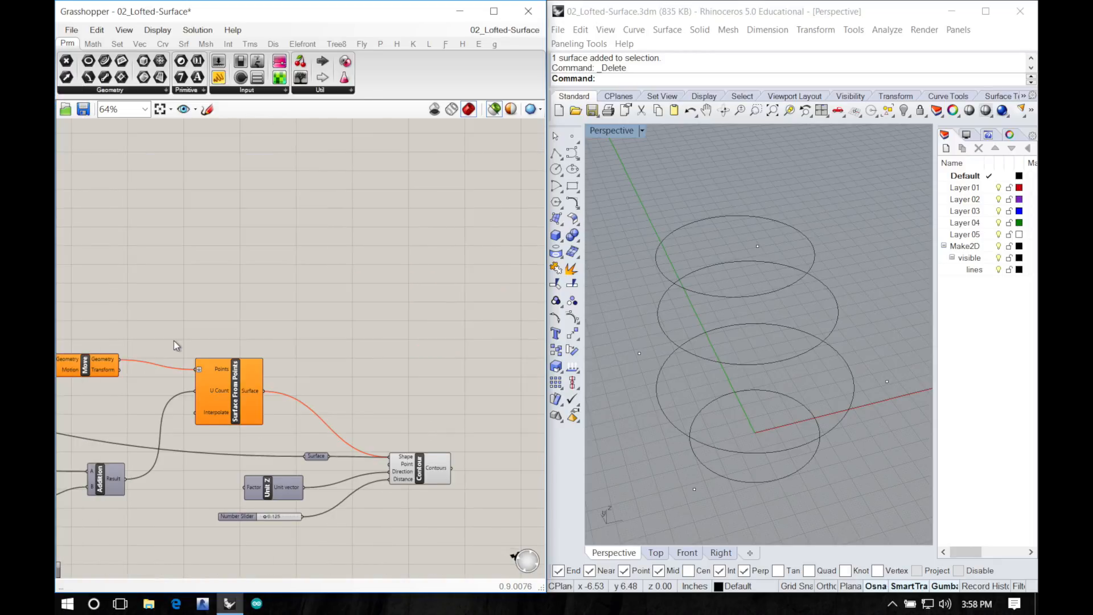
right_click_drag(173, 341, 329, 374)
scroll(348, 309, "up", 2)
scroll(347, 309, "down", 5)
scroll(305, 357, "up", 1)
scroll(348, 379, "up", 2)
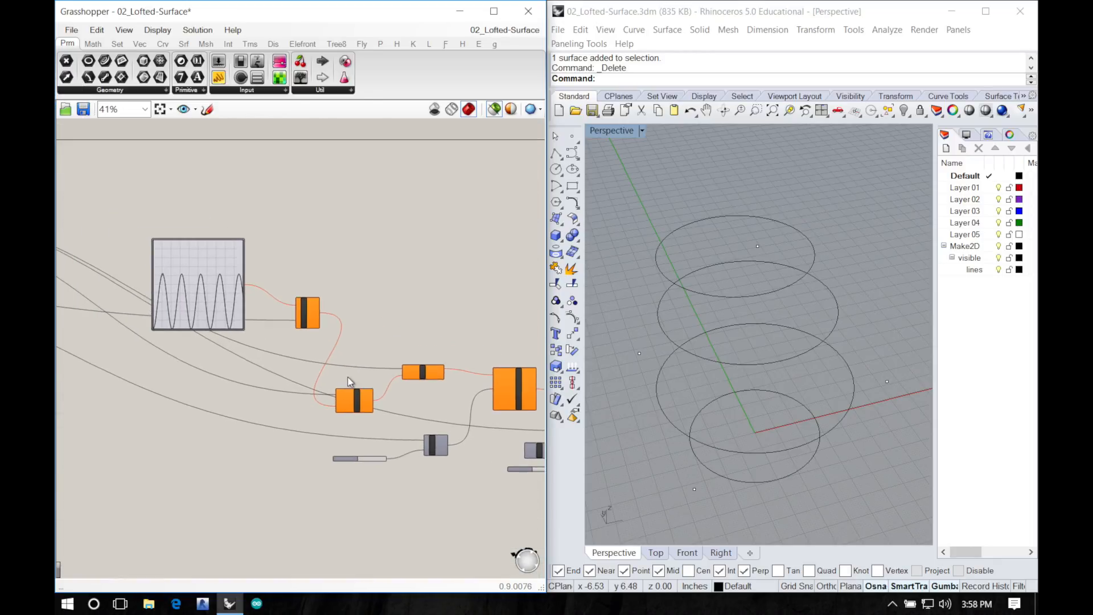
left_click_drag(463, 419, 180, 207)
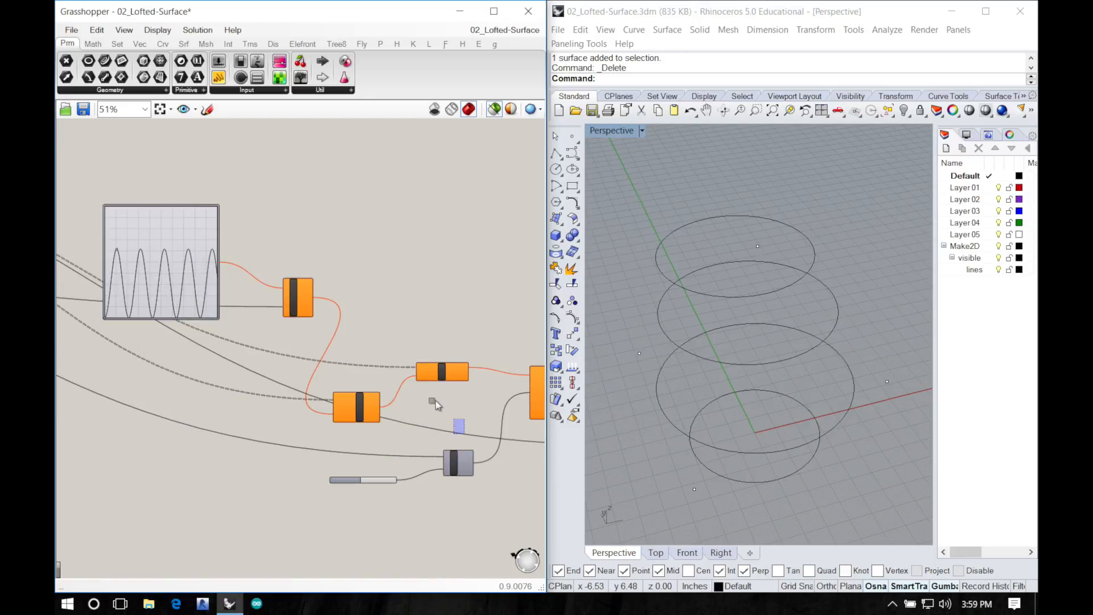
left_click_drag(464, 432, 218, 247)
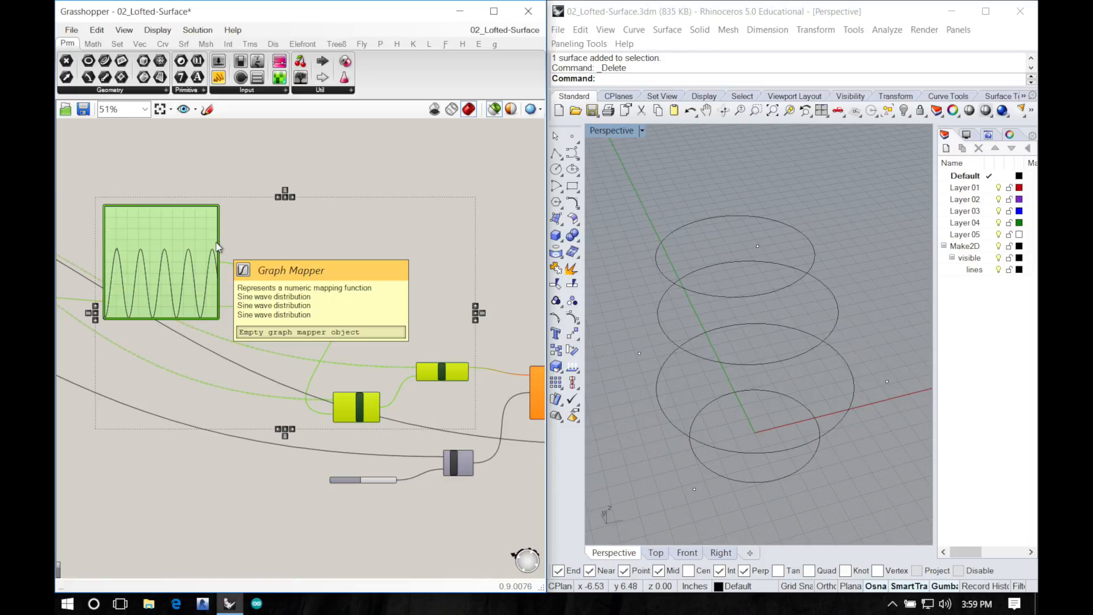
key("Delete")
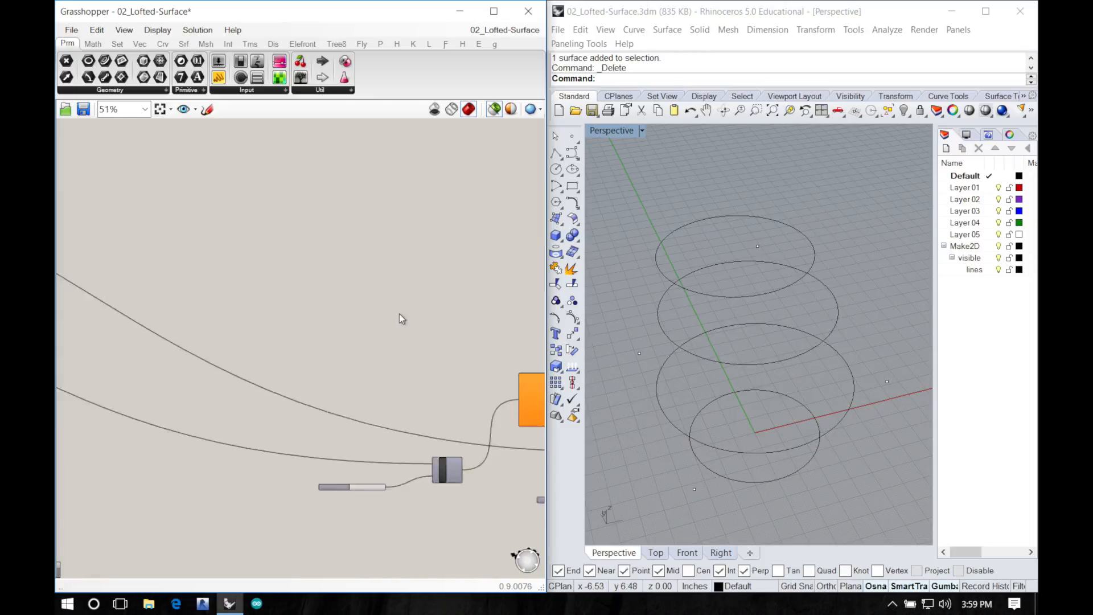
Step: Inspect the remaining Surface From Points, Addition and Contour components and how their inputs are wired
scroll(399, 314, "up", 3)
right_click_drag(420, 378, 201, 256)
right_click_drag(427, 398, 366, 366)
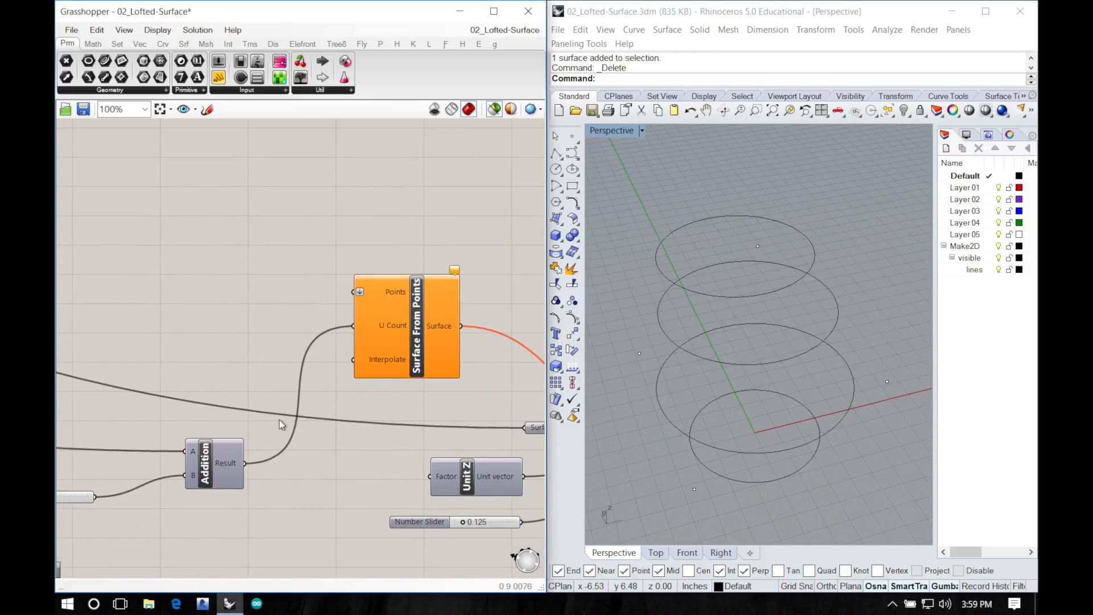
right_click_drag(231, 475, 338, 438)
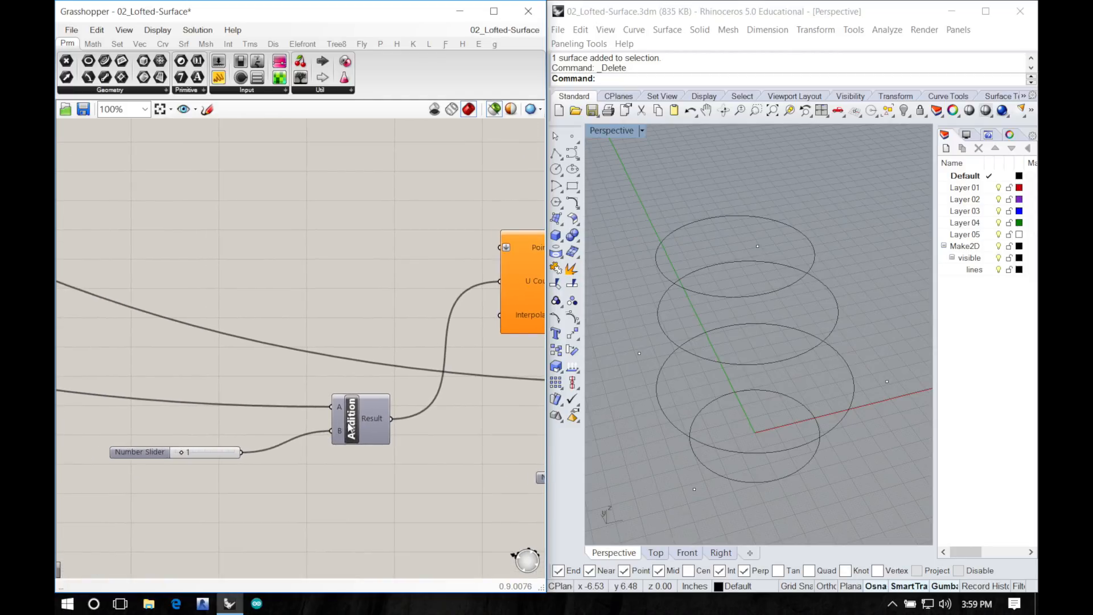
right_click_drag(387, 487, 275, 457)
right_click_drag(453, 450, 370, 454)
right_click_drag(510, 446, 304, 433)
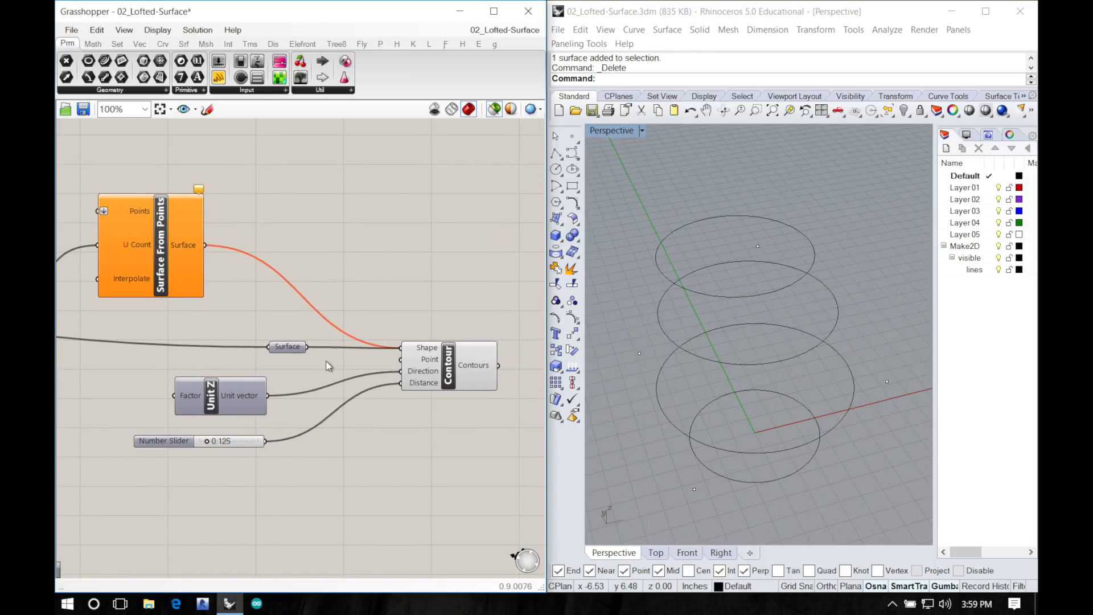
Step: Preview the Surface parameter and the Contour curves, checking the Unit Z direction that feeds the contours
mouse_move(294, 353)
left_click(286, 348)
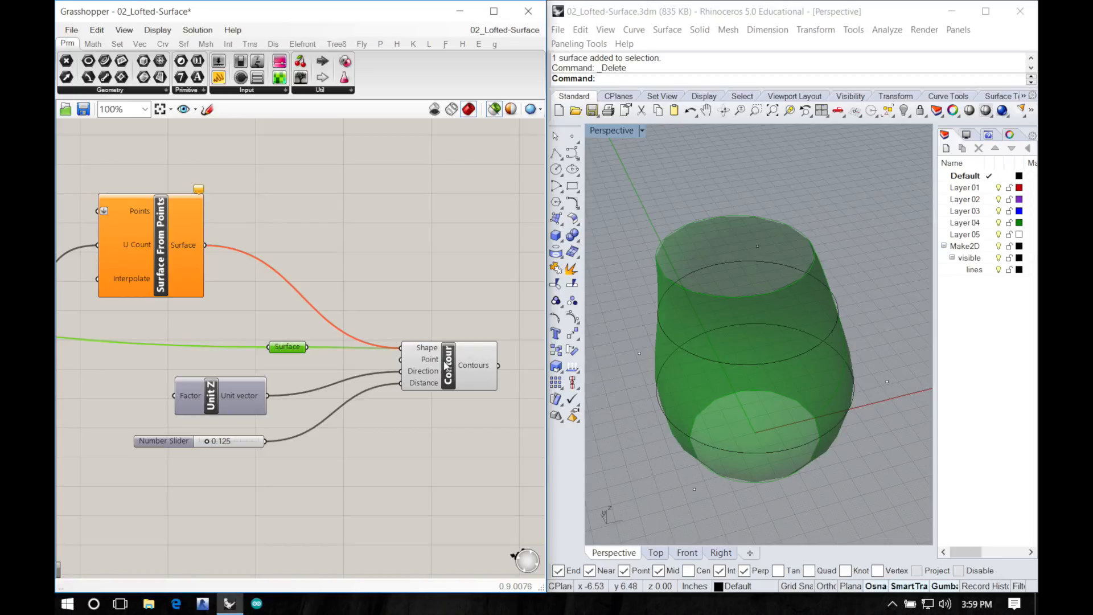
left_click(179, 448)
left_click(227, 403)
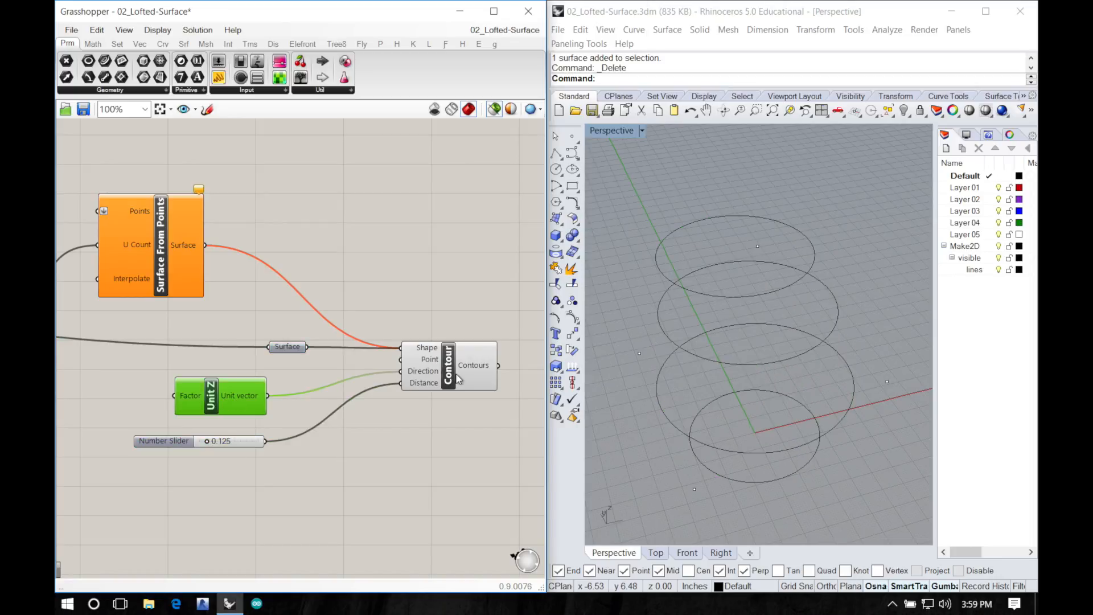
left_click(437, 382)
scroll(463, 368, "down", 2)
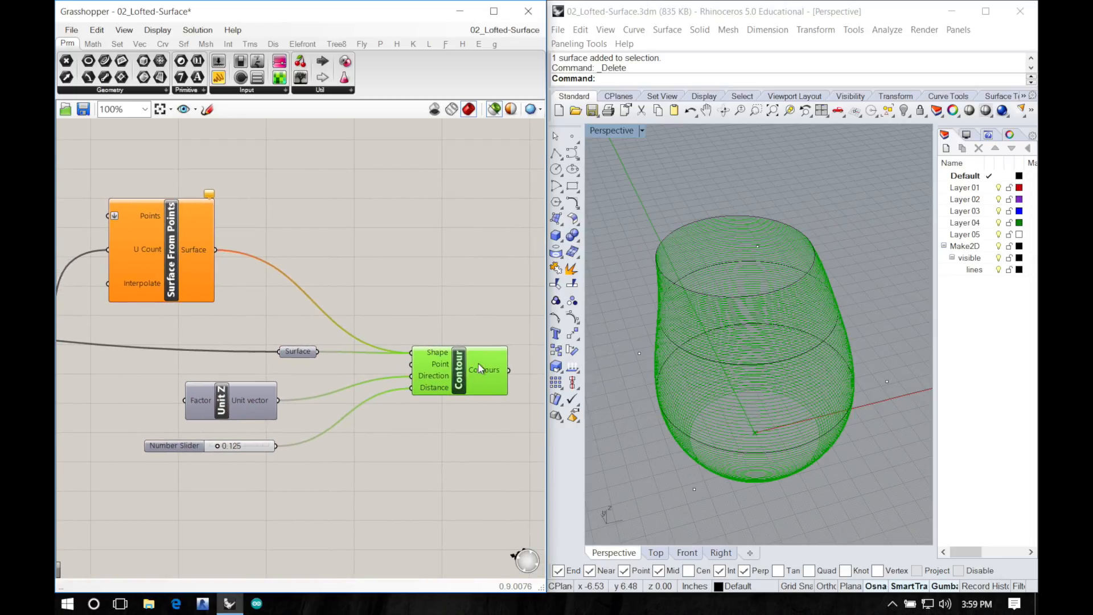
Step: Return to the start of the definition and examine the remaining curve, point and number slider inputs
scroll(329, 391, "down", 2)
right_click_drag(271, 404, 377, 410)
right_click_drag(212, 409, 319, 455)
right_click_drag(60, 382, 273, 421)
right_click_drag(135, 388, 358, 495)
right_click_drag(240, 407, 346, 397)
scroll(105, 395, "down", 5)
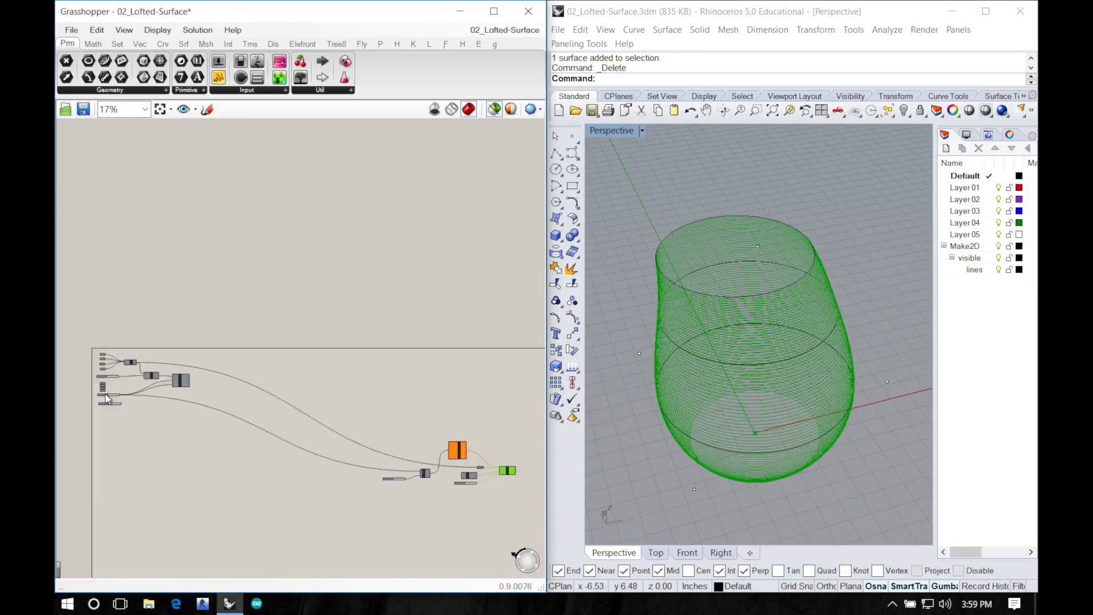
scroll(106, 394, "up", 8)
right_click_drag(106, 398, 123, 399)
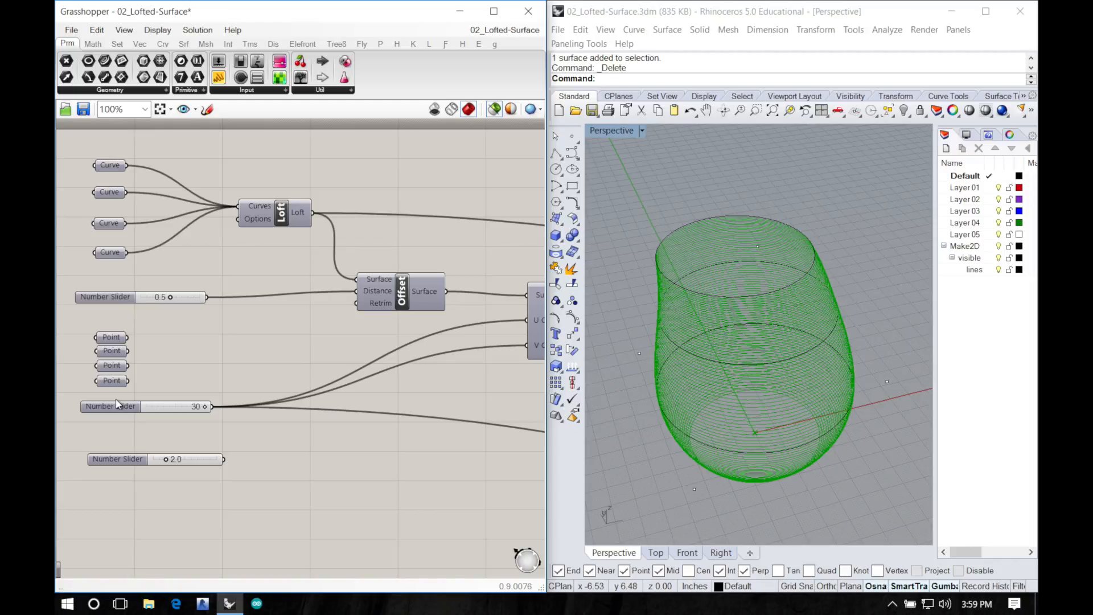
Step: Preview the Loft, Offset and Divide Surface results in turn, and view the divided points from several sides
left_click(411, 312)
left_click(284, 224)
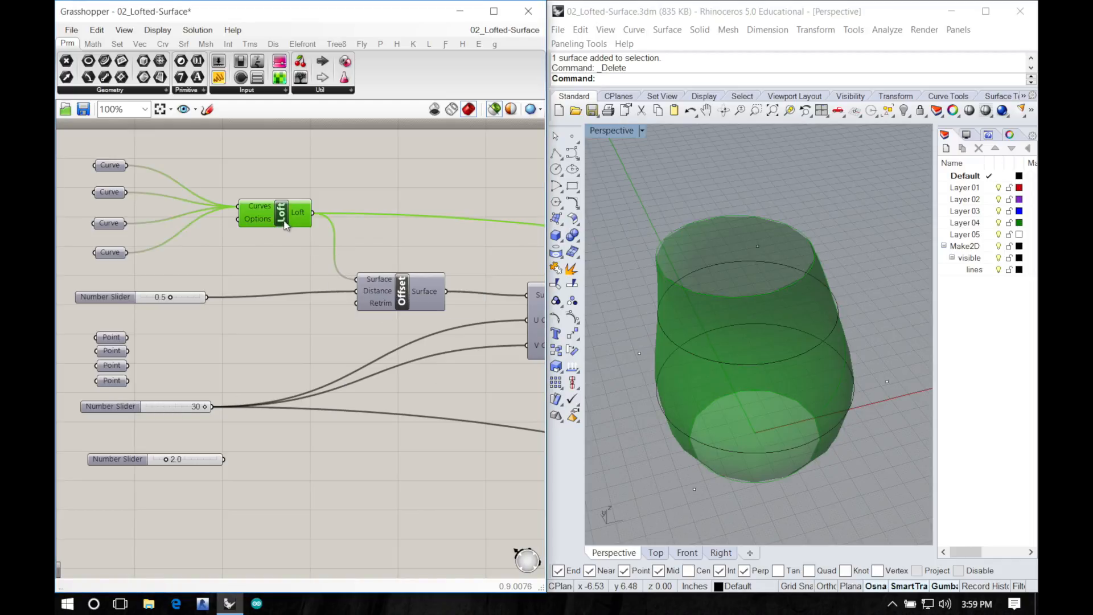
left_click(410, 297)
right_click_drag(426, 296, 242, 285)
left_click(425, 308)
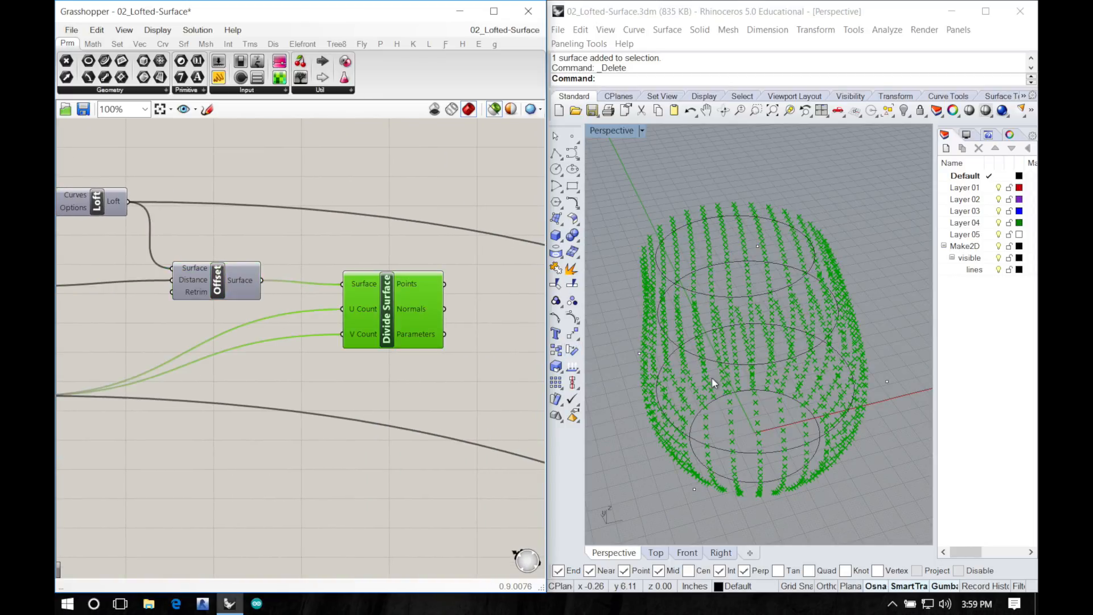
right_click_drag(711, 379, 759, 324)
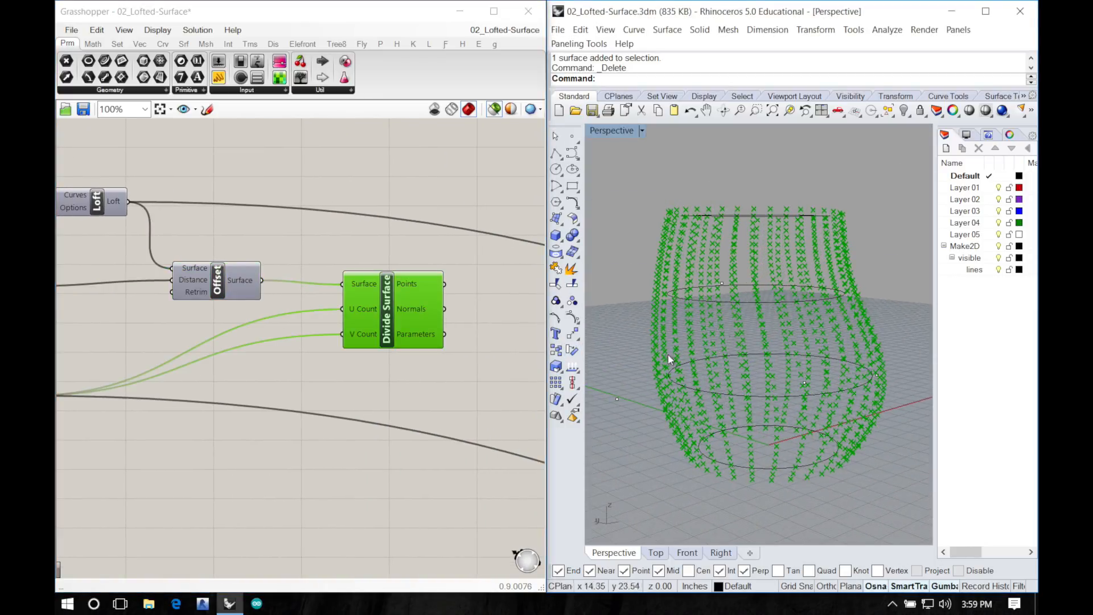
right_click_drag(493, 378, 364, 403)
right_click_drag(888, 312, 818, 356)
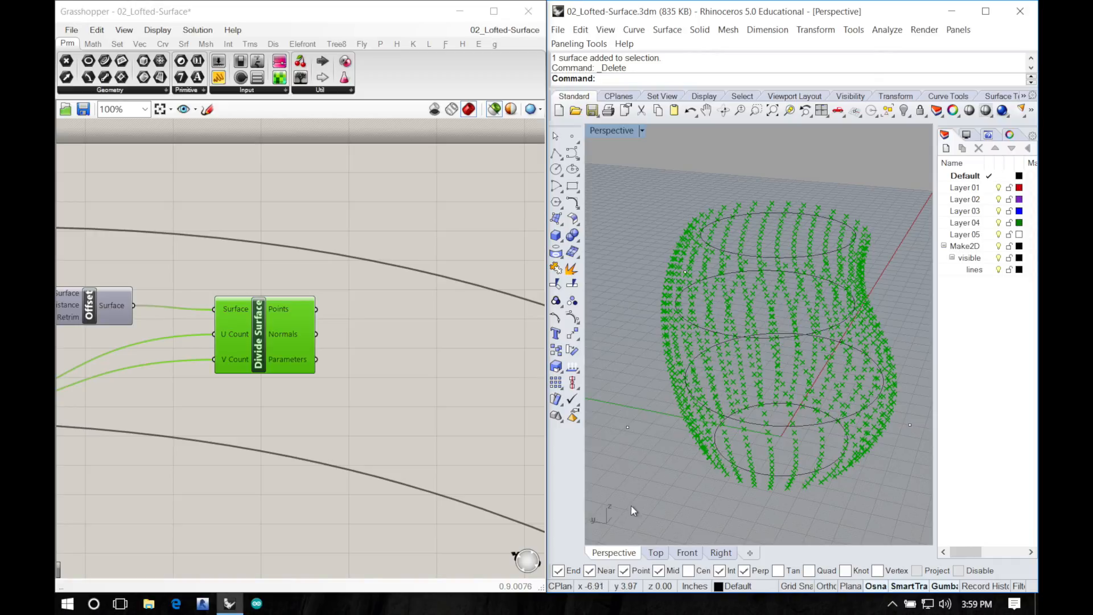
left_click(558, 29)
left_click(576, 60)
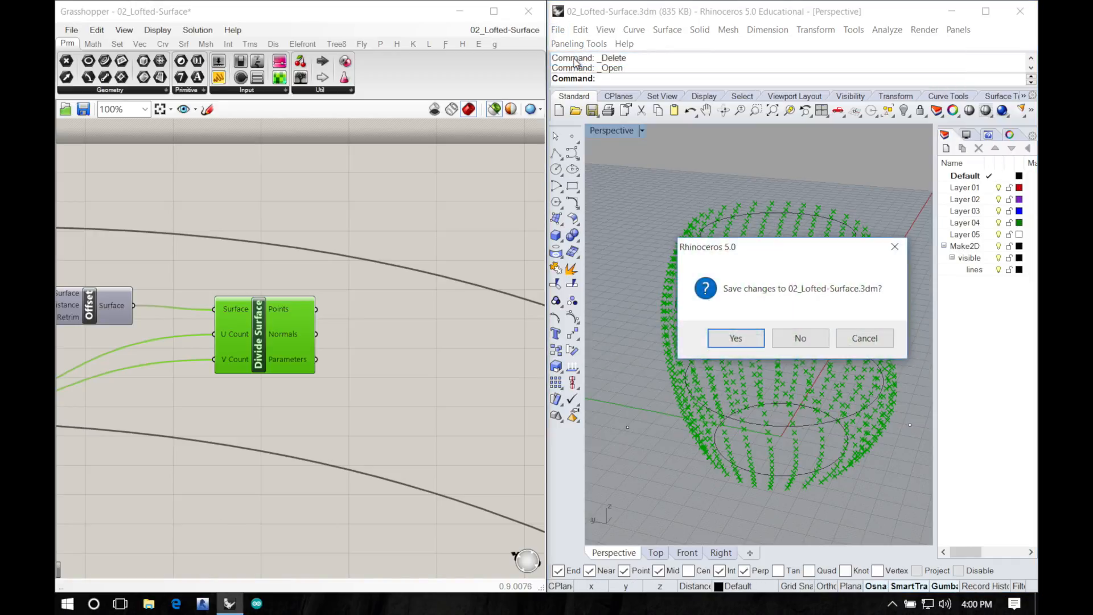
left_click(868, 340)
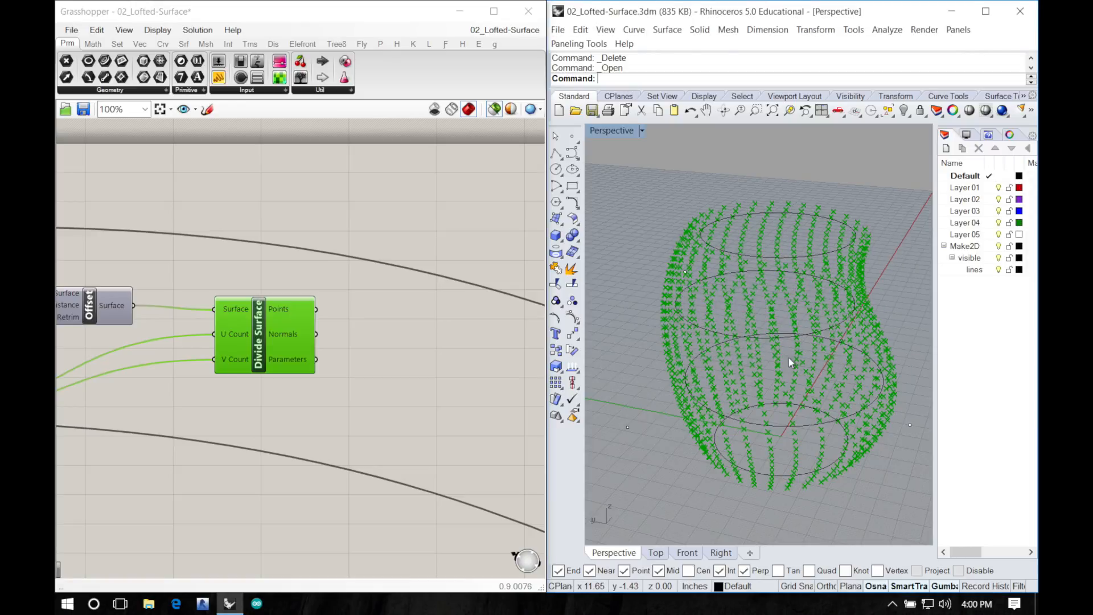
Step: Browse in File Explorer from the Desktop to the Digi-Fab folder inside 00_Active and select the Spike-Shell Grasshopper file
left_click(149, 604)
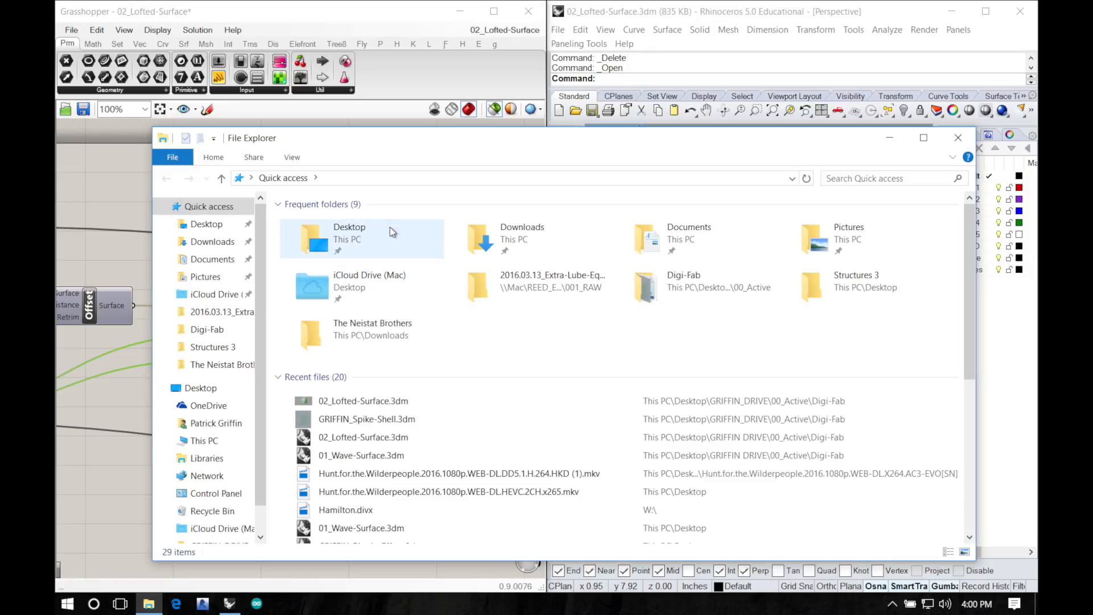
double_click(360, 240)
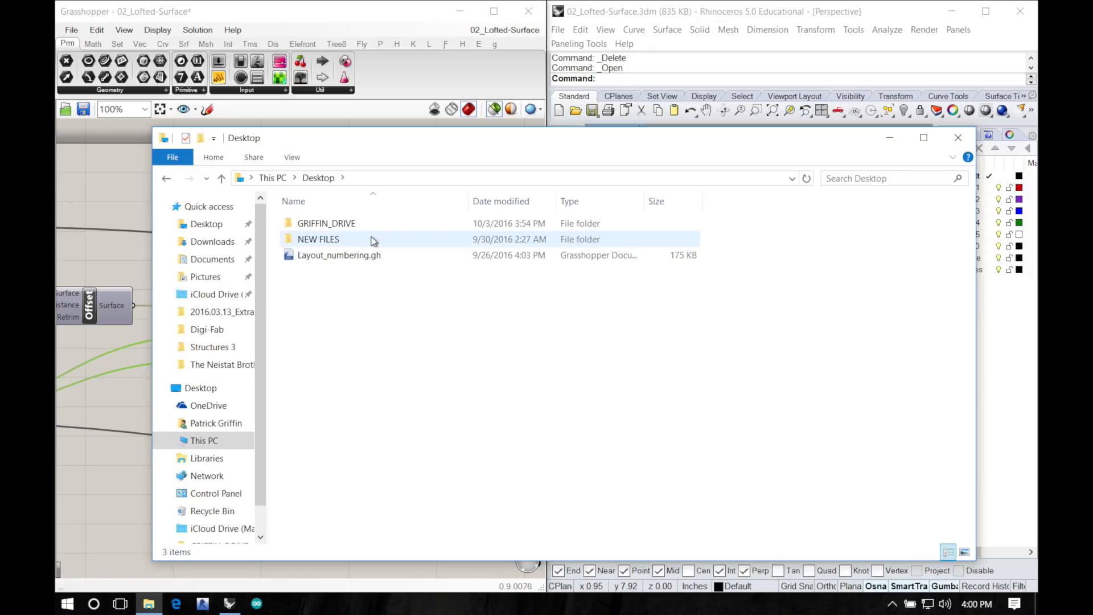
left_click(346, 224)
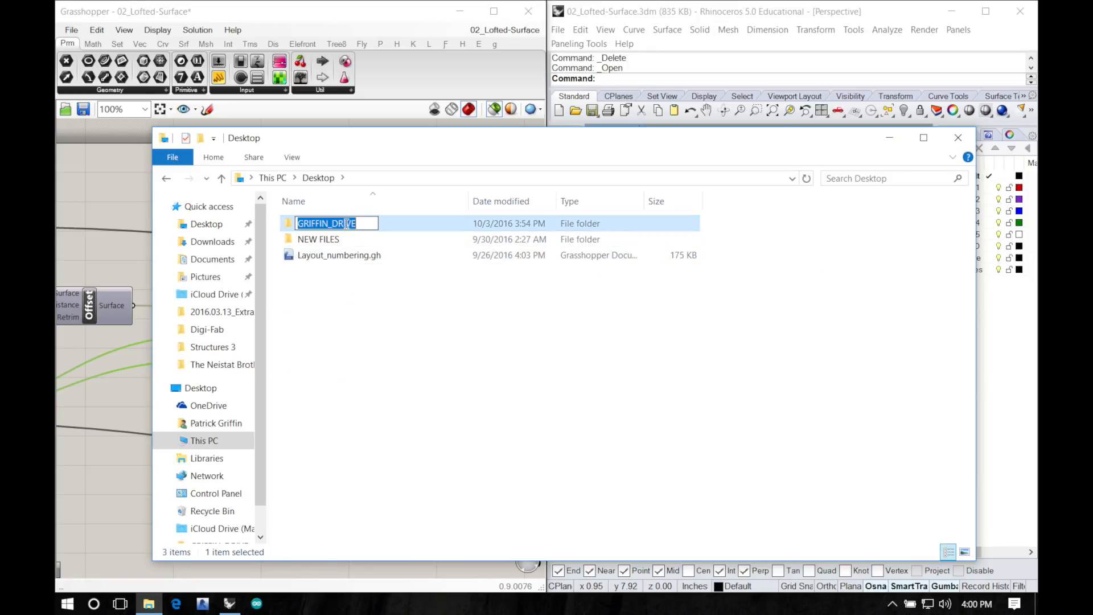
double_click(395, 223)
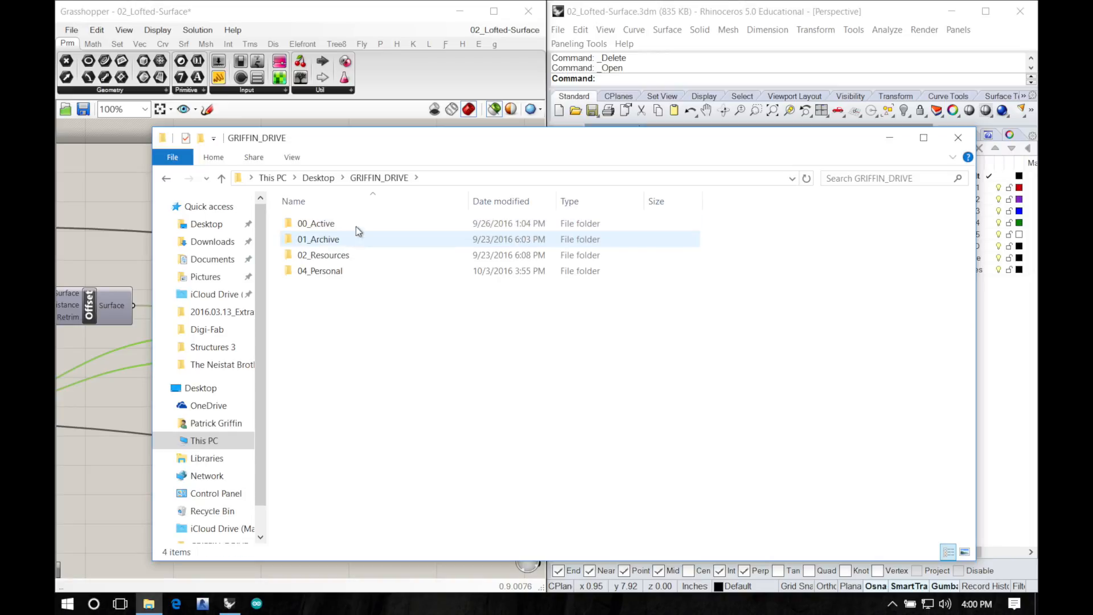
left_click(357, 223)
left_click(358, 223)
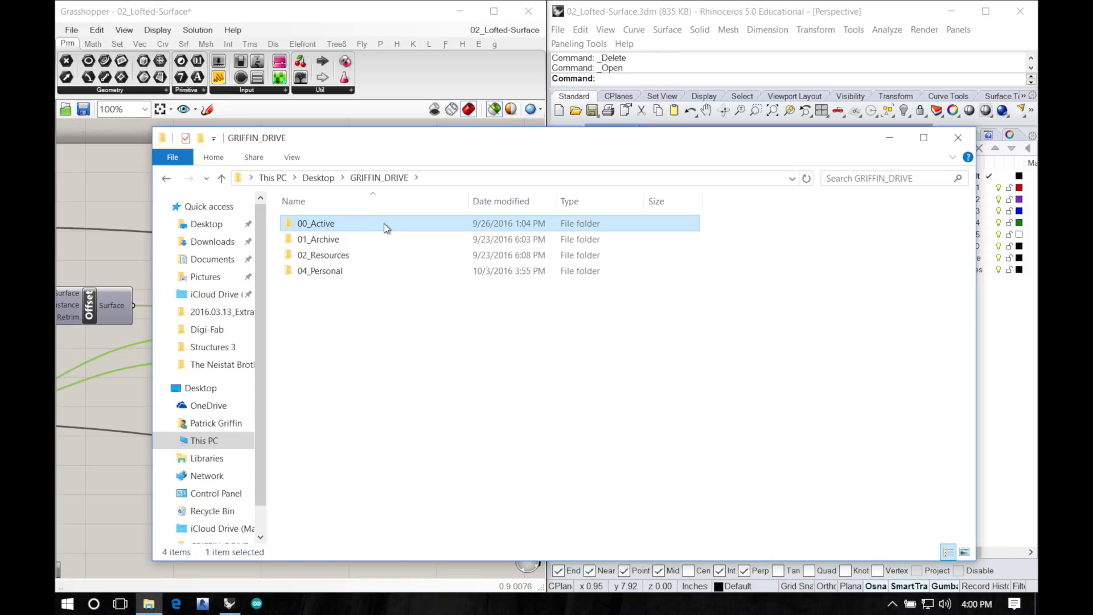
double_click(384, 224)
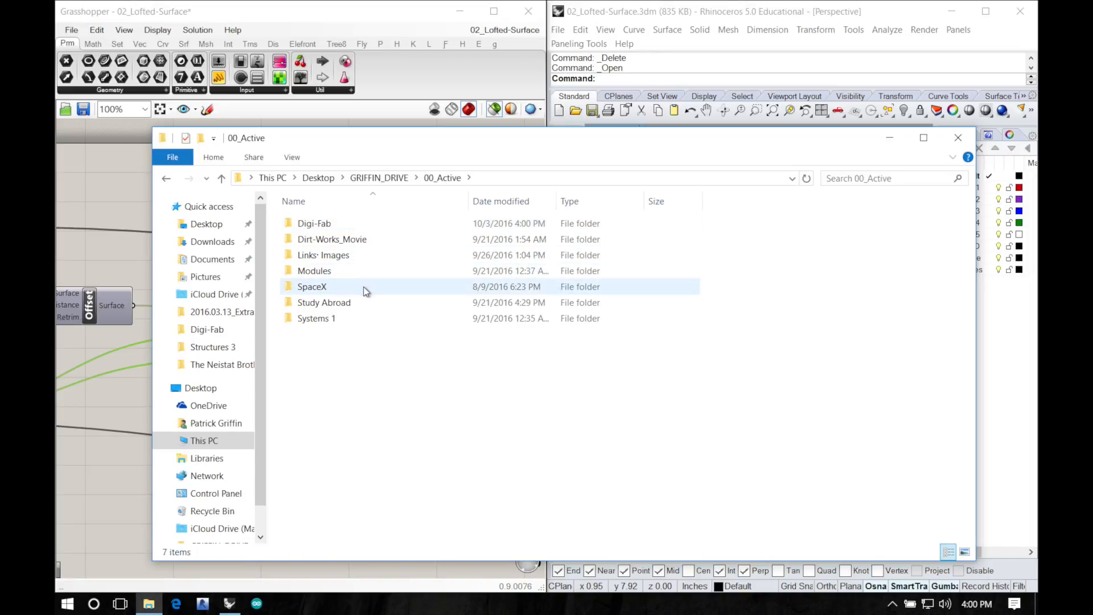
double_click(366, 224)
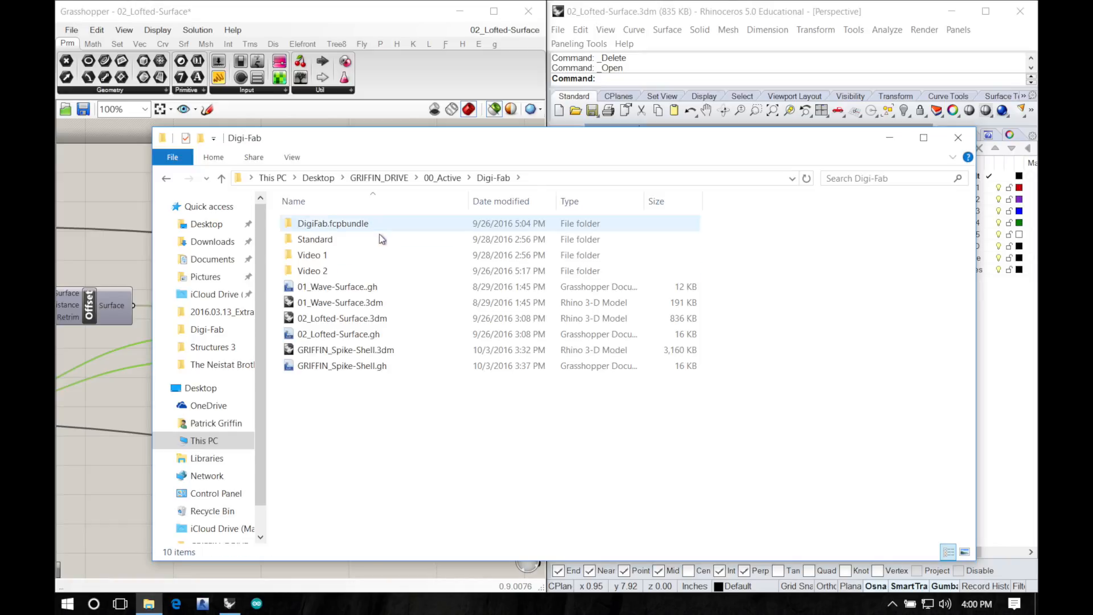
left_click(358, 367)
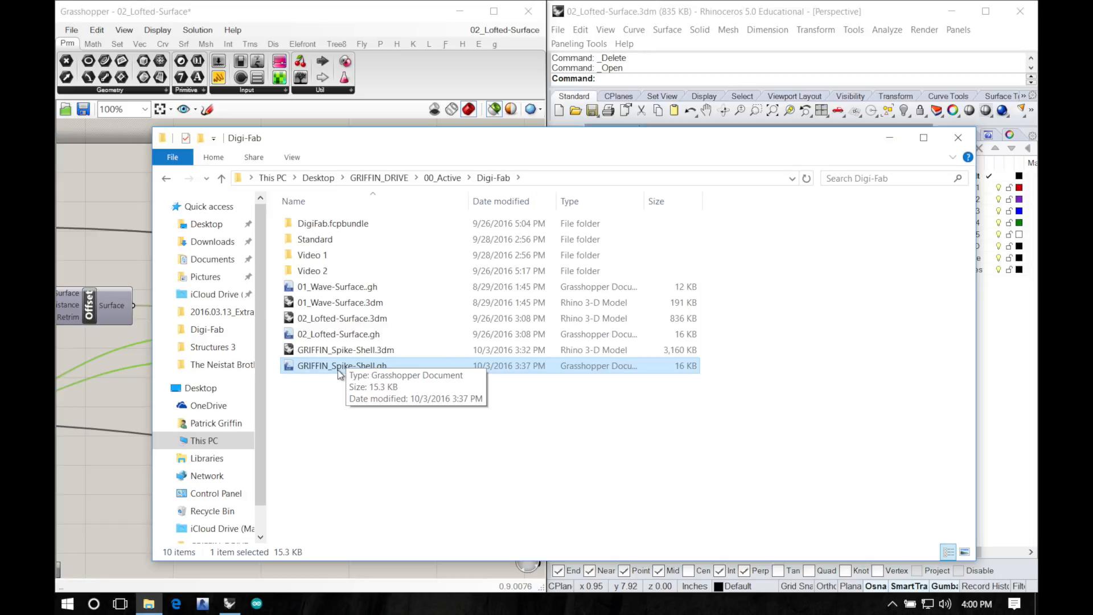
Step: Open the Spike-Shell Rhino model and answer the .gh app prompt with "Always use this app to open .gh files" turned off
left_click(336, 351)
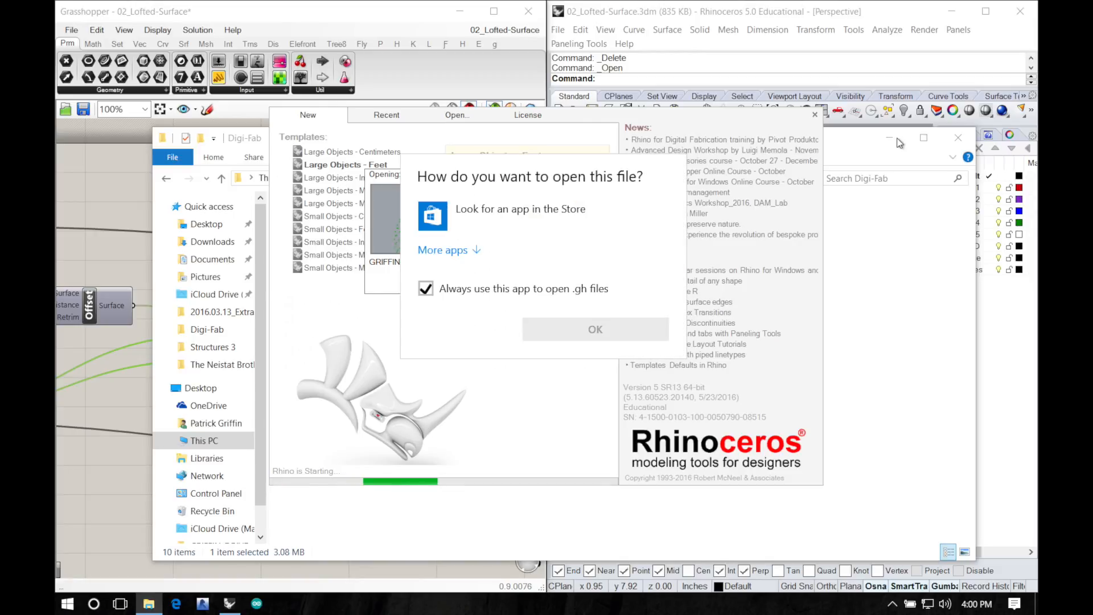
left_click(426, 288)
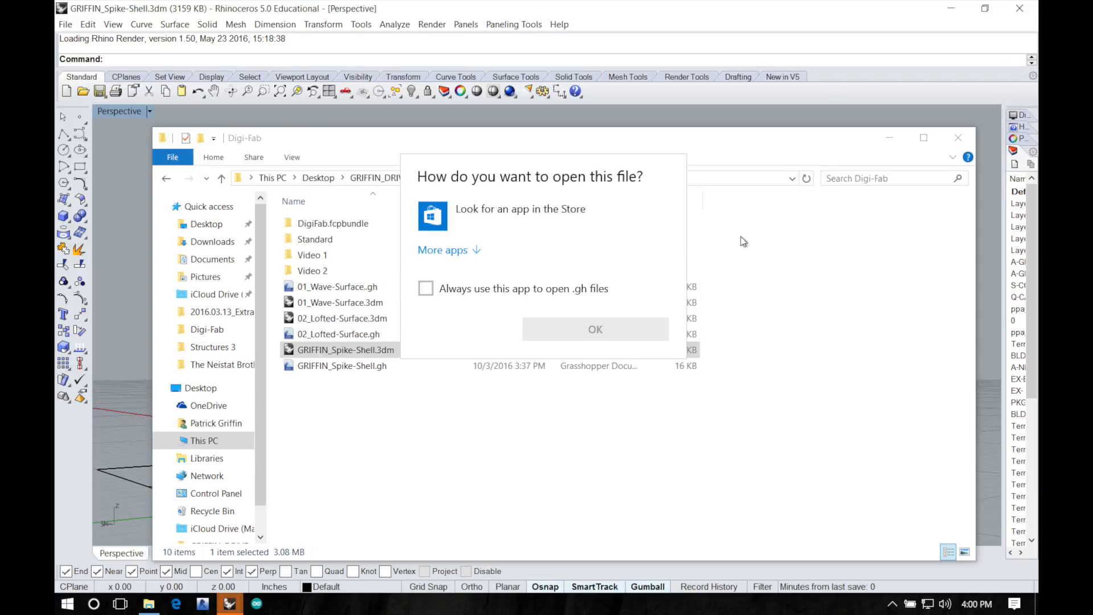
left_click(458, 252)
left_click(595, 506)
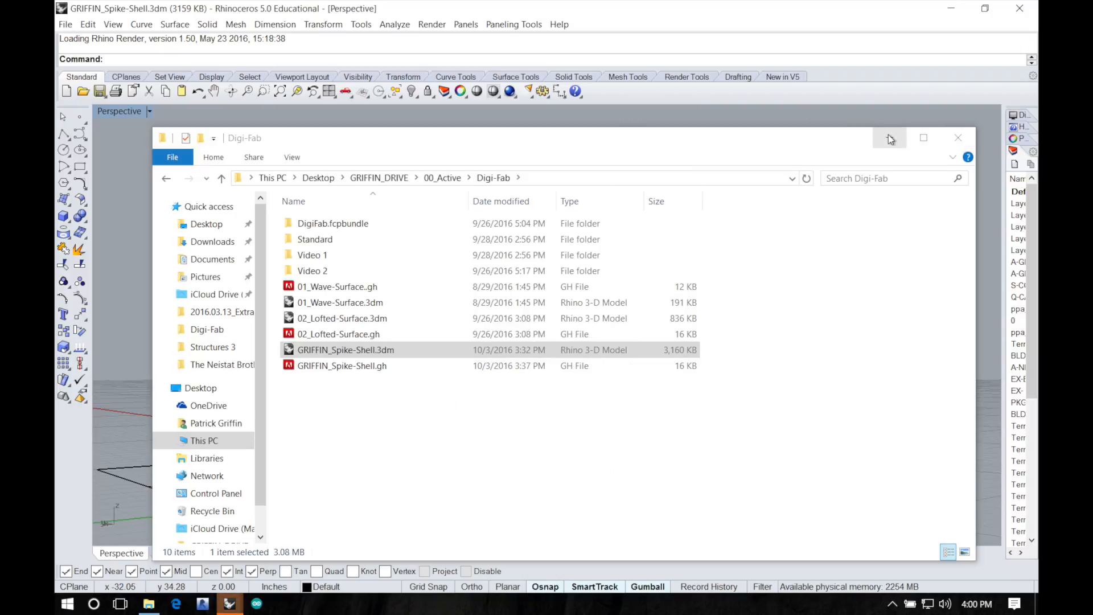
Step: Put the Digi-Fab folder window away and start Grasshopper for the Spike-Shell model, dismissing the loading errors
right_click(282, 368)
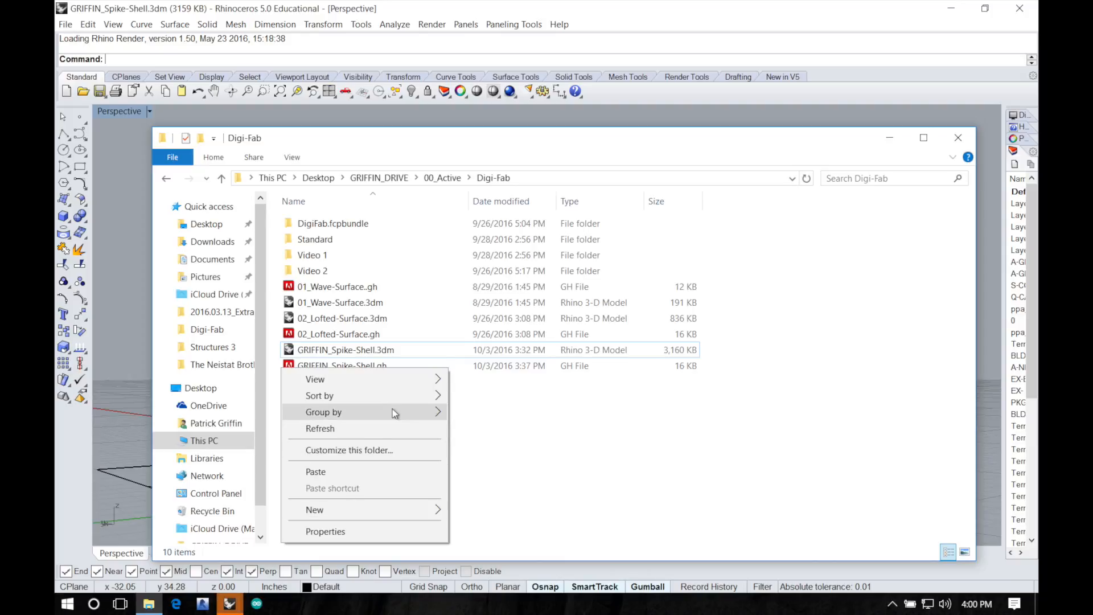
left_click(575, 494)
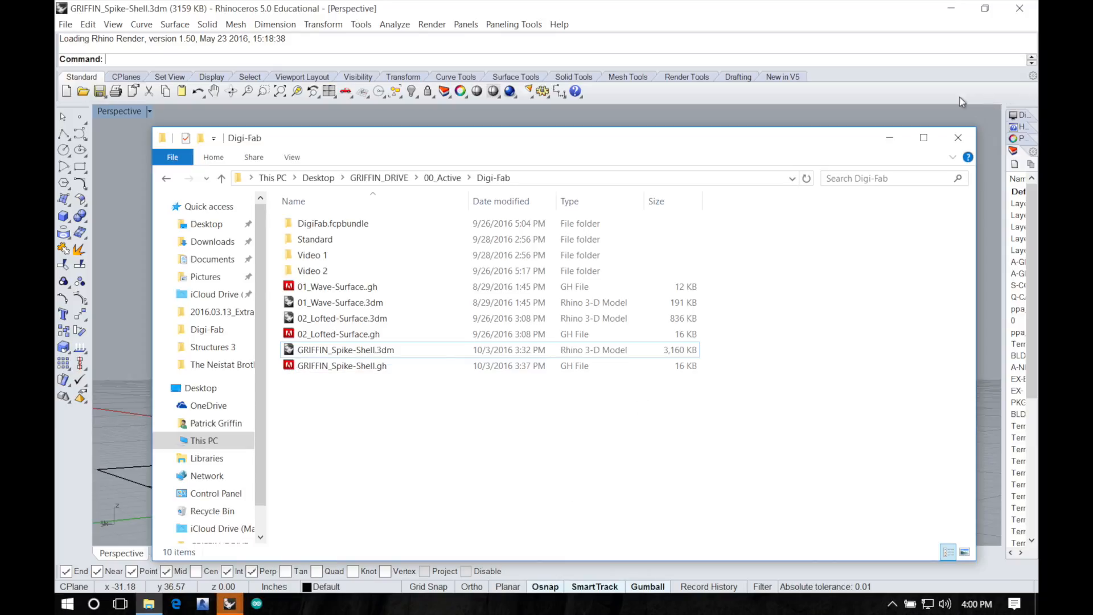
left_click(891, 142)
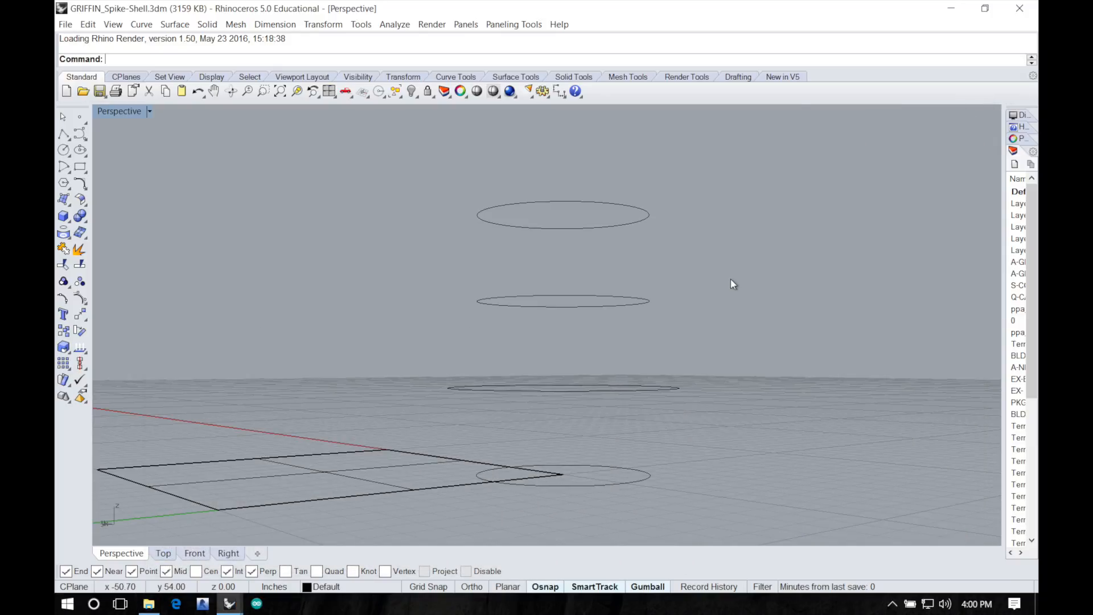
right_click_drag(730, 279, 711, 296)
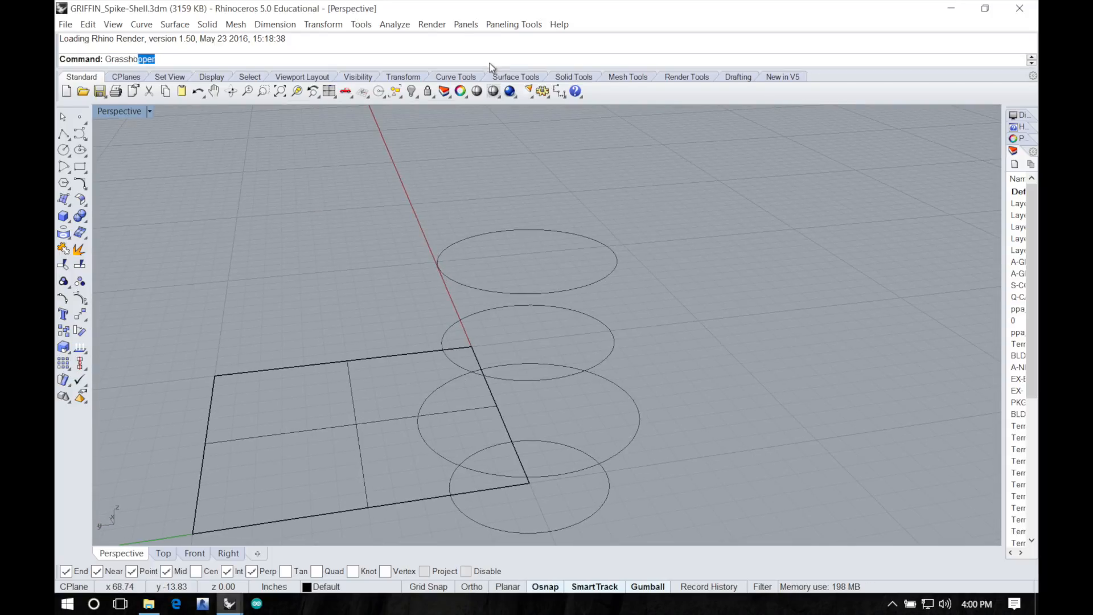
type("Grassho")
key("Return")
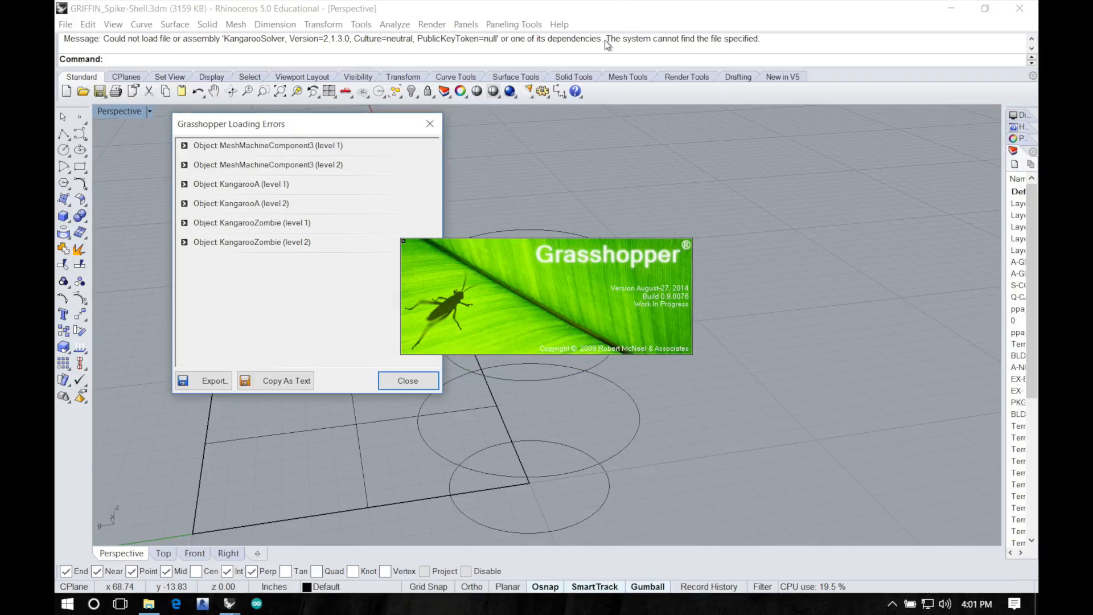
left_click(422, 383)
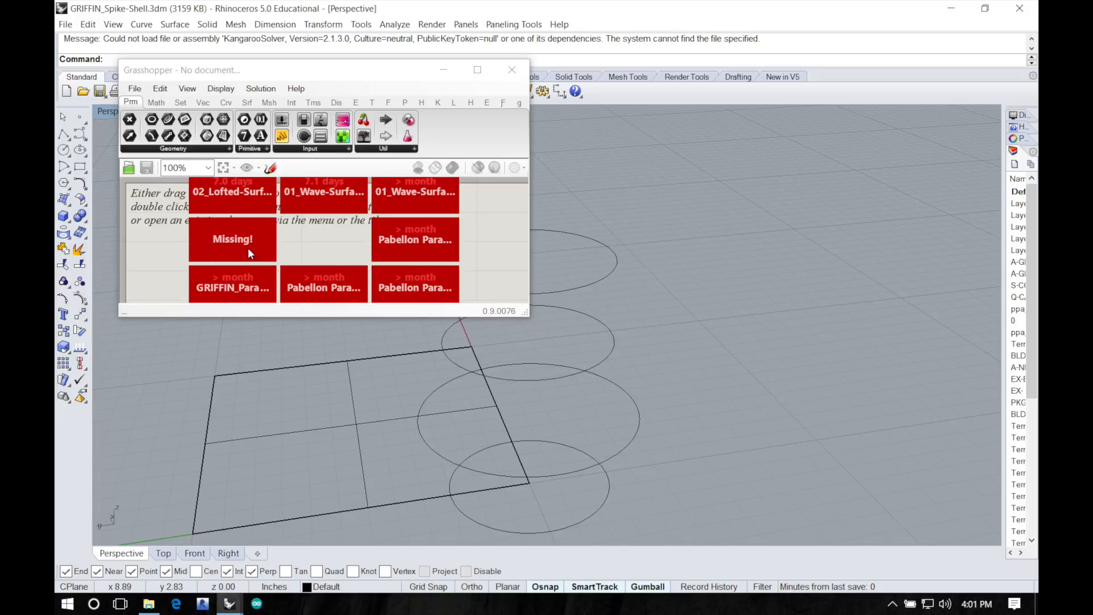
Step: Open the Spike-Shell.gh definition from the Digi-Fab folder in Grasshopper
right_click(168, 223)
left_click(144, 211)
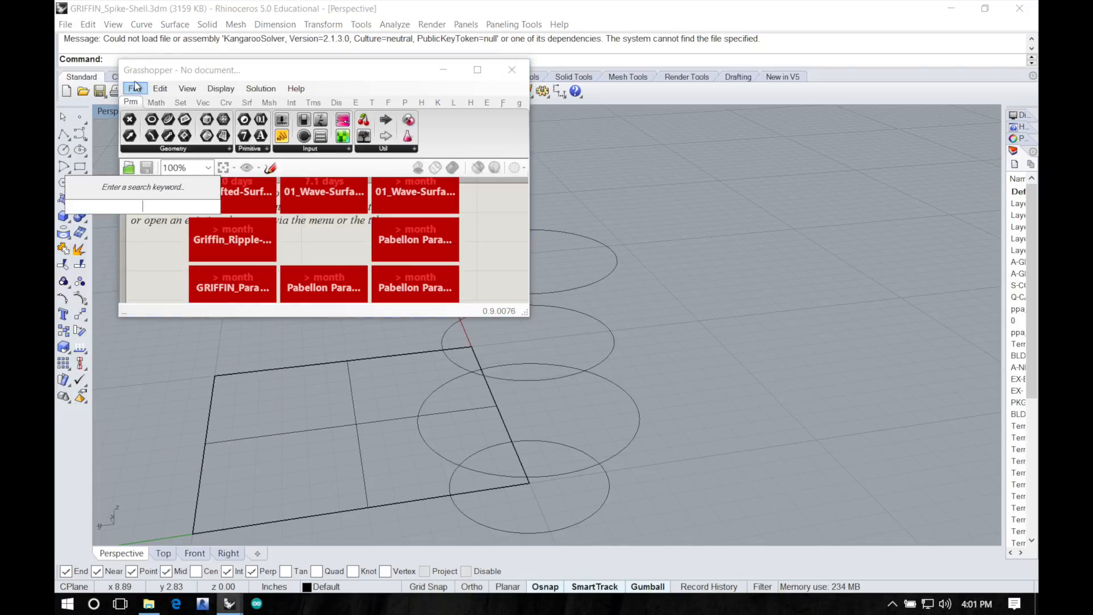
left_click(135, 89)
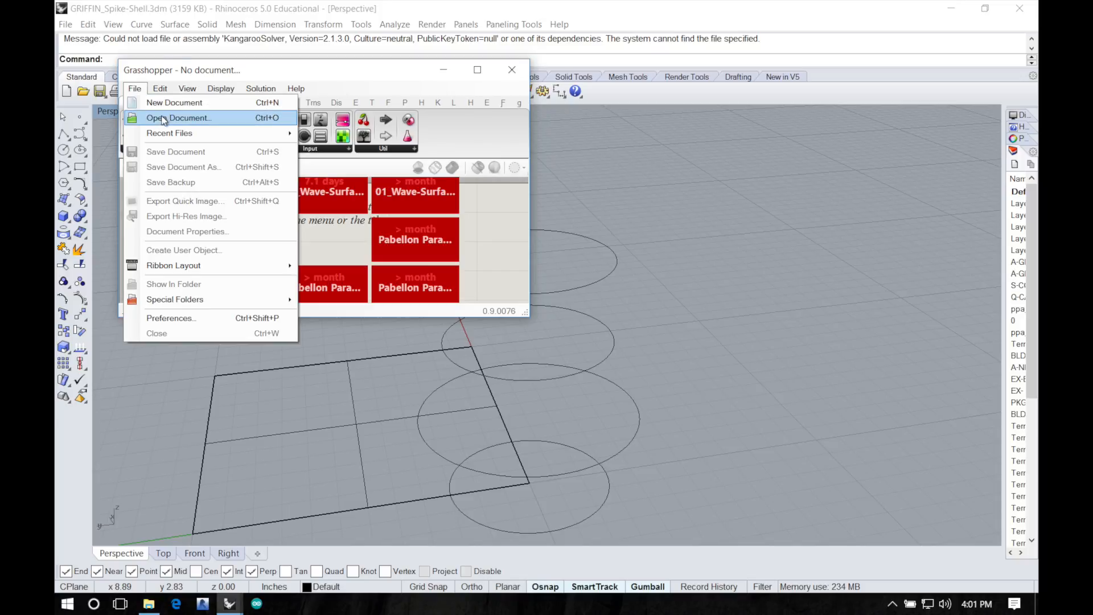
mouse_move(215, 136)
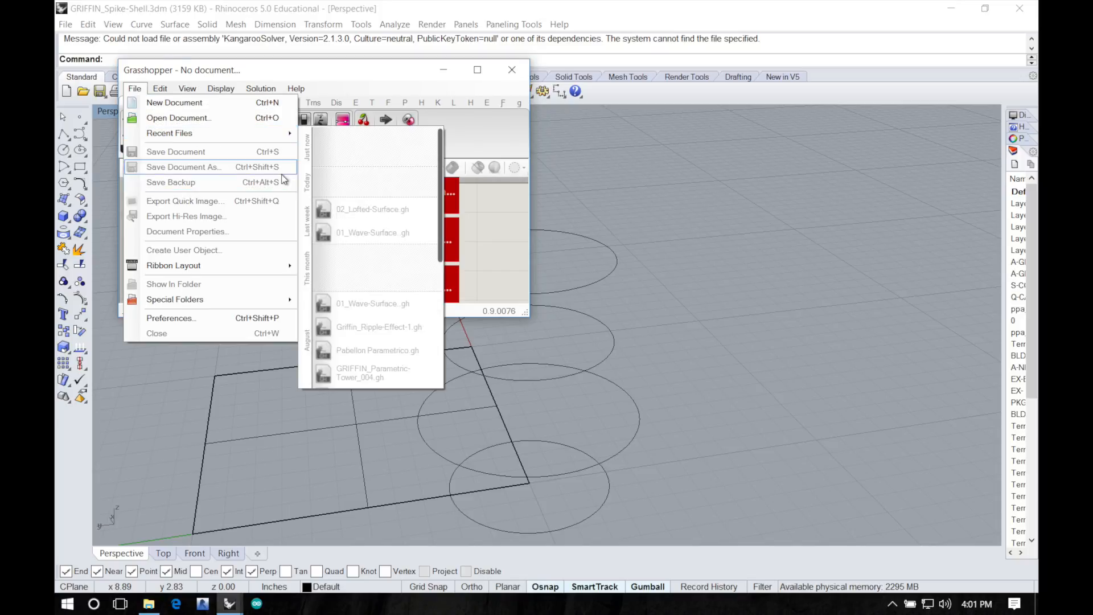
left_click(215, 118)
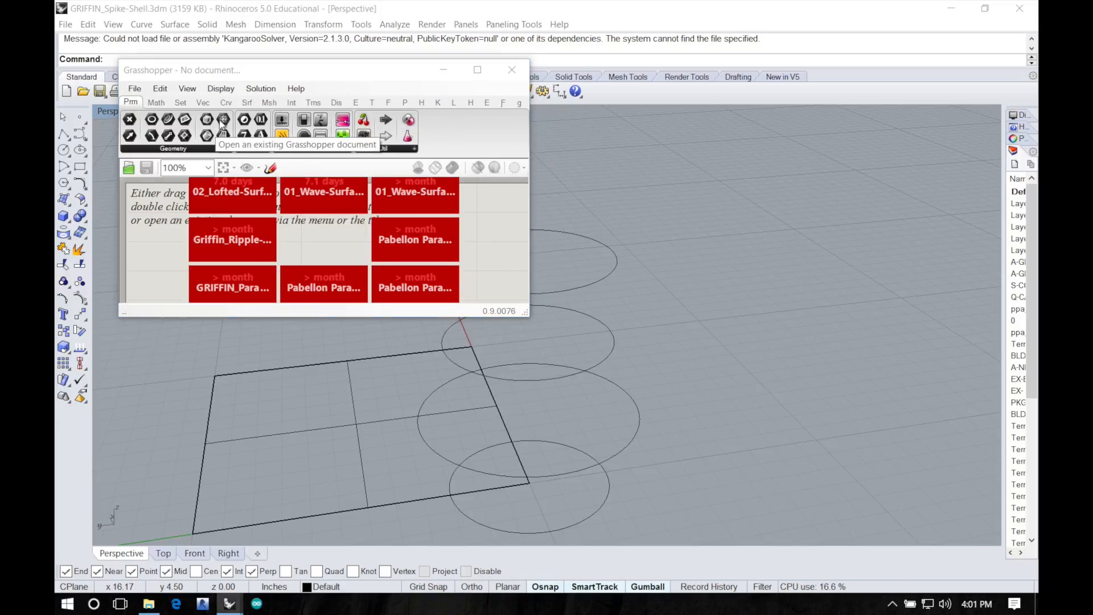
left_click(308, 197)
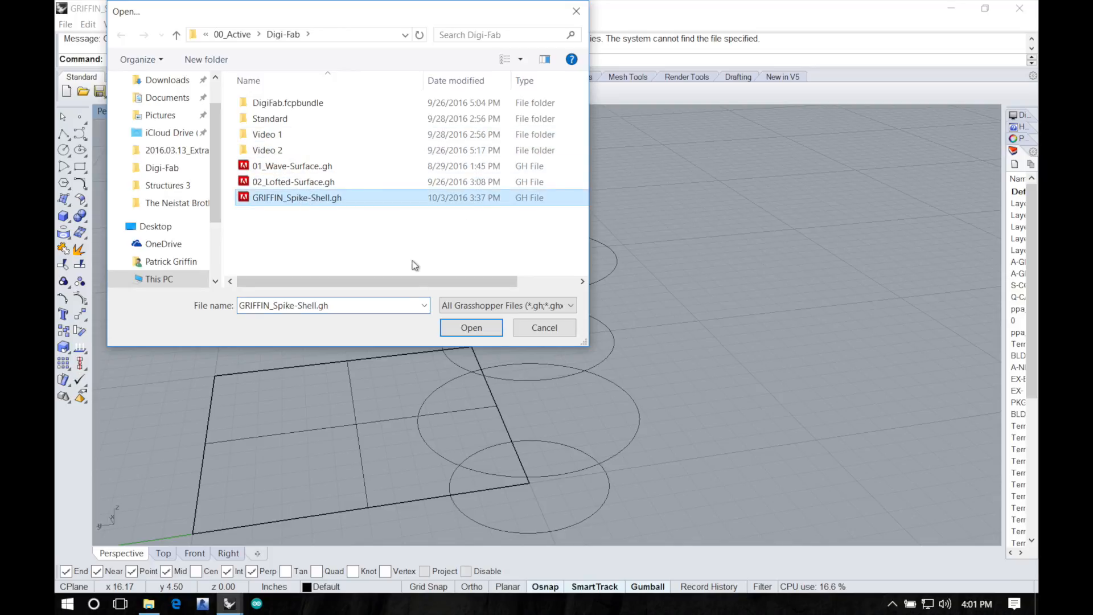
left_click(471, 327)
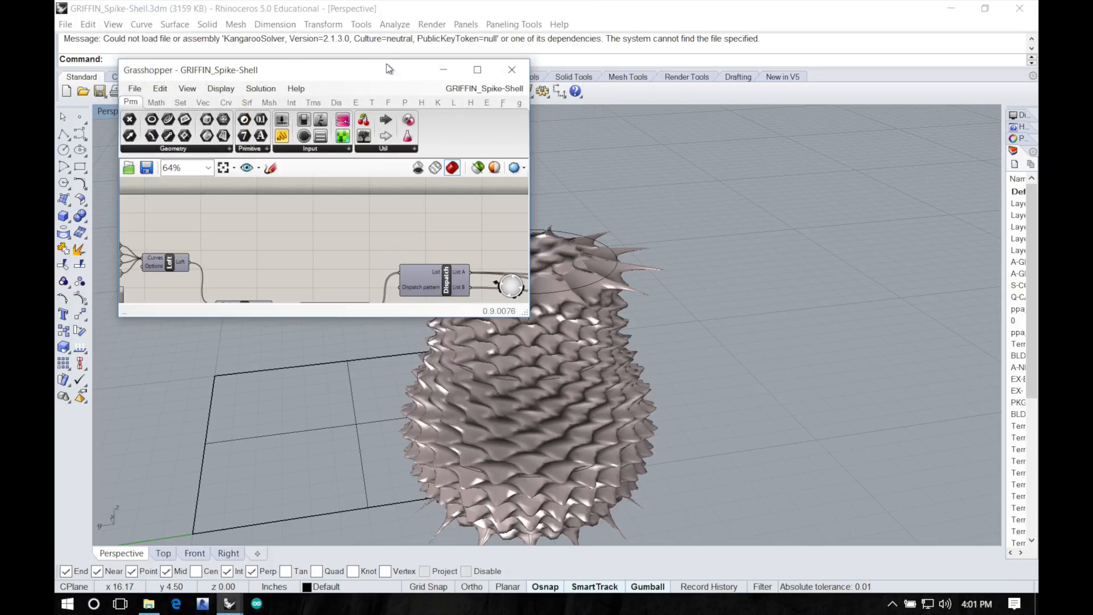
Step: Move the Grasshopper window out of the way and view the spiked shell from the side and up close
left_click_drag(374, 77, 775, 213)
left_click(811, 206)
right_click_drag(769, 227, 450, 319)
scroll(385, 354, "down", 8)
scroll(385, 355, "up", 14)
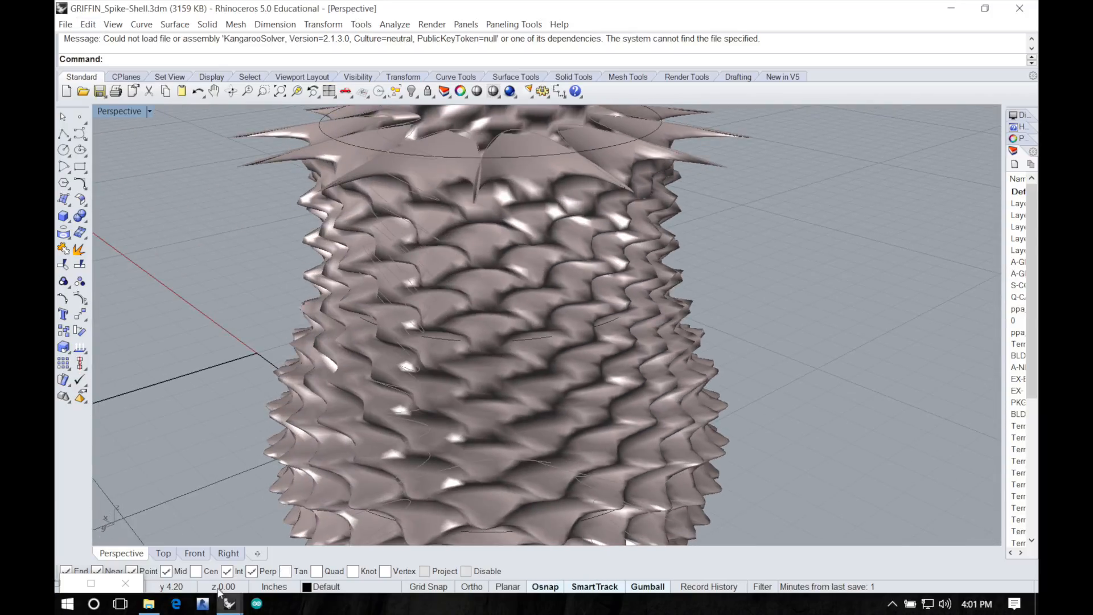
Step: Restore the full Spike-Shell definition and set its preview mesh to use the Rhino document meshing settings
left_click(104, 584)
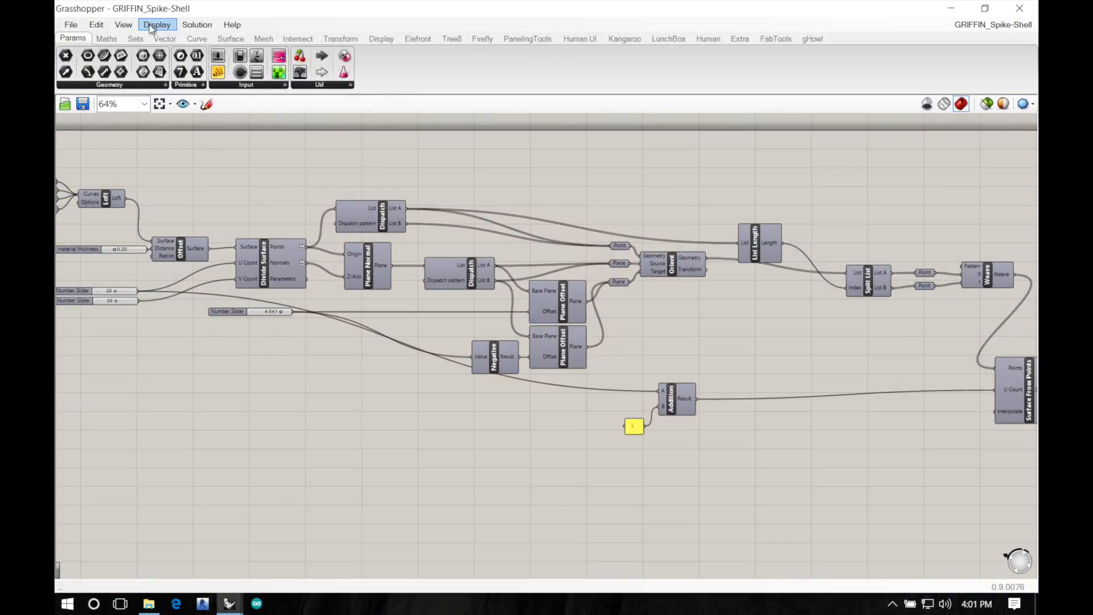
left_click(156, 26)
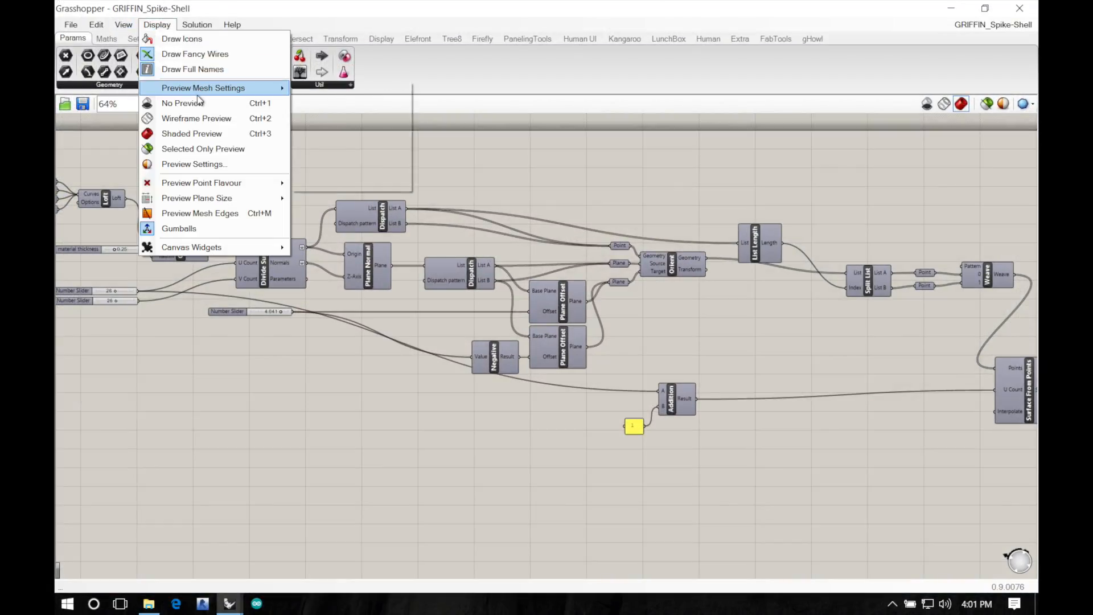
mouse_move(215, 93)
left_click(333, 144)
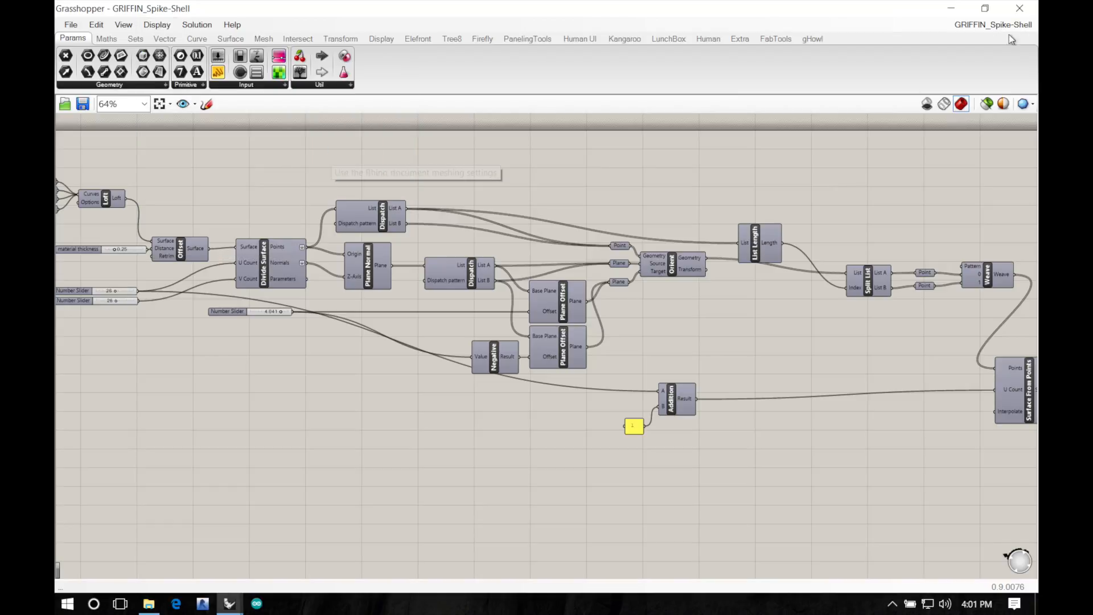
left_click(953, 9)
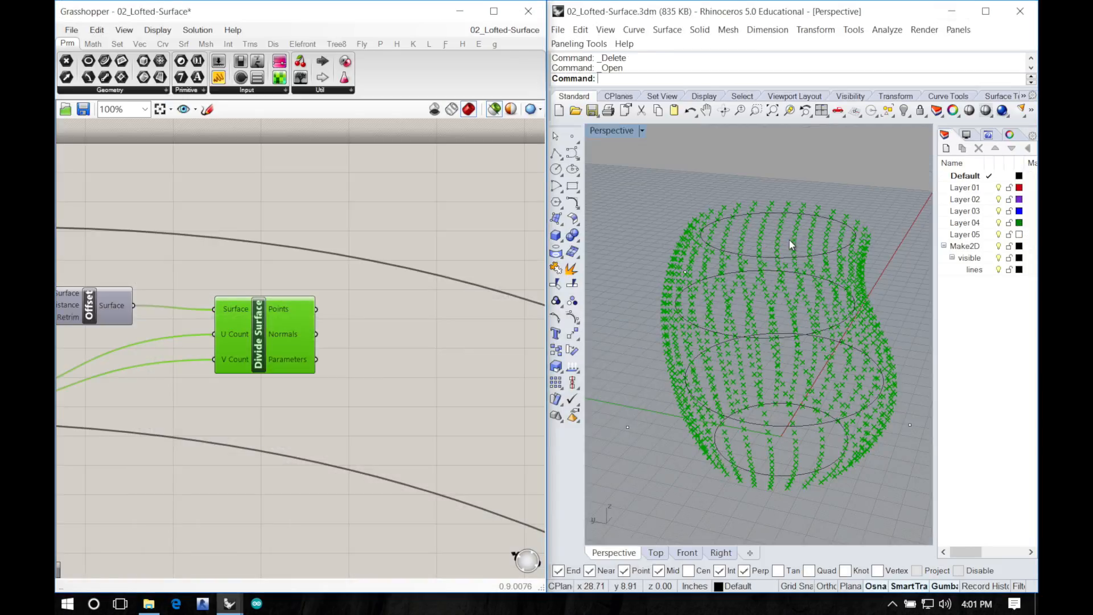
Step: Return to the Spike-Shell Rhino session and arrange its Grasshopper definition and model windows side by side
mouse_move(228, 605)
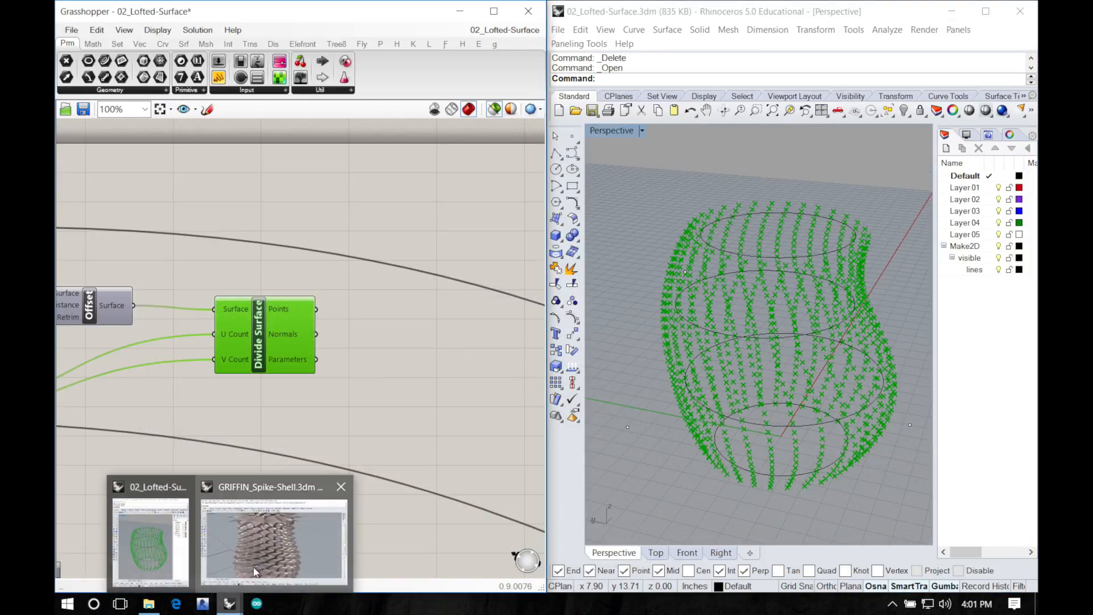
left_click(279, 530)
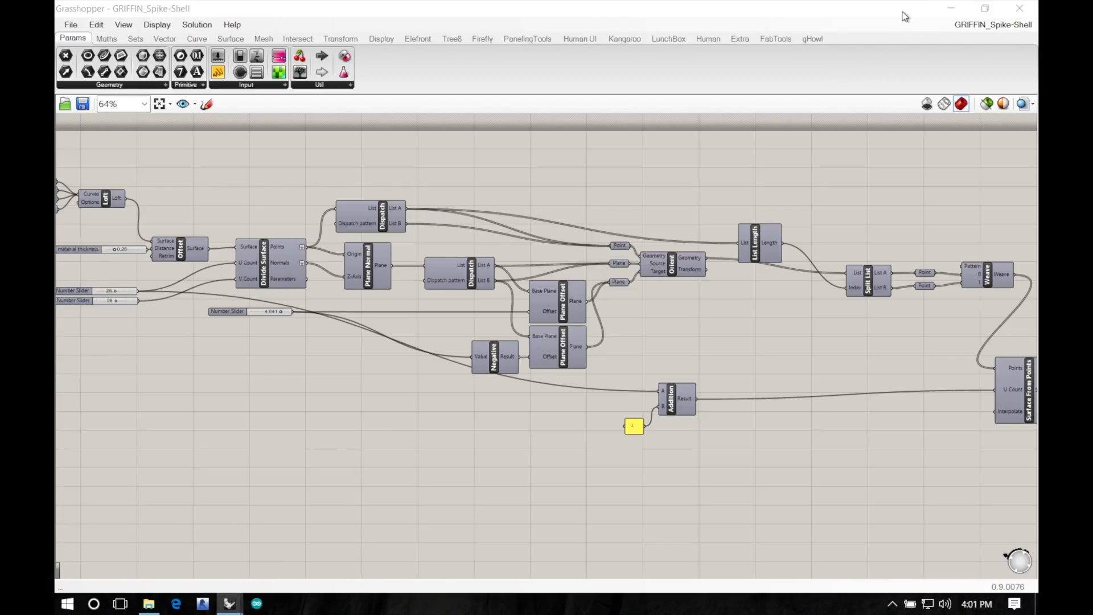
left_click_drag(905, 16, 56, 1)
left_click_drag(654, 3, 1037, 34)
Step: Examine the spiked shell around its rim, body and base from above, from the side and near ground level
right_click_drag(876, 238, 887, 228)
scroll(886, 228, "up", 3)
scroll(839, 285, "down", 9)
right_click_drag(829, 293, 747, 378)
right_click_drag(690, 345, 767, 339)
scroll(685, 351, "up", 2)
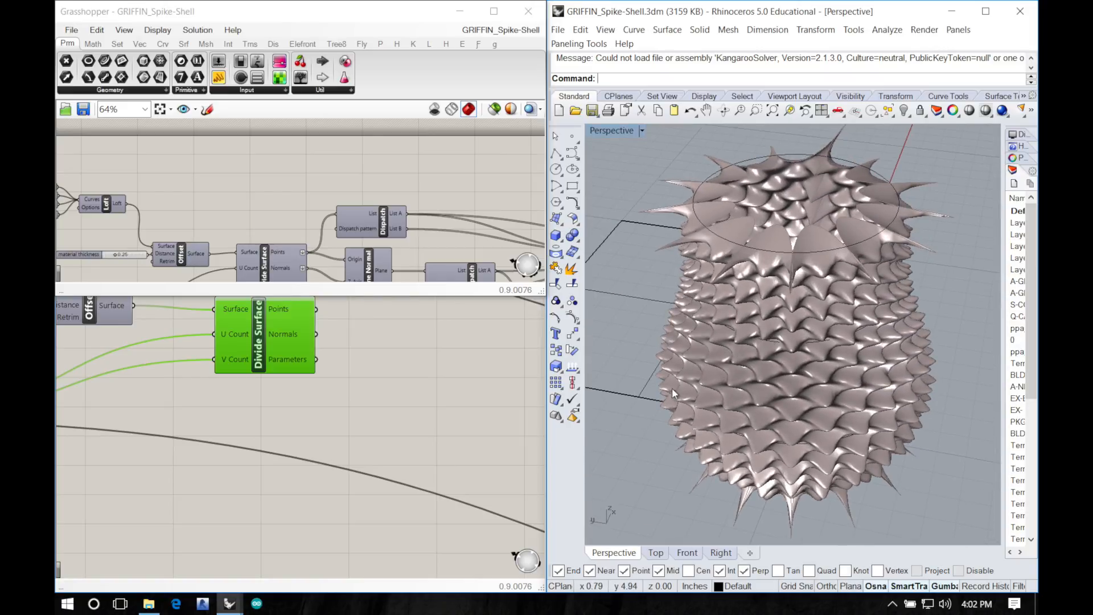
right_click_drag(741, 379, 768, 355)
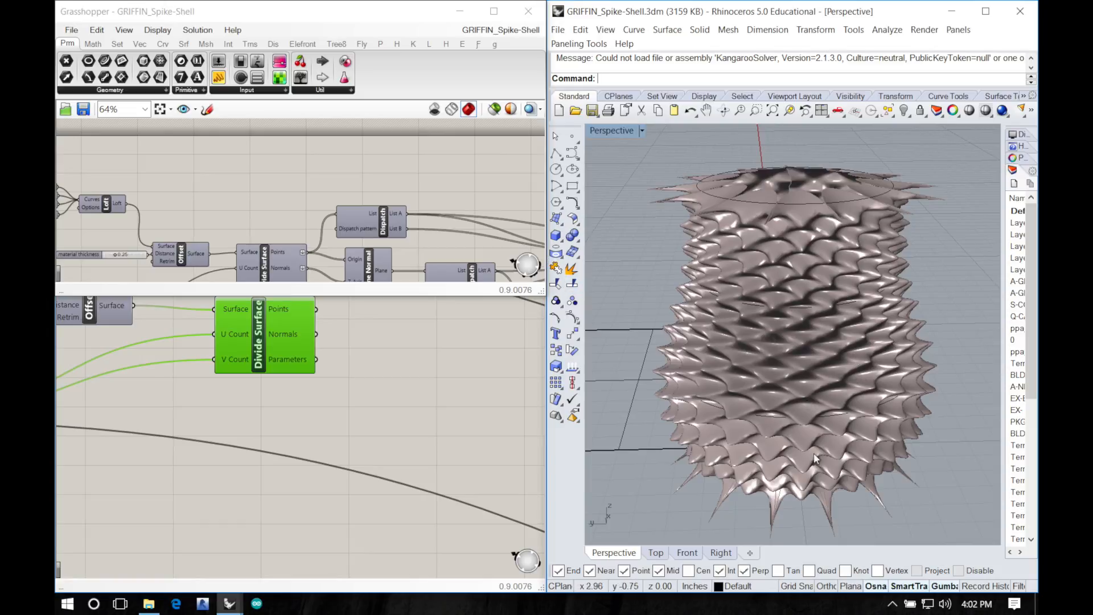
right_click_drag(845, 355, 840, 320)
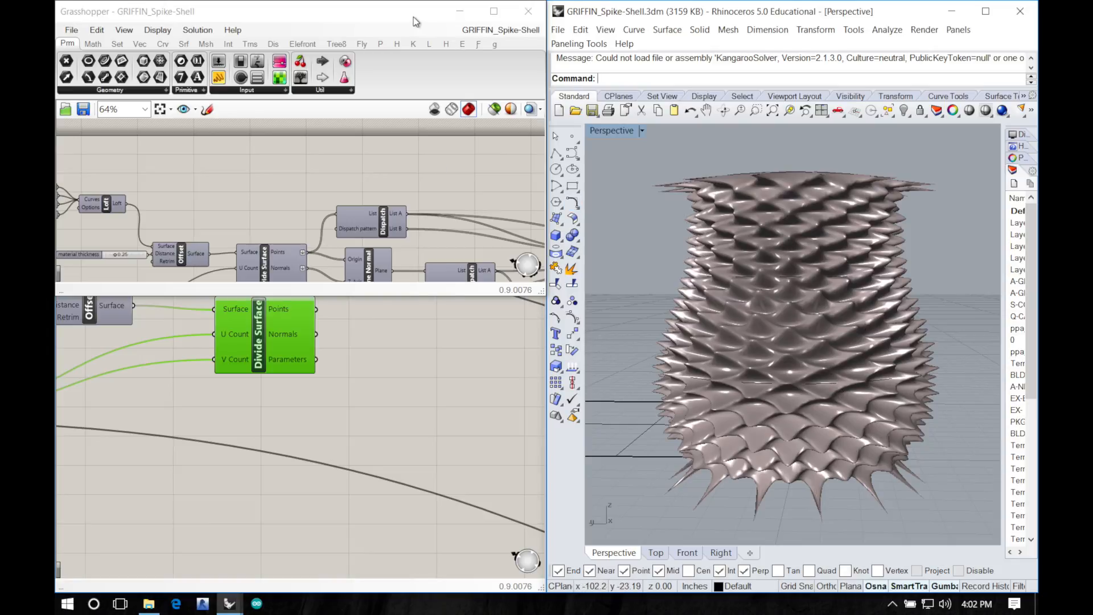
right_click_drag(749, 245, 637, 153)
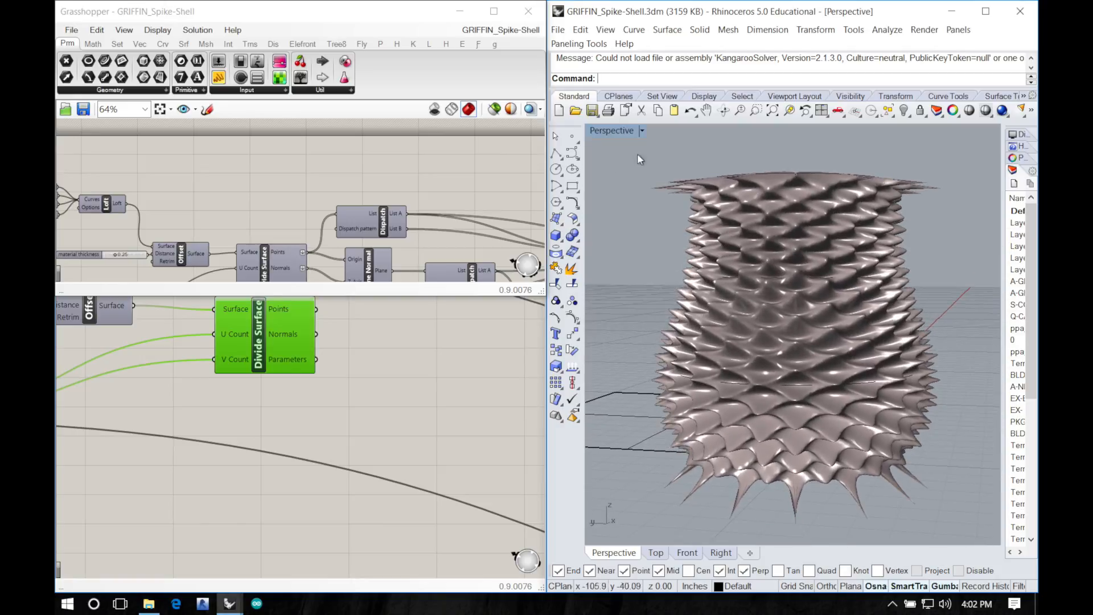
Step: Close the Spike-Shell Grasshopper and Rhino windows and go back to viewing the divided points of 02_Lofted-Surface
left_click(534, 13)
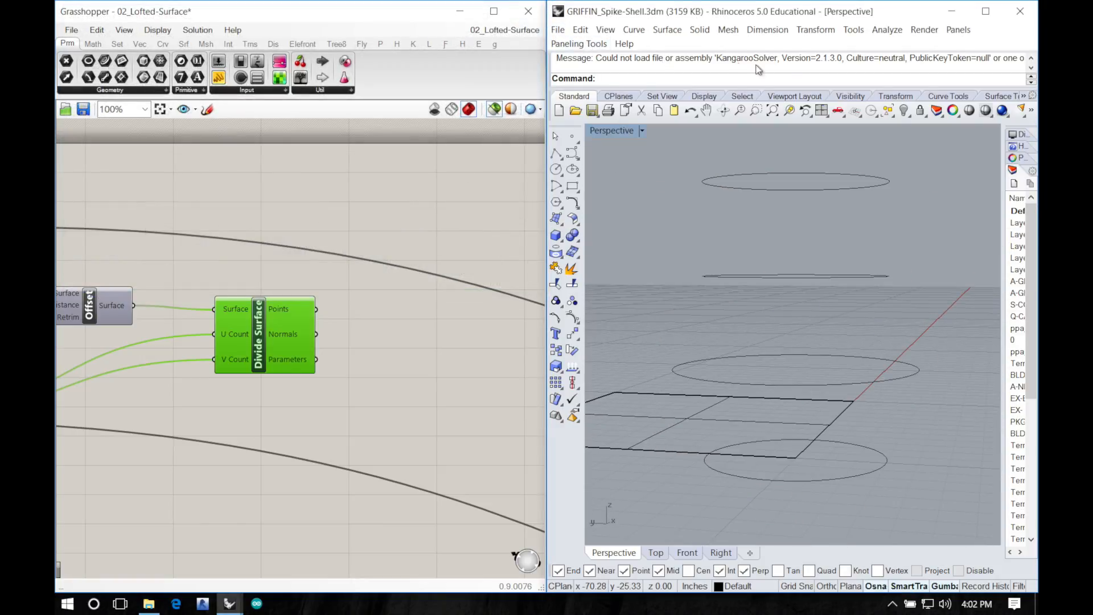
left_click(1018, 14)
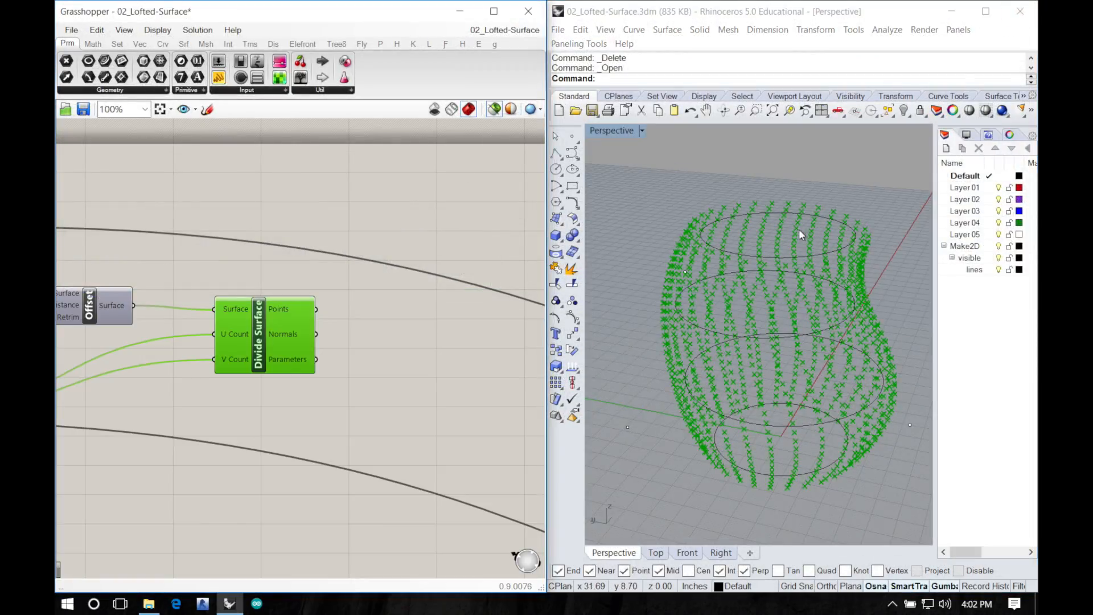
right_click_drag(800, 232, 718, 188)
mouse_move(374, 351)
right_mouse_down()
mouse_move(434, 329)
mouse_move(356, 357)
right_mouse_up()
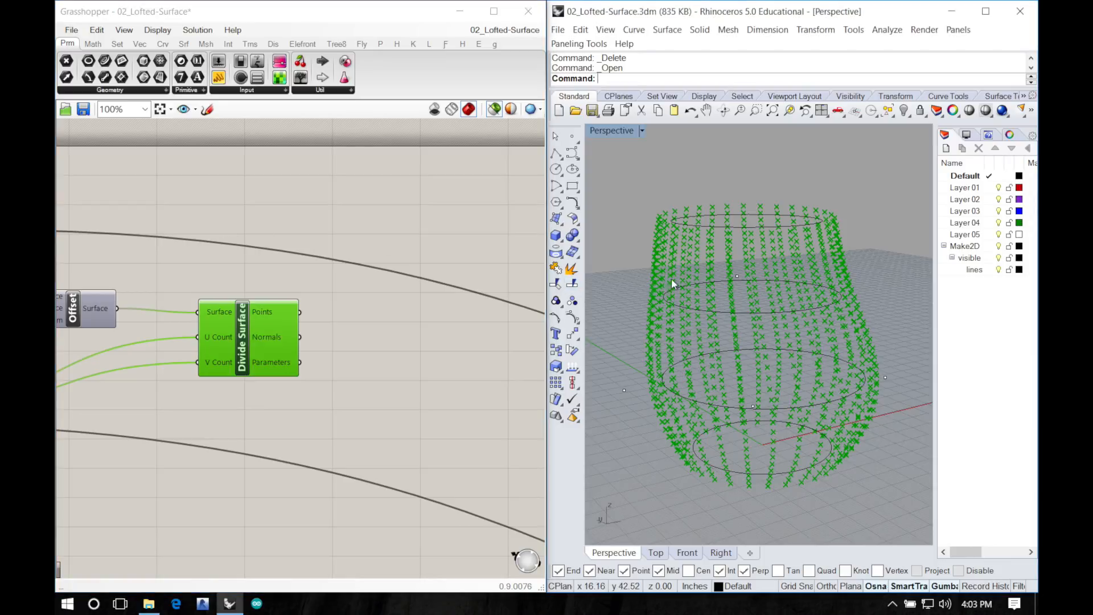
right_click_drag(671, 278, 629, 282)
Step: Add a Dispatch component beyond the outputs of Divide Surface on the canvas
double_click(418, 348)
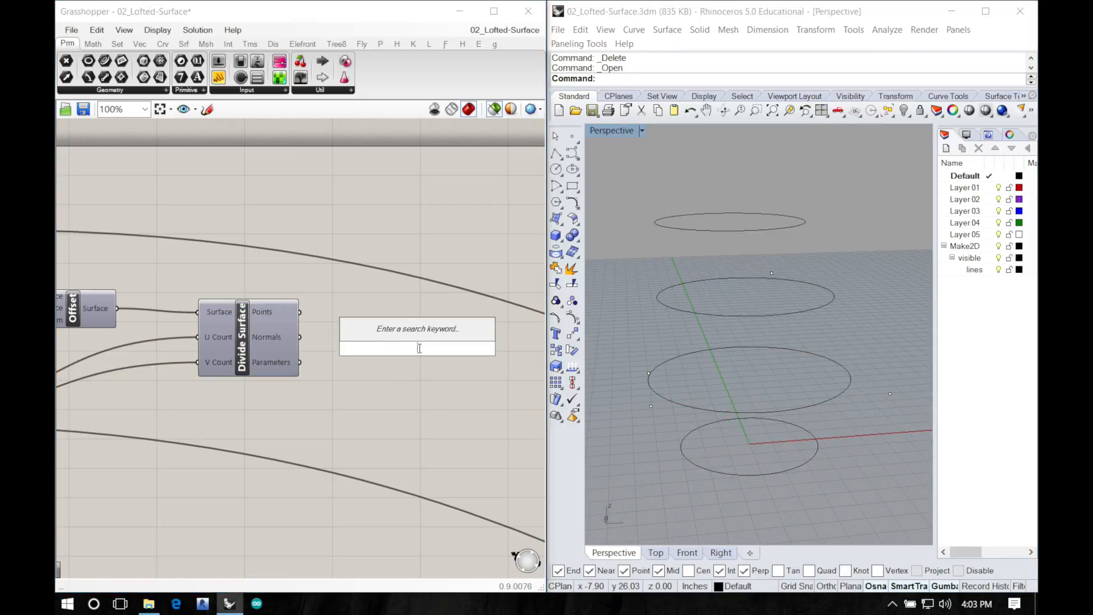
type("dipatch")
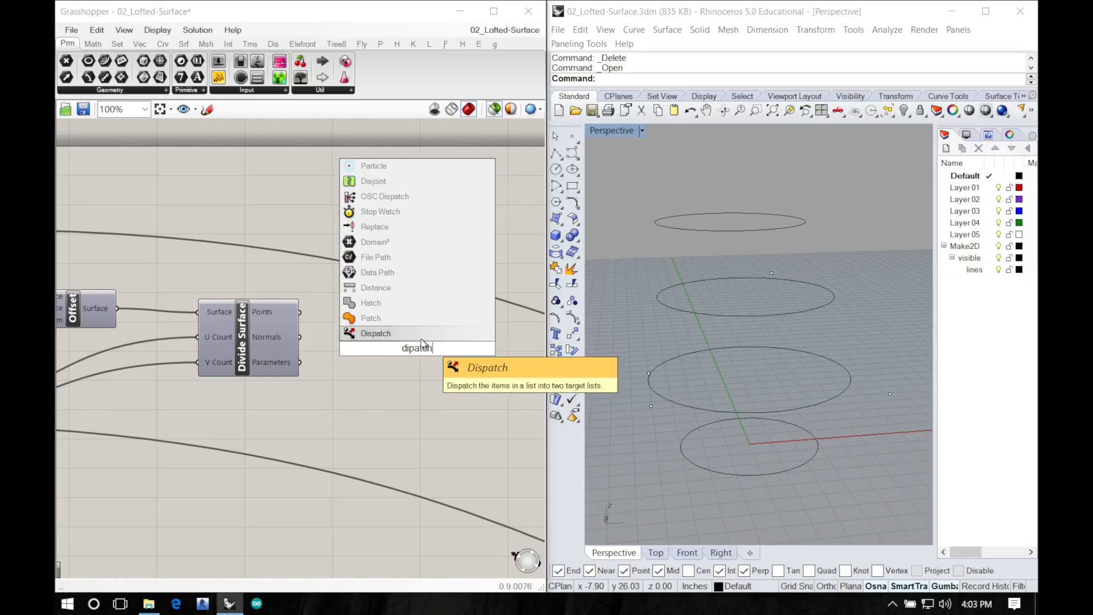
left_click(455, 334)
left_click_drag(395, 348, 415, 309)
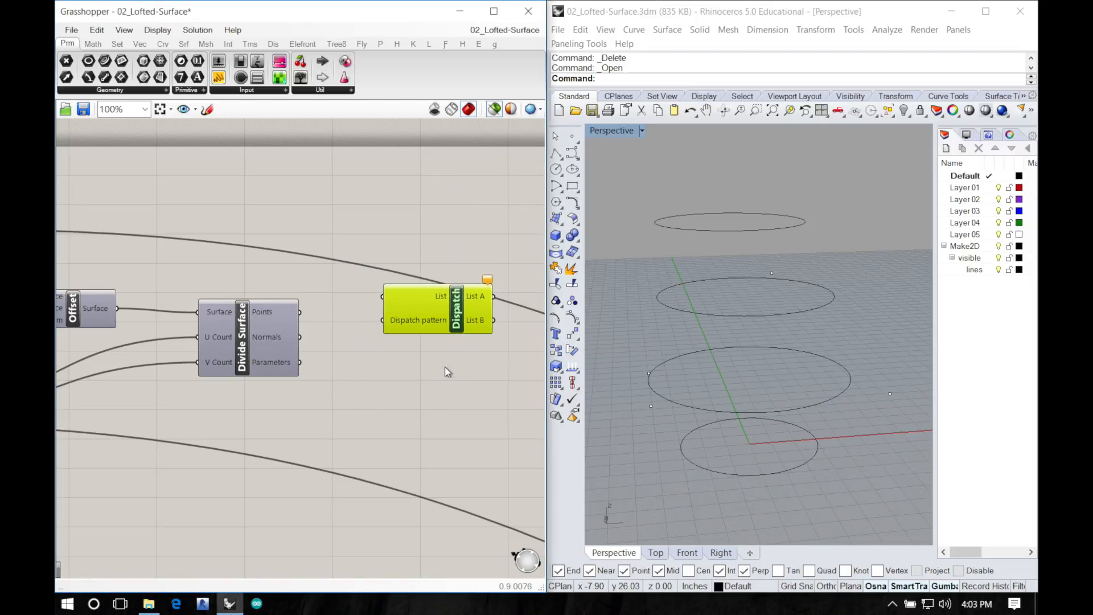
Step: Connect the Divide Surface points to the Dispatch list input and move Dispatch above the level of Divide Surface
right_click_drag(445, 367, 295, 388)
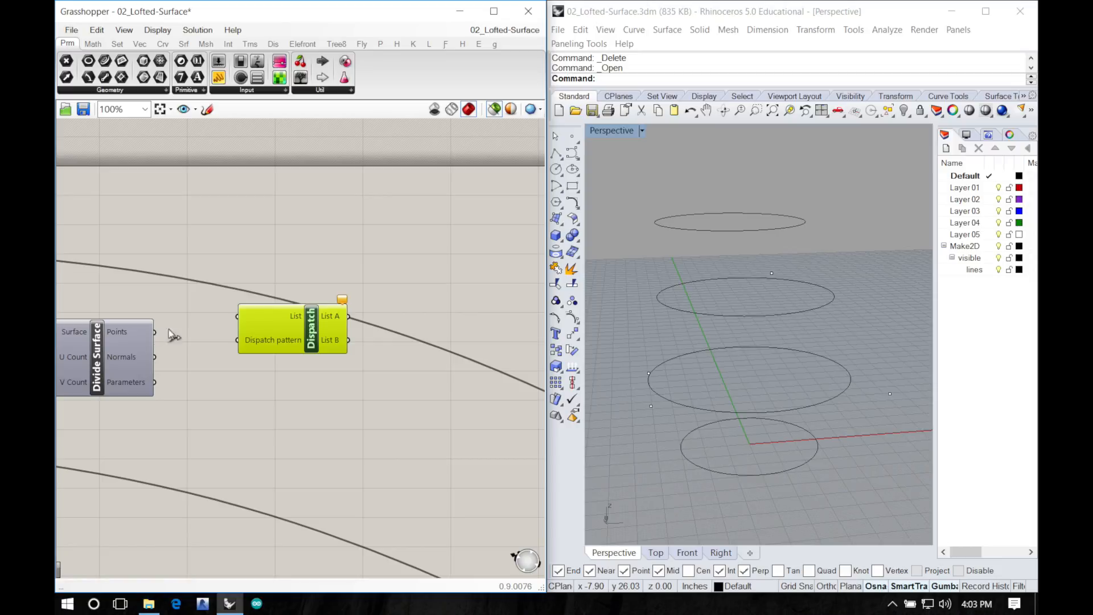
left_click_drag(154, 331, 237, 316)
right_click_drag(401, 311, 346, 296)
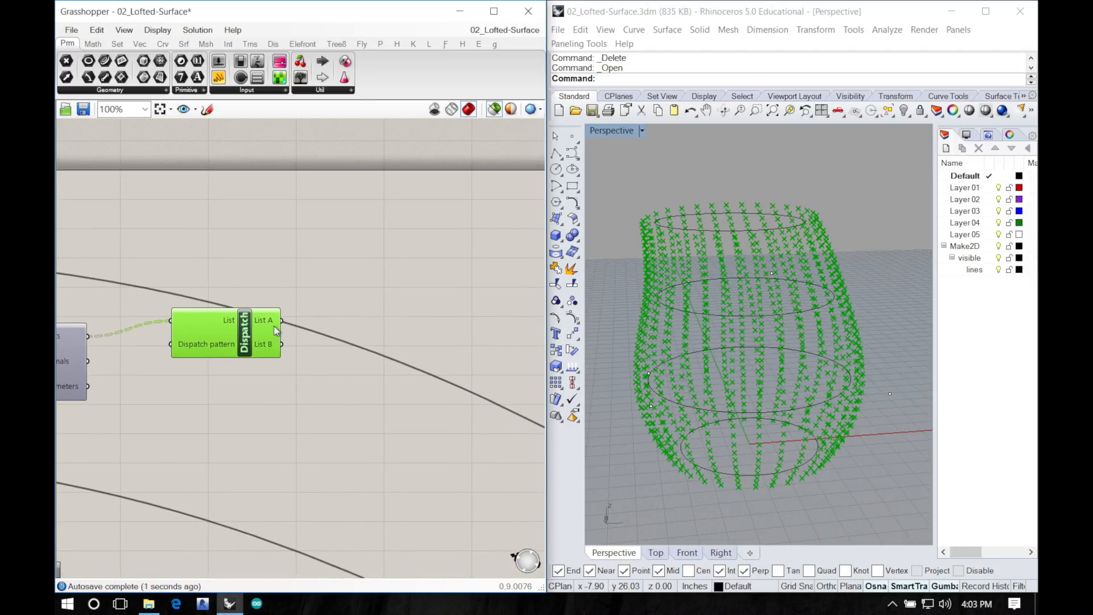
left_click_drag(278, 343, 286, 294)
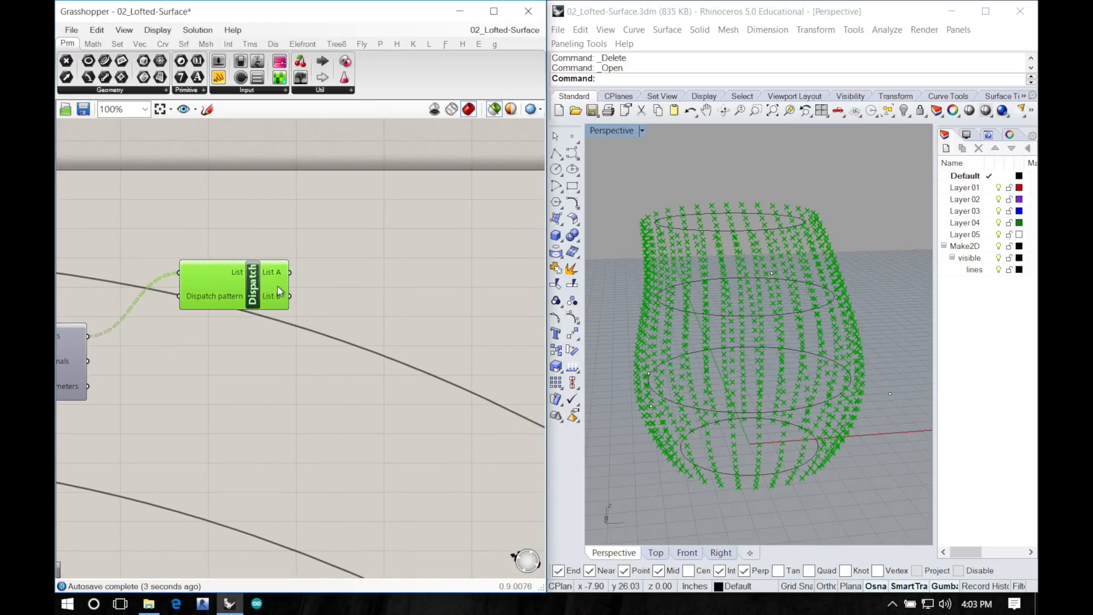
Step: Add a Point parameter beside Dispatch, feed it from List A, and place it between the levels of the two outputs
double_click(331, 275)
type("point")
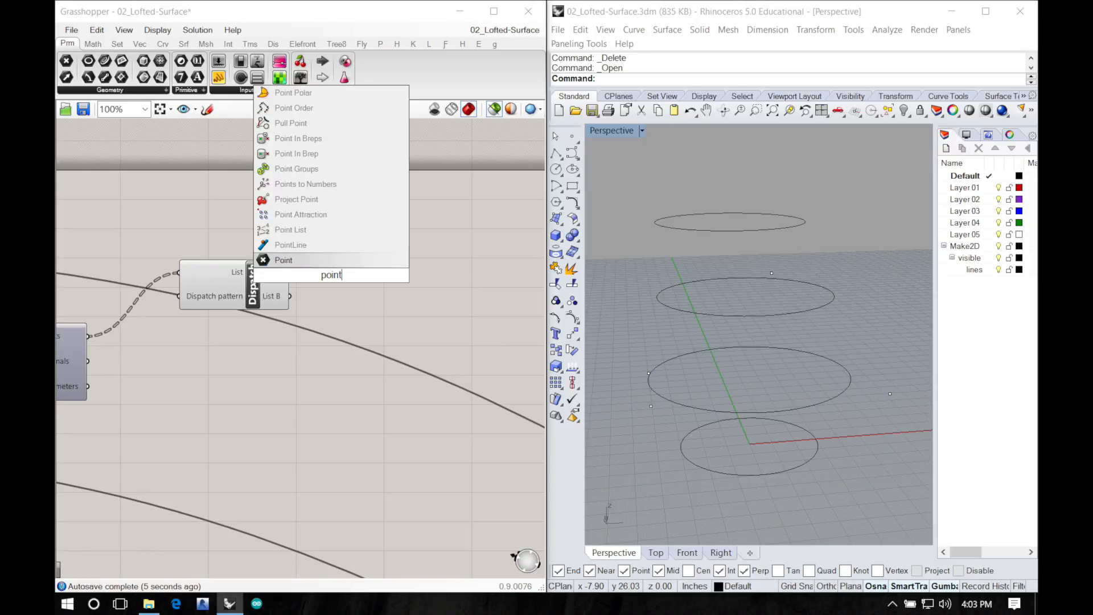
key("Return")
mouse_move(334, 279)
left_mouse_down()
mouse_move(322, 281)
mouse_move(343, 274)
left_mouse_up()
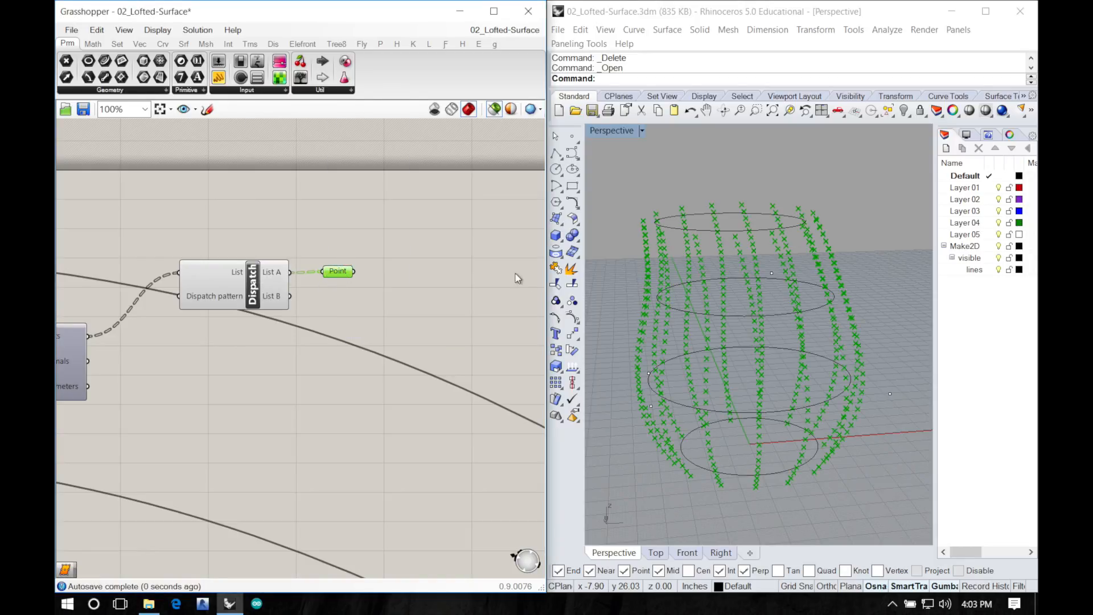
right_click_drag(720, 305, 742, 313)
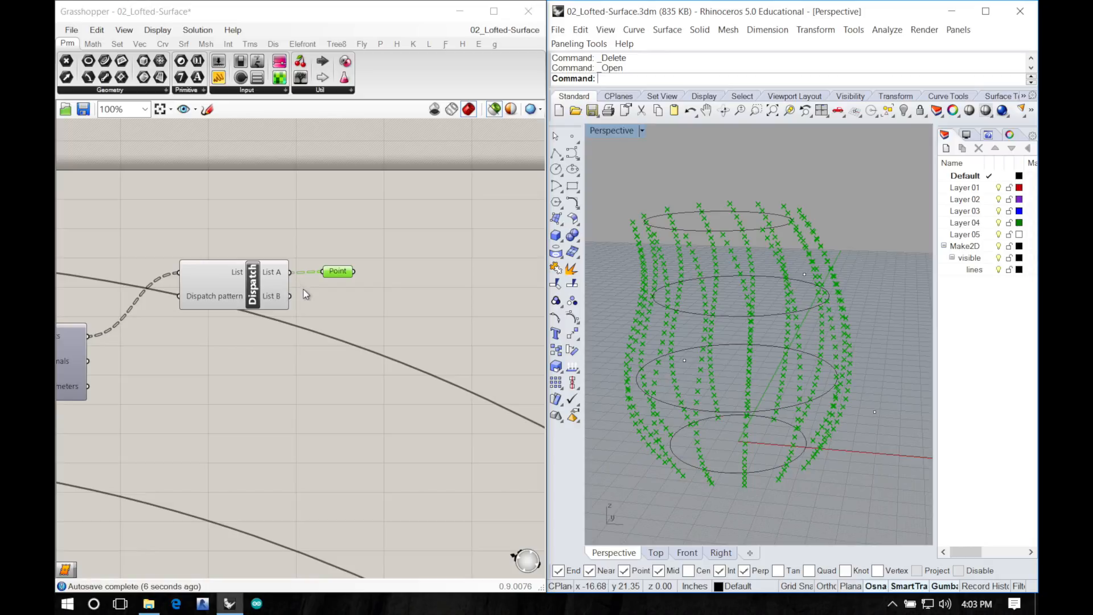
right_click_drag(712, 318, 692, 272)
left_click_drag(341, 273, 344, 287)
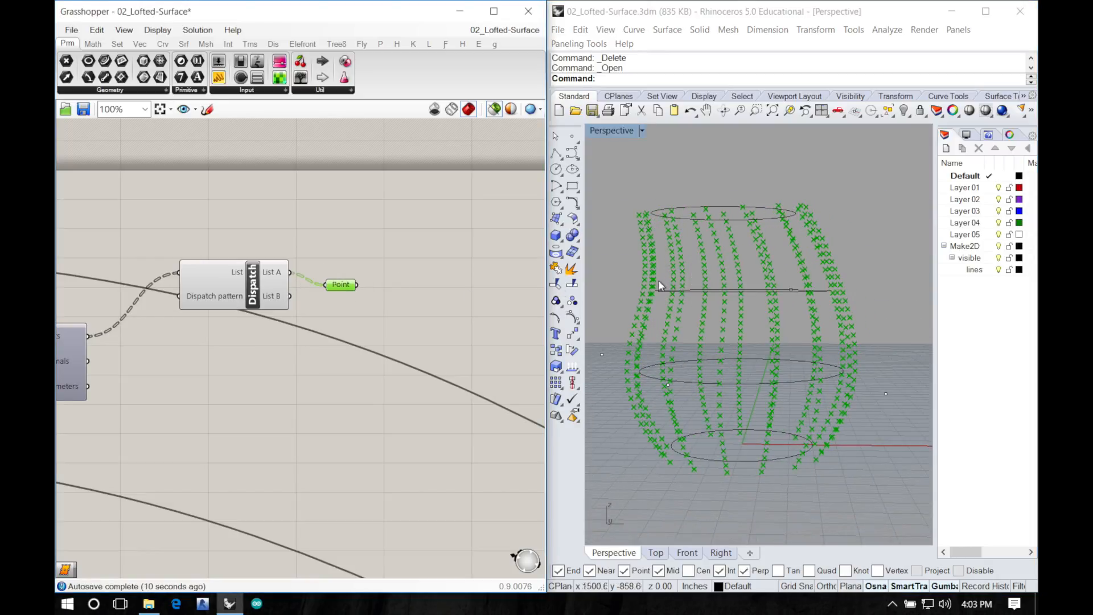
right_click_drag(706, 270, 756, 305)
Step: Add a panel below Dispatch, wire the Divide Surface points into it, and enlarge it to fit the coordinates
right_click_drag(220, 303, 311, 301)
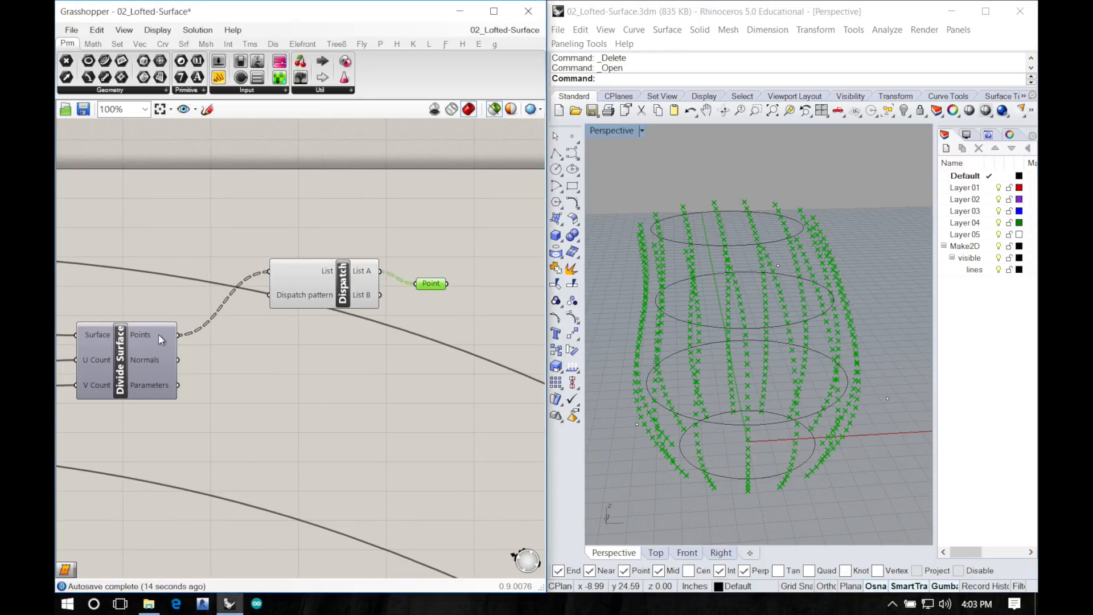
mouse_move(158, 334)
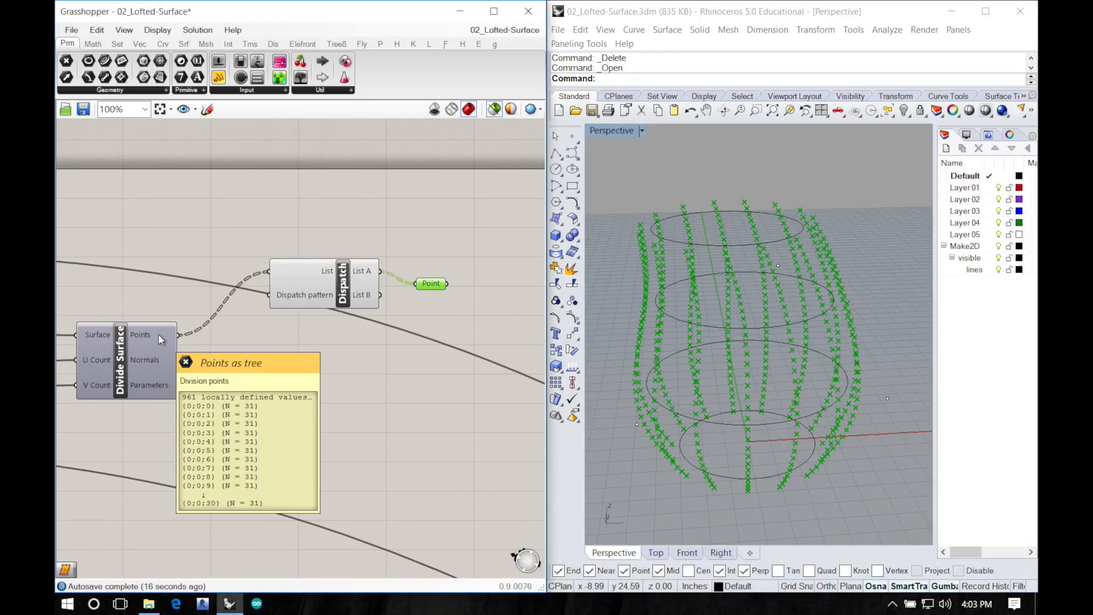
left_click_drag(218, 77, 297, 388)
left_click_drag(180, 335, 250, 389)
left_click_drag(296, 418, 308, 503)
left_click_drag(344, 432, 510, 412)
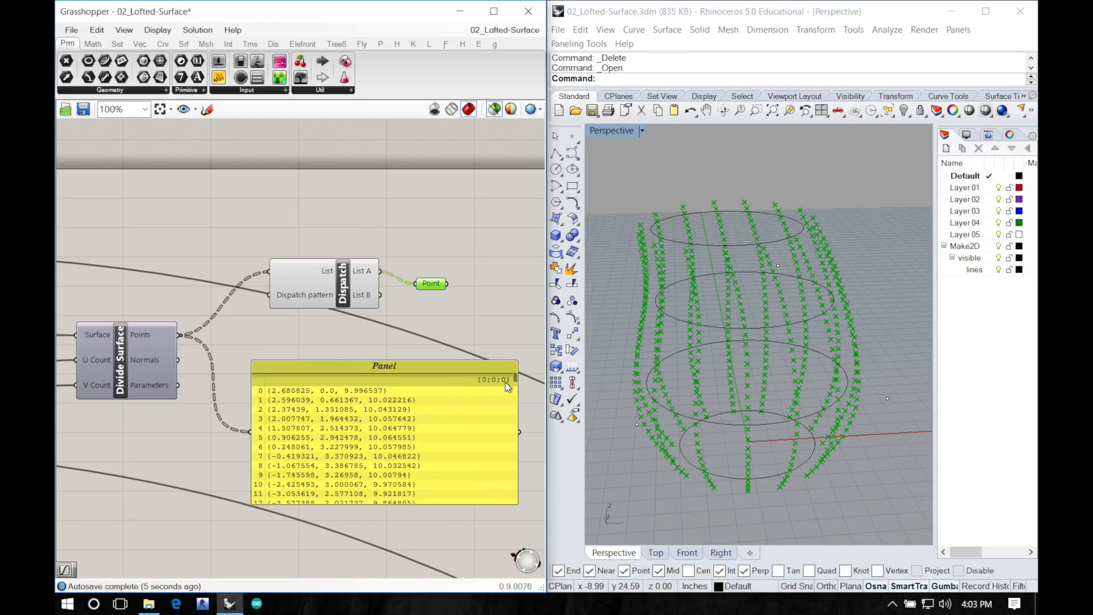
Step: Examine the panel's point coordinates and how they are grouped into branches such as {0;0;0} and {0;0;1}
scroll(307, 408, "up", 2)
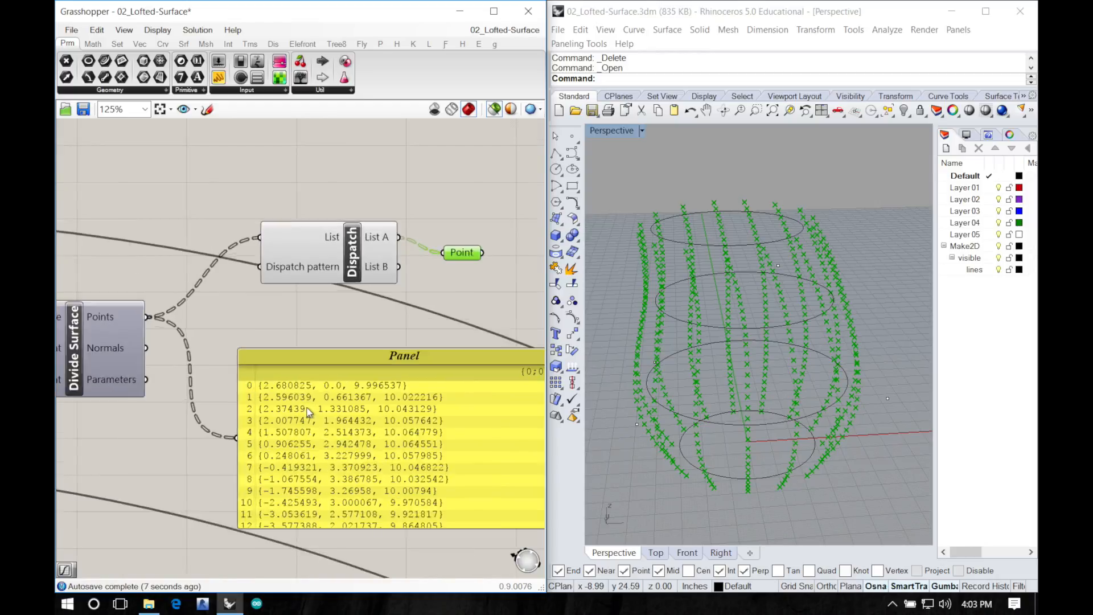
scroll(307, 406, "down", 2)
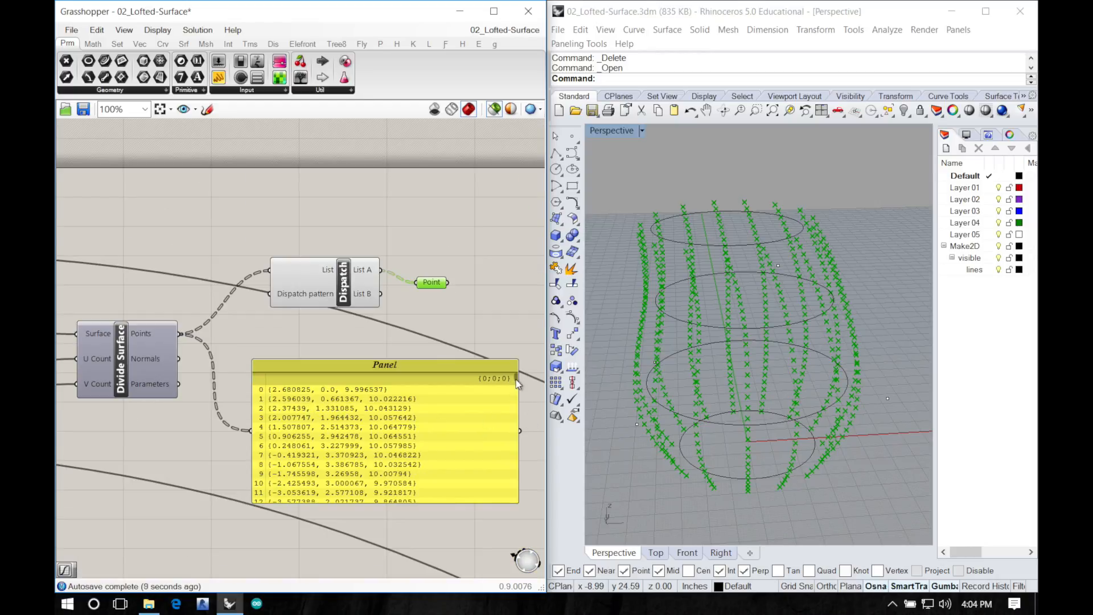
scroll(516, 382, "down", 6)
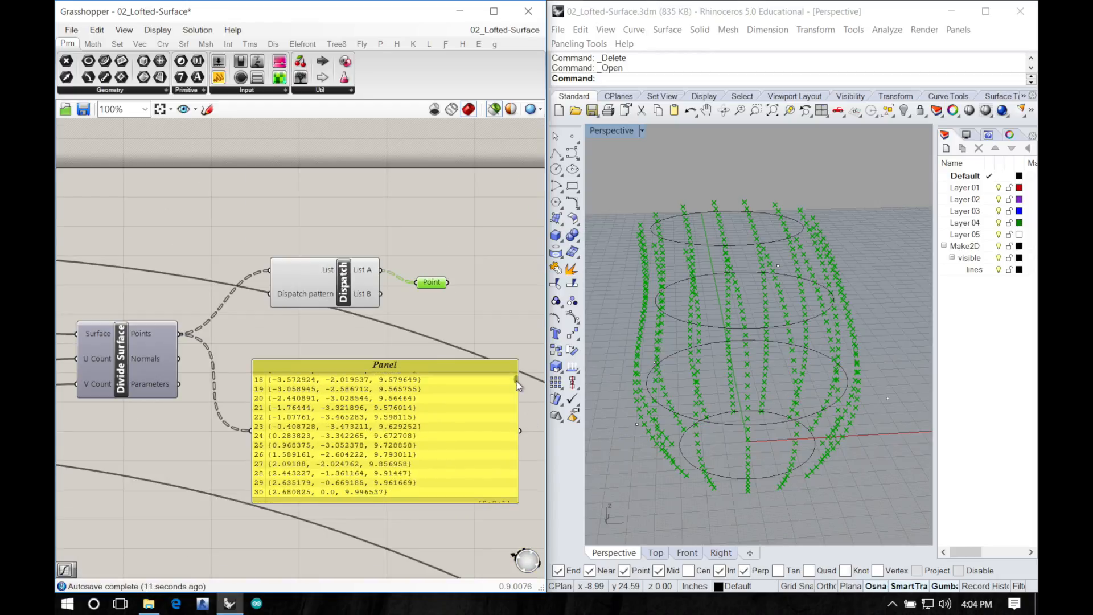
scroll(516, 383, "down", 4)
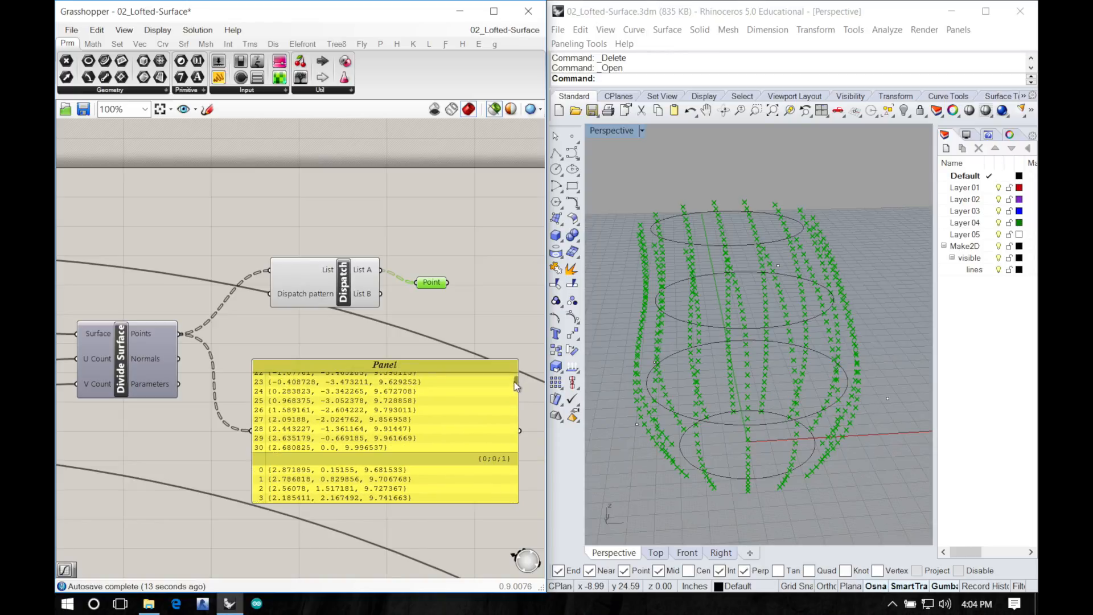
scroll(515, 381, "down", 8)
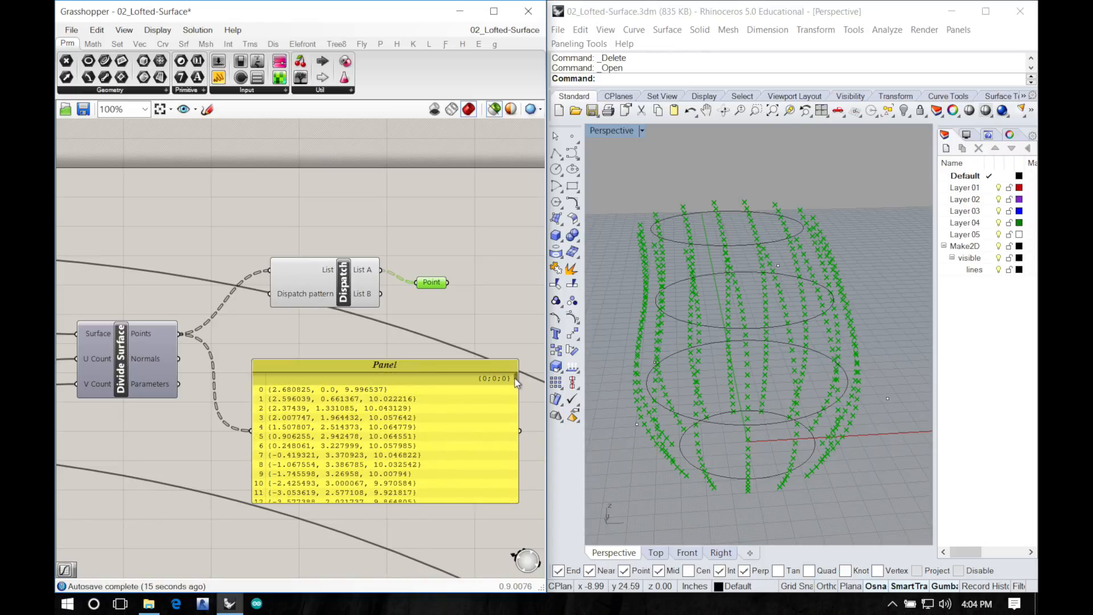
scroll(517, 384, "down", 8)
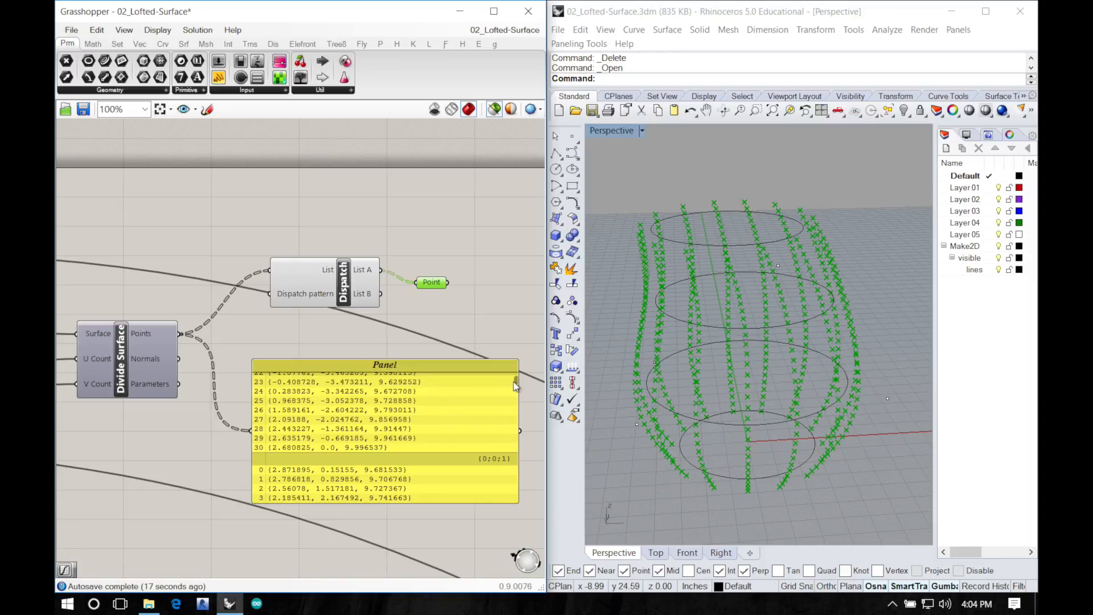
left_click_drag(513, 383, 513, 388)
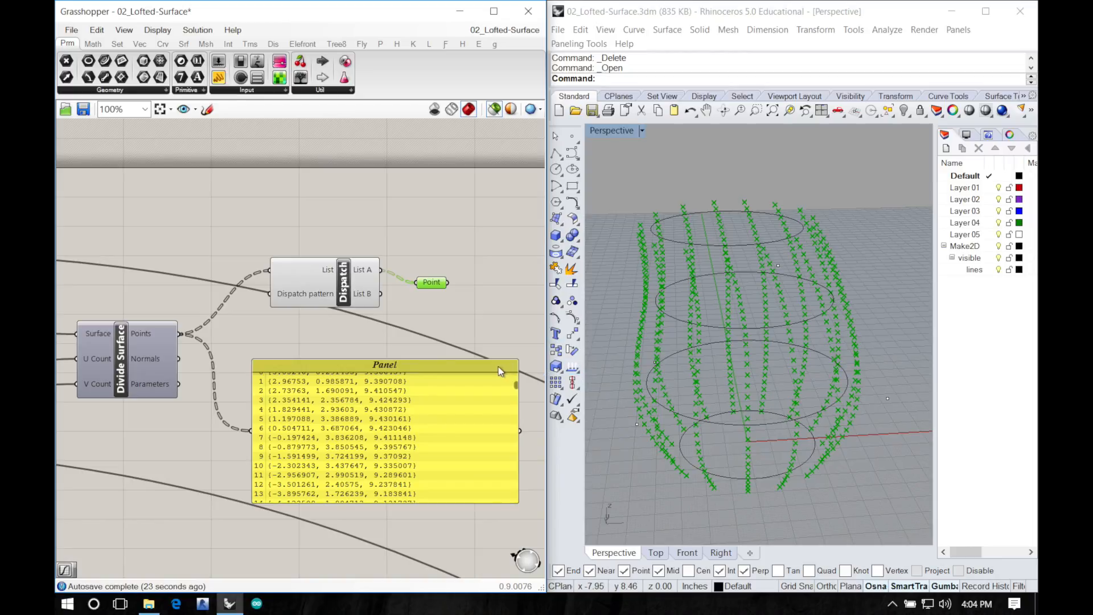
Step: Delete the panel listing the Divide Surface points
left_click(421, 371)
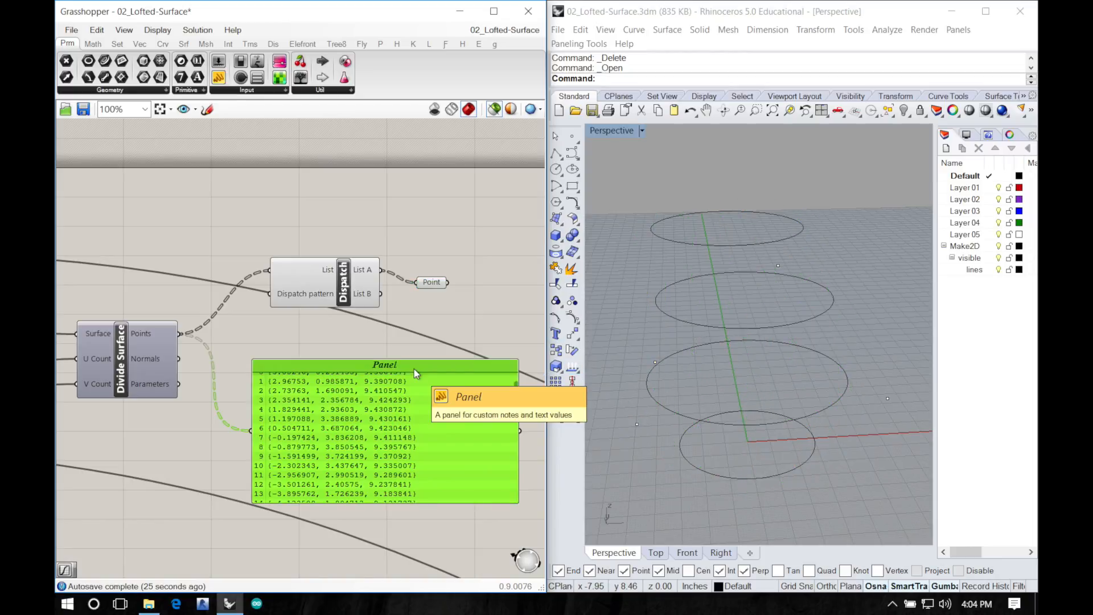
key("Delete")
right_click_drag(754, 366, 721, 307)
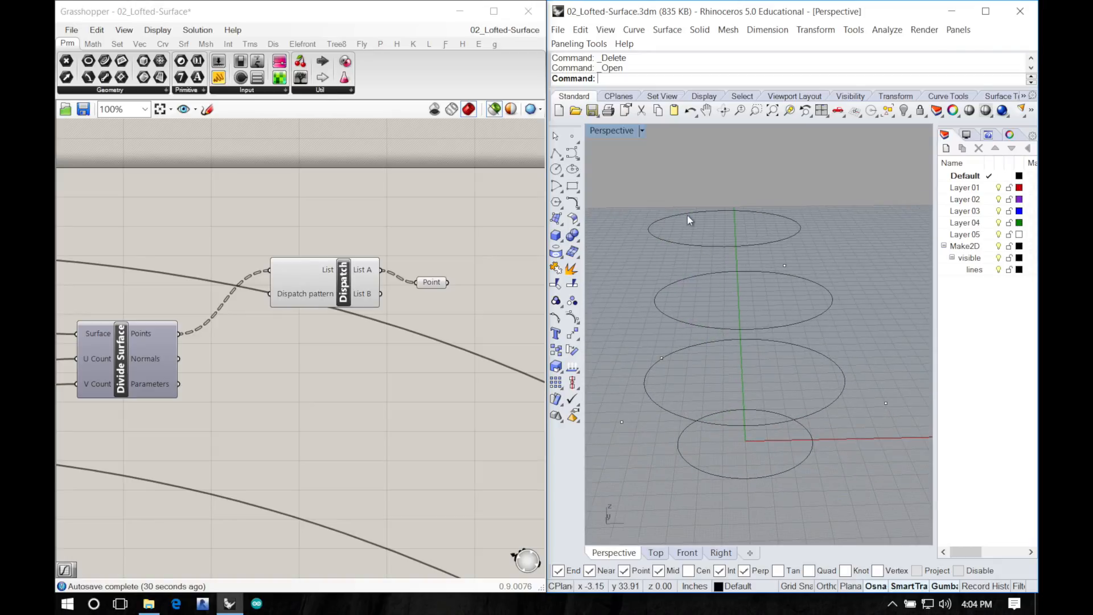
Step: Flatten the Points output of Divide Surface and preview the List A points through the Point parameter
left_click(167, 341)
right_click(167, 342)
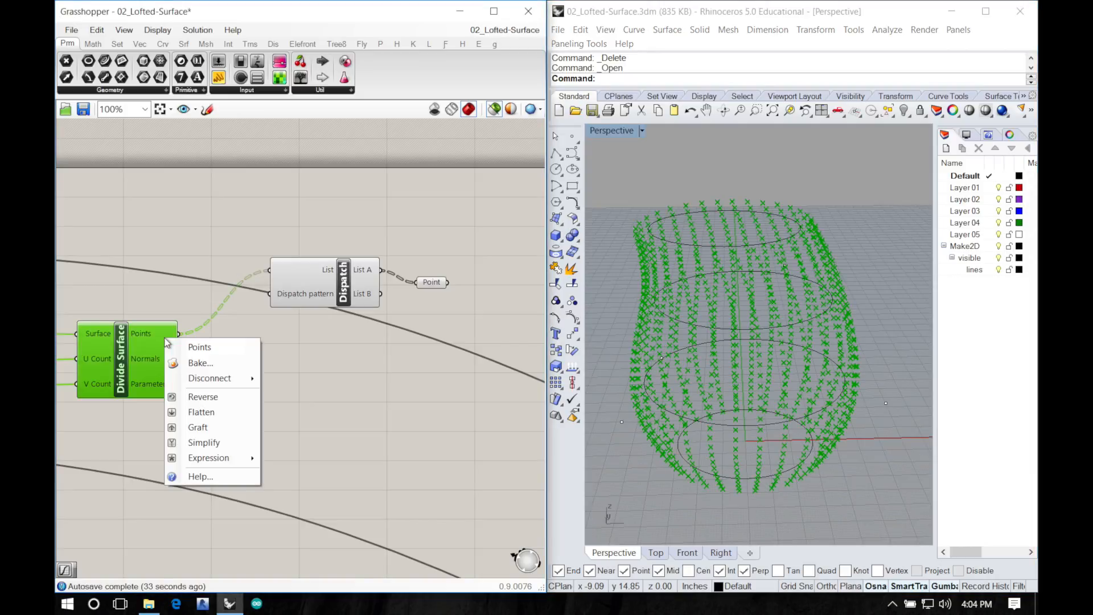
left_click(202, 412)
left_click(353, 380)
left_click(433, 282)
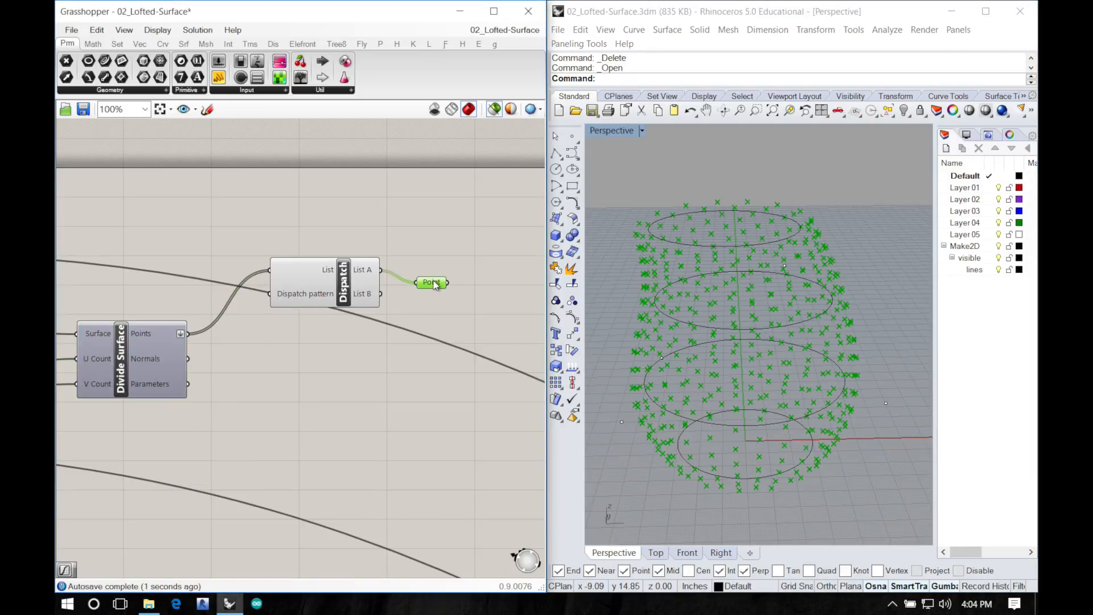
right_click_drag(640, 330, 705, 398)
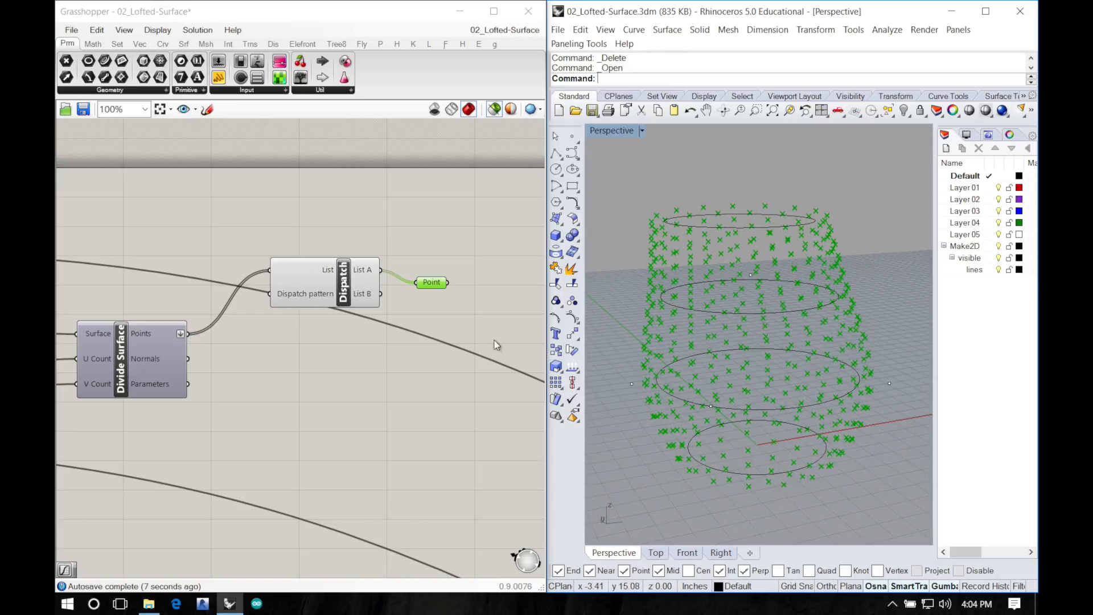
Step: Feed the Point parameter from List B instead of List A and inspect that set of points up close
left_click_drag(381, 294, 415, 282)
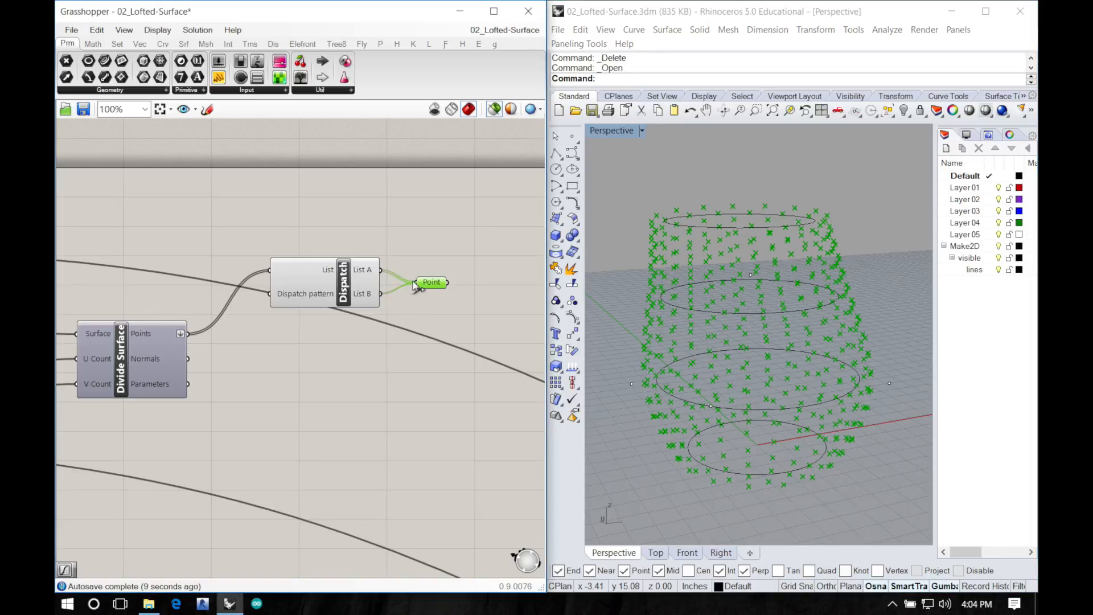
right_click_drag(670, 310, 678, 216)
scroll(683, 211, "up", 8)
right_click_drag(708, 288, 669, 310)
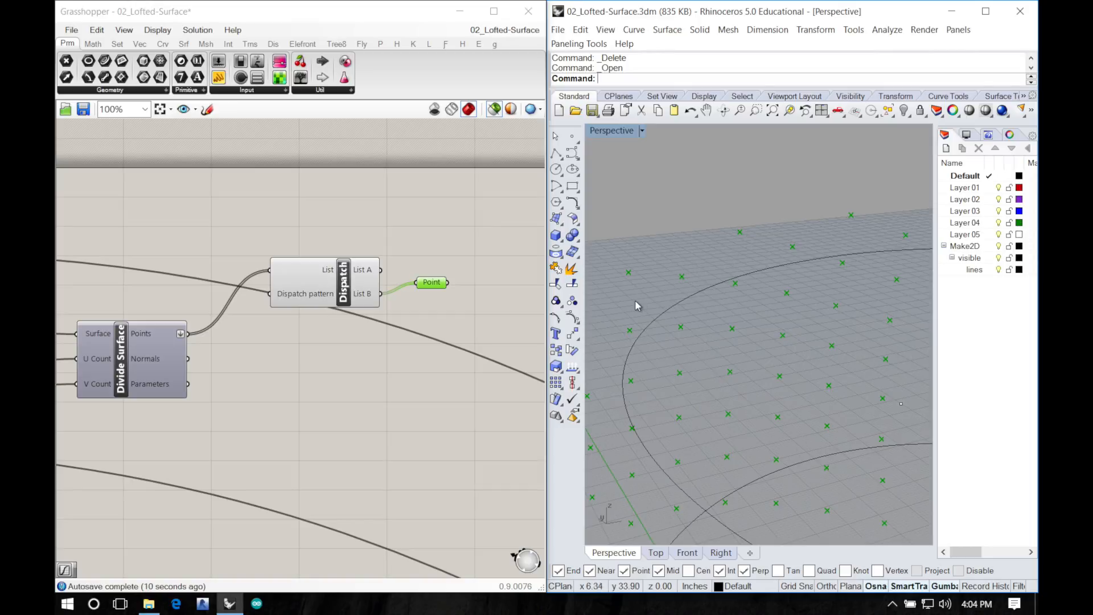
Step: Reconnect the Point parameter to List A in place of List B and view its points around the whole vase
left_click_drag(380, 269, 417, 284, "shift")
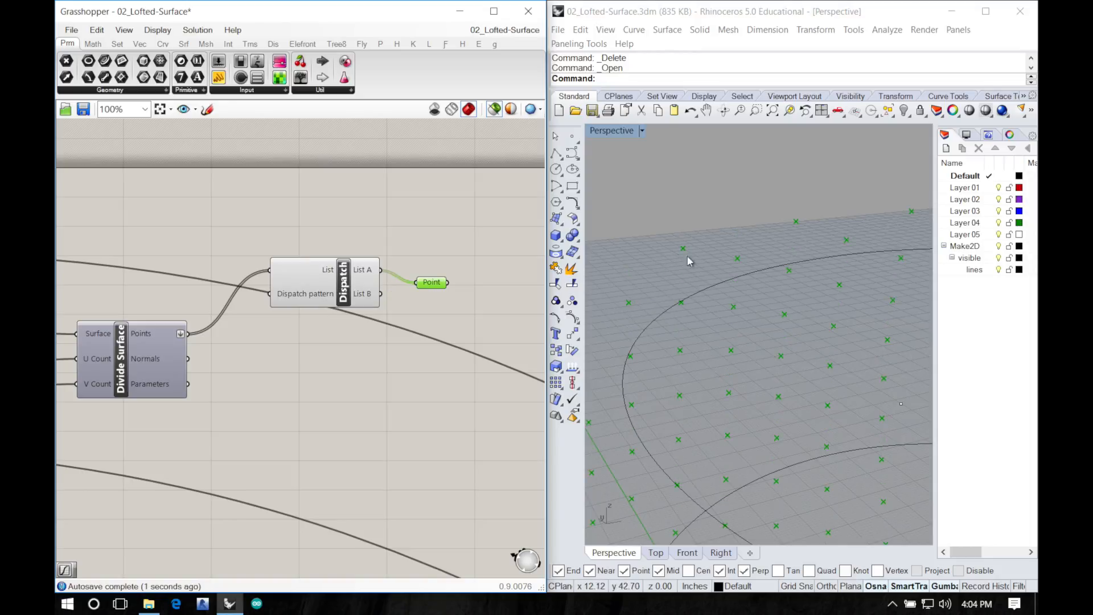
scroll(691, 366, "down", 5)
right_click_drag(687, 379, 820, 456)
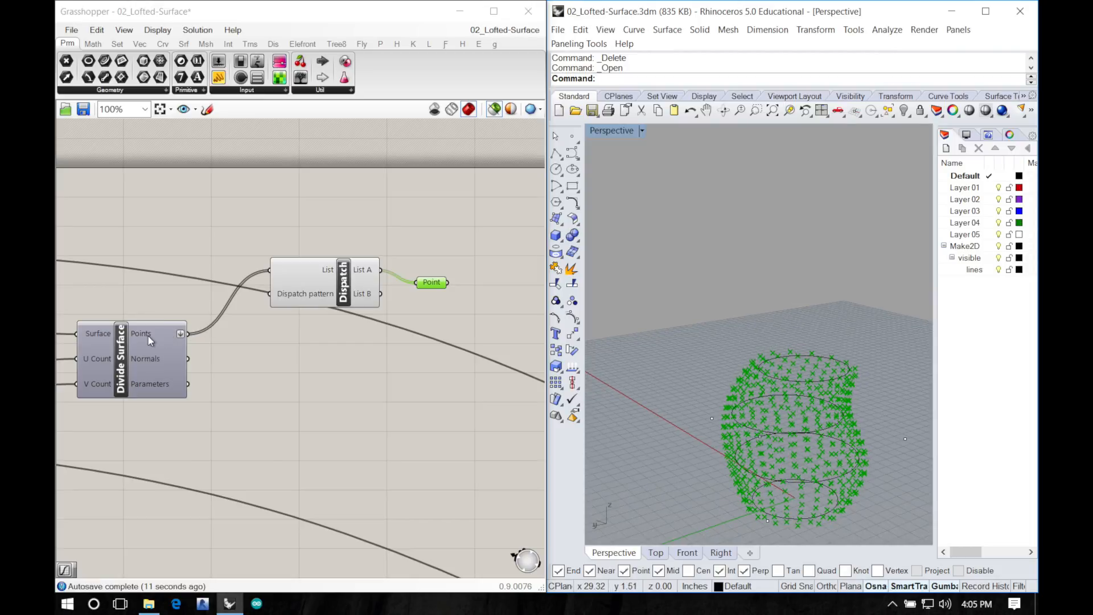
Step: Review the component chain from Loft through Offset and Divide Surface to Dispatch with the point preview deselected
right_click_drag(234, 333, 341, 322)
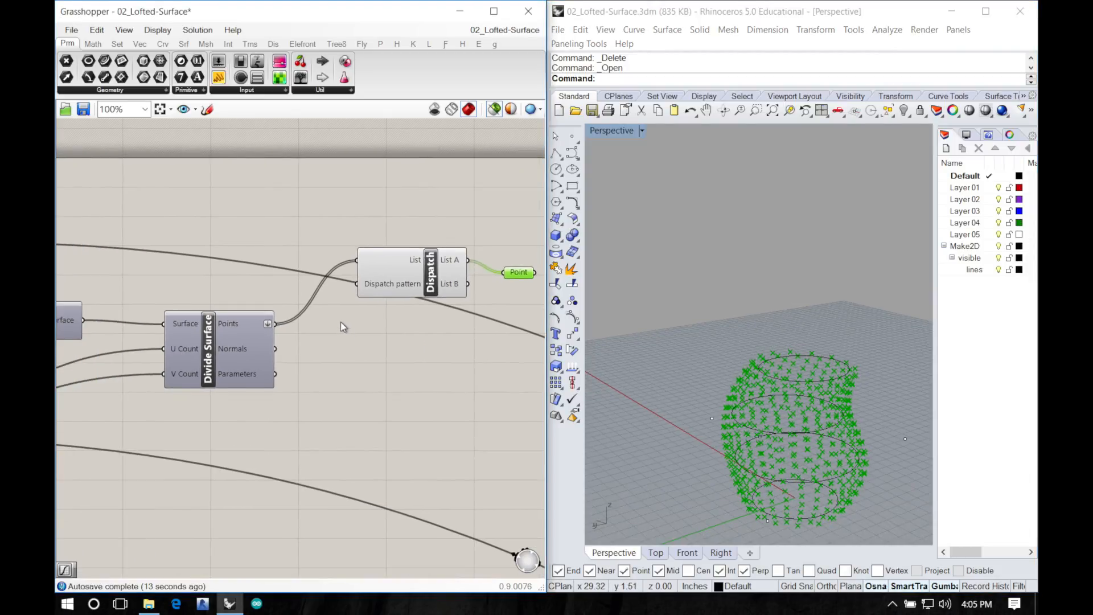
scroll(341, 323, "down", 3)
right_click_drag(270, 336, 216, 333)
right_click(273, 356)
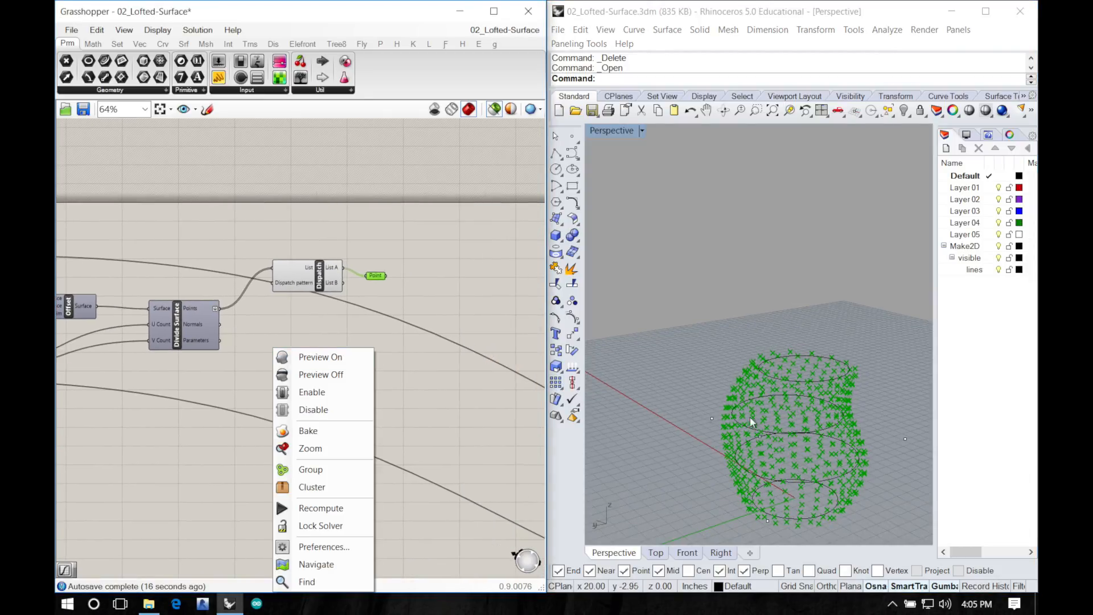
left_click(402, 313)
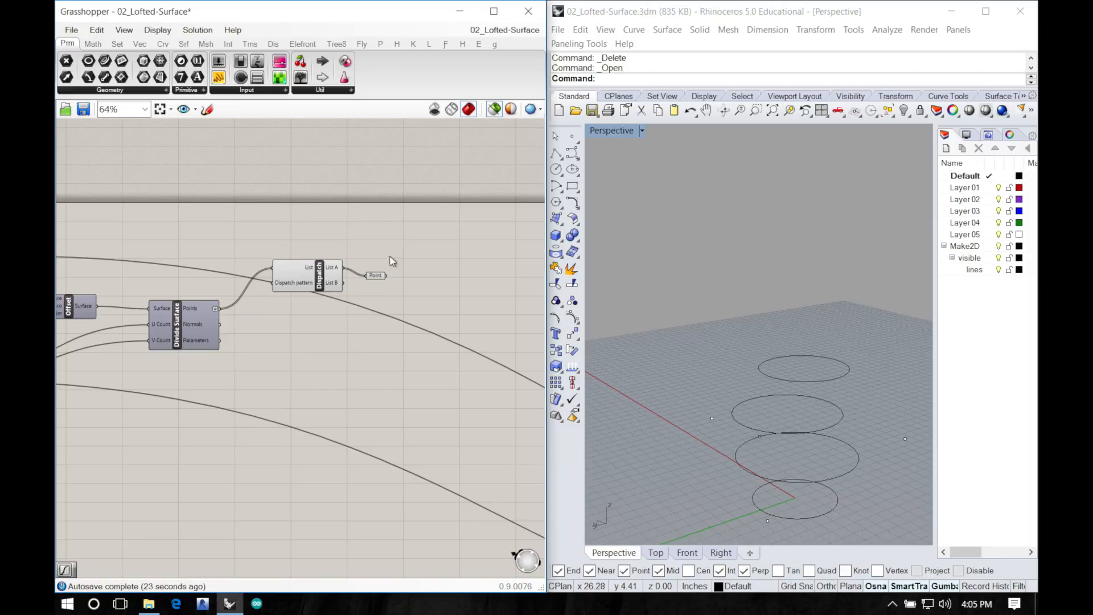
mouse_move(314, 277)
right_click_drag(236, 327, 412, 244)
right_click_drag(210, 293, 193, 335)
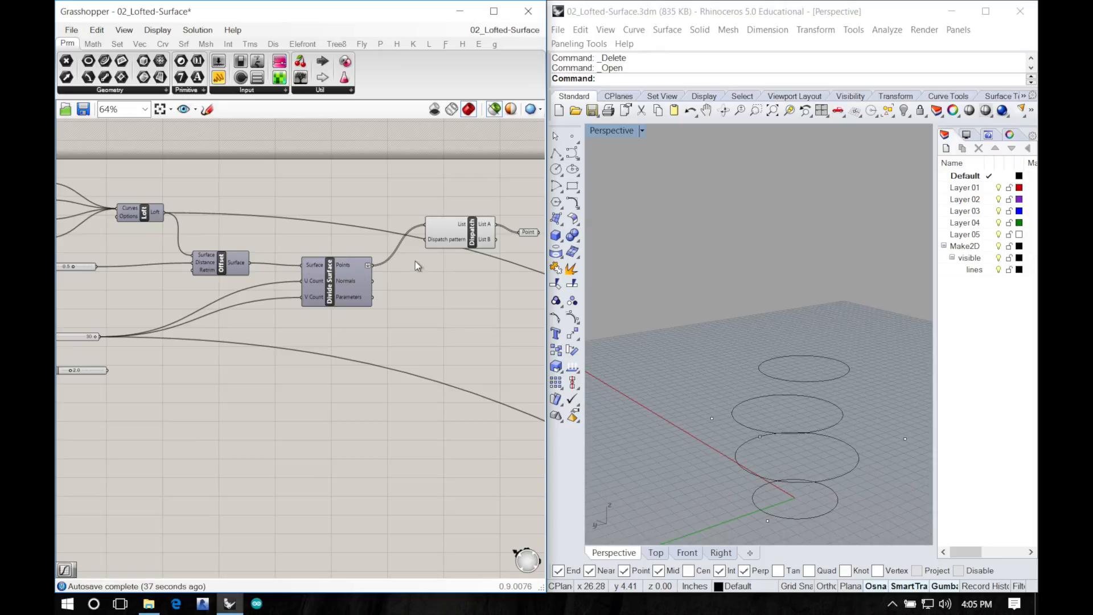
right_click_drag(461, 231, 325, 283)
right_click_drag(229, 292, 398, 267)
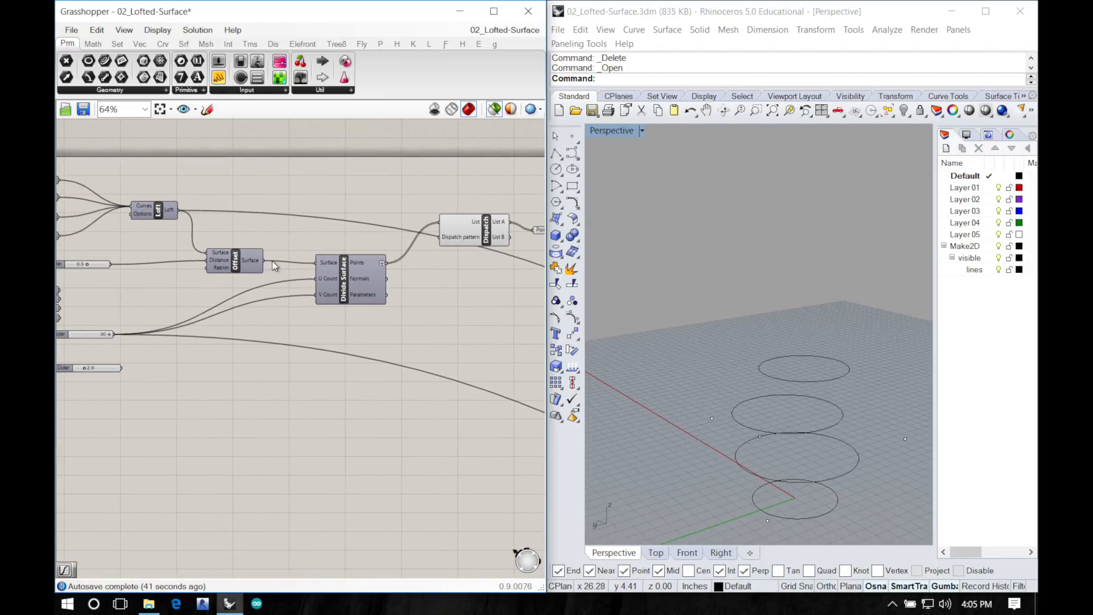
Step: Delete the four unconnected Point parameters between the two upper number sliders
right_click_drag(134, 287, 256, 310)
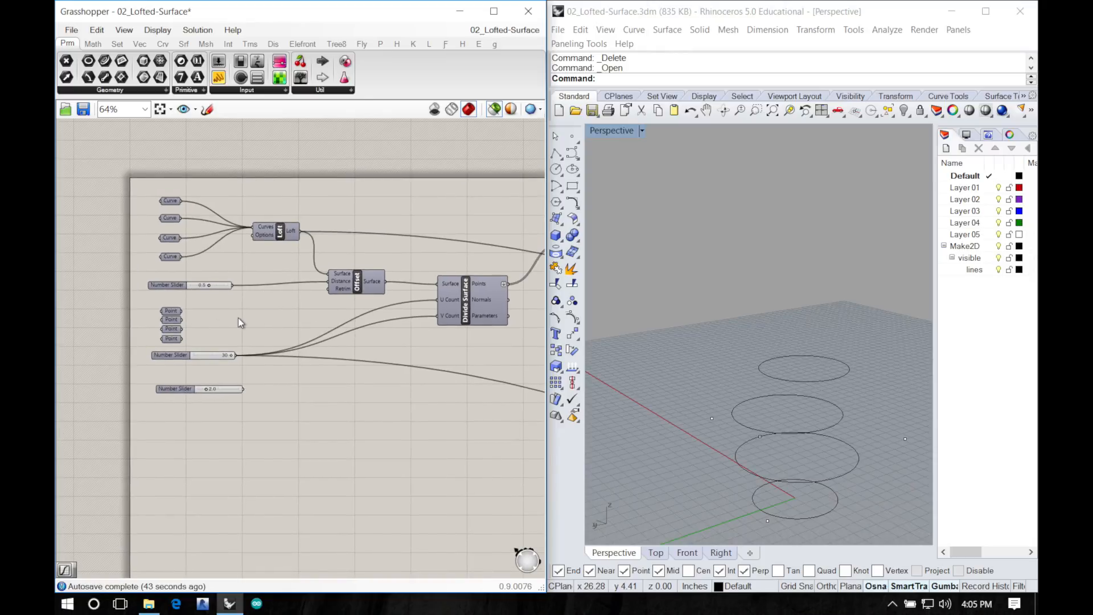
left_click_drag(139, 296, 211, 347)
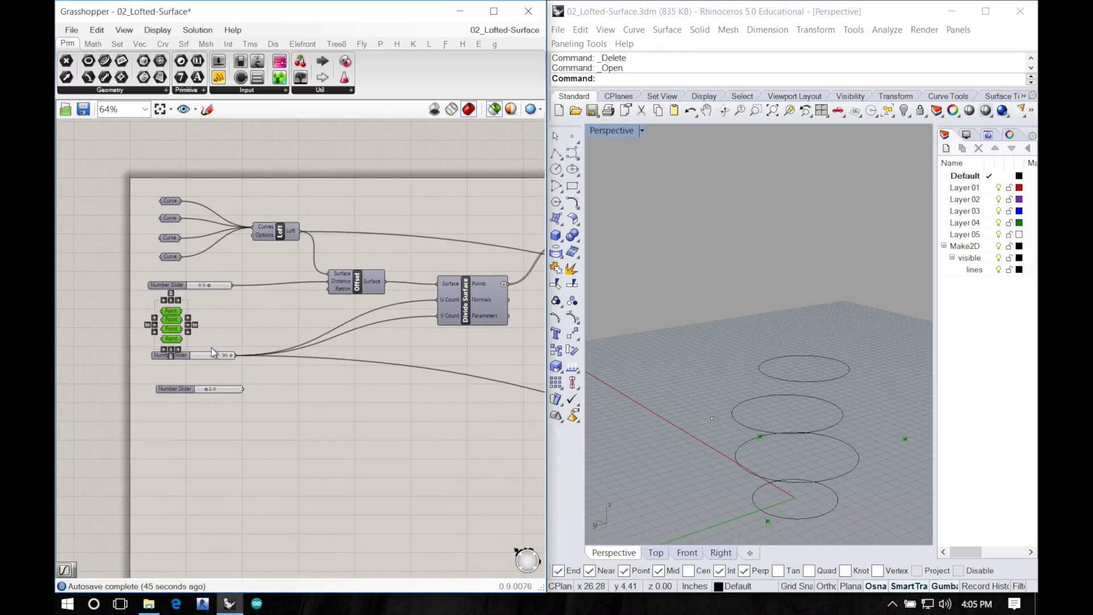
left_click(211, 348)
left_click_drag(152, 303, 197, 347)
key("Delete")
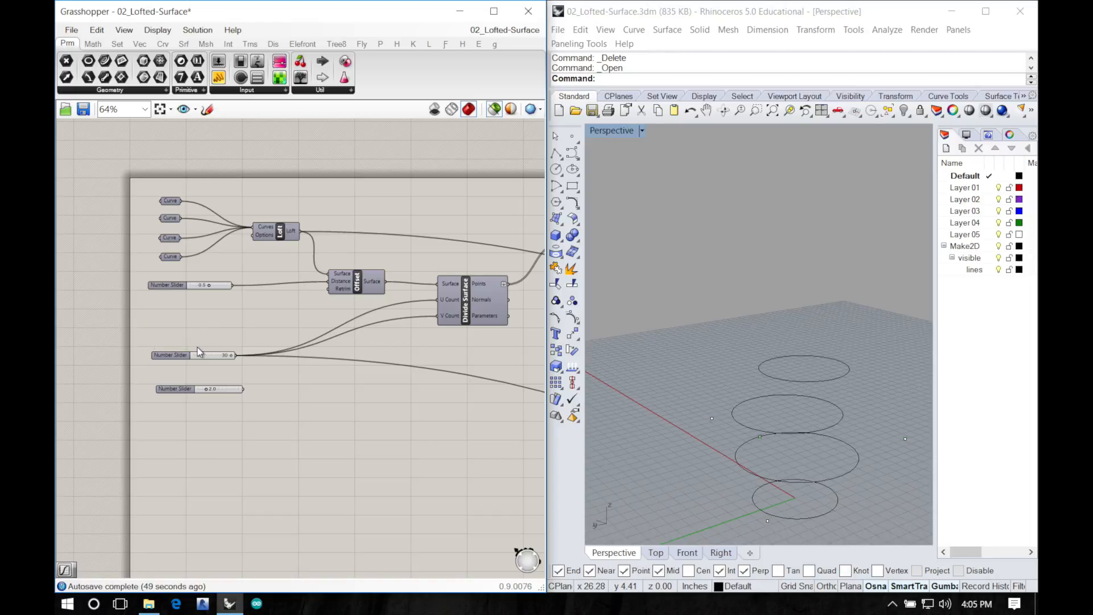
Step: Preview the points from both Dispatch lists on the vase and inspect them from a lower angle
right_click_drag(243, 329, 189, 325)
left_click(256, 238)
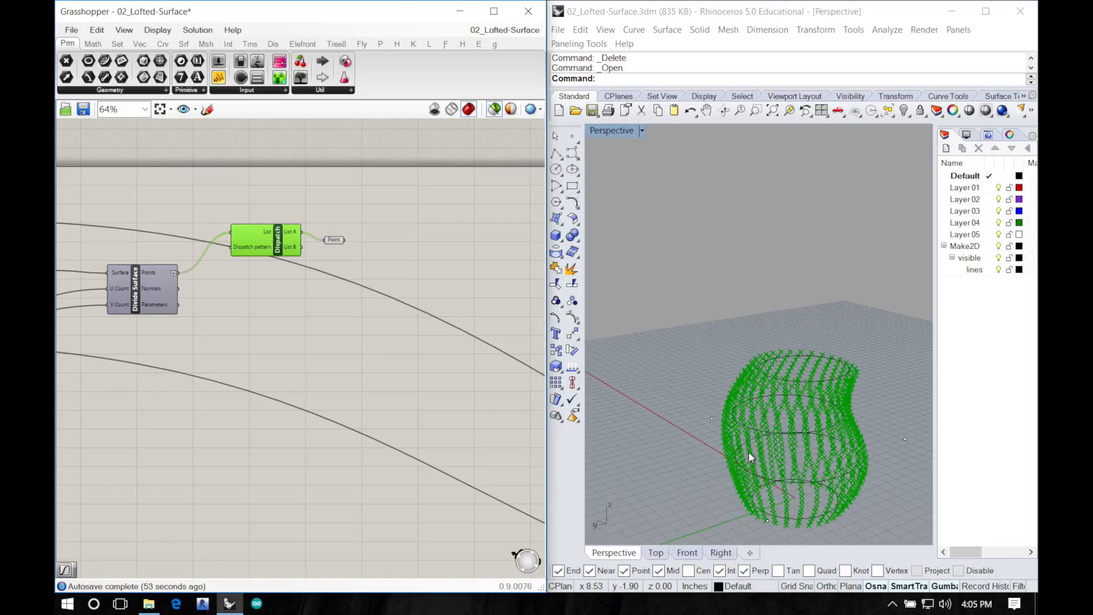
right_click_drag(749, 453, 728, 440)
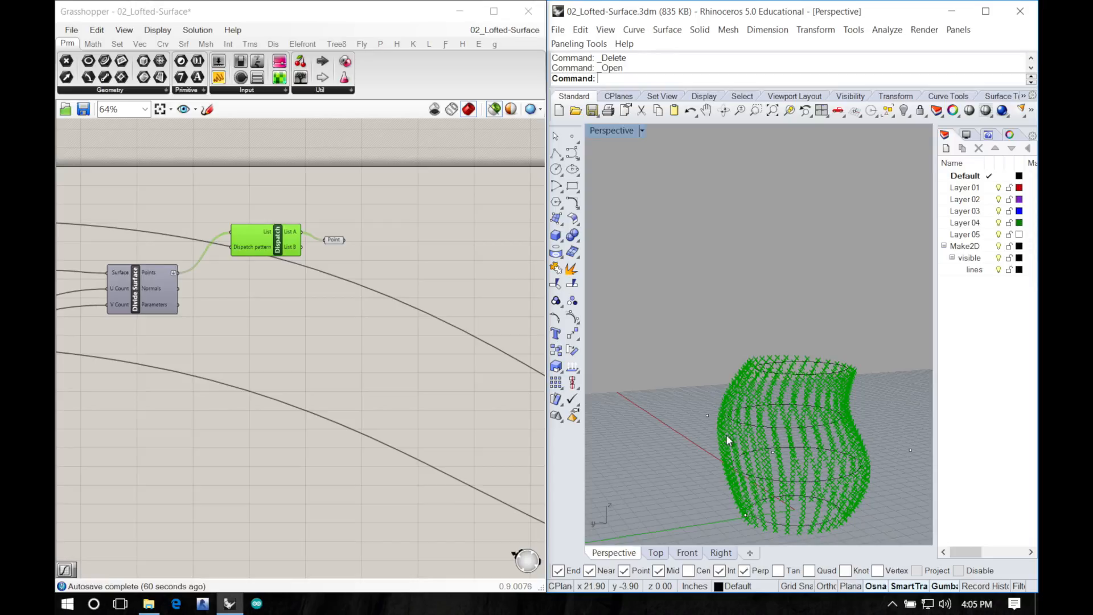
left_click(361, 257)
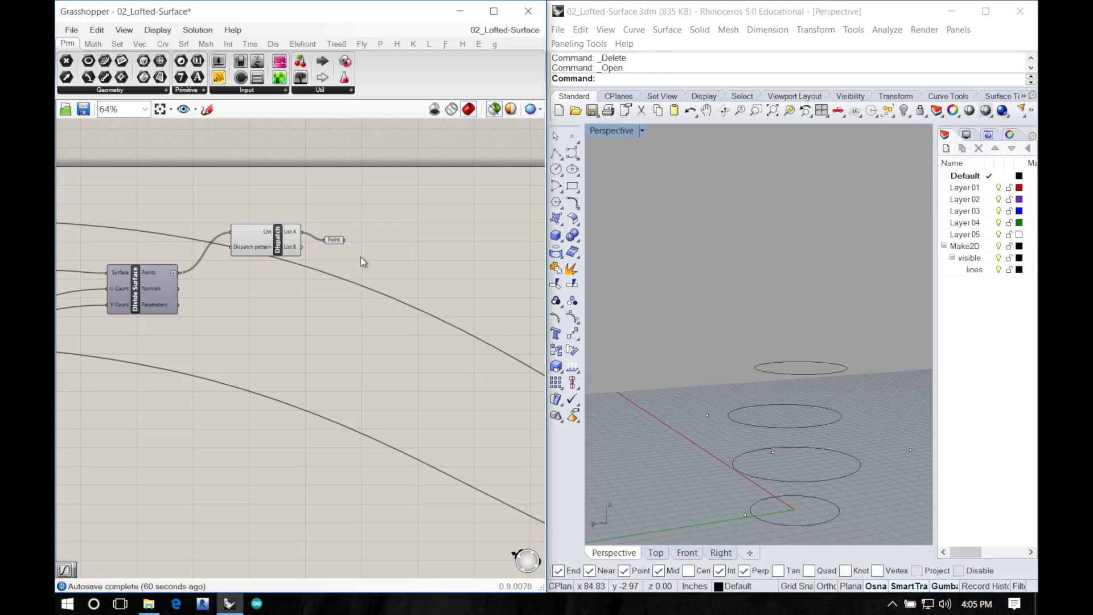
left_click(278, 244)
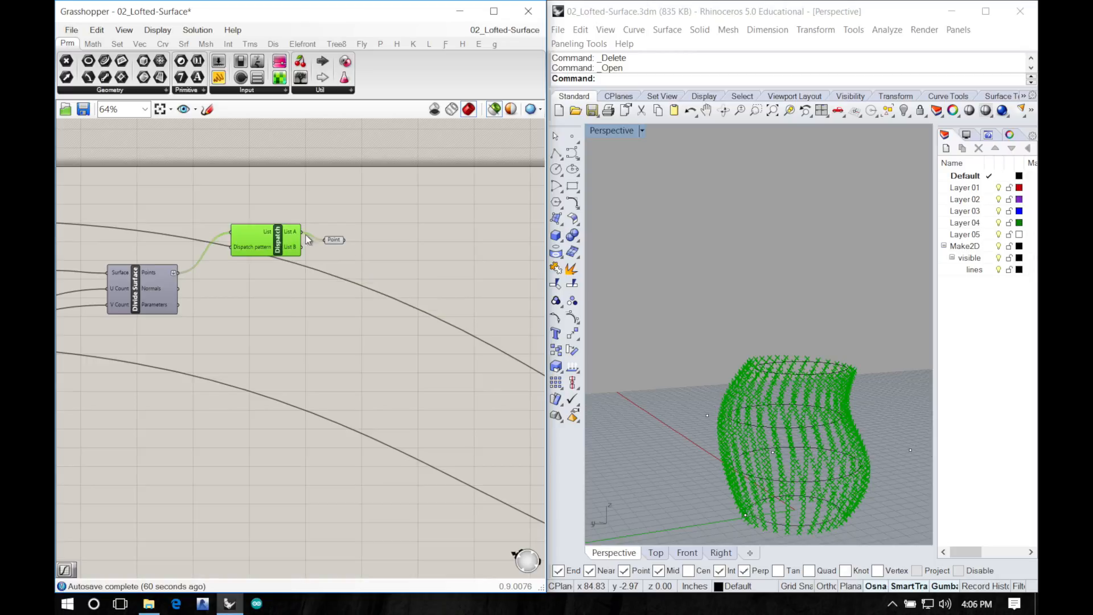
Step: Preview the List A points held in the Point parameter on the vase and clear the selection
left_click(334, 239)
mouse_move(337, 242)
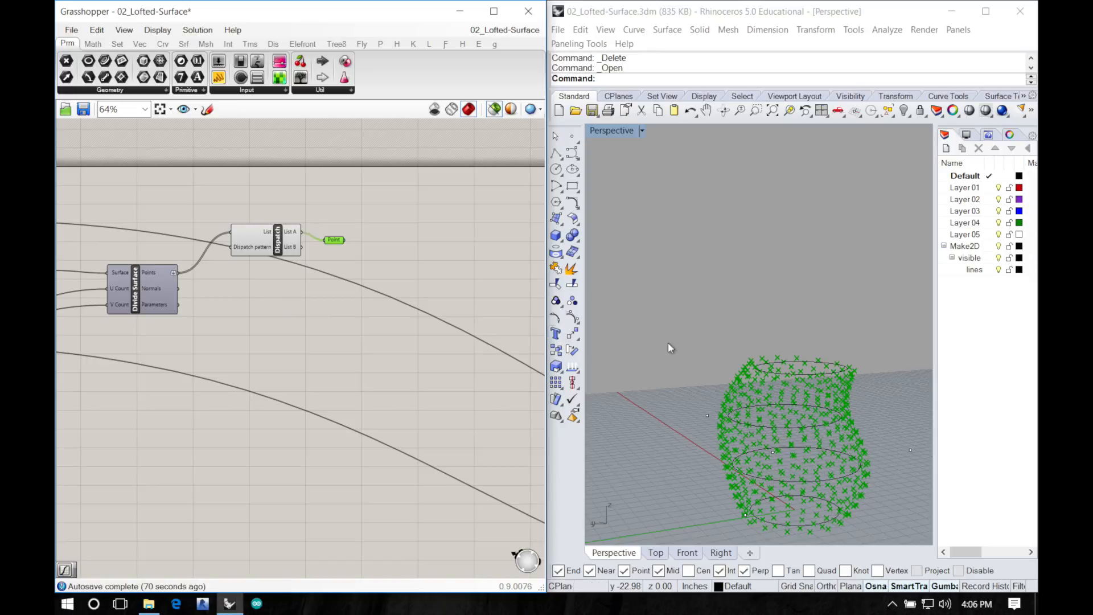
right_click_drag(670, 347, 718, 356)
left_click(349, 350)
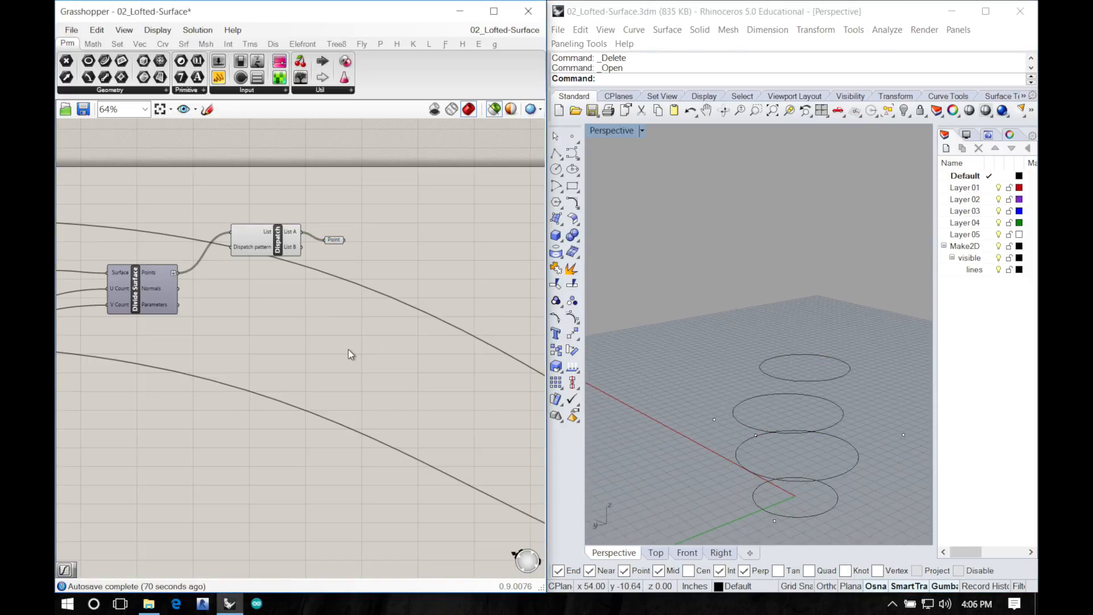
Step: Add an Orient component below Dispatch
double_click(316, 339)
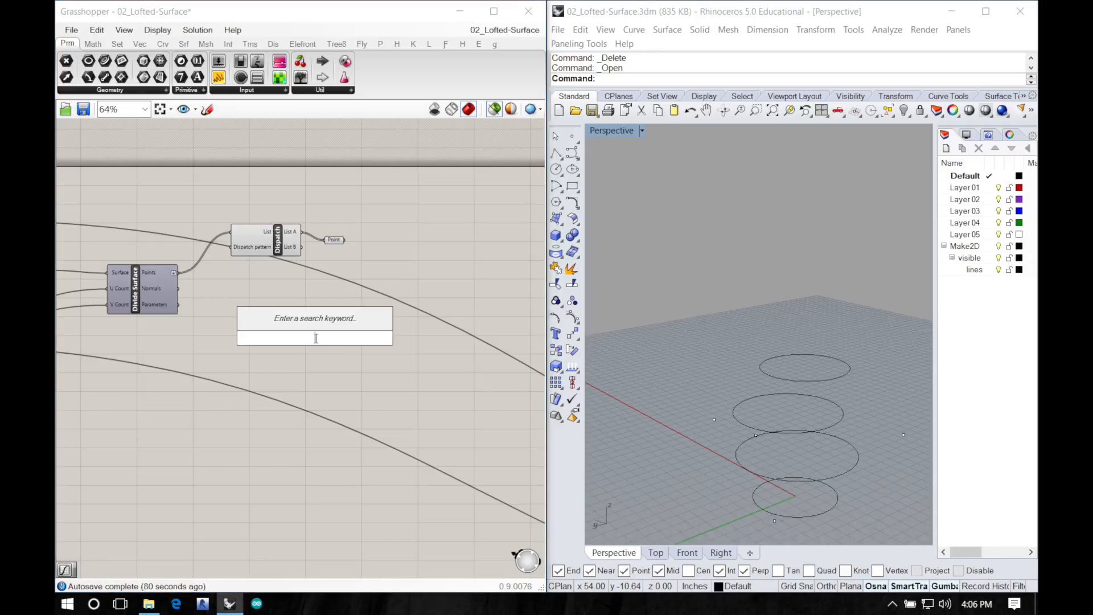
type("orient")
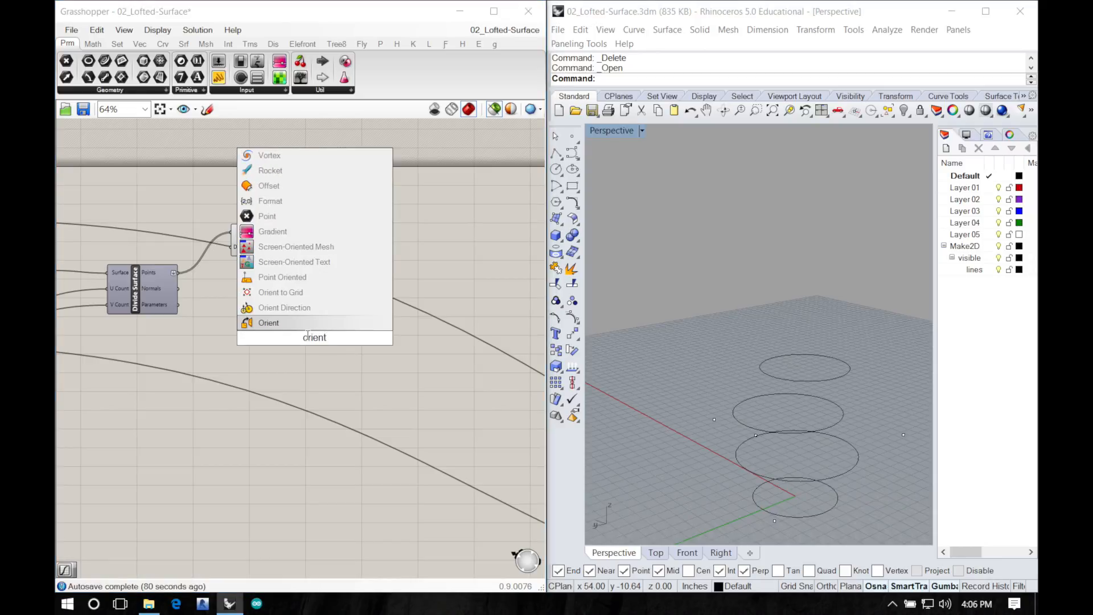
left_click(297, 327)
right_click_drag(306, 347, 279, 332)
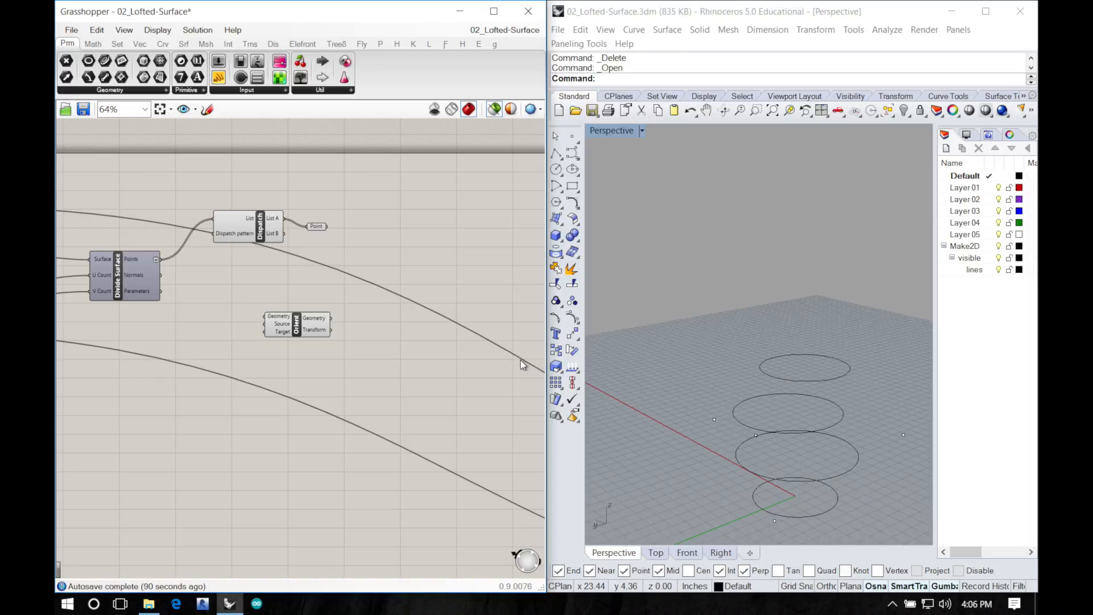
Step: Select the point beside the base circles and examine its gumball axes from several angles
right_click_drag(623, 361, 672, 360)
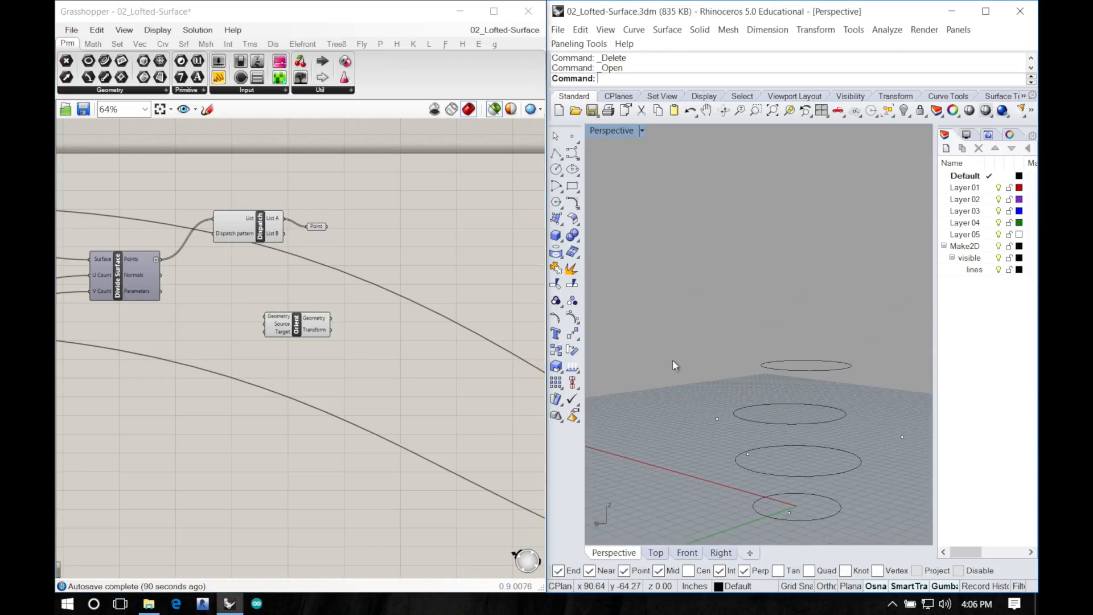
scroll(721, 420, "up", 3)
left_click(712, 419)
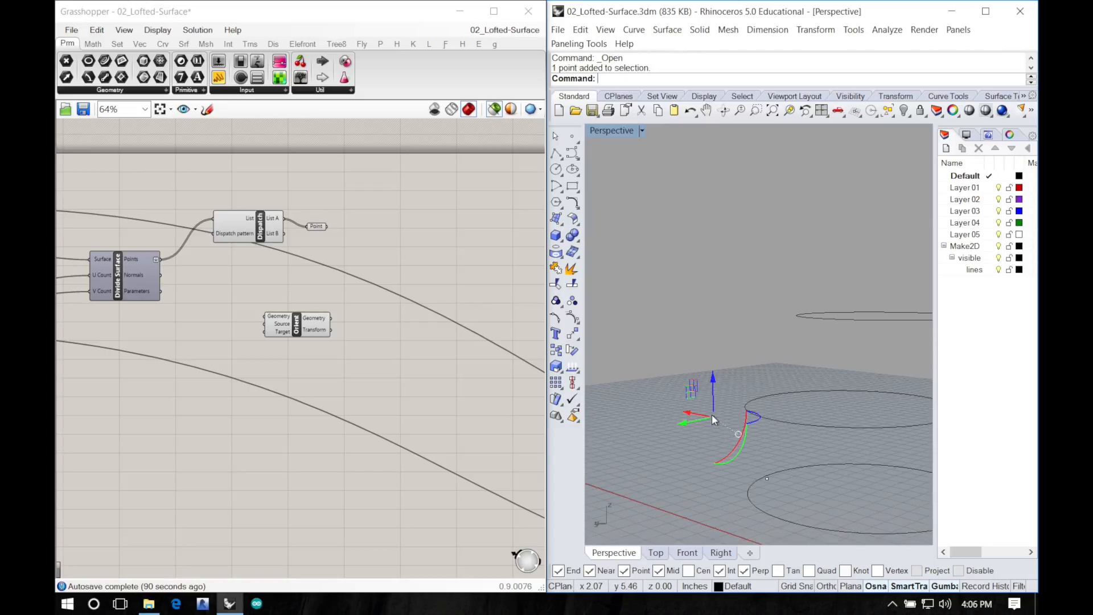
right_click_drag(726, 369, 712, 423)
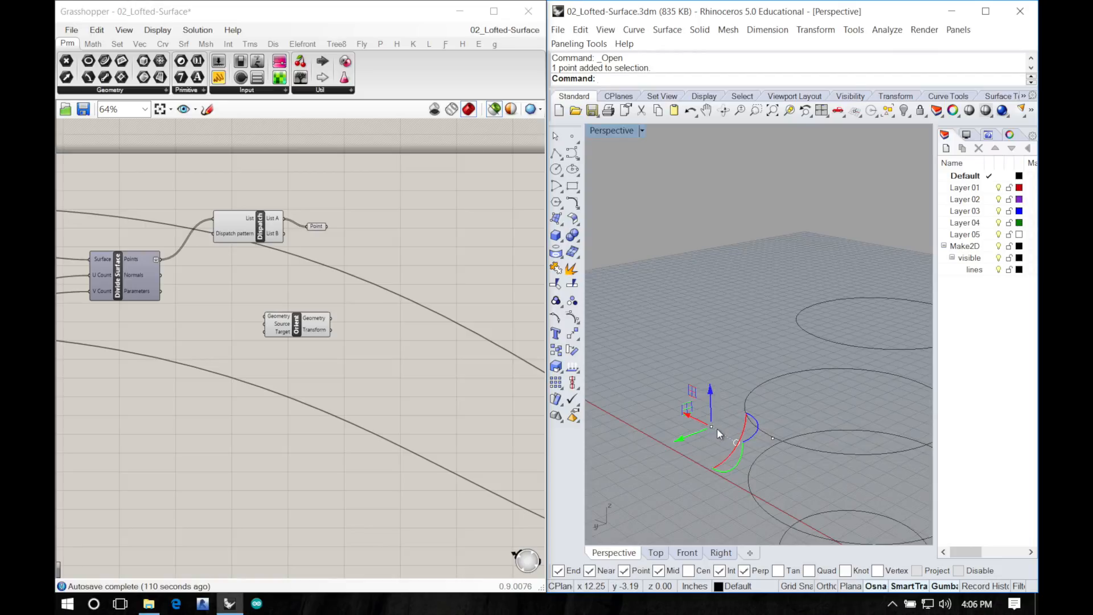
right_click_drag(720, 458, 767, 453)
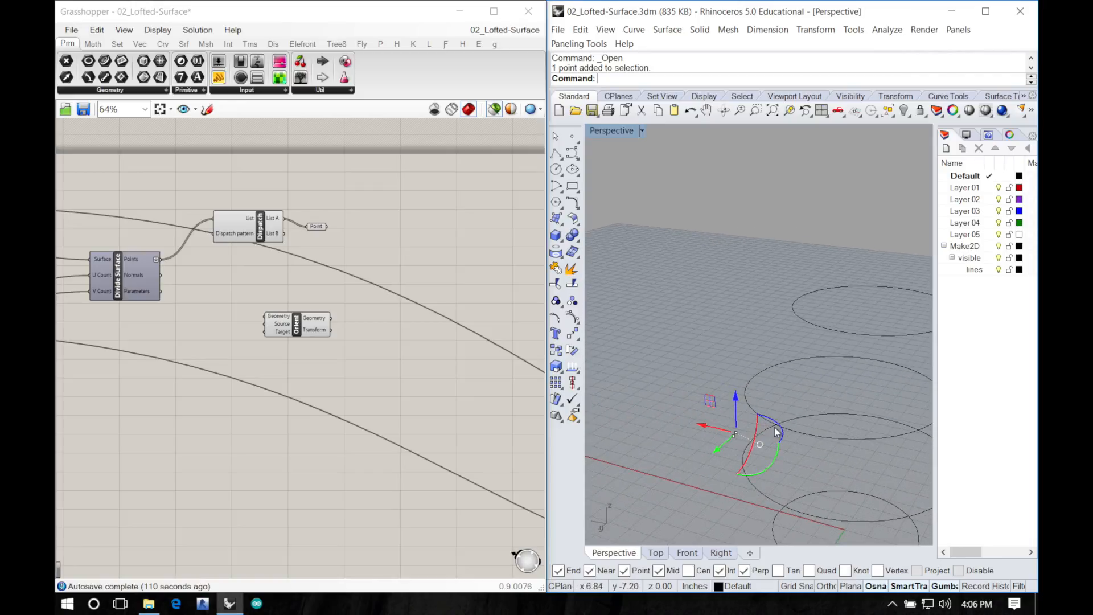
right_click_drag(773, 450, 750, 460)
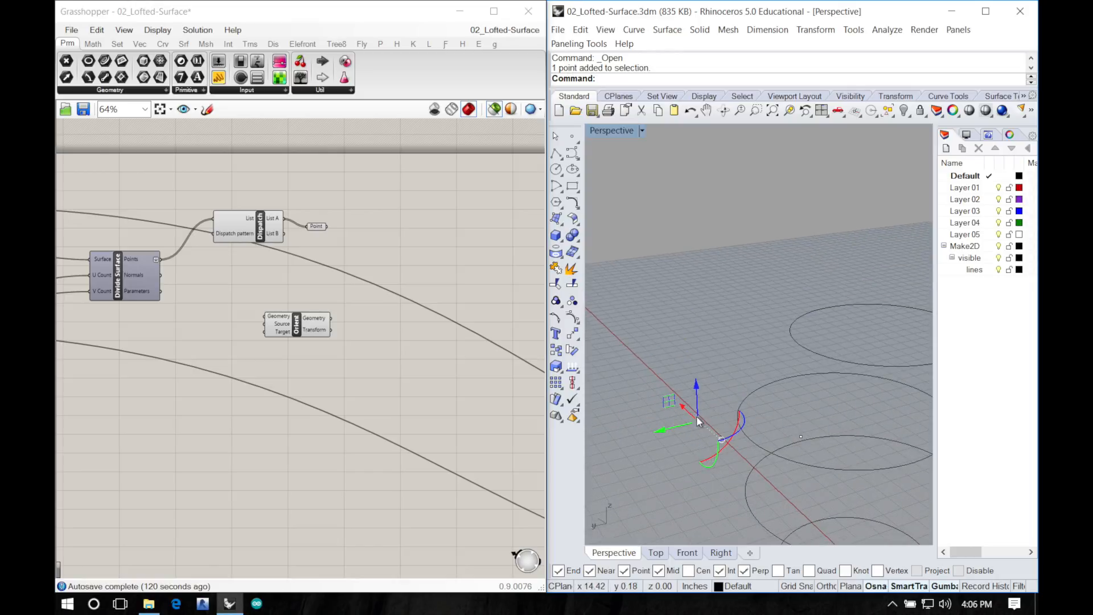
scroll(698, 421, "up", 4)
scroll(712, 424, "down", 4)
scroll(711, 422, "down", 1)
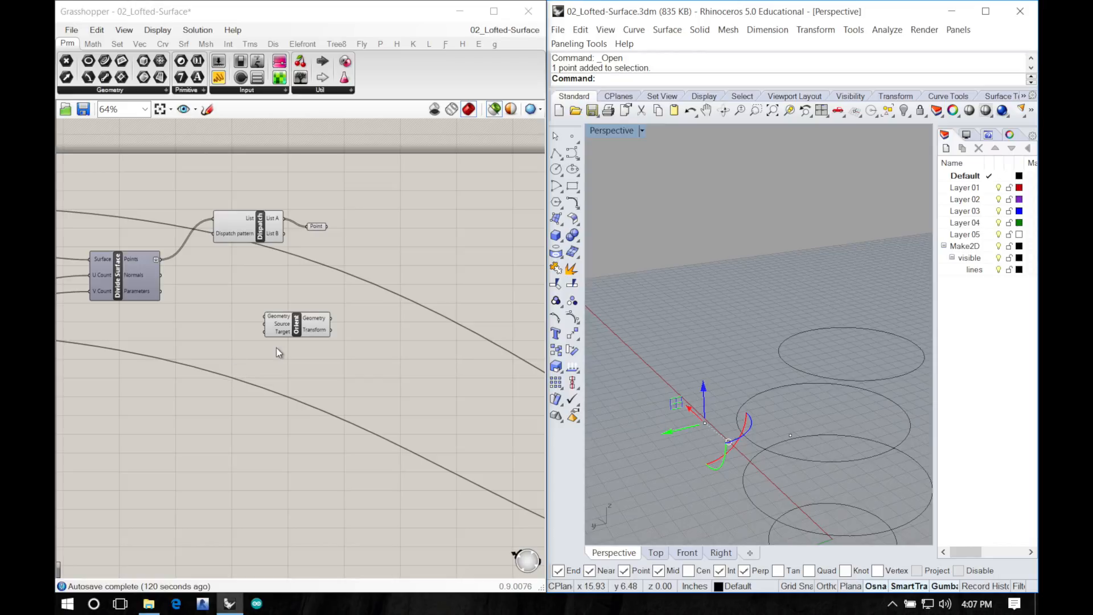
right_click_drag(670, 414, 755, 390)
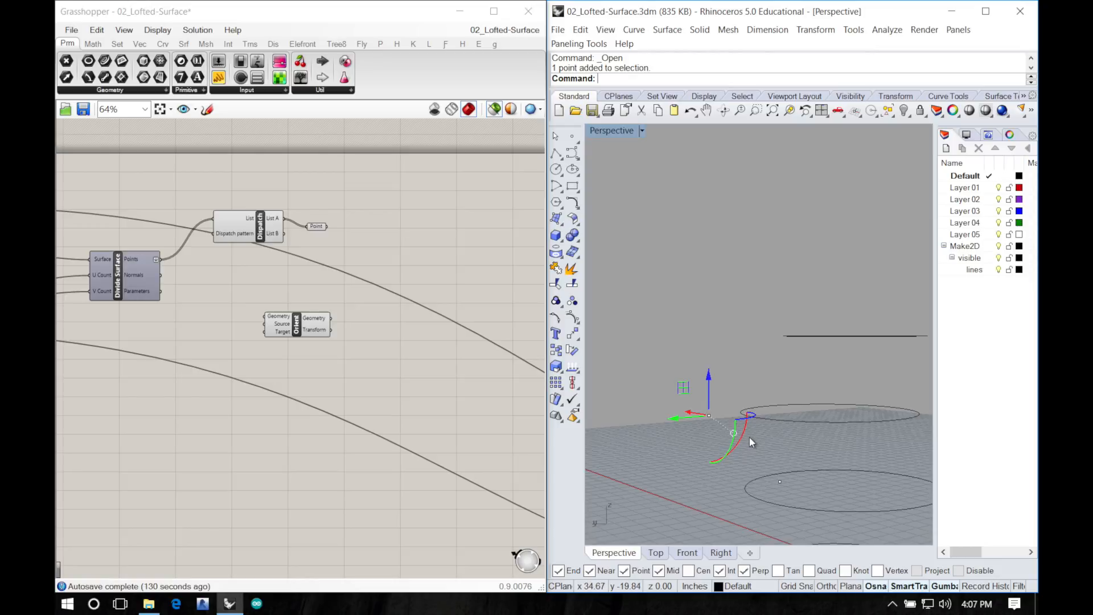
right_click_drag(720, 425, 742, 462)
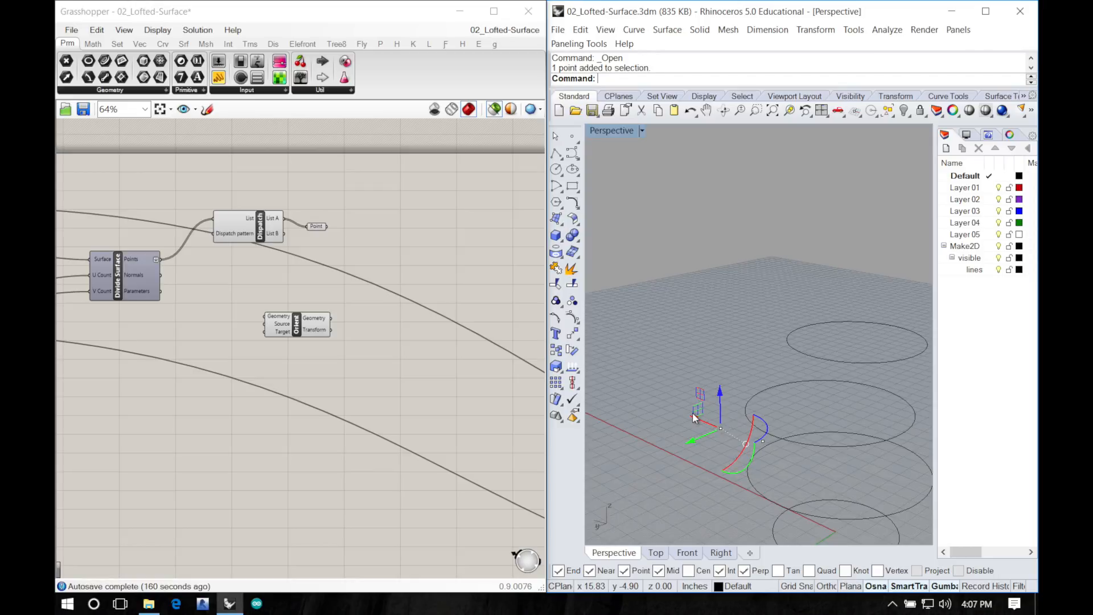
Step: Add a Plane Normal component between Divide Surface and Orient
double_click(249, 294)
type("plan")
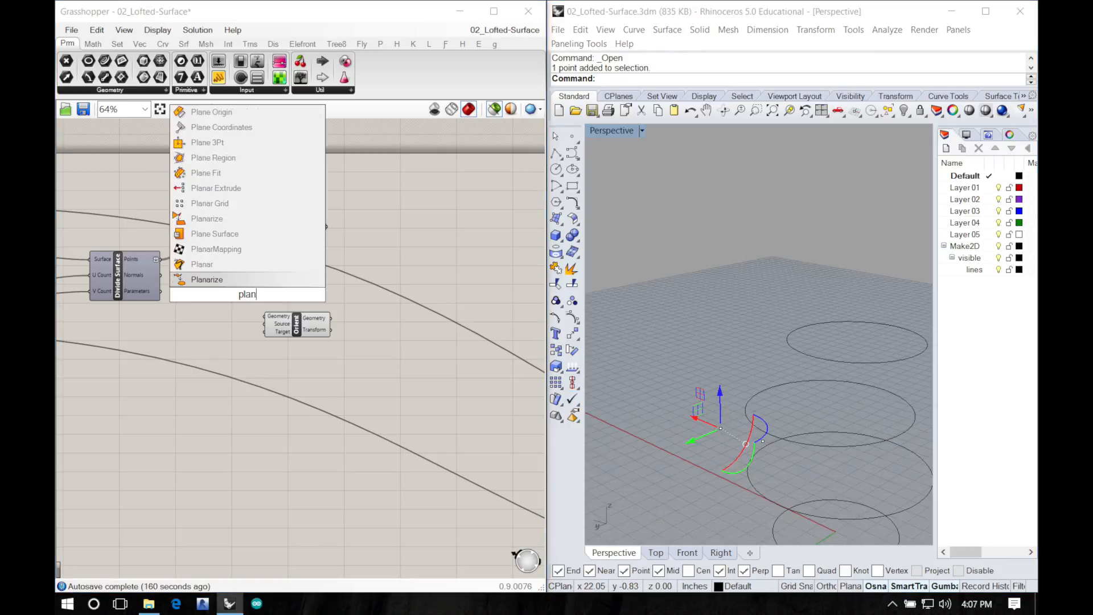
type("e normal")
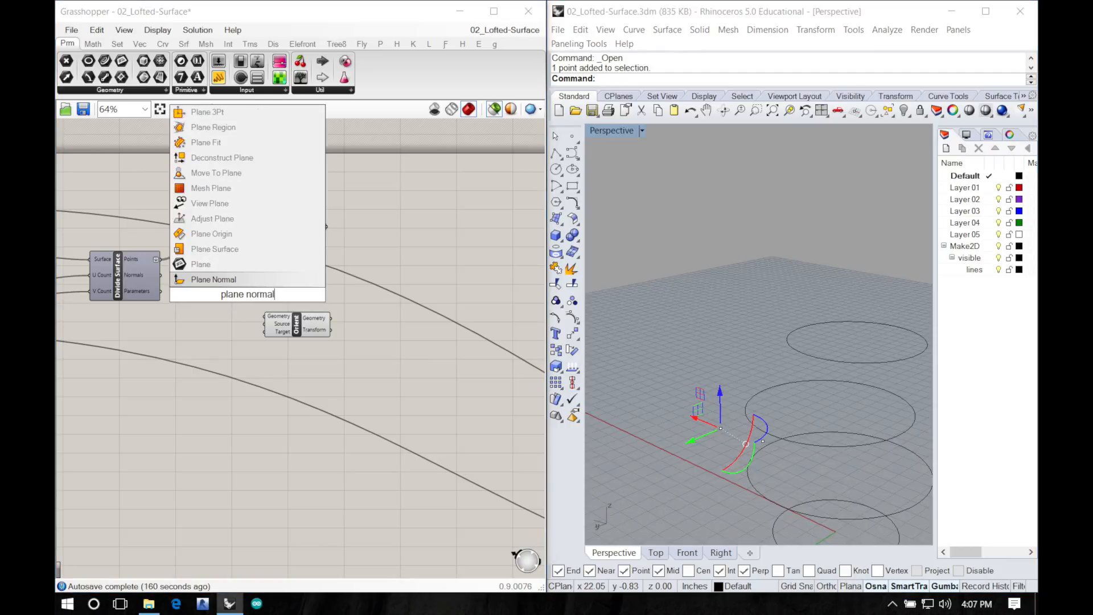
left_click(230, 283)
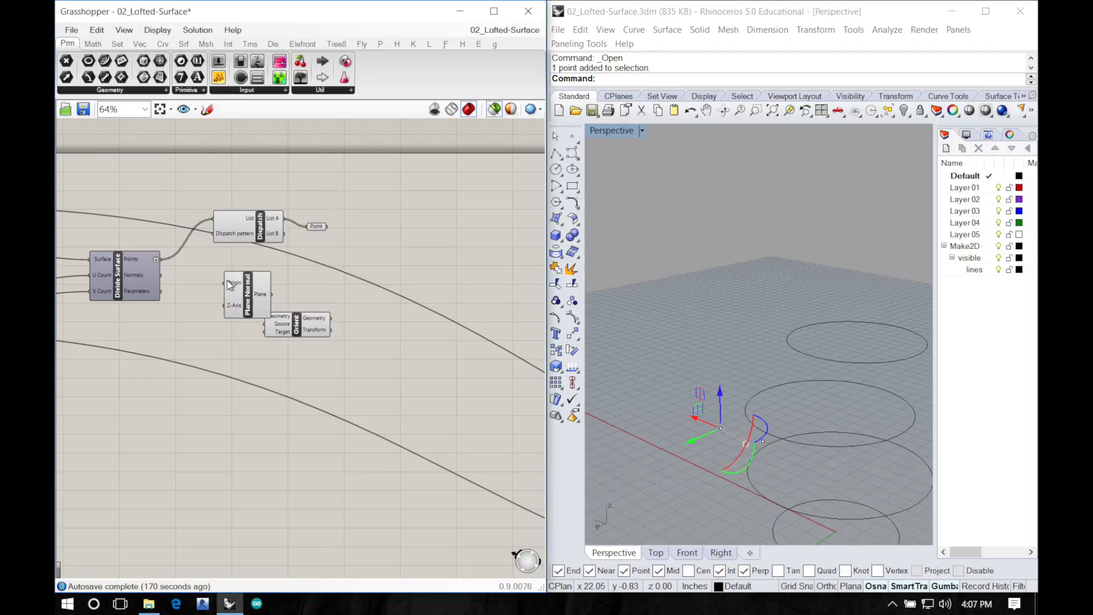
Step: Delete the Orient component and feed Divide Surface's Points into the Origin of Plane Normal, placed right beside it
left_click(283, 326)
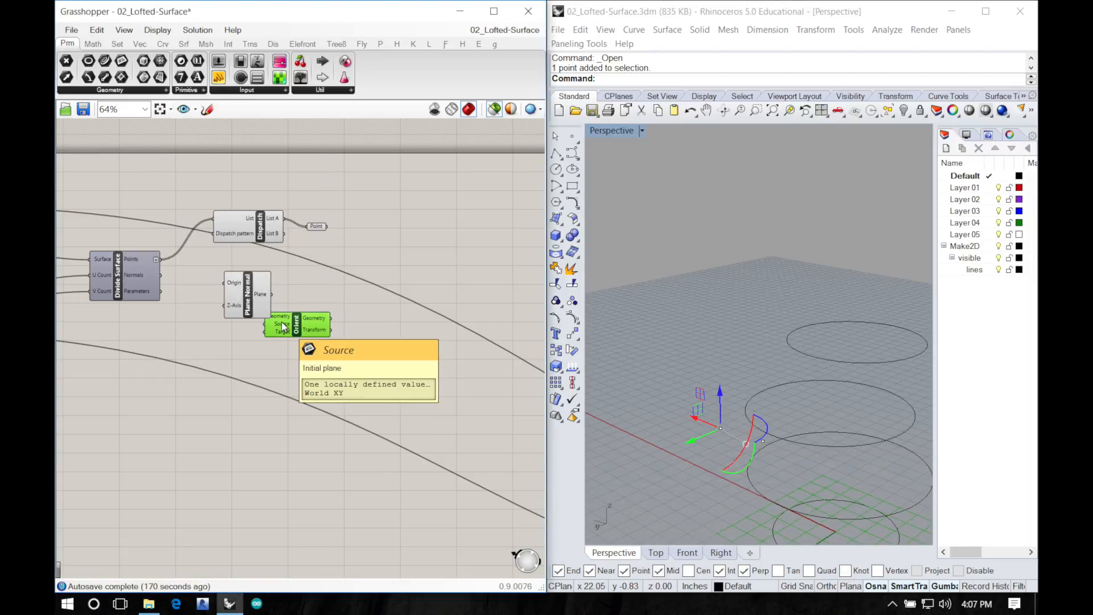
key("Delete")
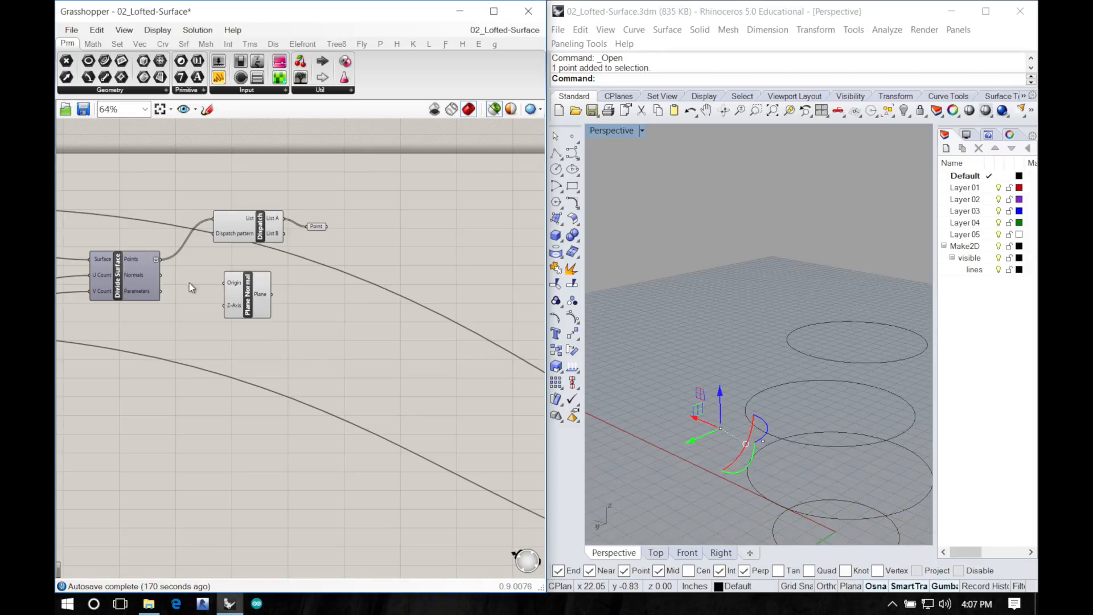
left_click_drag(230, 293, 218, 275)
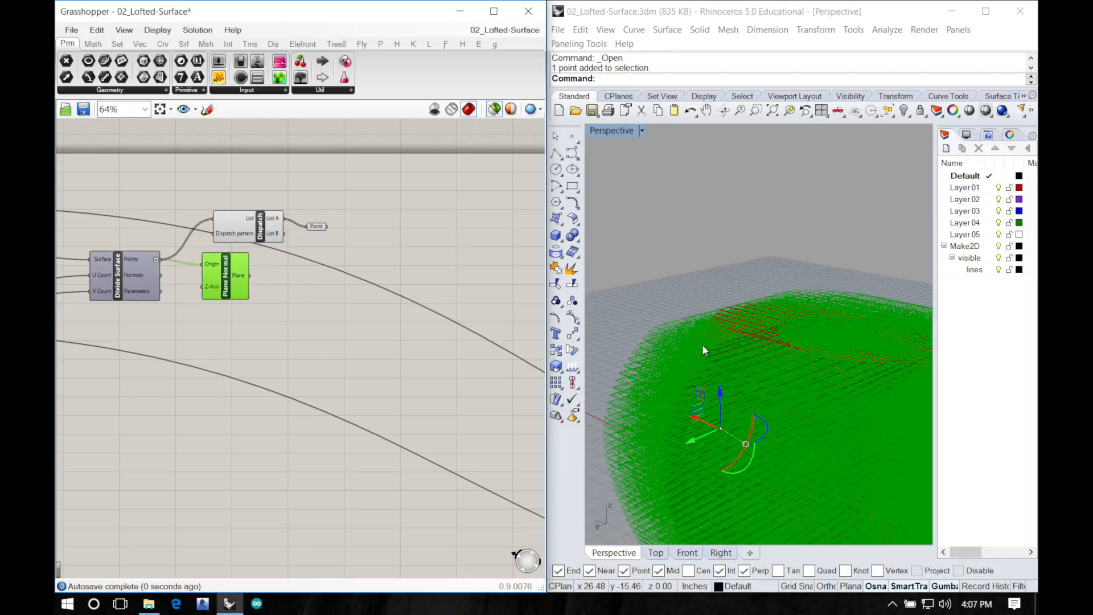
Step: Scale the four vase circles and four points up uniformly in two passes so the planes spread apart, and deselect them
right_click_drag(705, 348, 659, 413)
scroll(690, 394, "up", 4)
scroll(691, 391, "down", 10)
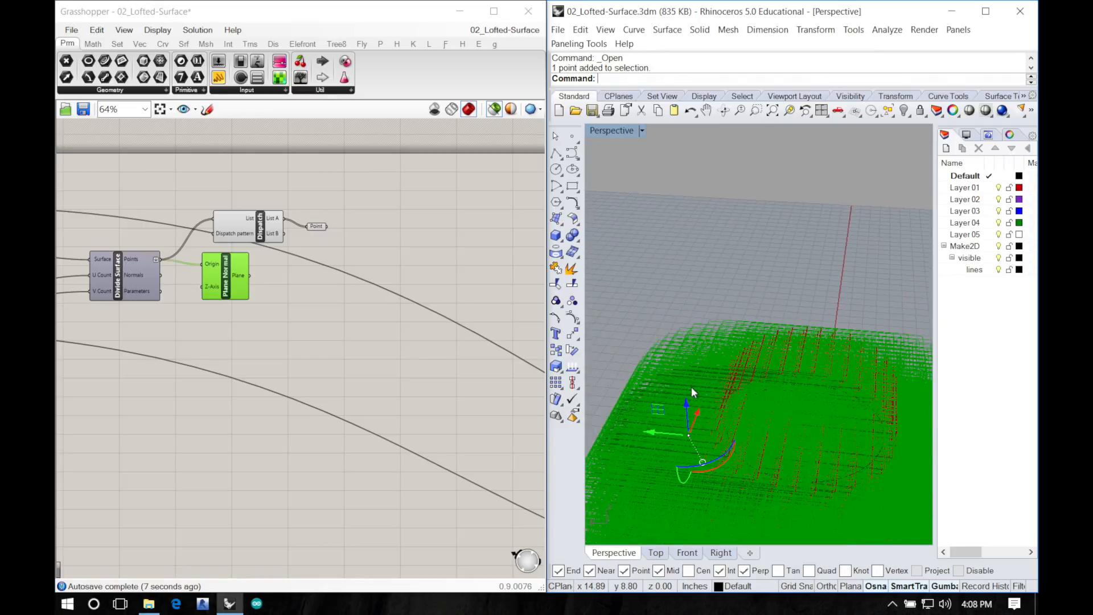
scroll(709, 436, "down", 5)
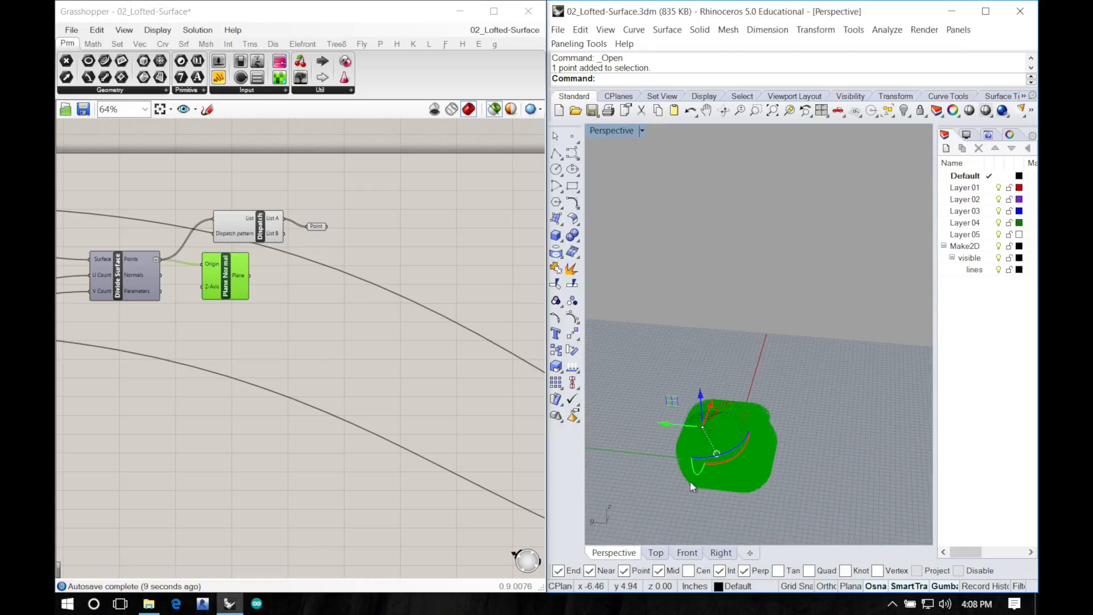
right_click_drag(696, 455, 711, 468)
left_click_drag(656, 345, 831, 510)
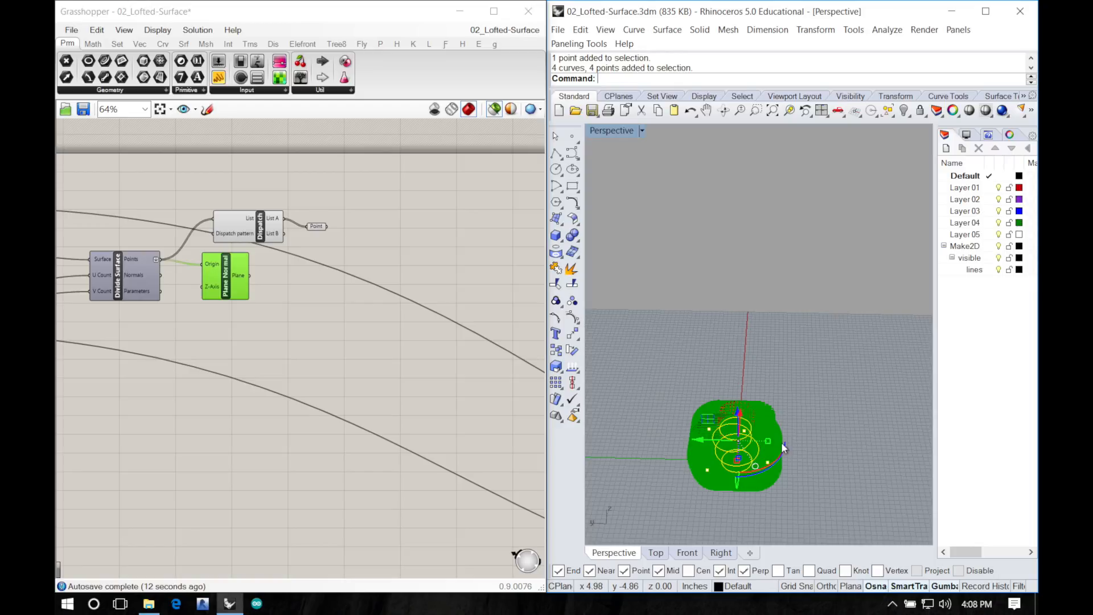
left_click_drag(768, 441, 915, 439)
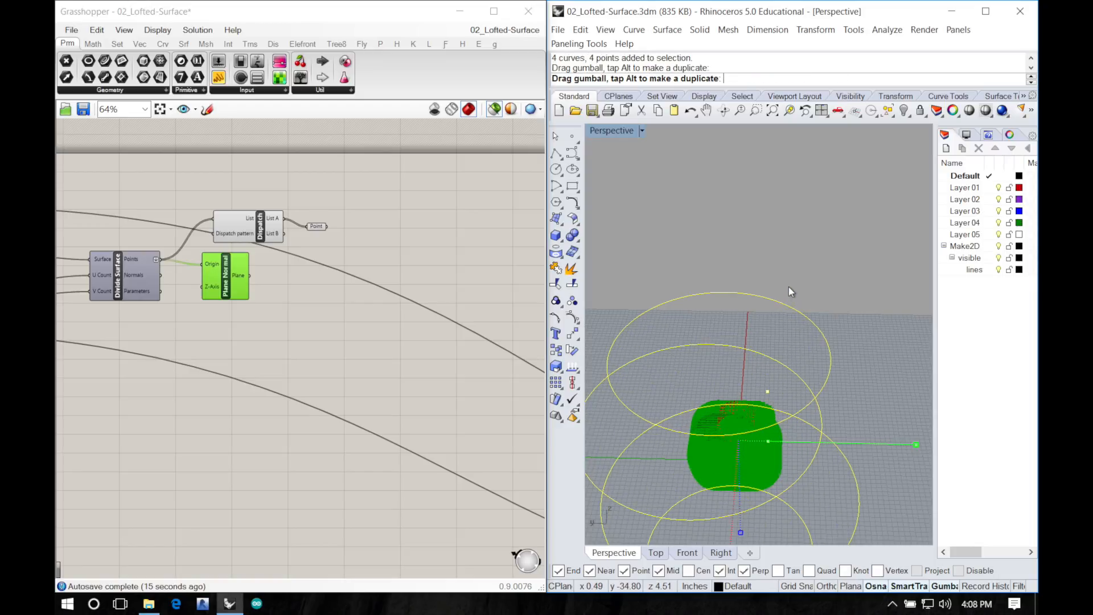
scroll(760, 328, "down", 6)
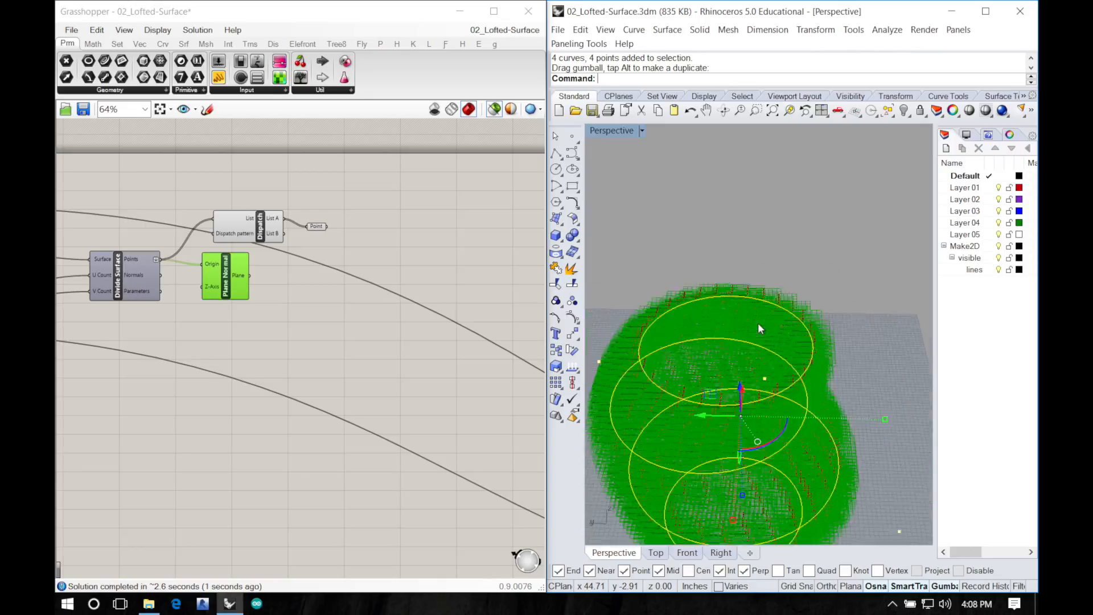
left_click_drag(814, 365, 909, 366)
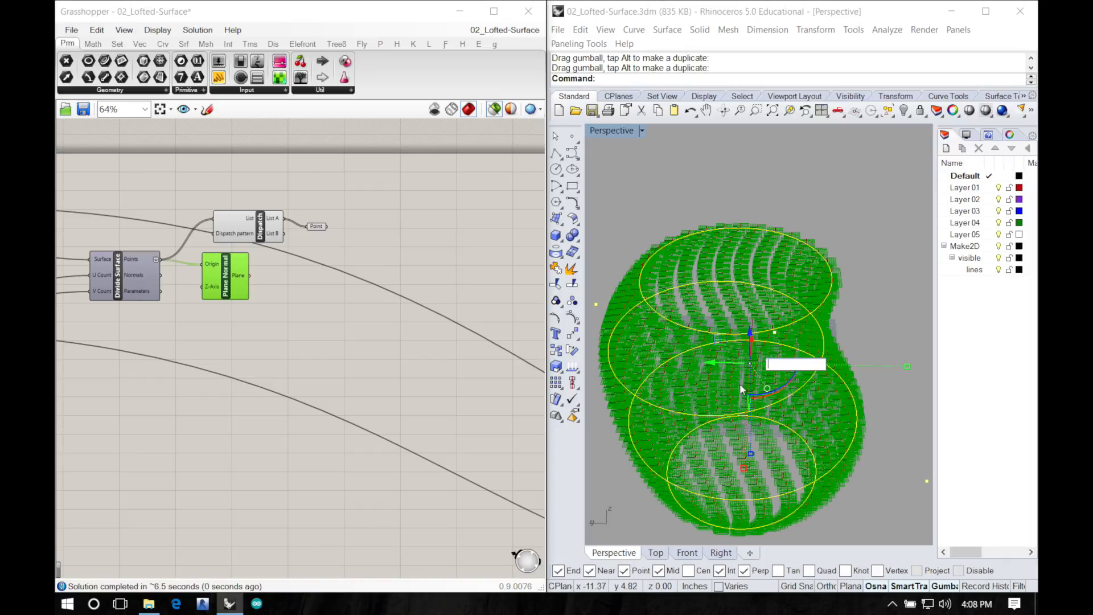
left_click(840, 230)
Step: Examine the orientation of the planes at the divided points around the enlarged vase, up close and from above and the side
right_click_drag(842, 230, 680, 270)
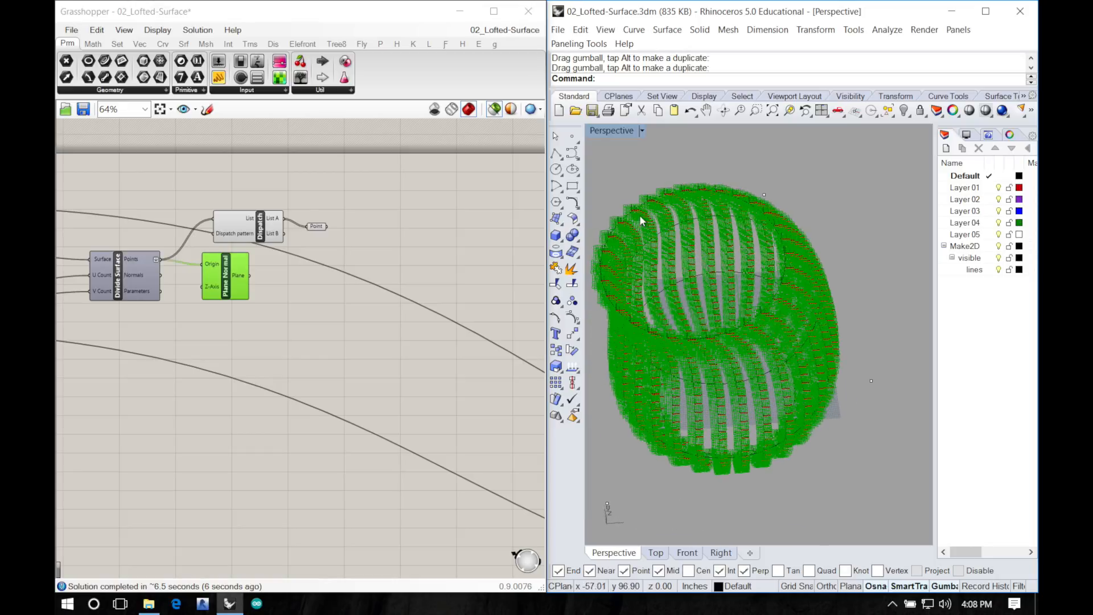
scroll(613, 220, "up", 10)
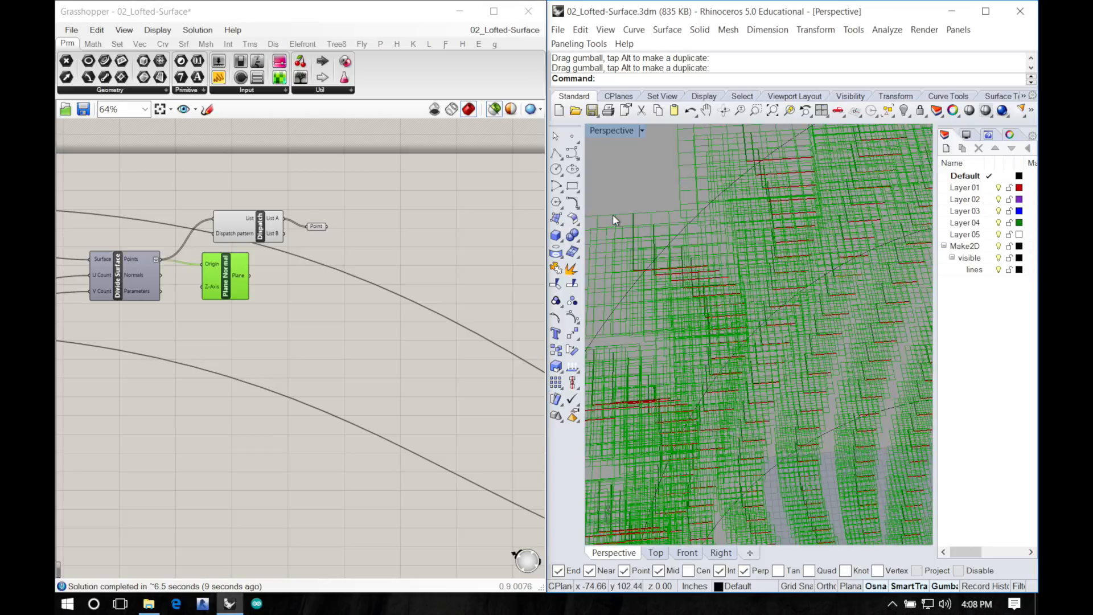
right_click_drag(638, 248, 686, 196)
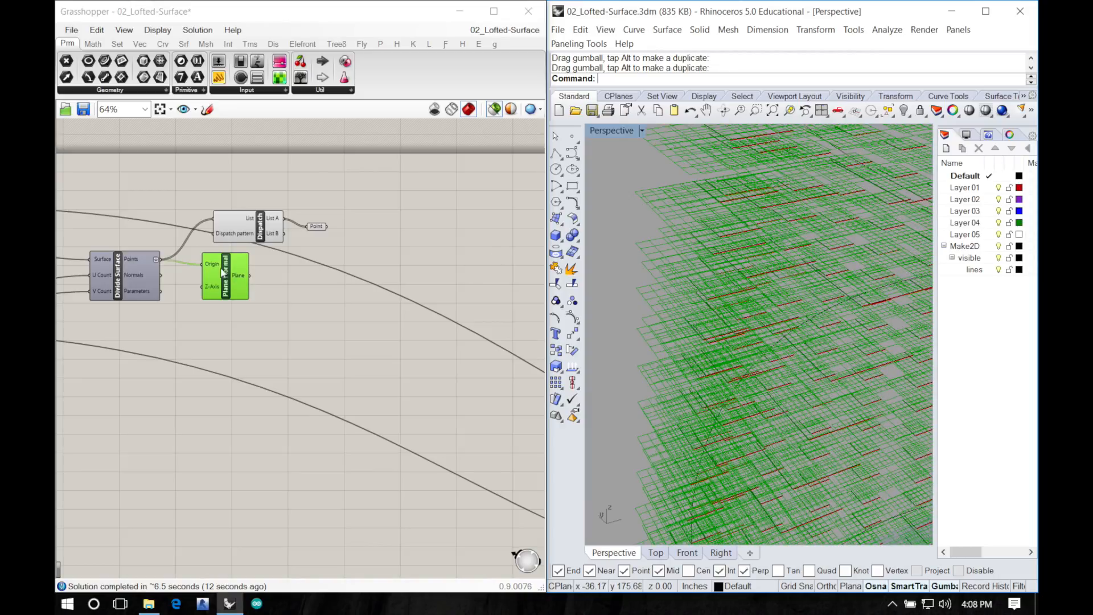
right_click_drag(625, 327, 716, 364)
scroll(718, 359, "down", 10)
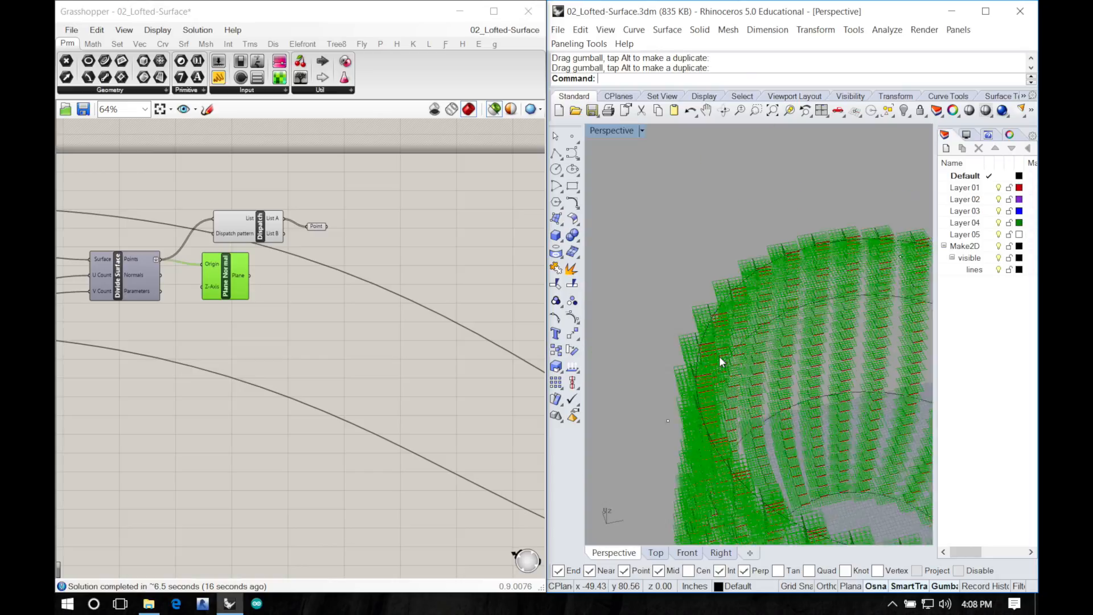
right_click_drag(842, 479, 799, 527)
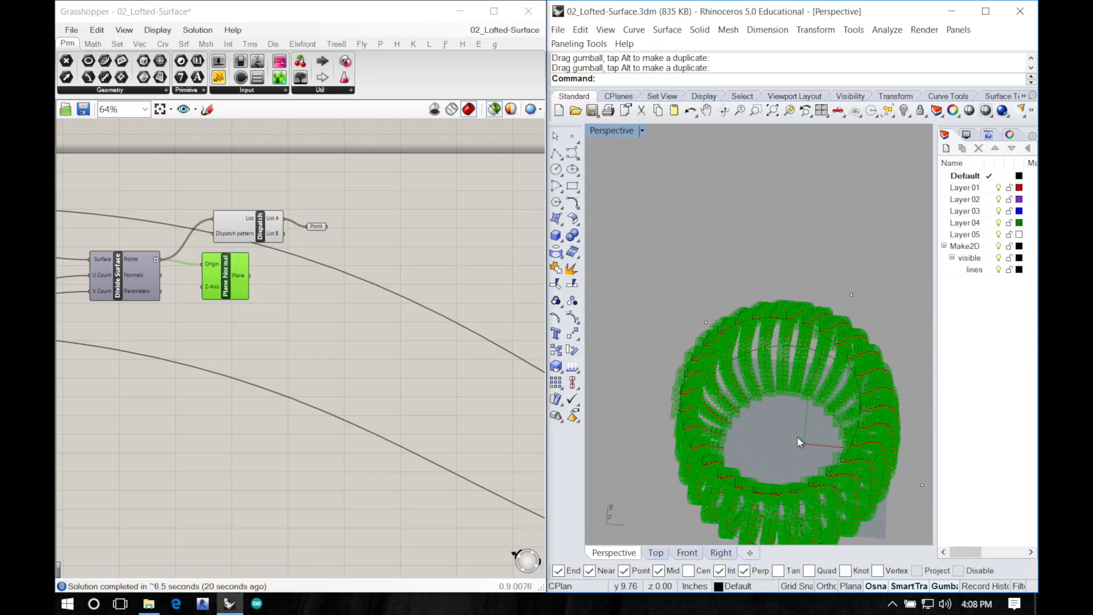
right_click_drag(789, 441, 806, 349)
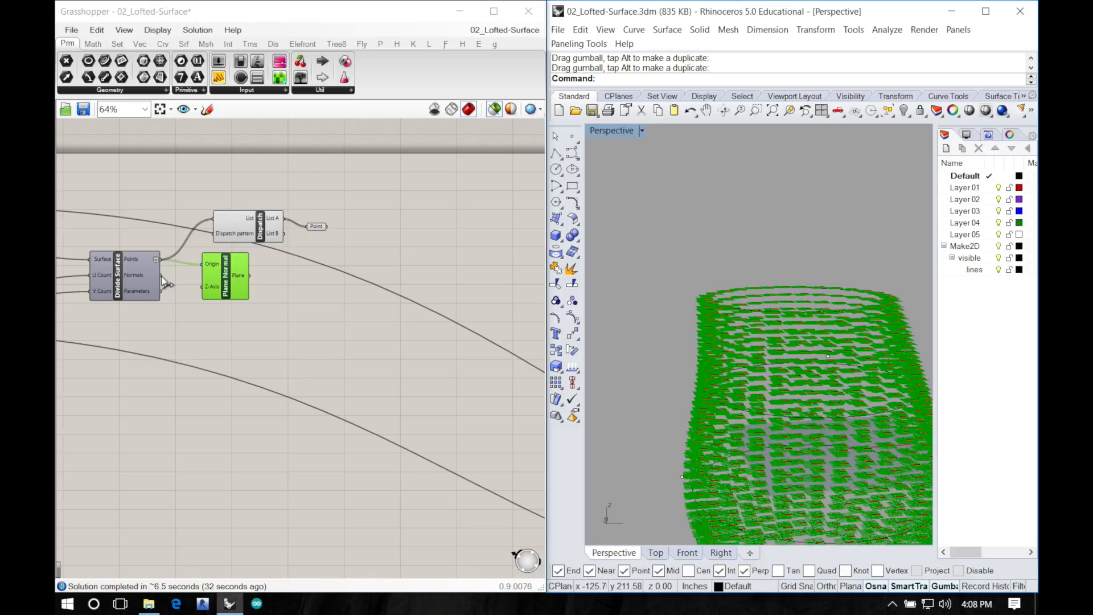
Step: Connect Divide Surface's Normals to the Z-Axis of Plane Normal and flatten the Normals output
left_click_drag(163, 282, 203, 292)
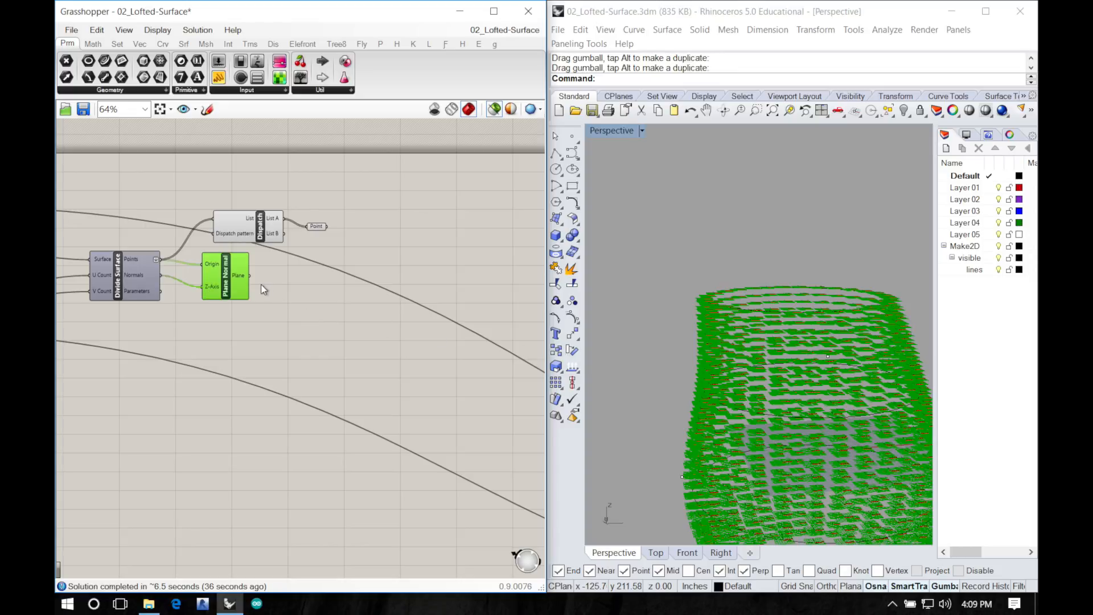
right_click_drag(779, 397, 748, 391)
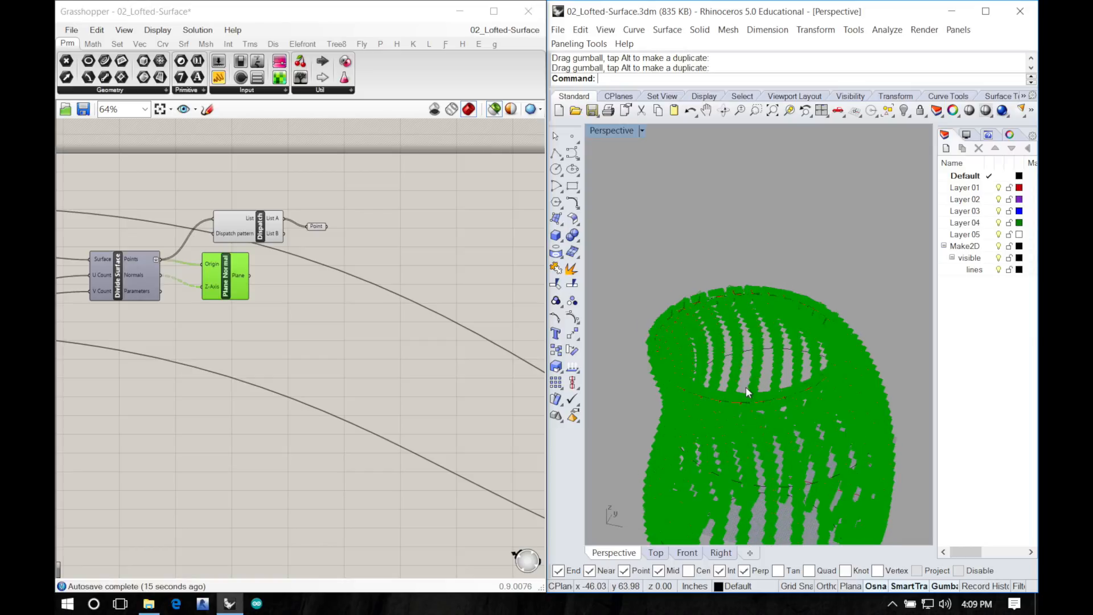
right_click(148, 274)
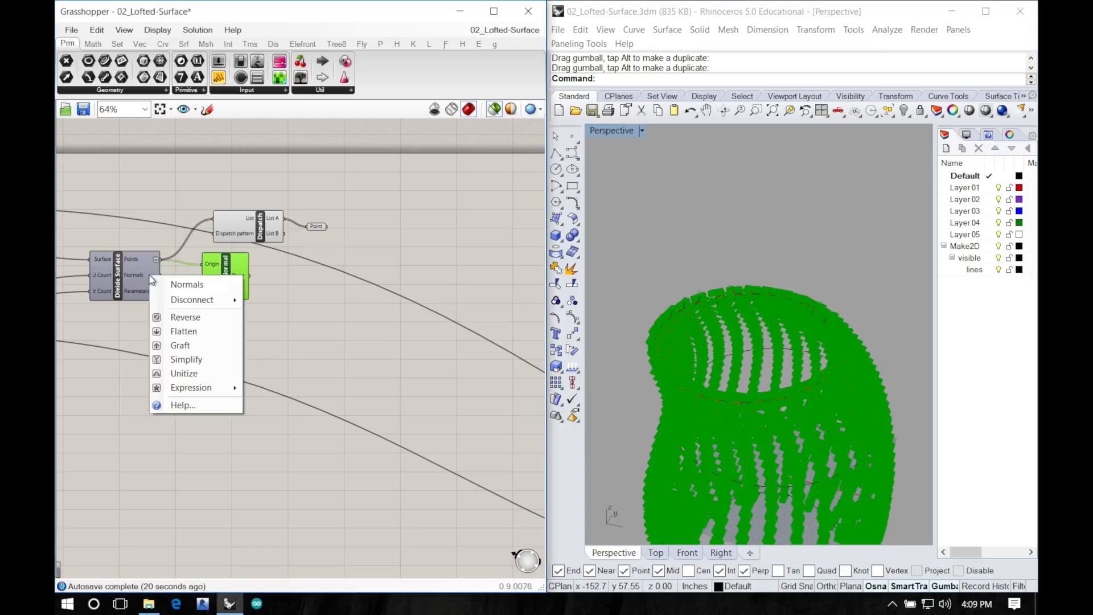
left_click(172, 331)
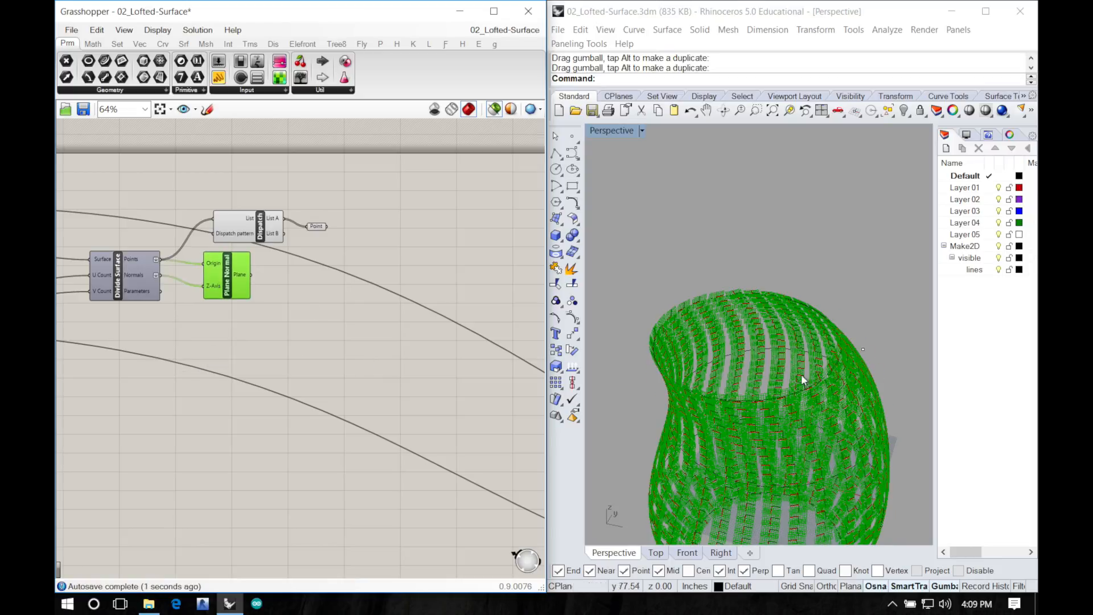
Step: Examine how the planes align with the surface normals around the vase, up close, from above and from the side
mouse_move(802, 380)
right_mouse_down()
mouse_move(770, 260)
mouse_move(697, 354)
mouse_move(772, 431)
mouse_move(810, 398)
mouse_move(812, 379)
right_mouse_up()
scroll(727, 373, "down", 5)
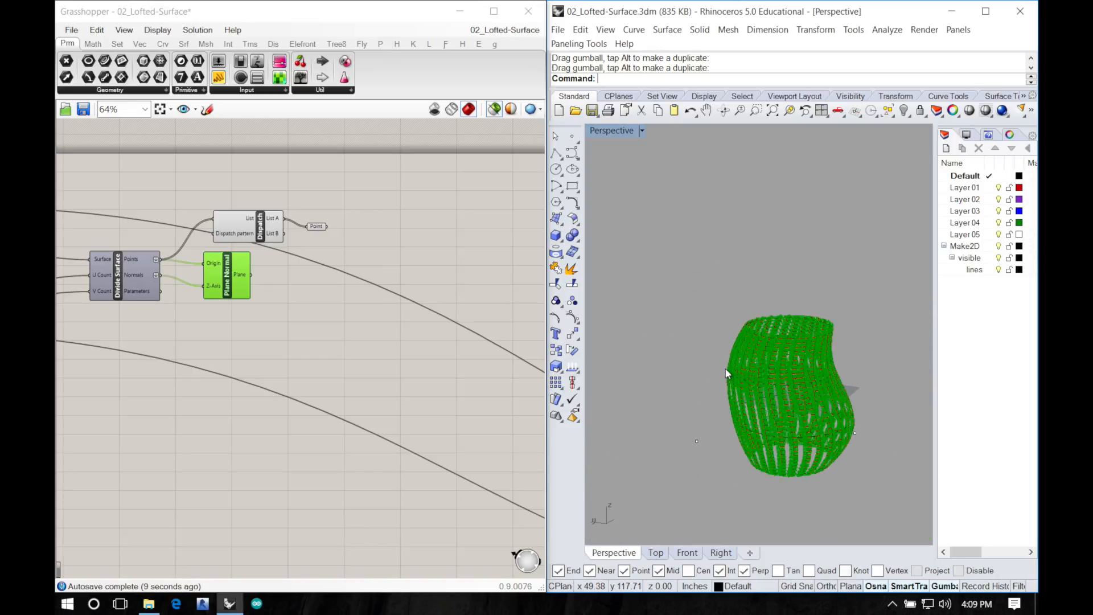
scroll(726, 373, "up", 10)
right_click_drag(765, 418, 785, 449)
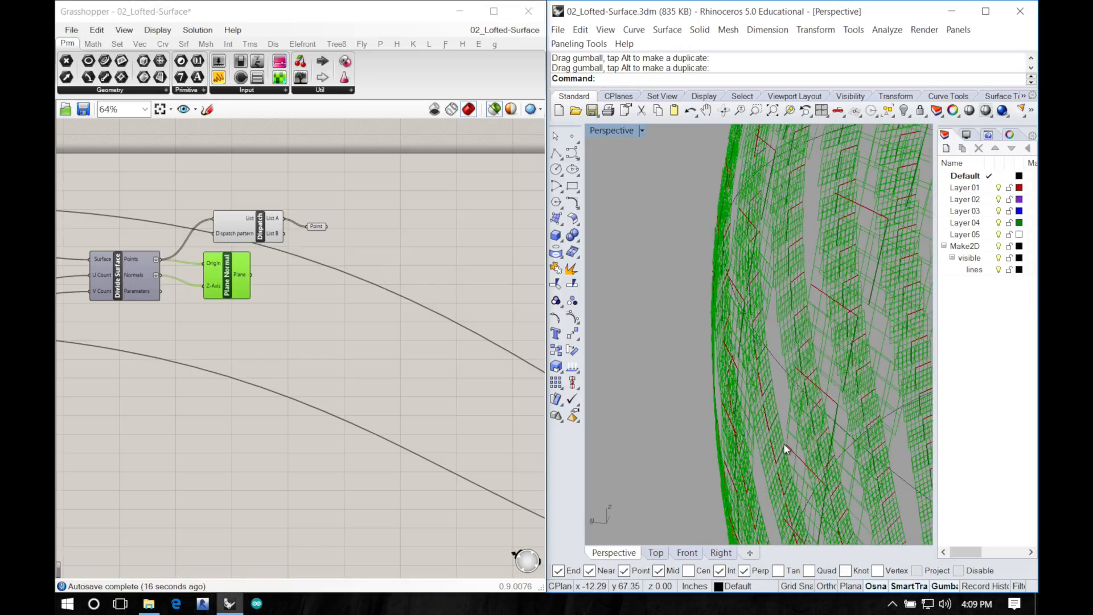
scroll(783, 439, "down", 10)
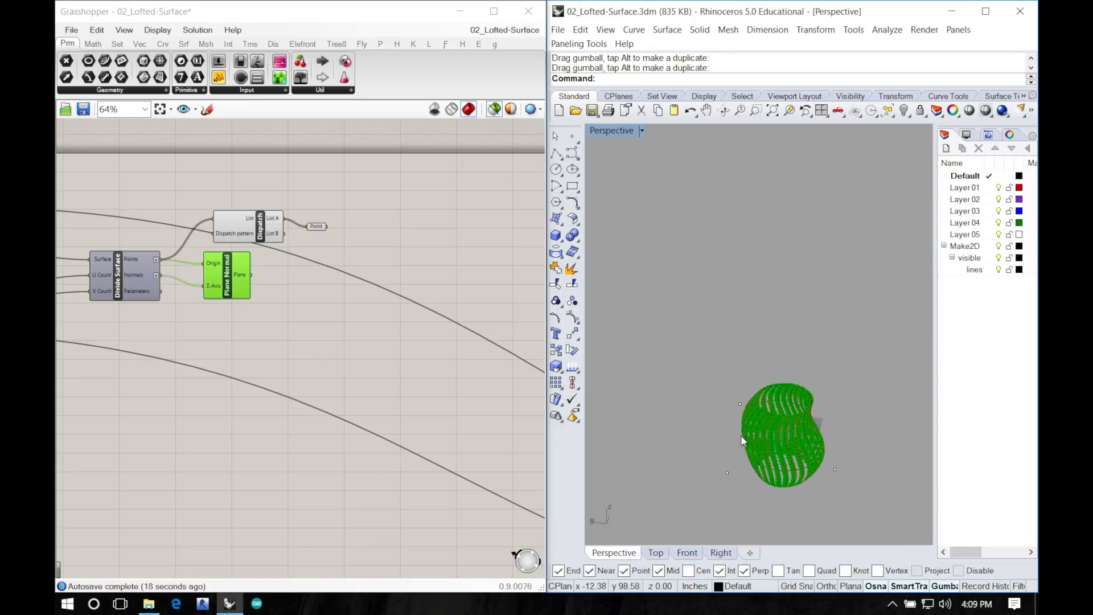
scroll(773, 460, "up", 8)
scroll(773, 462, "down", 3)
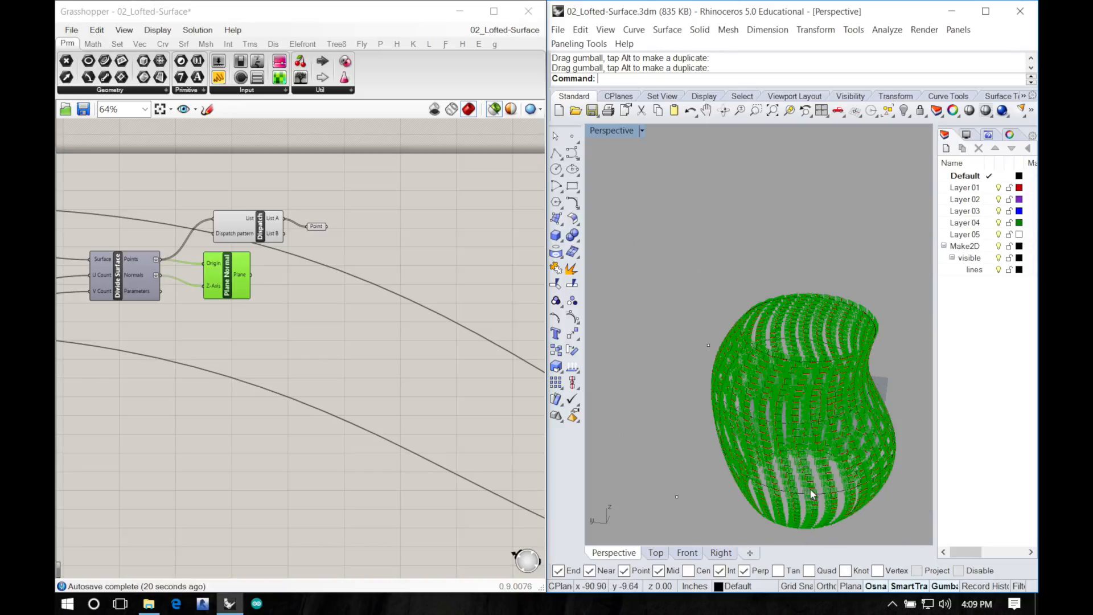
right_click_drag(812, 495, 786, 460)
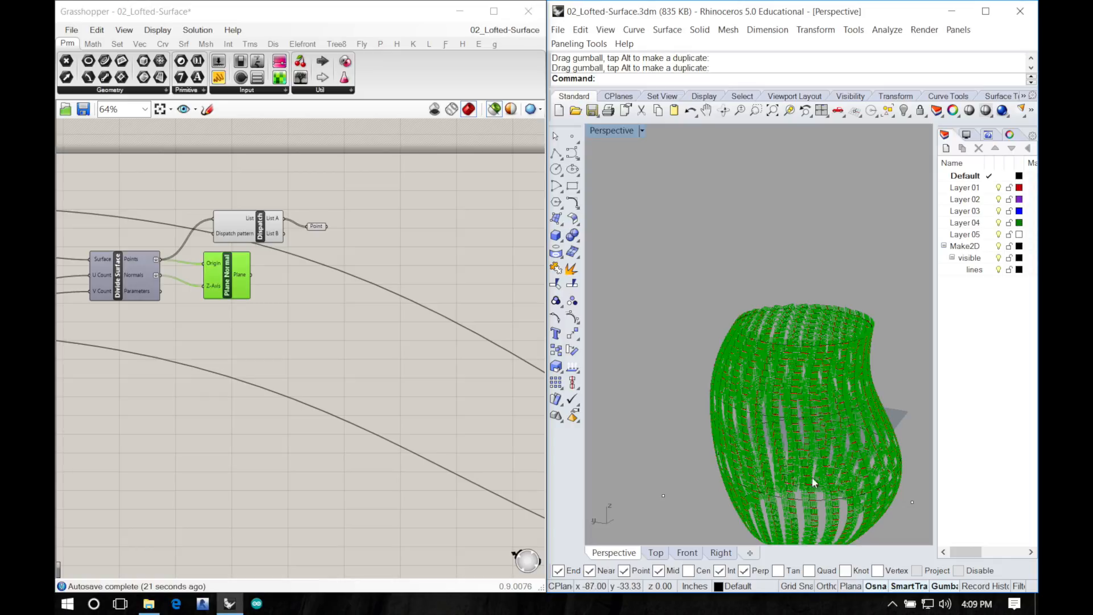
right_click_drag(813, 477, 726, 393, "shift")
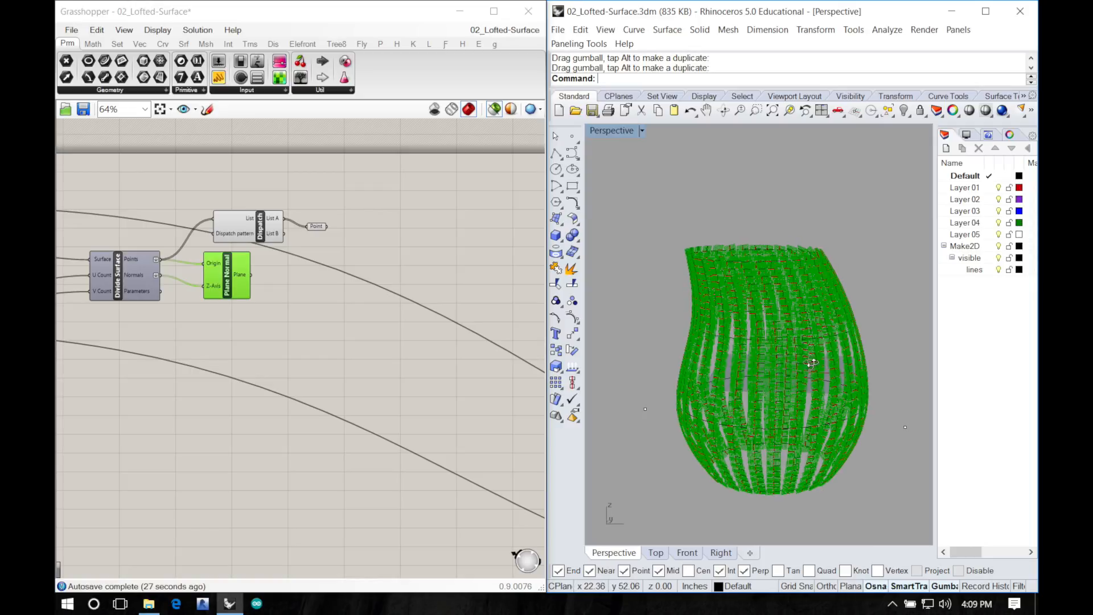
right_click_drag(810, 360, 713, 397)
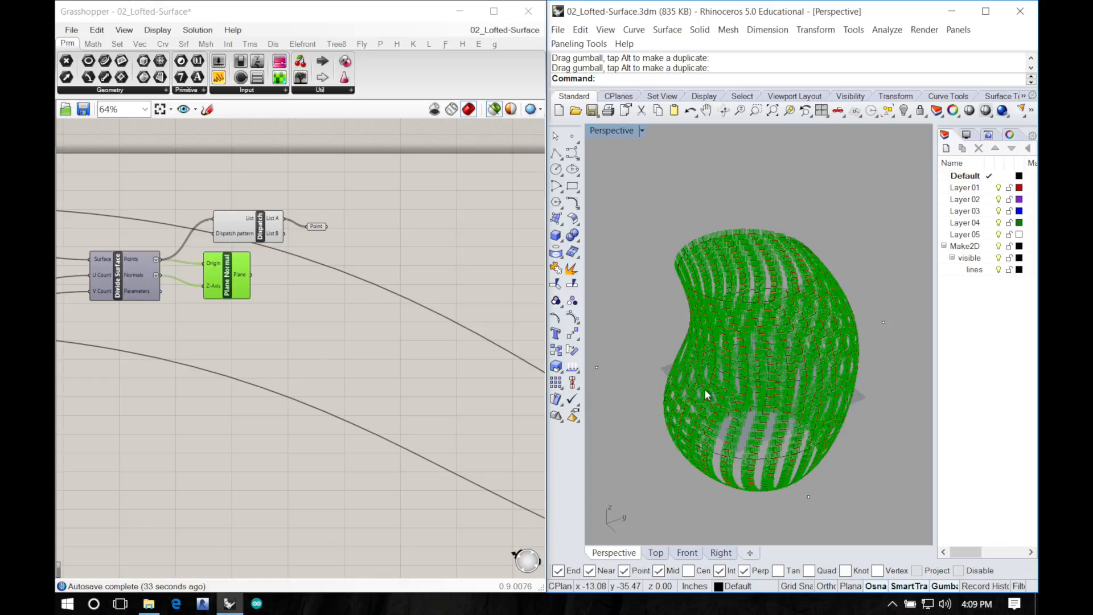
Step: Add a second Dispatch component beside Plane Normal and feed Plane Normal's Plane output into its List input
right_click_drag(358, 292, 326, 294)
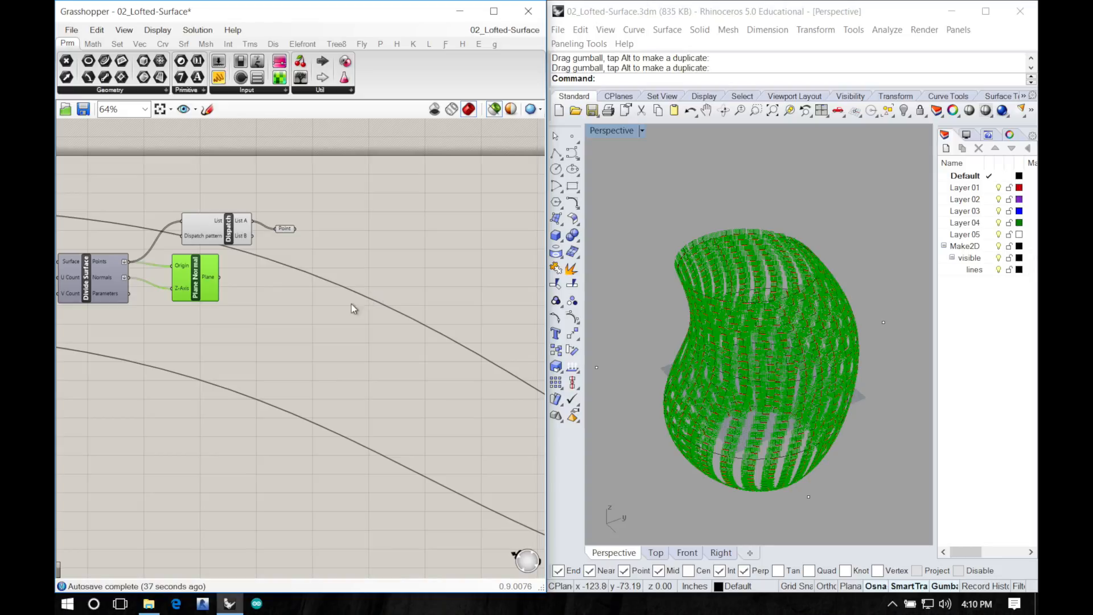
left_click(231, 234)
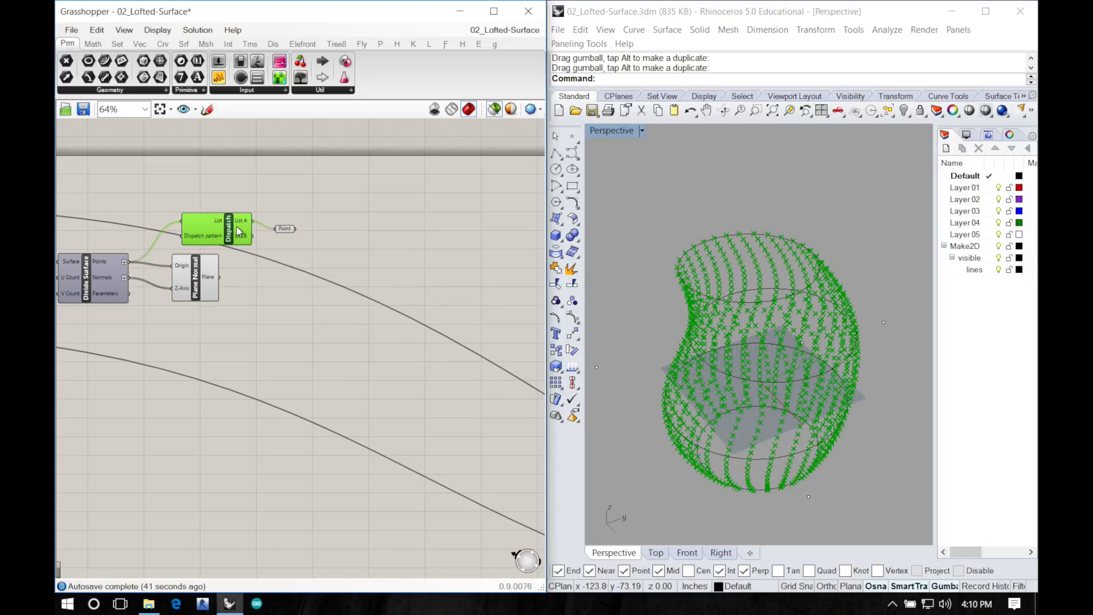
double_click(253, 275)
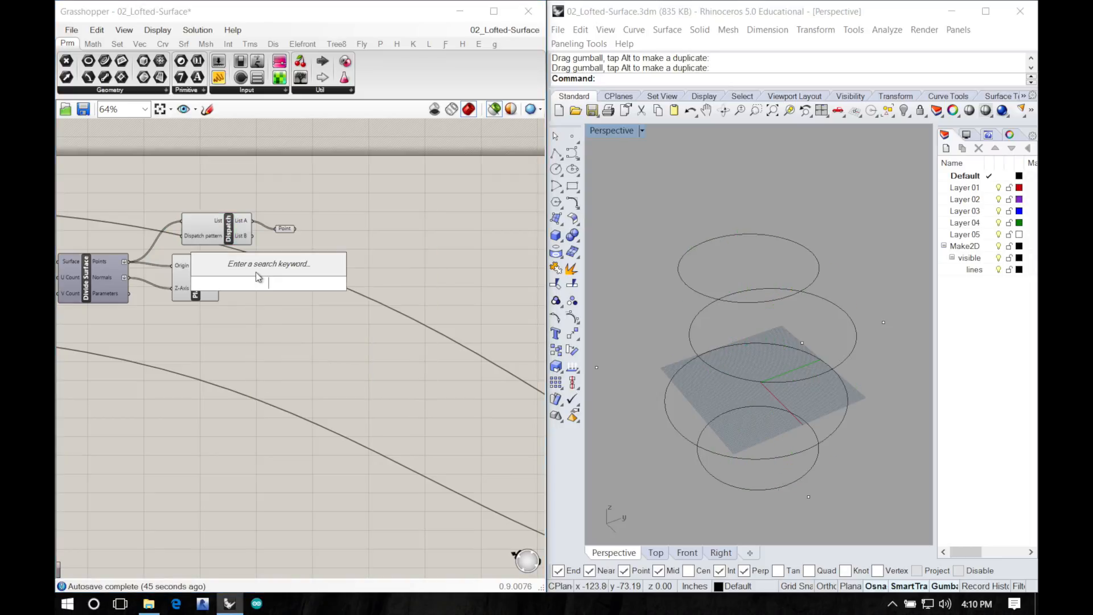
type("dis")
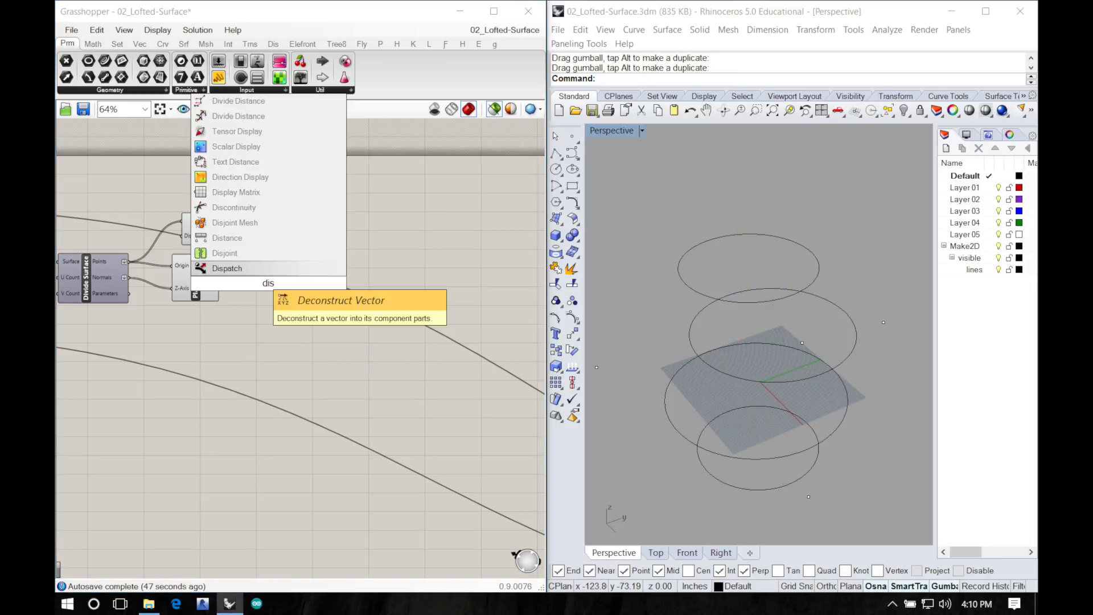
left_click(253, 270)
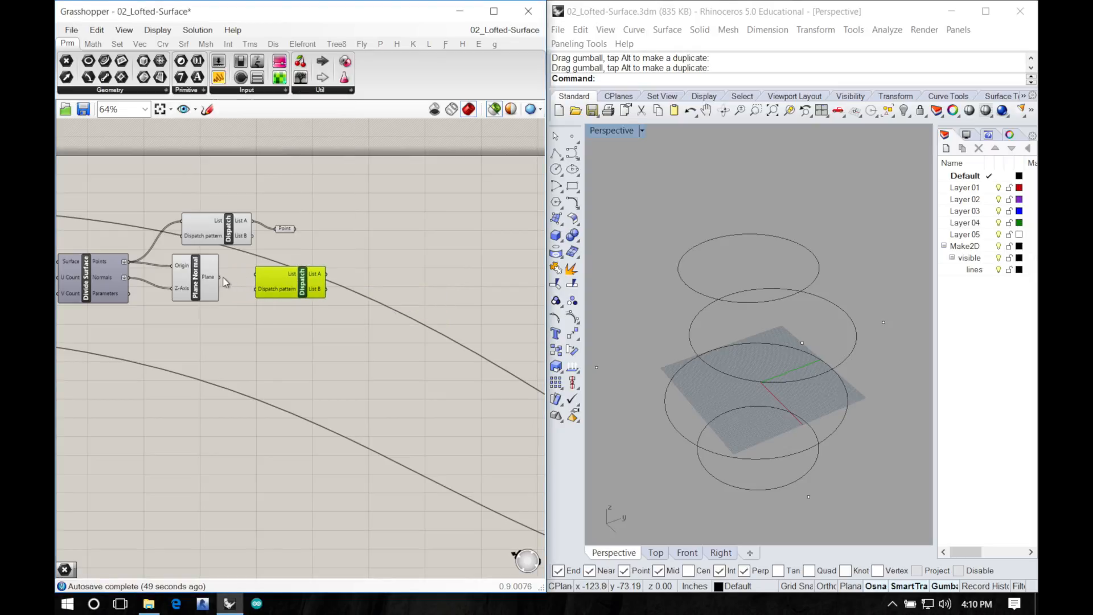
left_click_drag(221, 277, 255, 274)
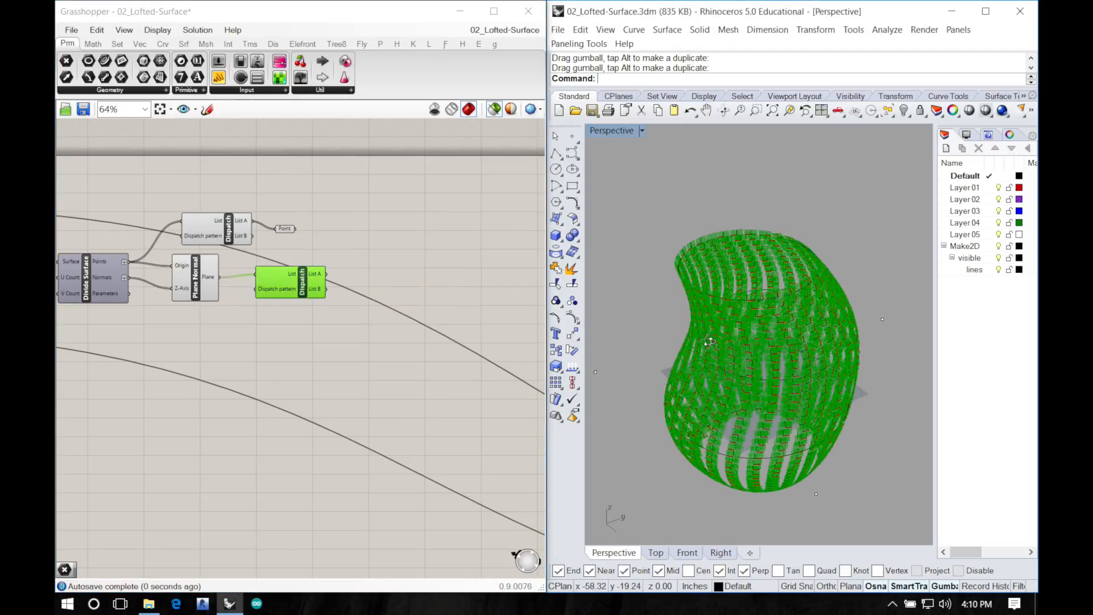
Step: Move the Point parameter aside, feed it the plane Dispatch's List A, and place the points Dispatch directly above the plane Dispatch
left_click_drag(285, 228, 380, 246)
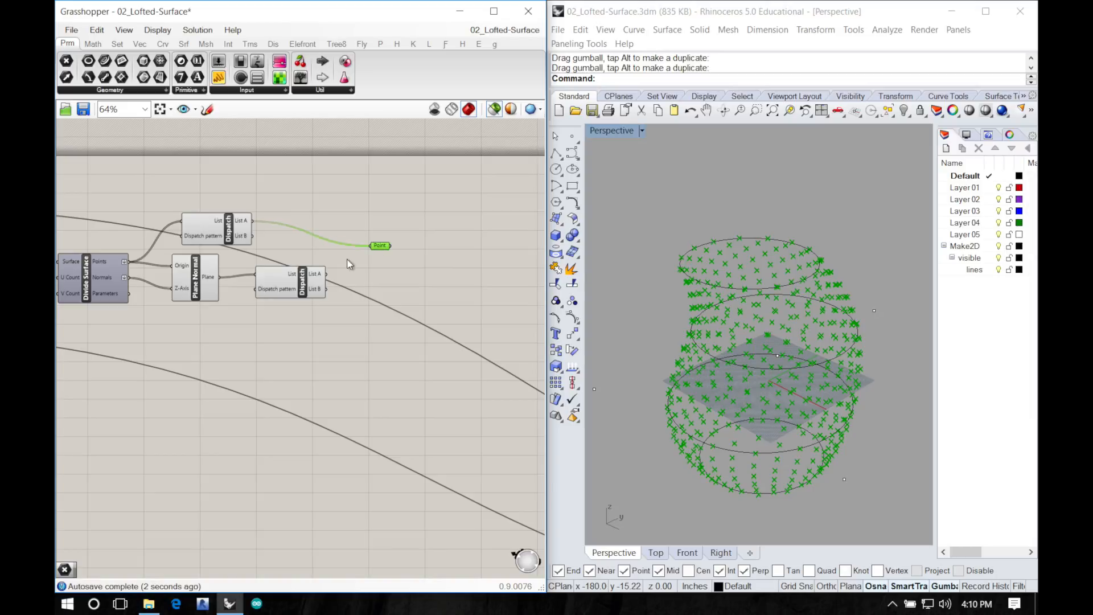
left_click_drag(326, 274, 383, 250)
left_click(382, 250)
left_click(381, 247)
right_click_drag(706, 332, 826, 254)
left_click(237, 229)
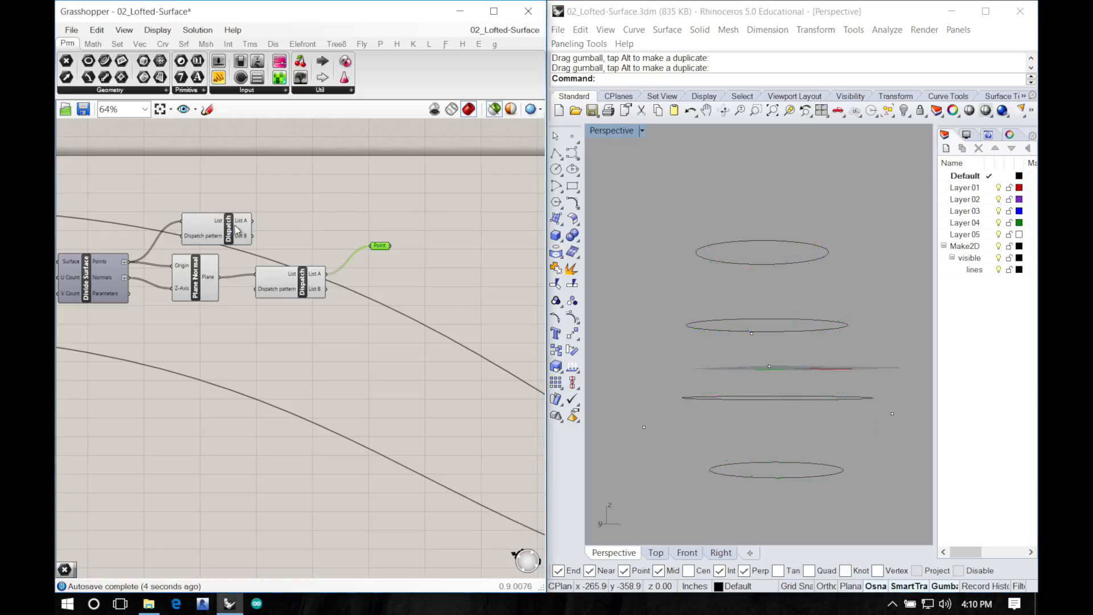
left_click_drag(237, 230, 310, 232)
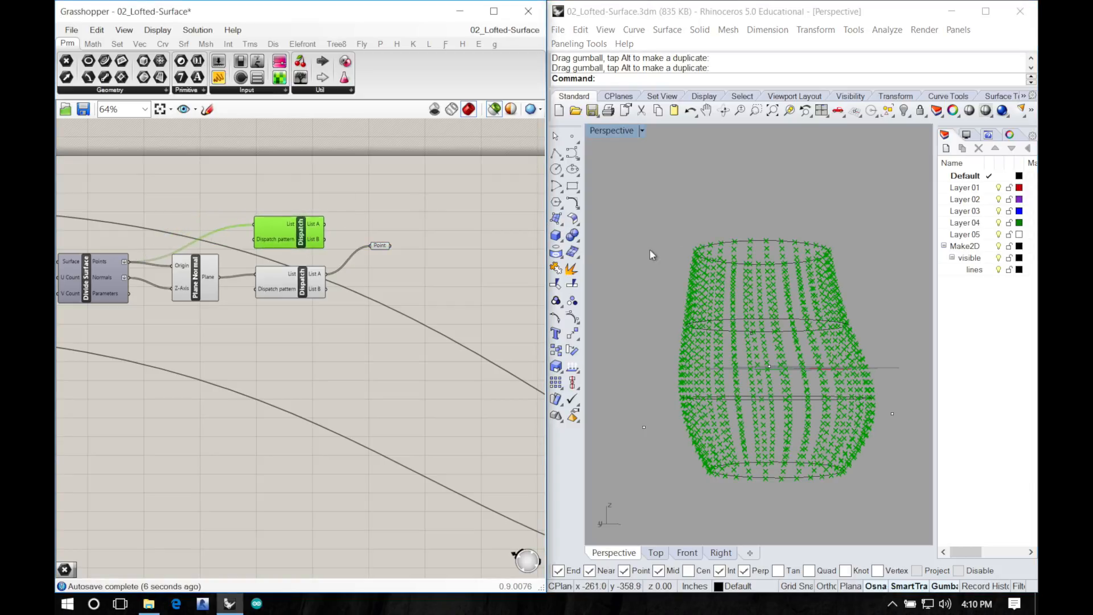
right_click_drag(652, 254, 684, 296)
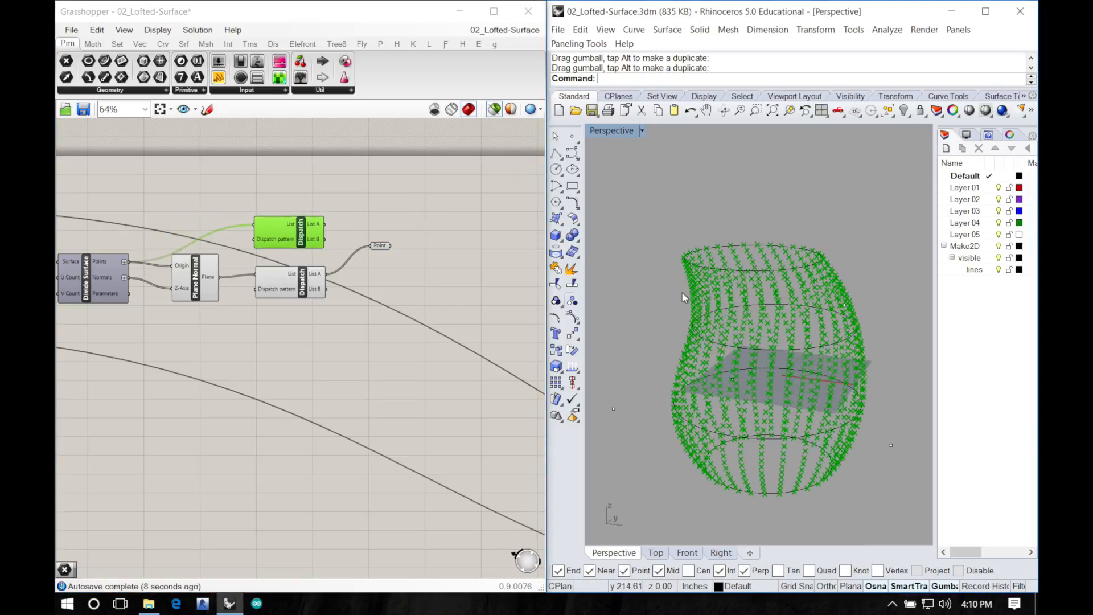
Step: Reconnect the Point parameter to the points Dispatch's List A and compare its points with the planes on the vase
left_click(381, 245)
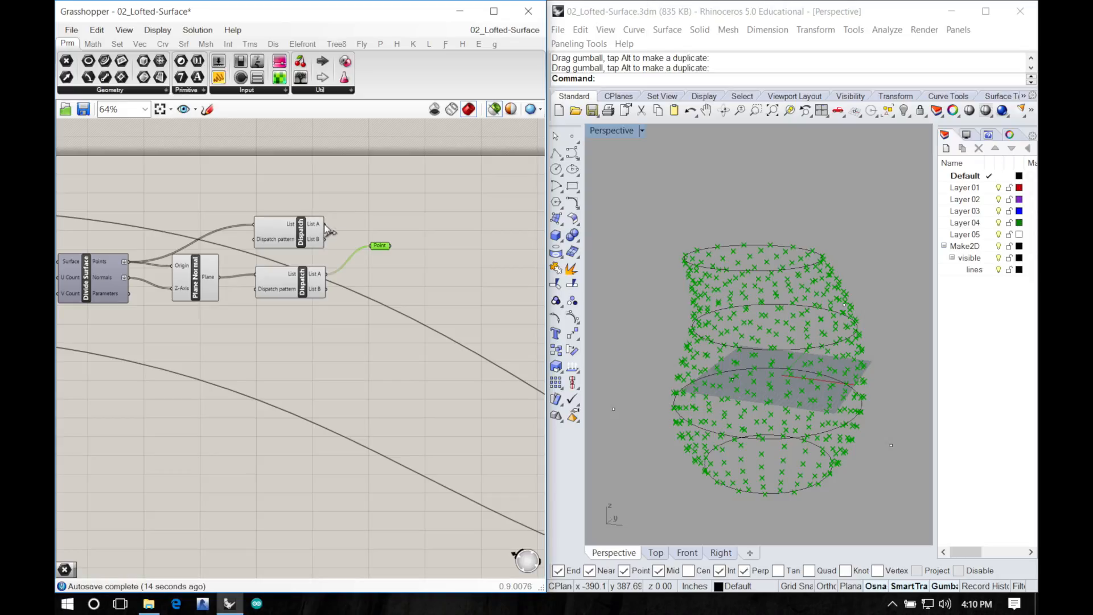
left_click_drag(325, 224, 374, 249, "shift")
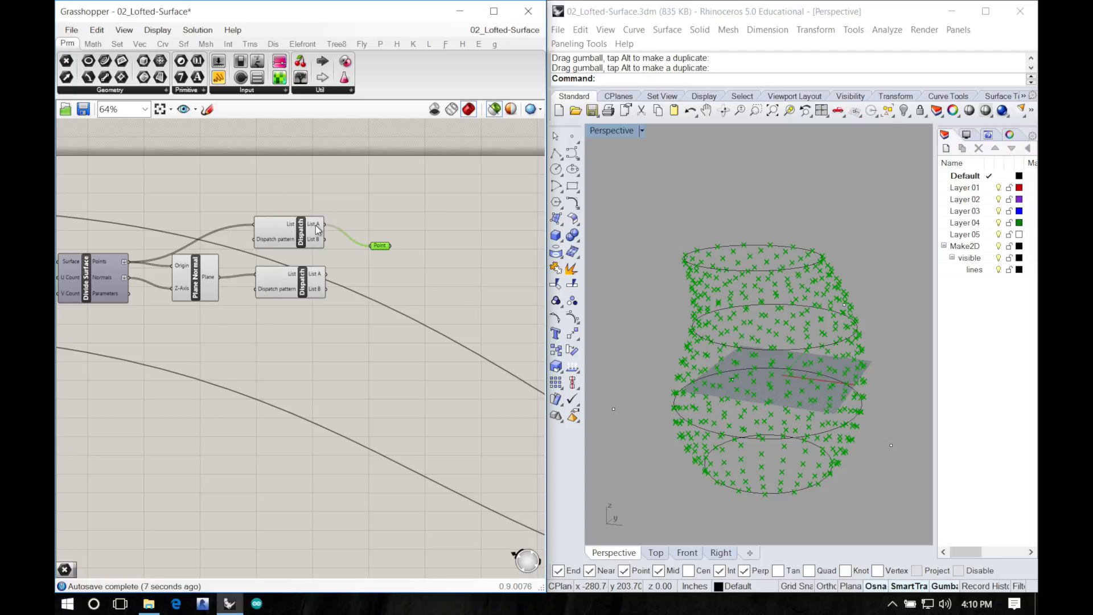
mouse_move(317, 230)
mouse_move(317, 278)
double_click(363, 280)
left_click(292, 292)
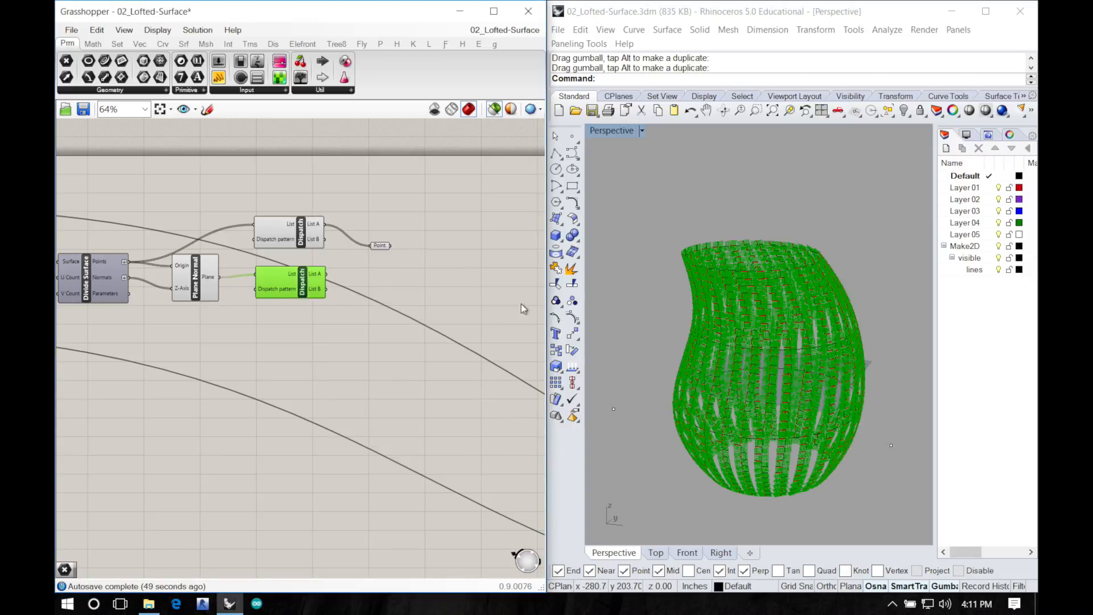
right_click_drag(762, 319, 667, 349)
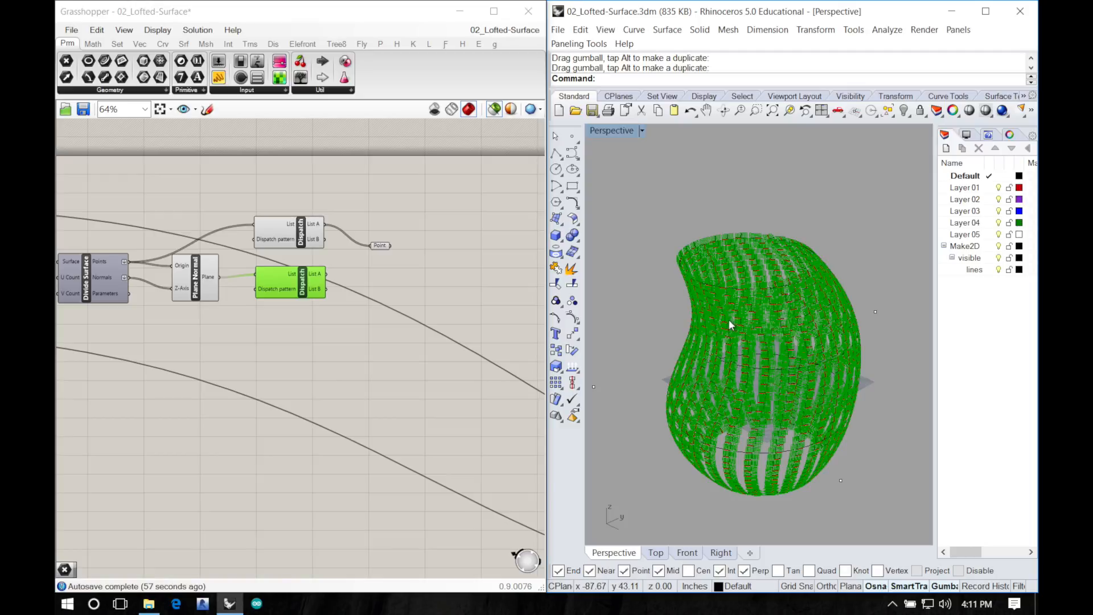
left_click(381, 245)
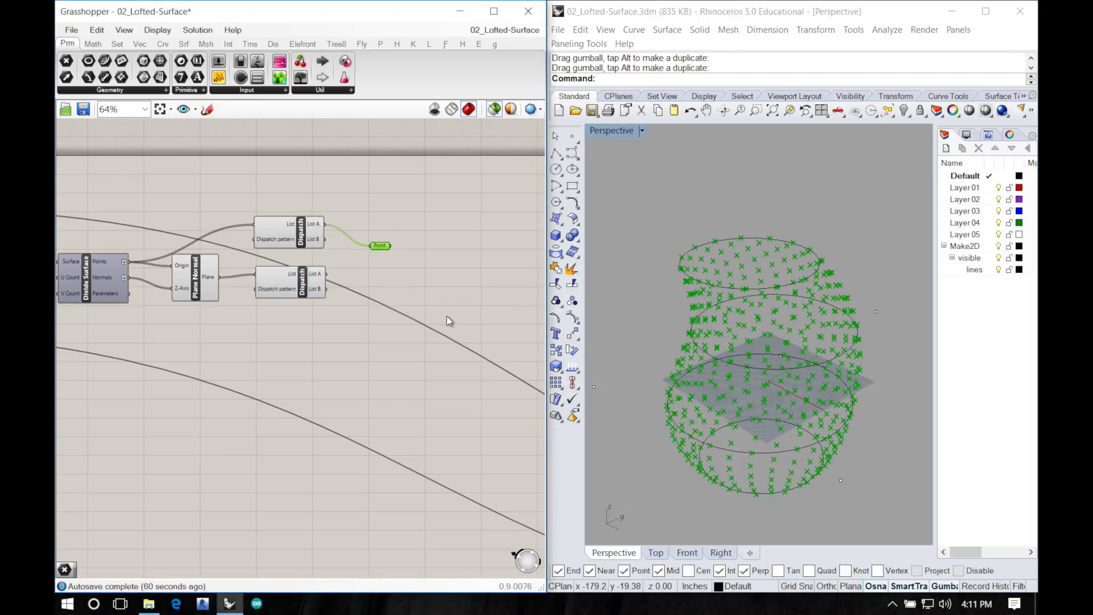
right_click_drag(670, 330, 701, 296)
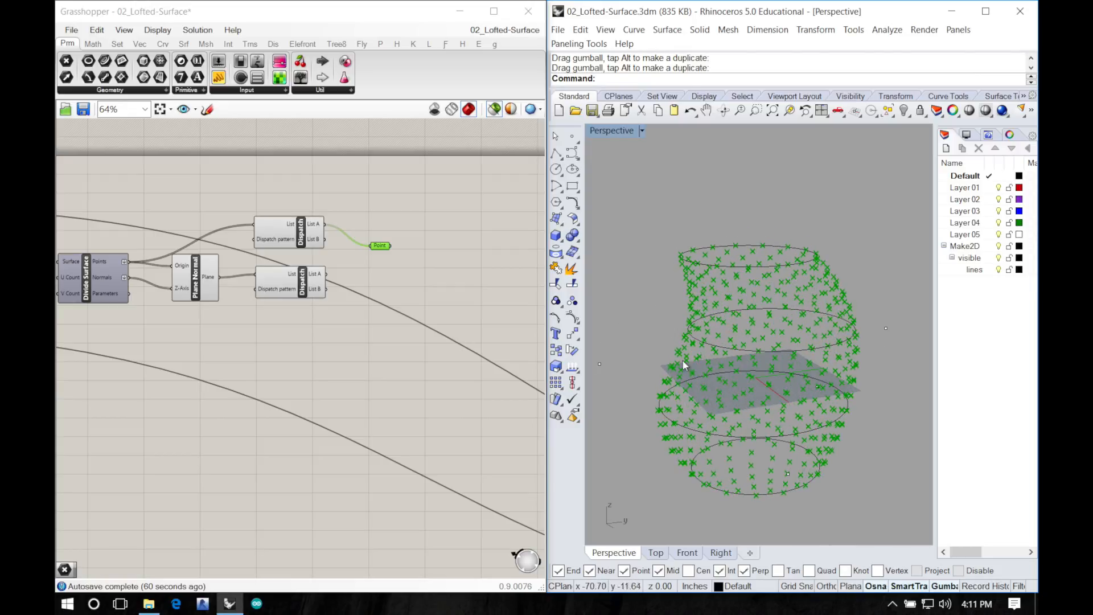
Step: Add a Plane Offset component and place it beside the plane Dispatch
right_click_drag(435, 376, 377, 367)
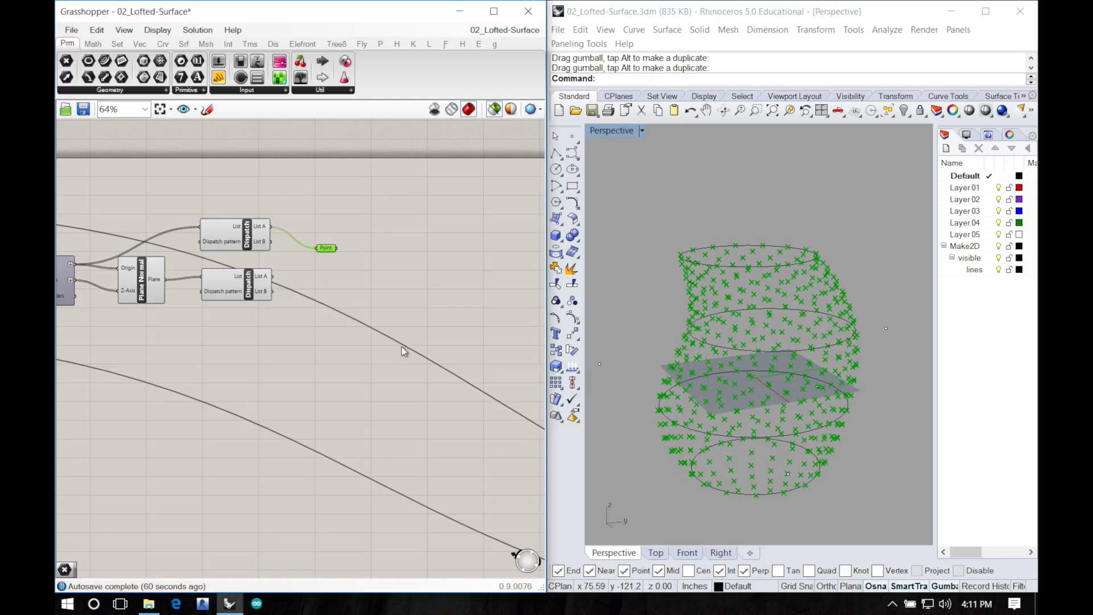
double_click(403, 308)
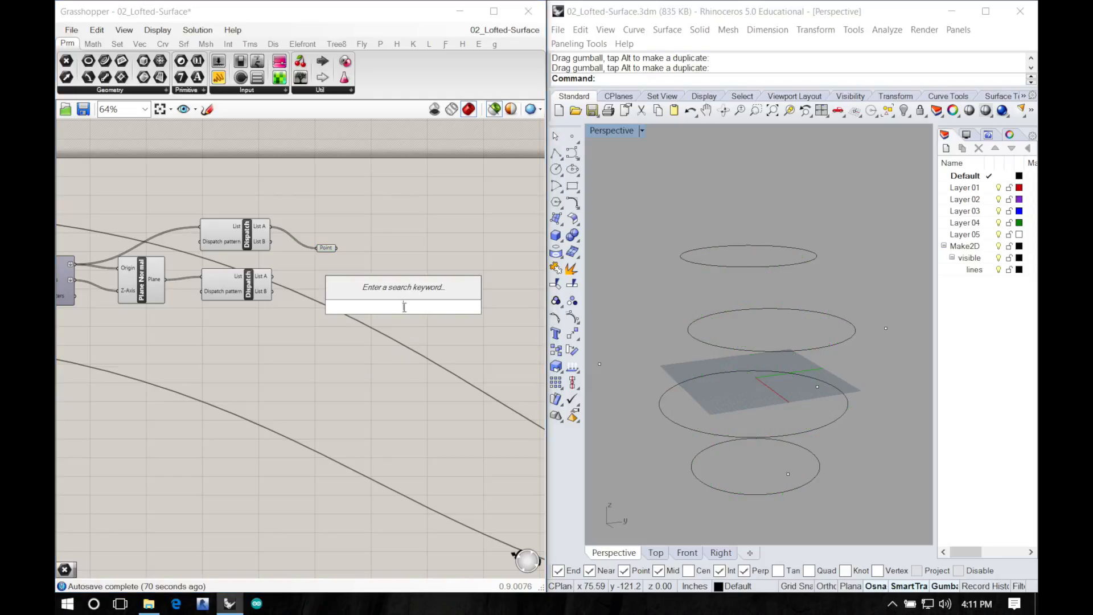
type("plane")
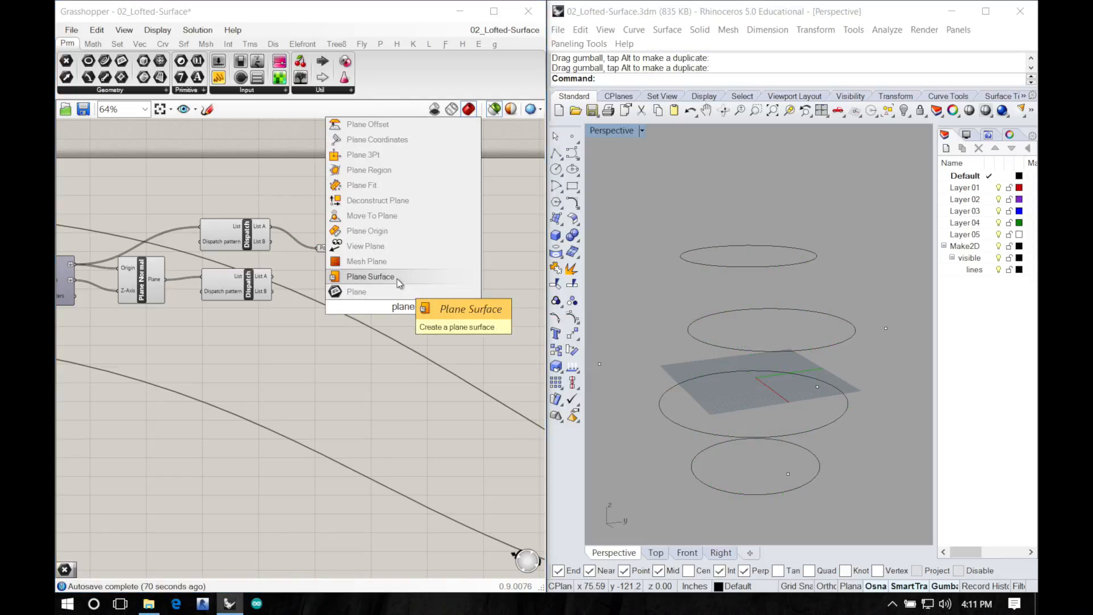
type(" off")
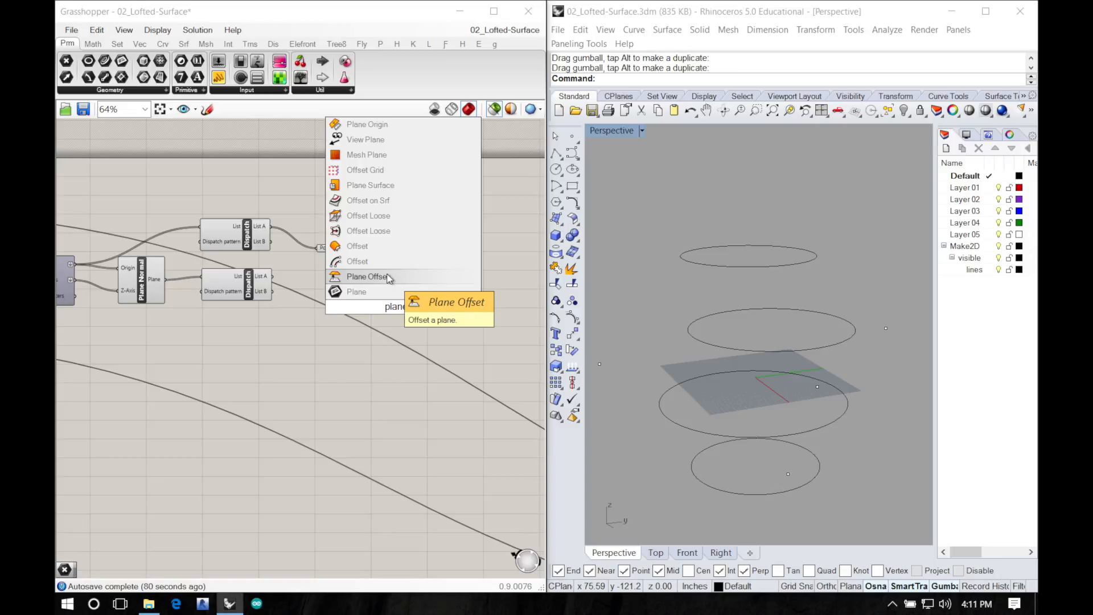
left_click(390, 278)
left_click_drag(398, 310, 357, 300)
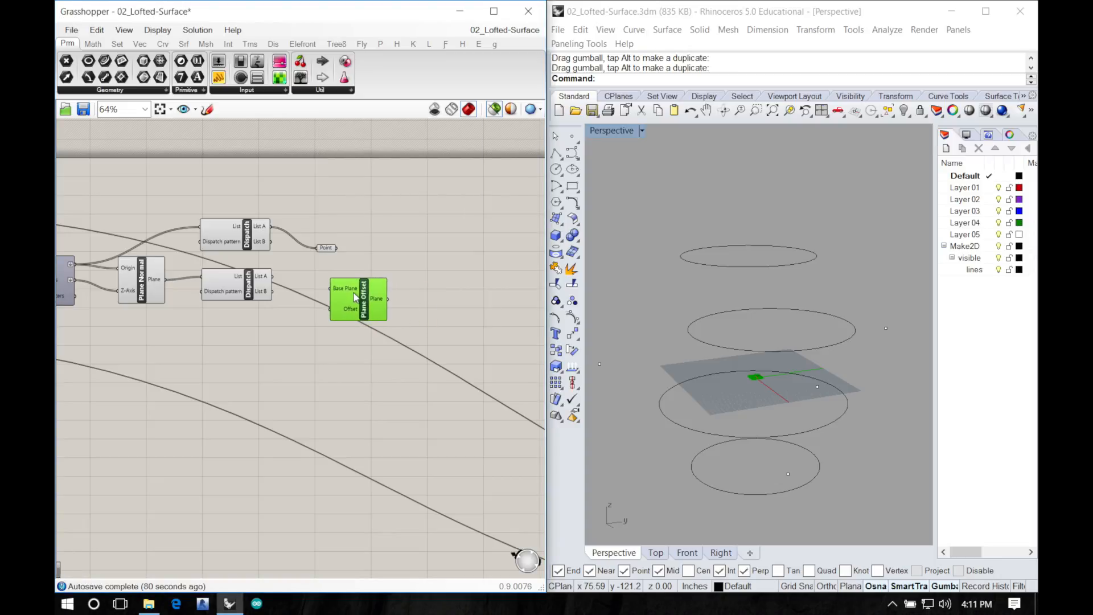
Step: Move the Point parameter above Plane Offset and connect the plane Dispatch's List A to Plane Offset's Base Plane
left_click_drag(332, 254, 365, 222)
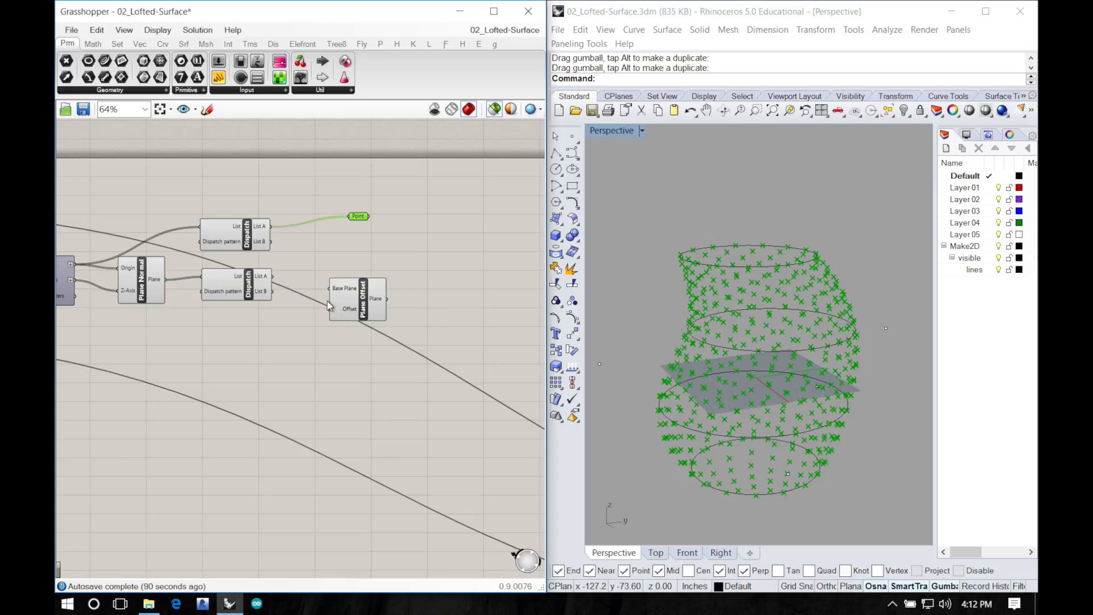
left_click_drag(362, 304, 361, 289)
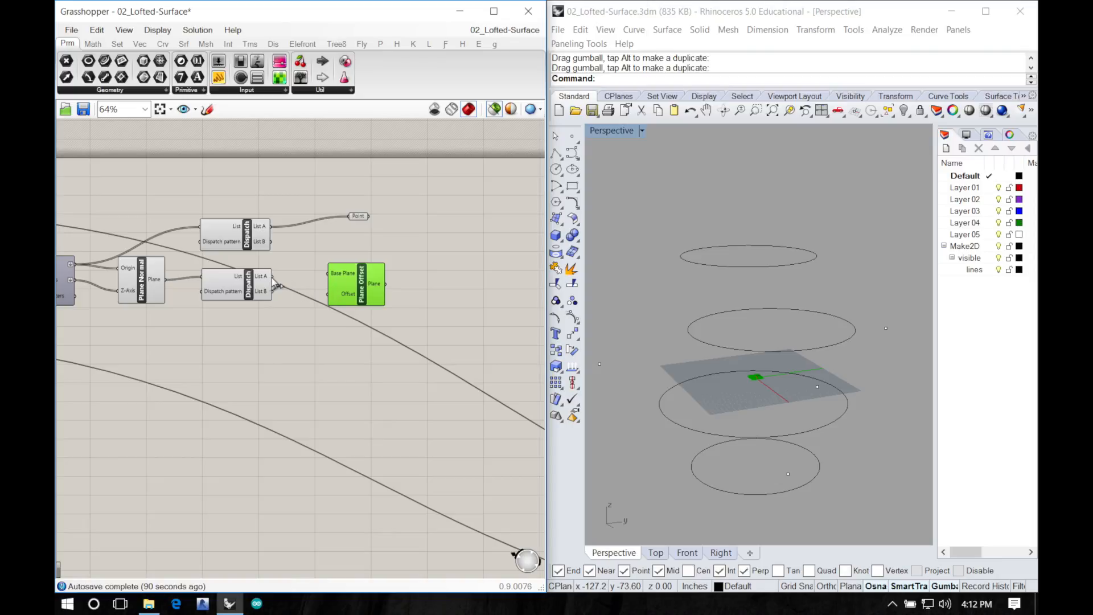
left_click_drag(272, 276, 332, 274)
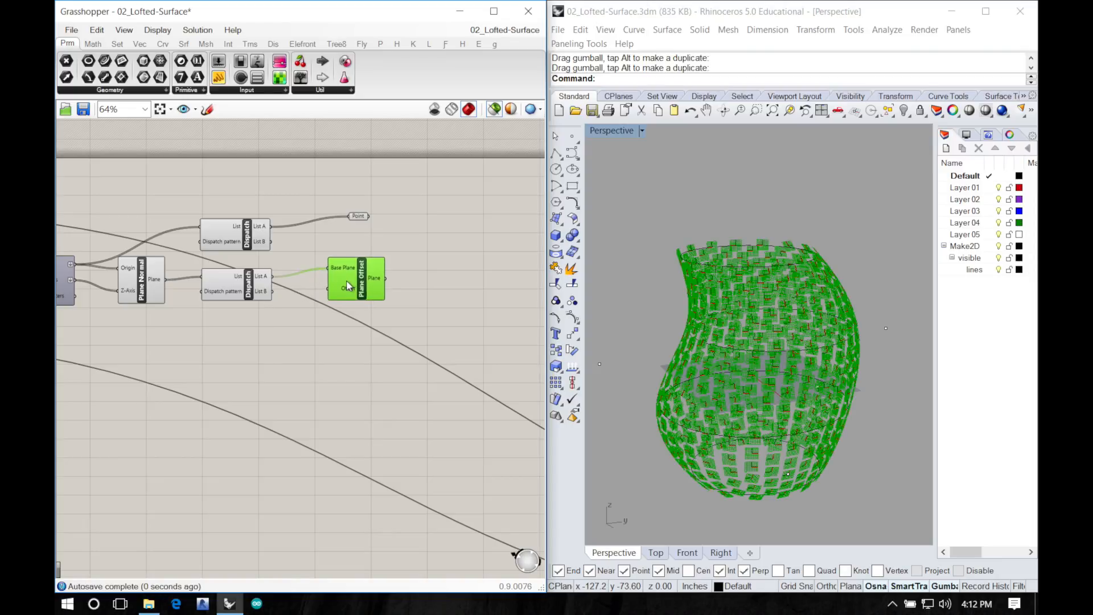
right_click_drag(676, 300, 735, 301)
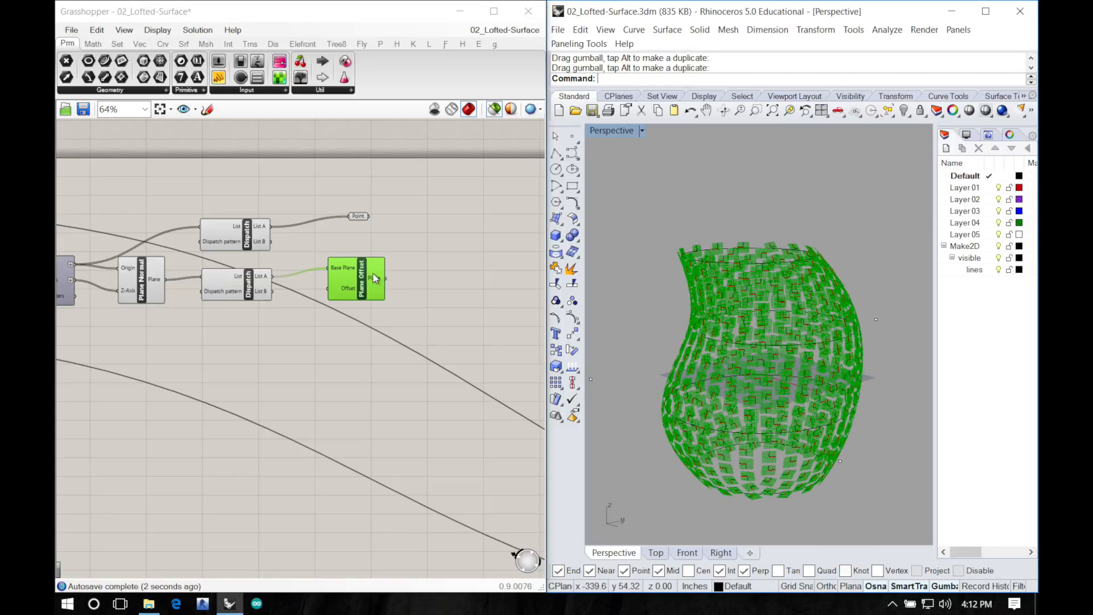
Step: Duplicate Plane Offset directly below the original and connect the plane Dispatch's List B to the copy's Base Plane
left_click(371, 275)
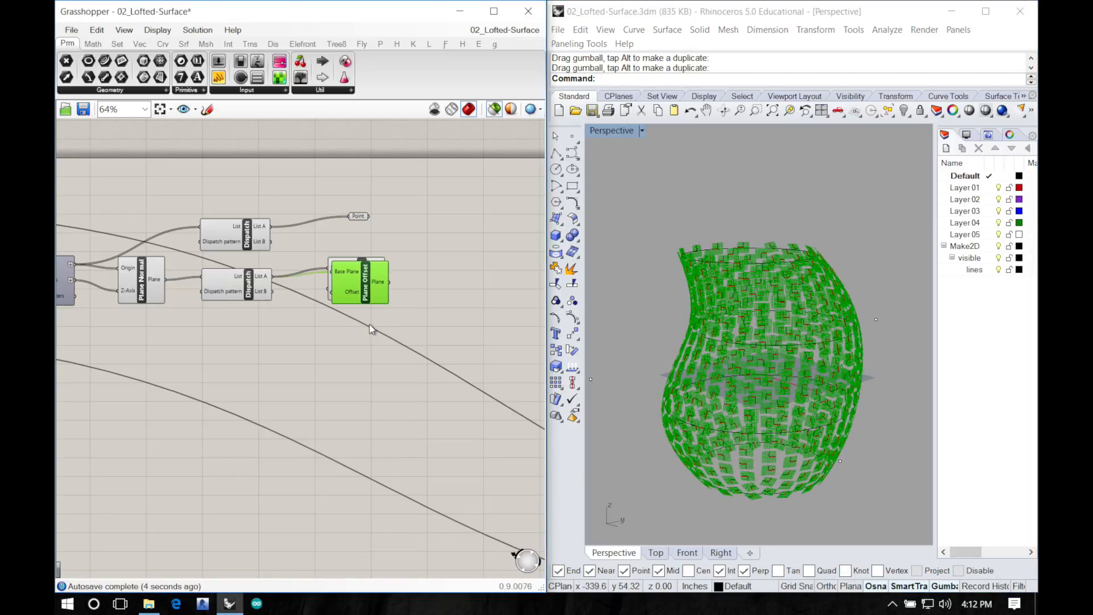
left_click_drag(370, 301, 364, 342, "alt")
left_click_drag(315, 308, 329, 317)
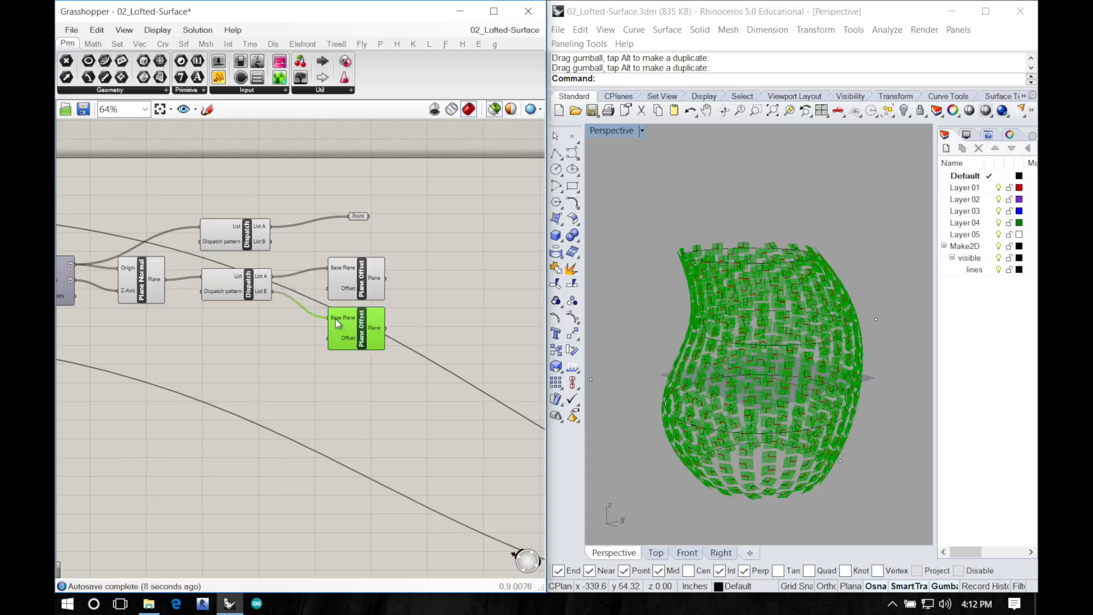
left_click(349, 292)
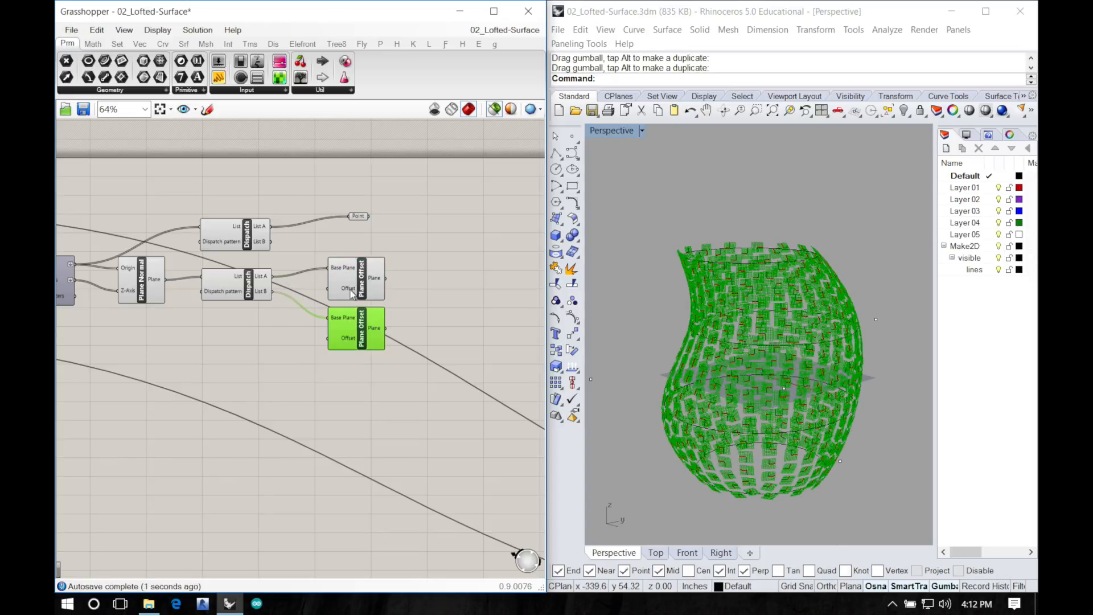
Step: Duplicate the Point parameter just below the original and connect the copy to the points Dispatch's List B
left_click(363, 218)
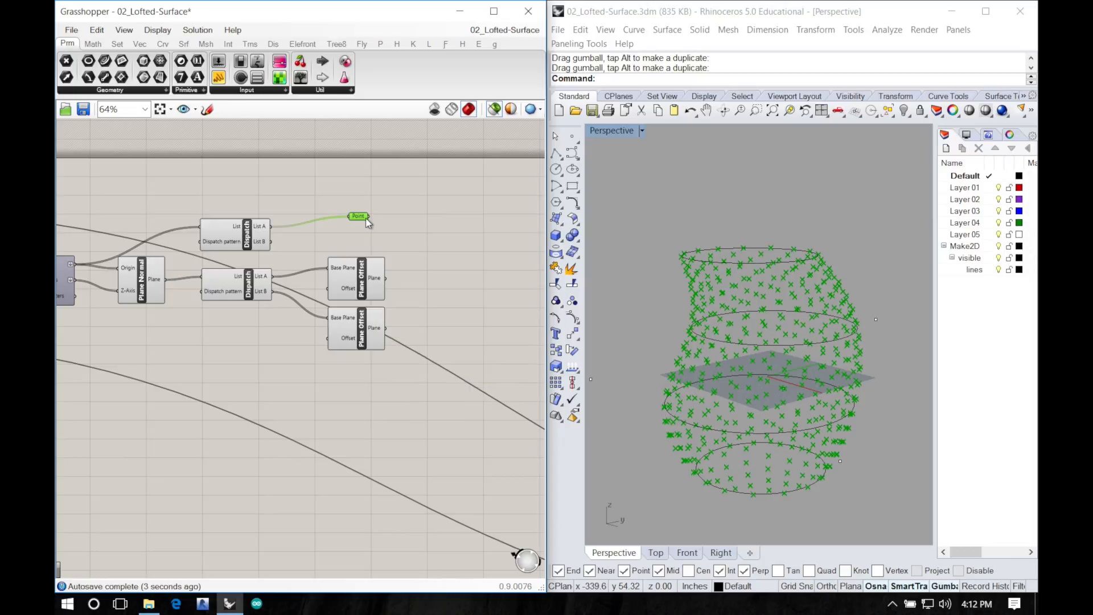
left_click_drag(366, 218, 359, 240, "alt")
left_click_drag(269, 245, 352, 239)
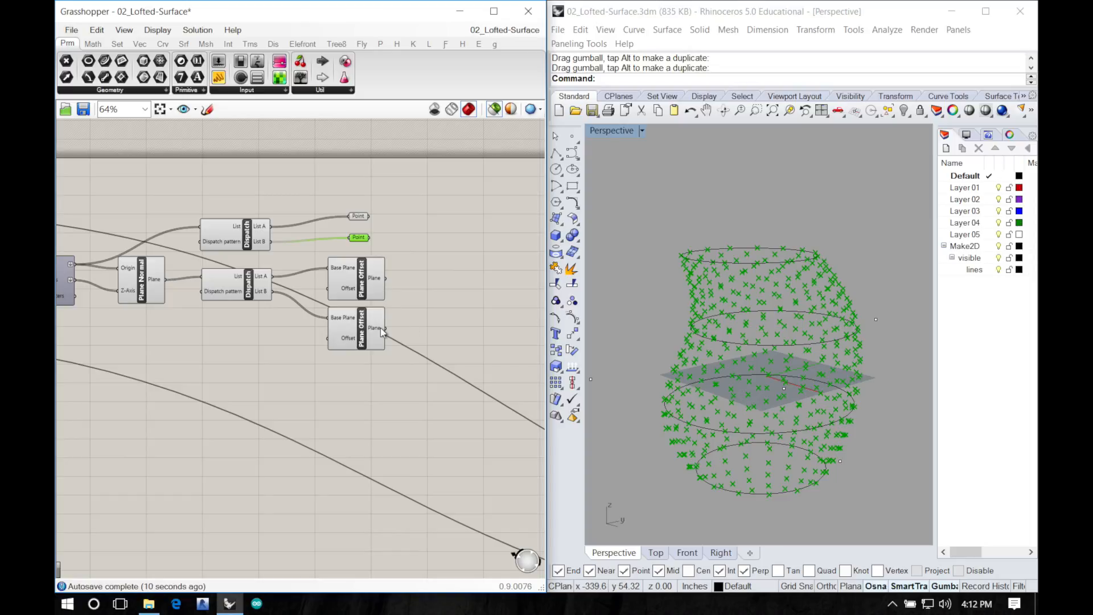
right_click_drag(788, 352, 711, 319)
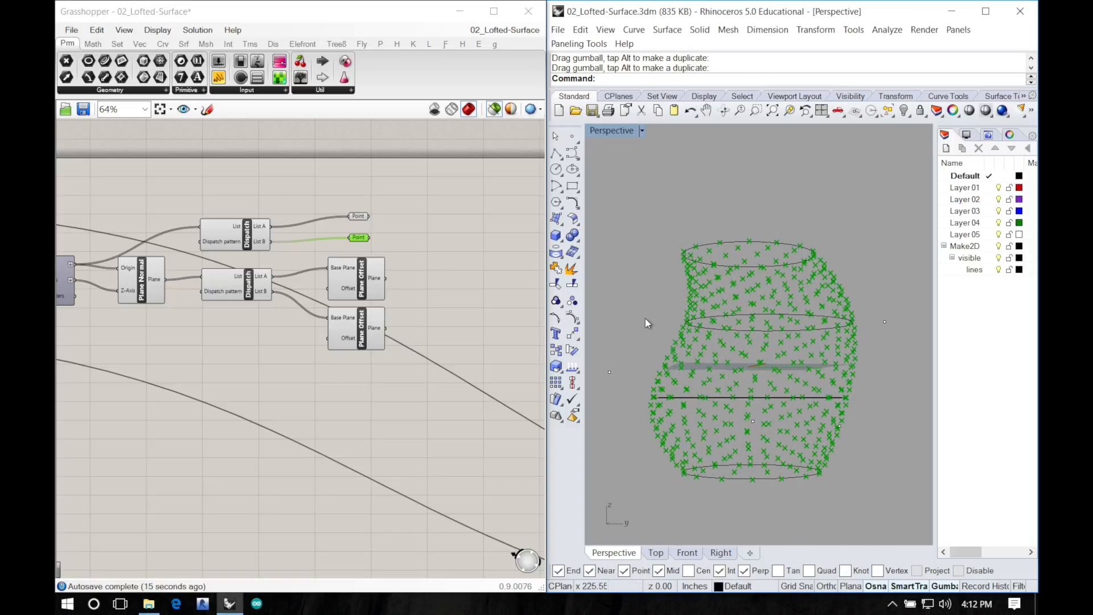
Step: Add a Negative component beside the lower Plane Offset and connect its Result to that component's Offset
double_click(271, 351)
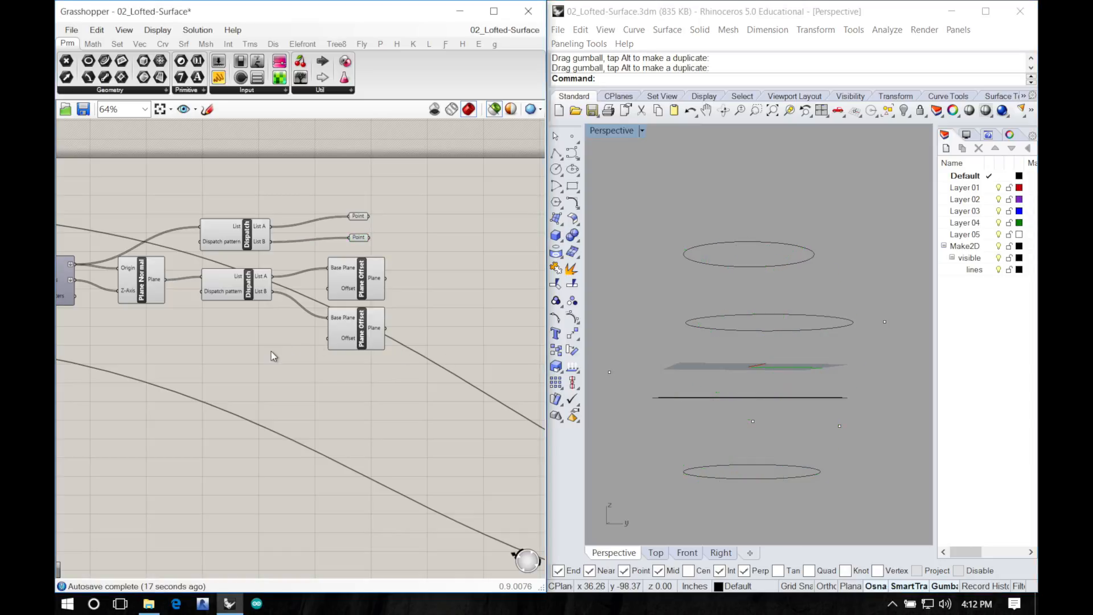
type("nigativ")
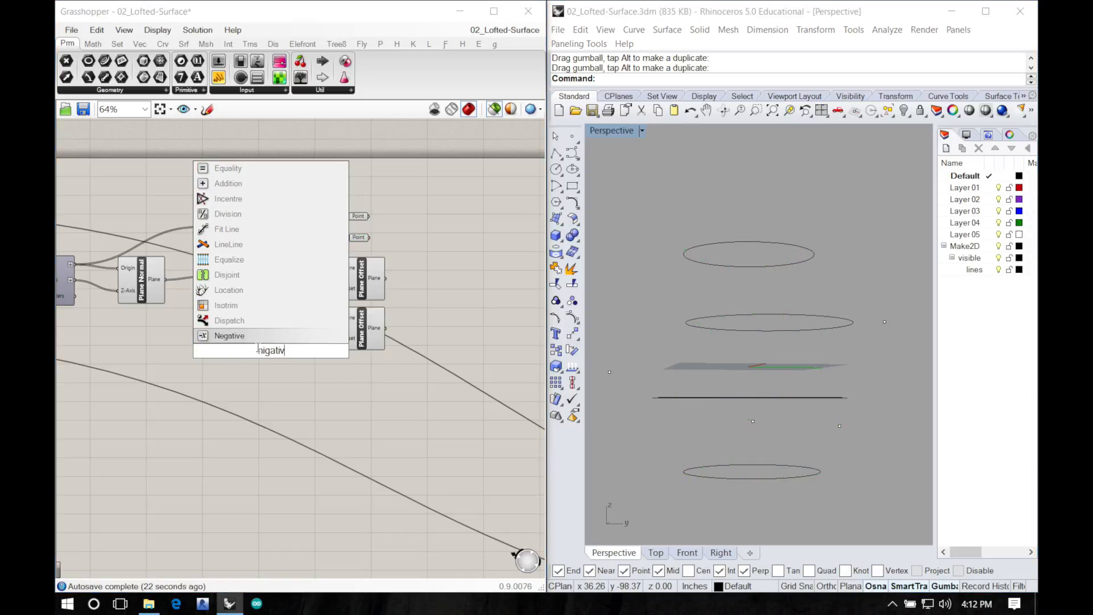
key("Return")
left_click_drag(270, 353, 329, 338)
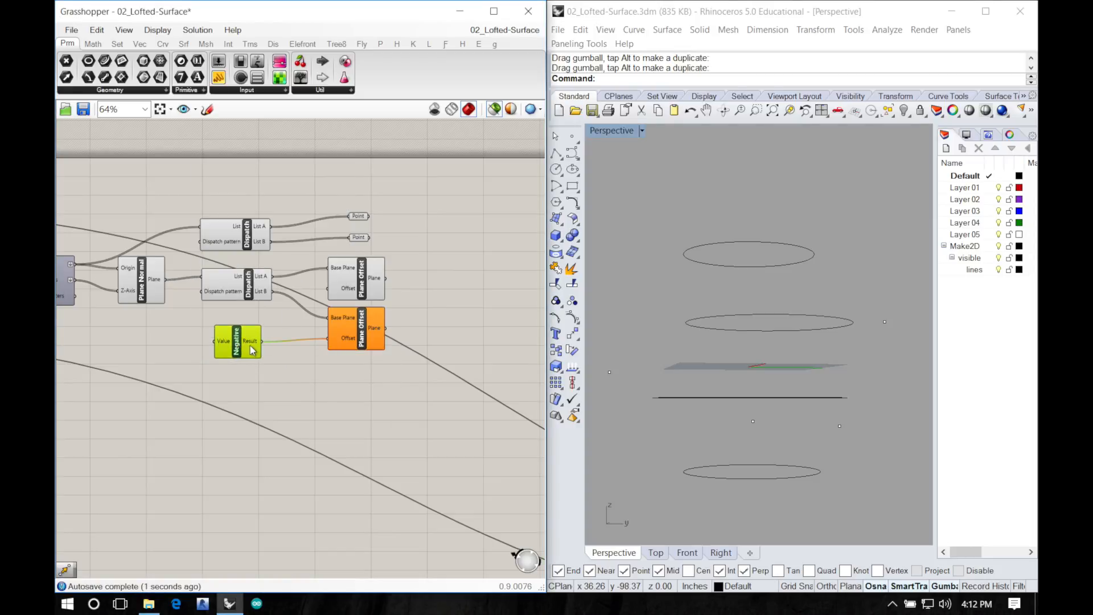
left_click_drag(252, 350, 288, 348)
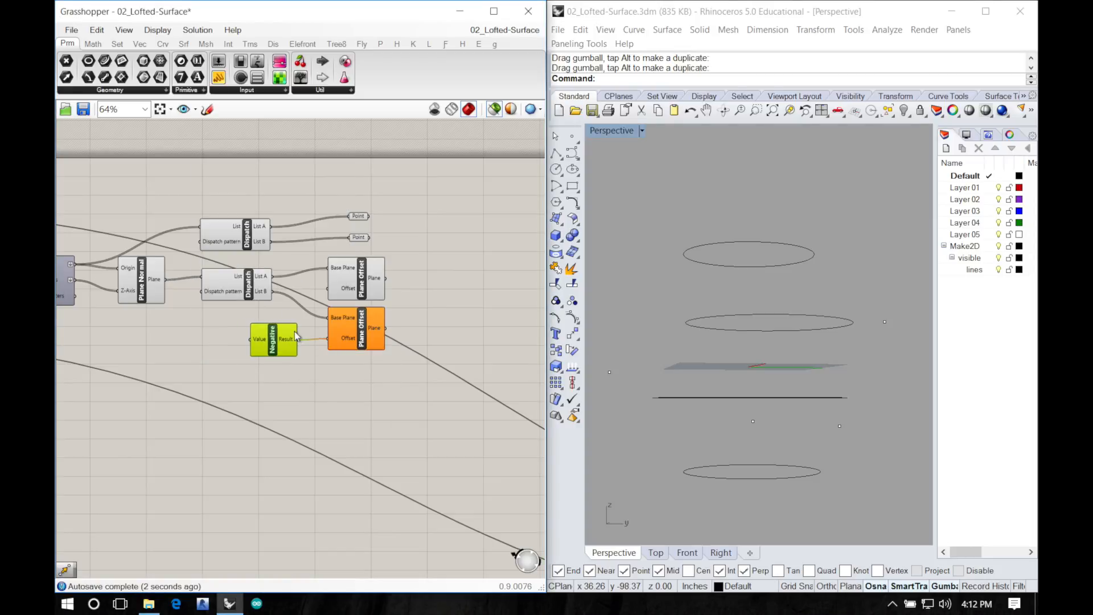
Step: Add a Number parameter and connect it to Negative's Value and the upper Plane Offset's Offset
double_click(184, 367)
type("number")
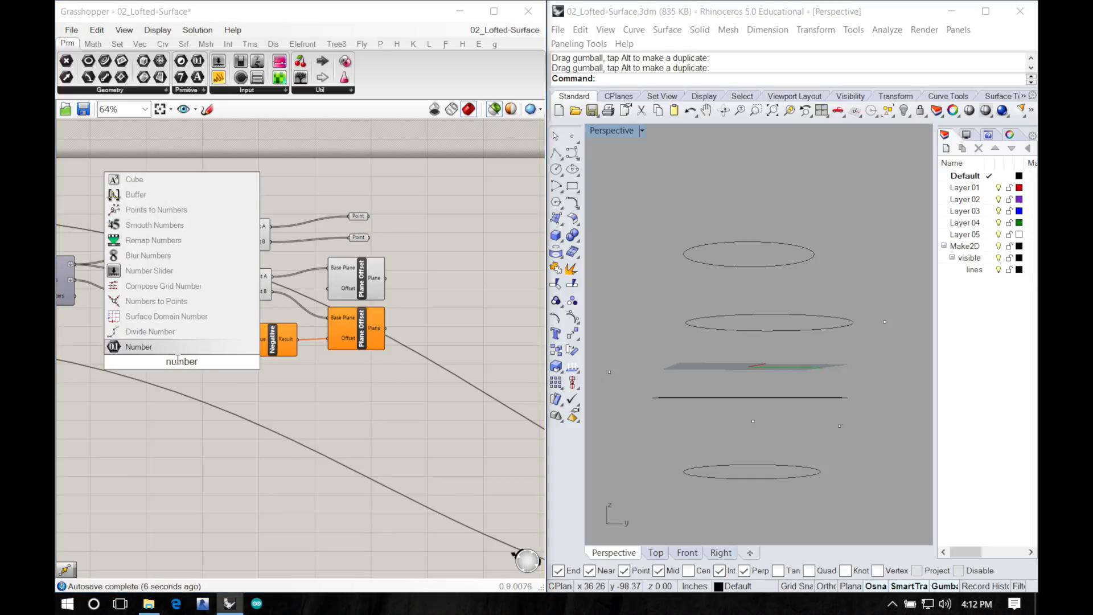
key("Return")
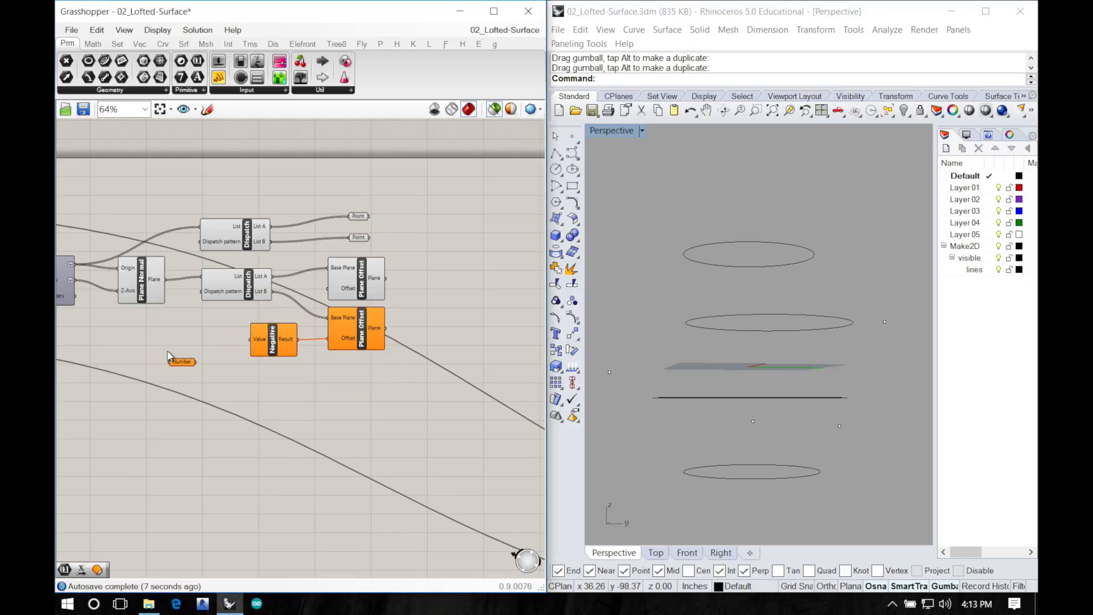
left_click_drag(189, 362, 251, 339)
left_click_drag(316, 303, 329, 288)
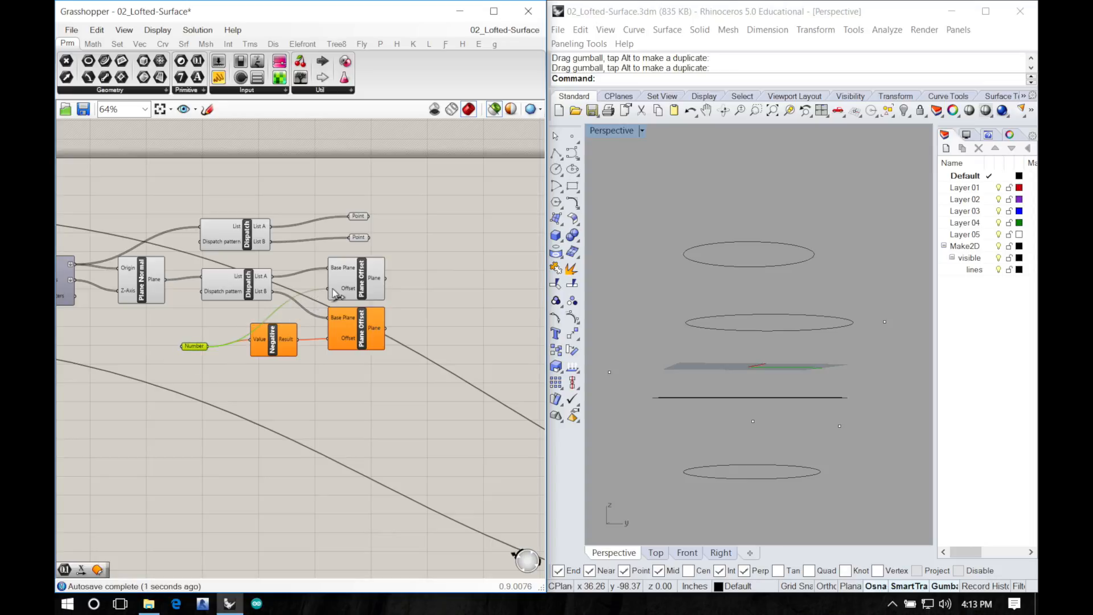
Step: Move the unused number slider next to the Number parameter and connect it as that parameter's input
left_click(182, 377)
right_click_drag(182, 377, 328, 352)
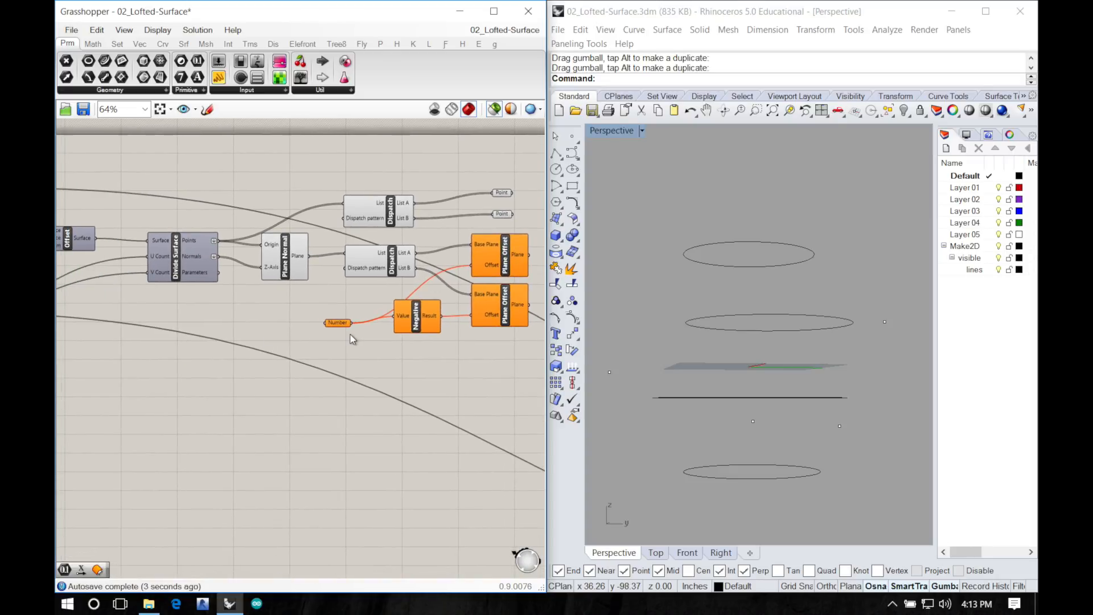
right_click_drag(199, 380, 335, 373)
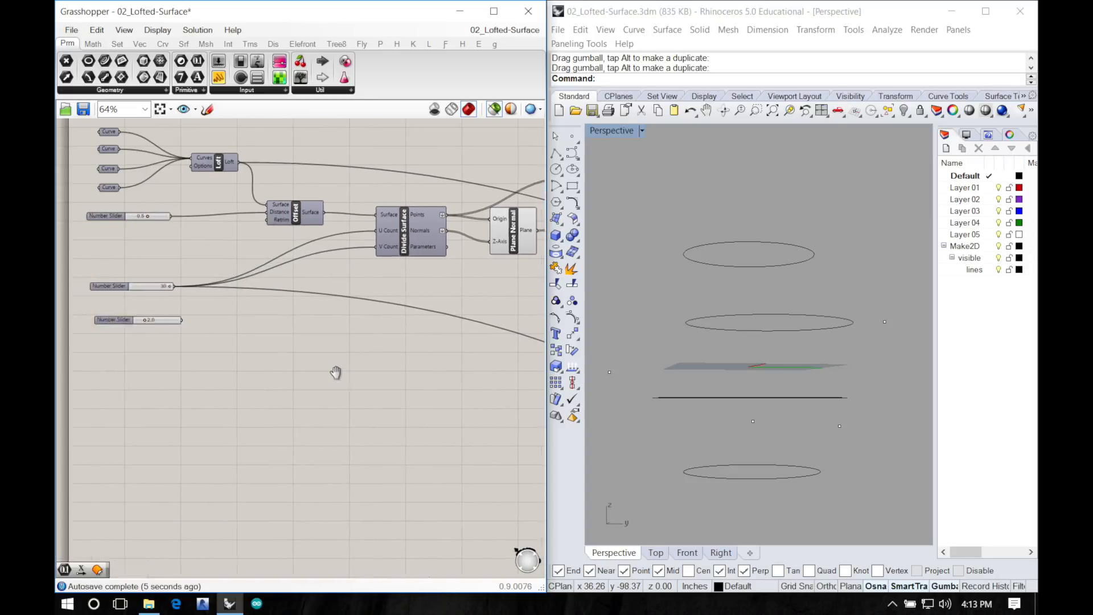
left_click_drag(163, 328, 307, 323)
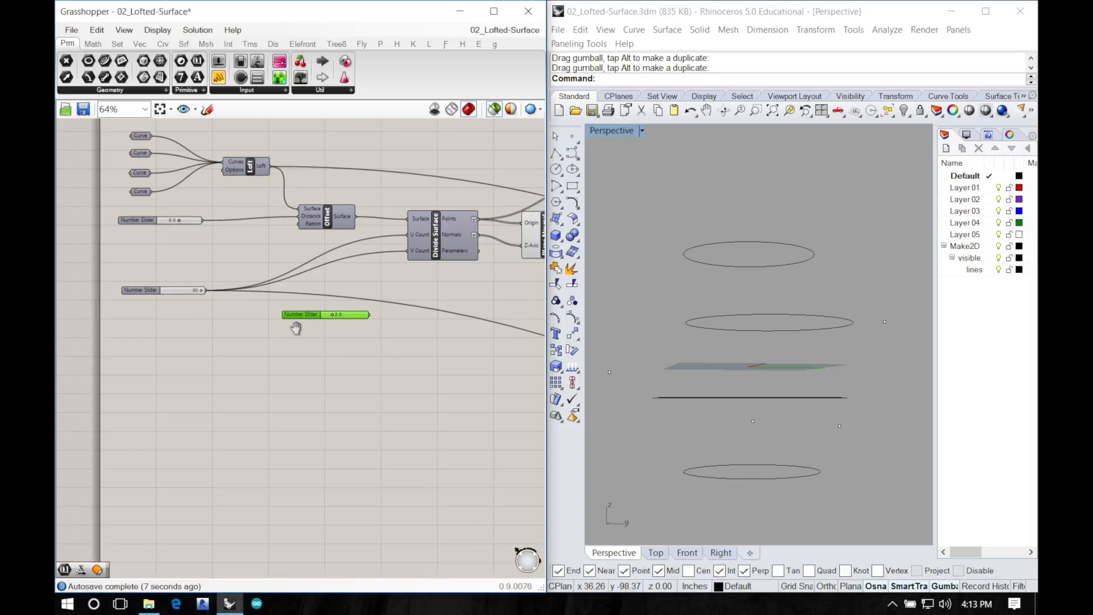
right_click_drag(307, 323, 98, 333)
left_click(97, 334)
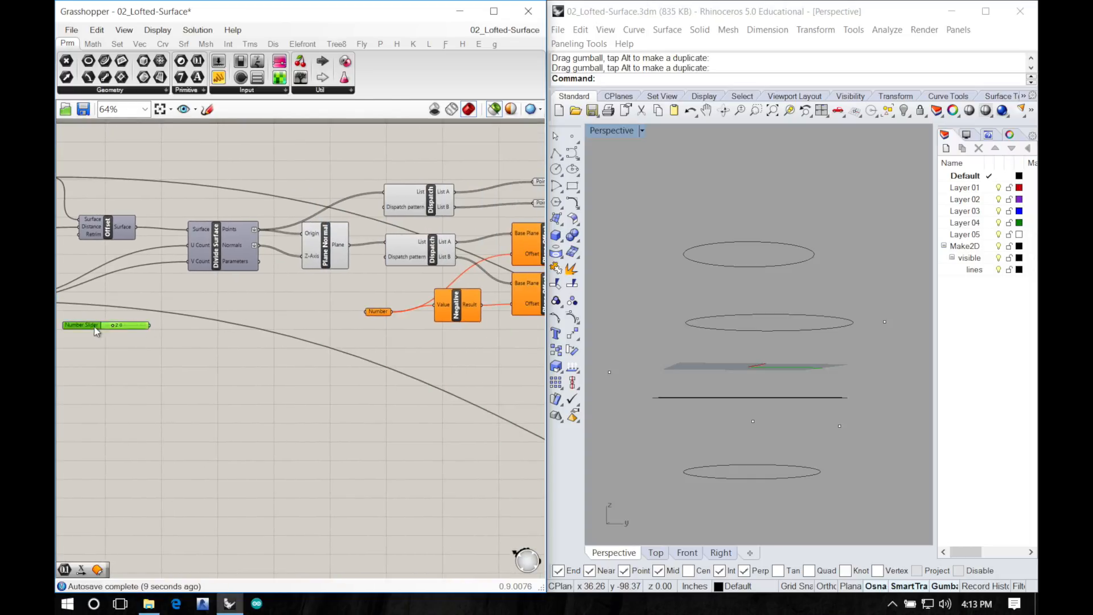
left_click_drag(94, 326, 365, 323)
right_click_drag(365, 322, 232, 358)
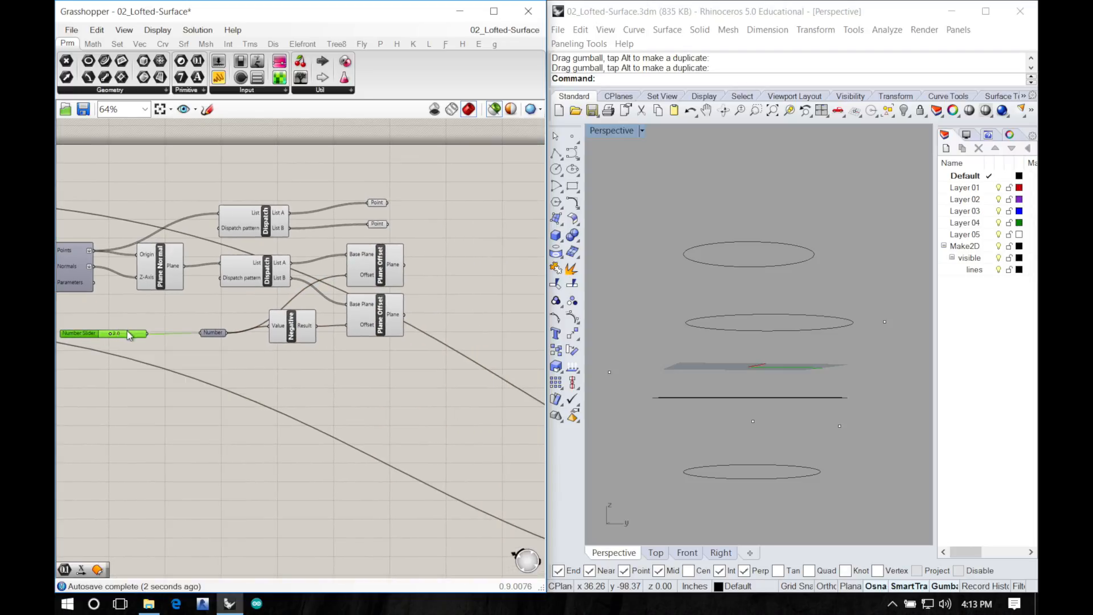
Step: Compare the offset planes of the upper and lower Plane Offset components on the vase
mouse_move(211, 335)
left_click(388, 326)
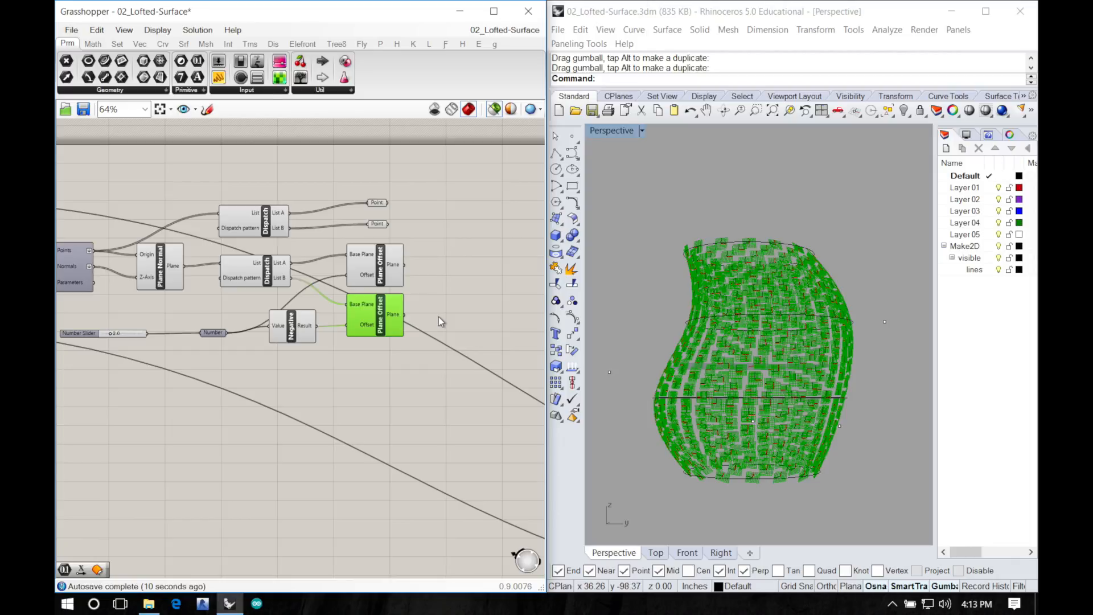
right_click_drag(709, 308, 692, 339)
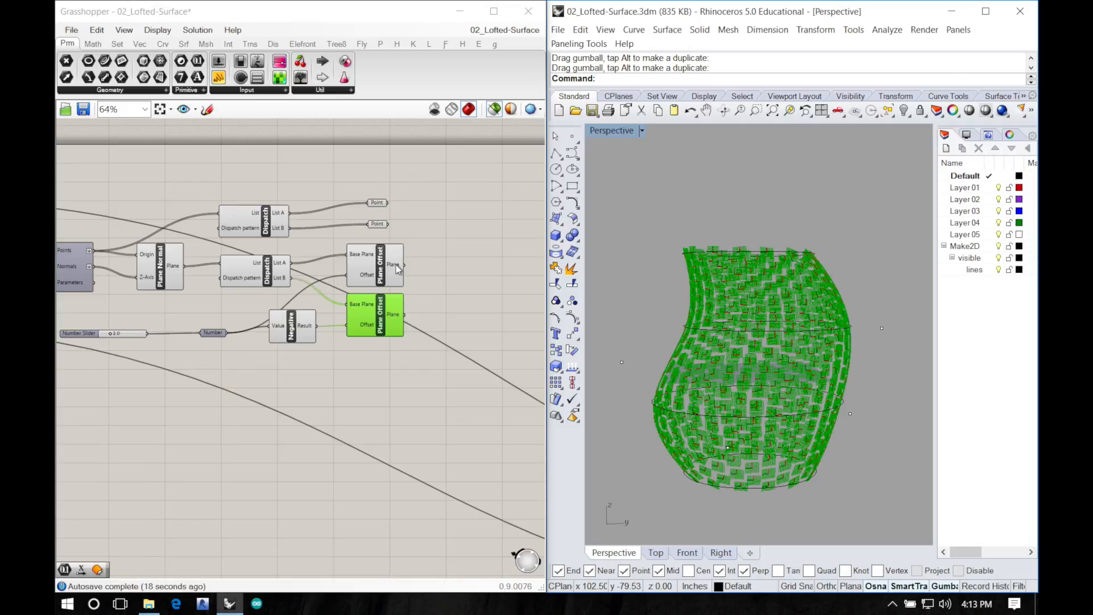
left_click(380, 274)
left_click(389, 323)
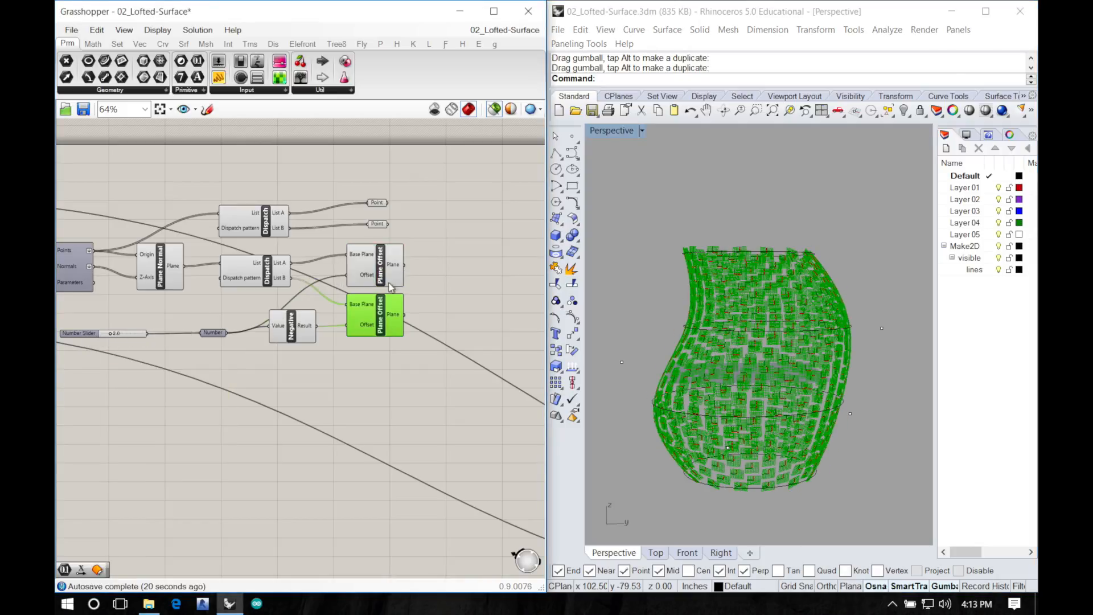
left_click(389, 273)
left_click(387, 320)
left_click(389, 273)
left_click(386, 320)
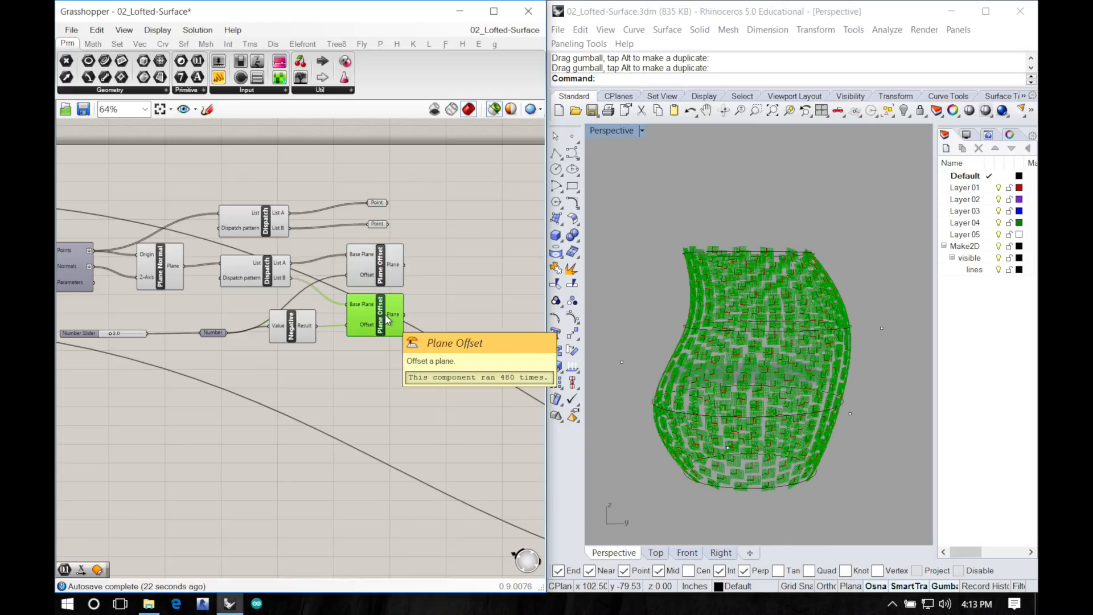
Step: Add an Orient component and place it to the right of the two Plane Offset components
right_click_drag(381, 326, 361, 320)
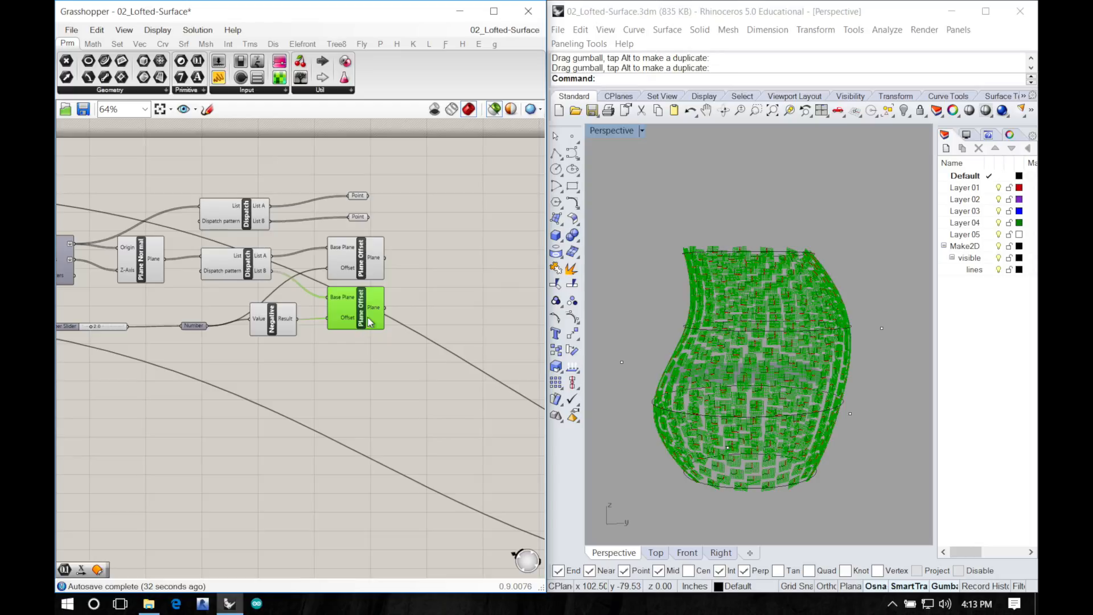
double_click(459, 285)
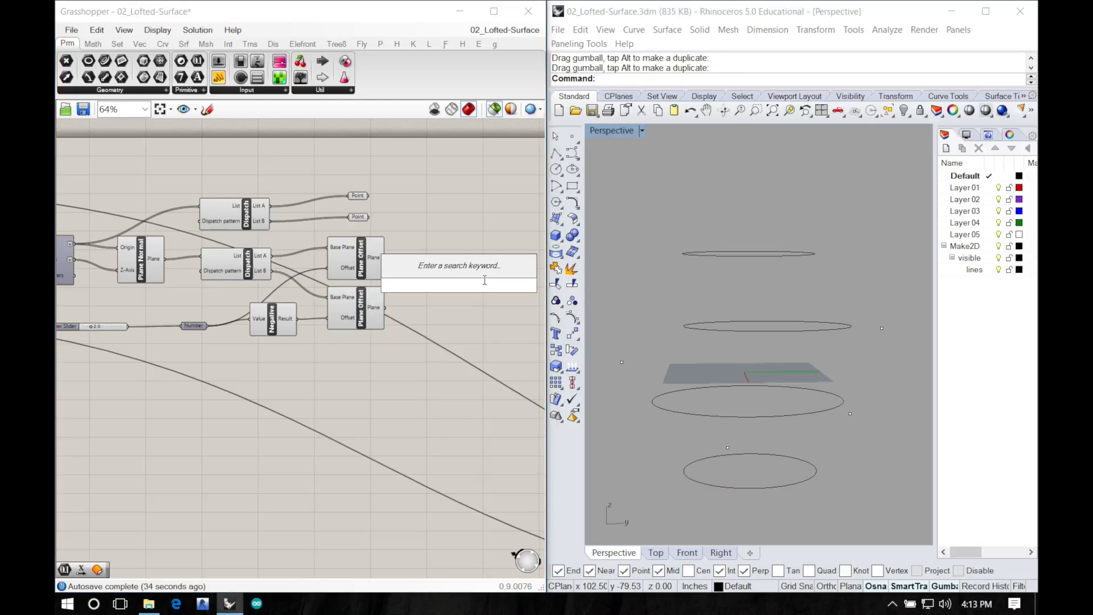
type("orient")
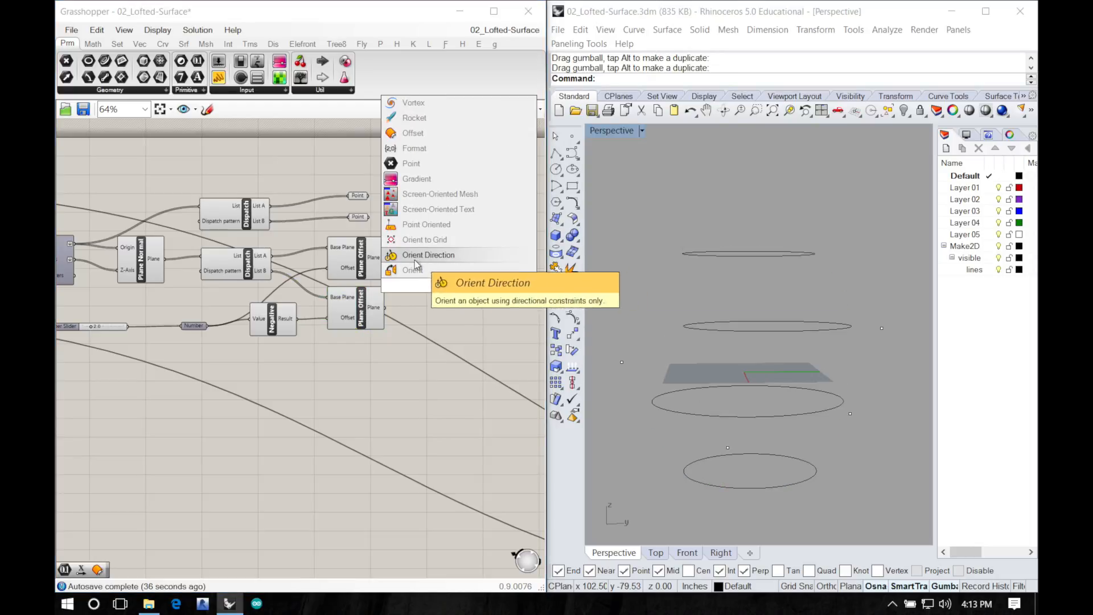
left_click(411, 272)
right_click_drag(452, 306, 330, 296)
left_click_drag(347, 279, 415, 259)
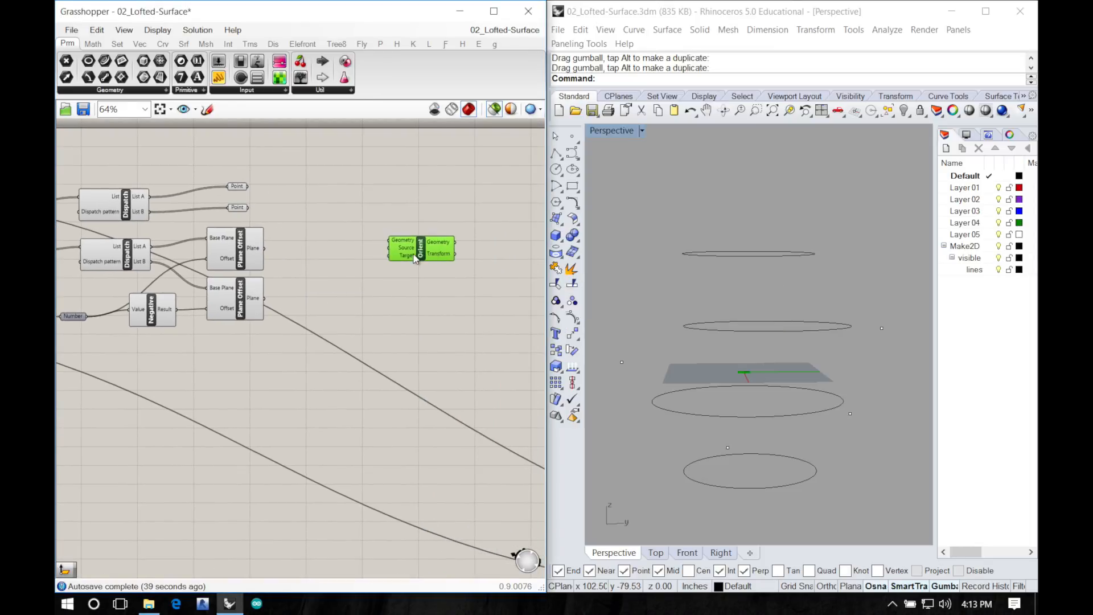
left_click(363, 269)
right_click_drag(365, 269, 393, 280)
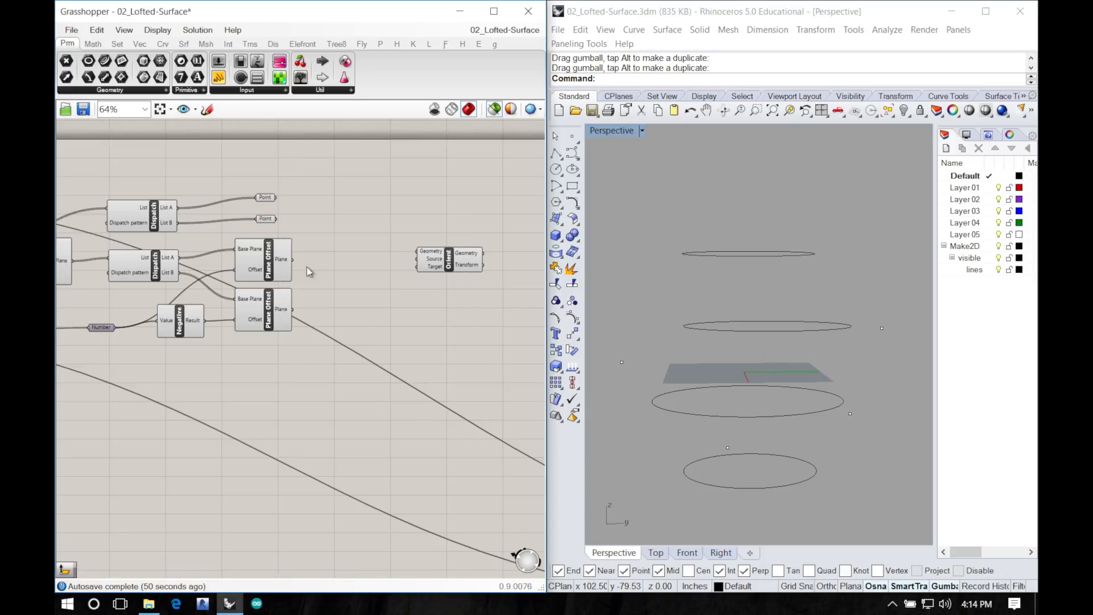
left_click(280, 265)
left_click(276, 308)
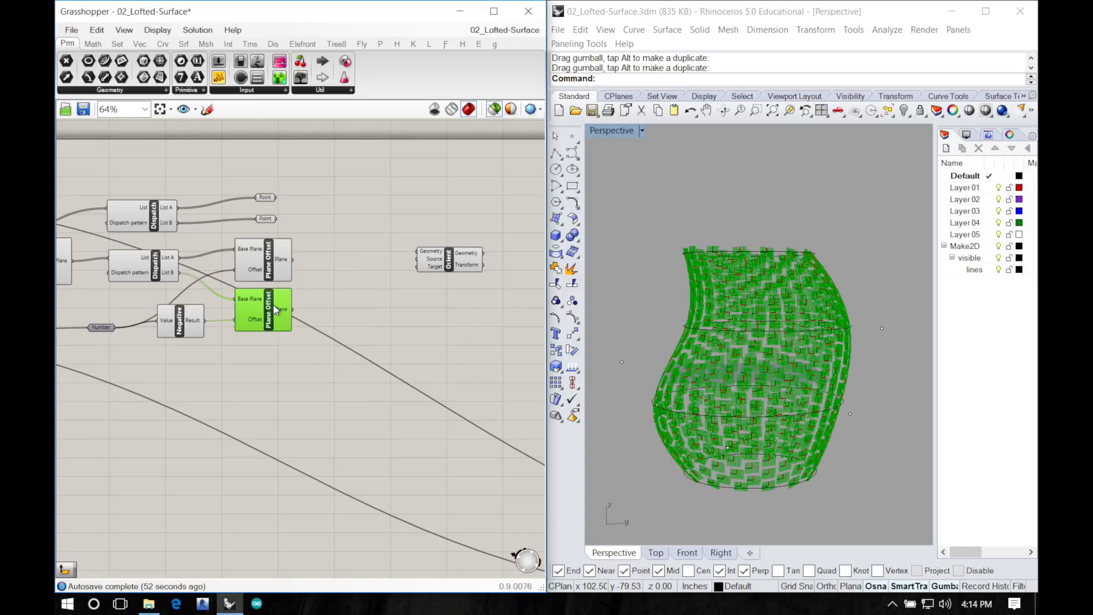
double_click(354, 305)
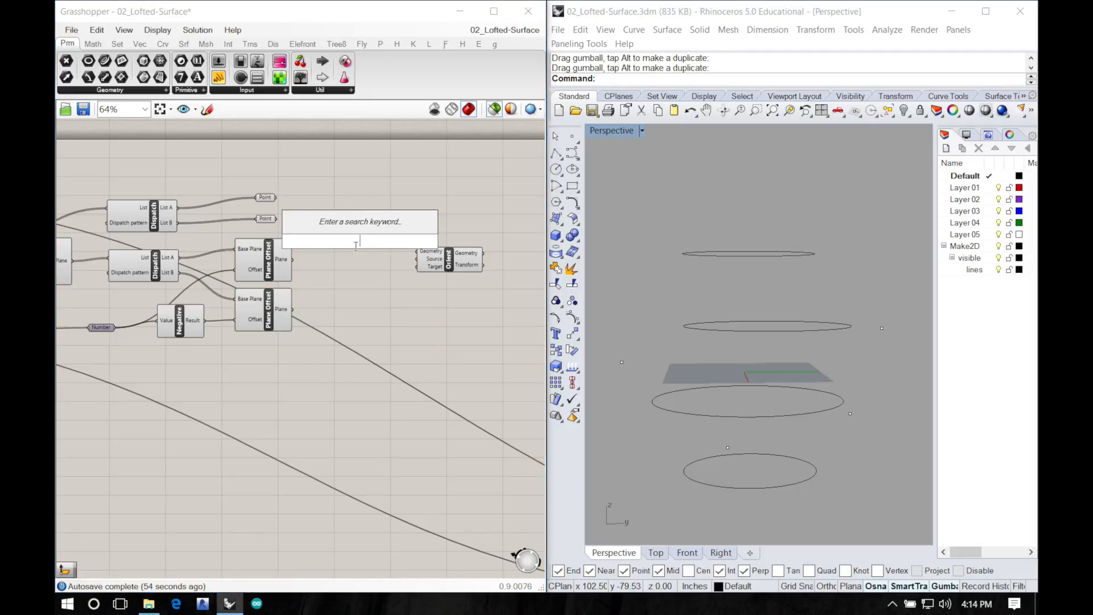
left_click(365, 190)
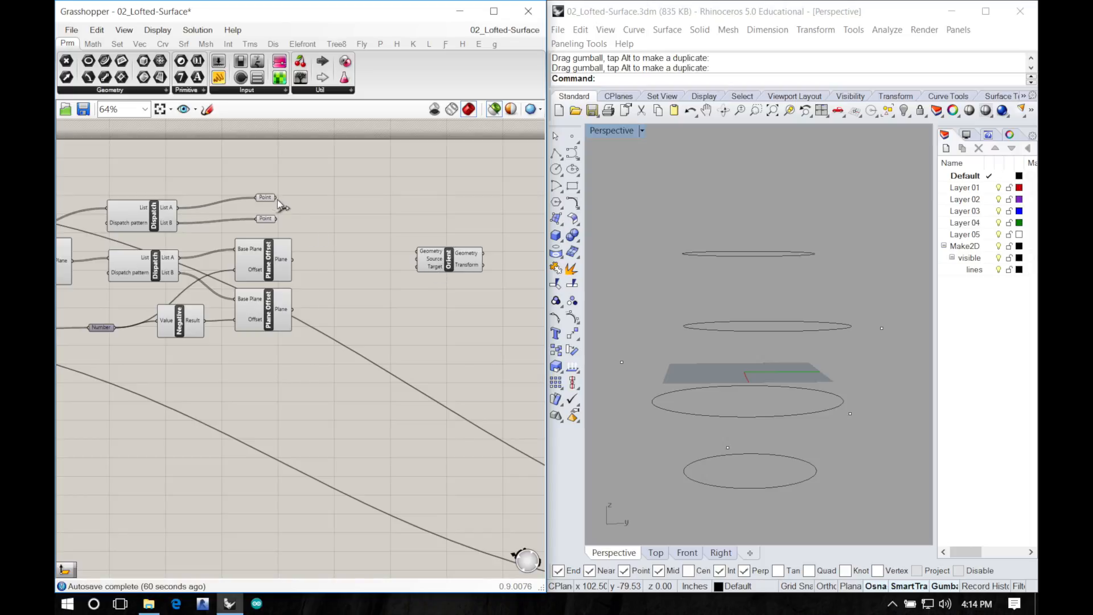
Step: Connect the upper Point to Orient's Geometry, the upper Plane Offset to Target and the plane Dispatch's List A to Source, and inspect the oriented points
left_click_drag(278, 199, 425, 252)
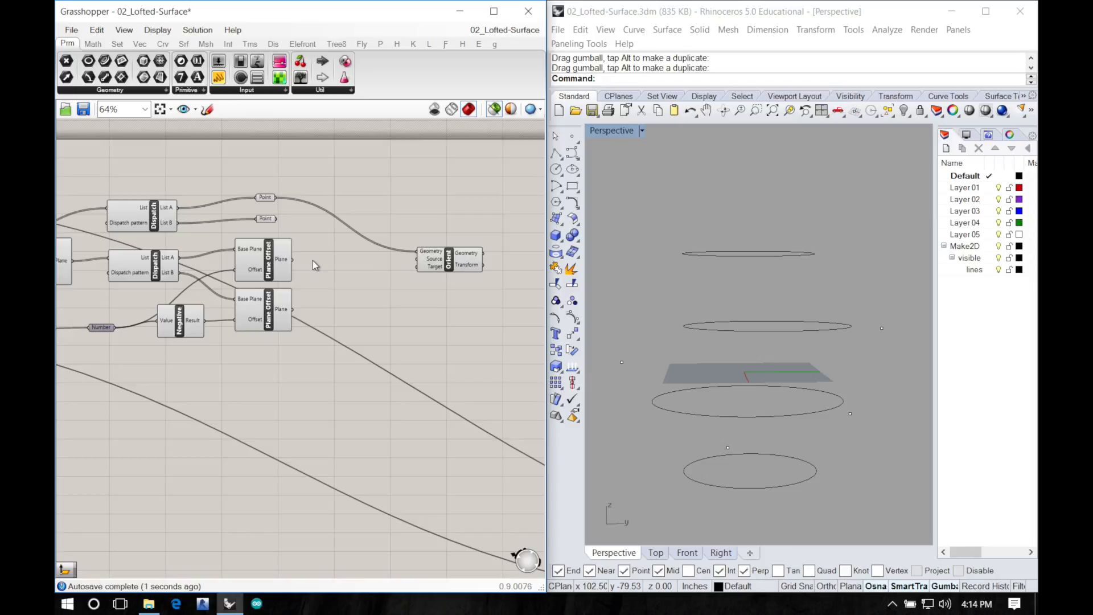
left_click_drag(293, 261, 418, 266)
left_click(272, 265)
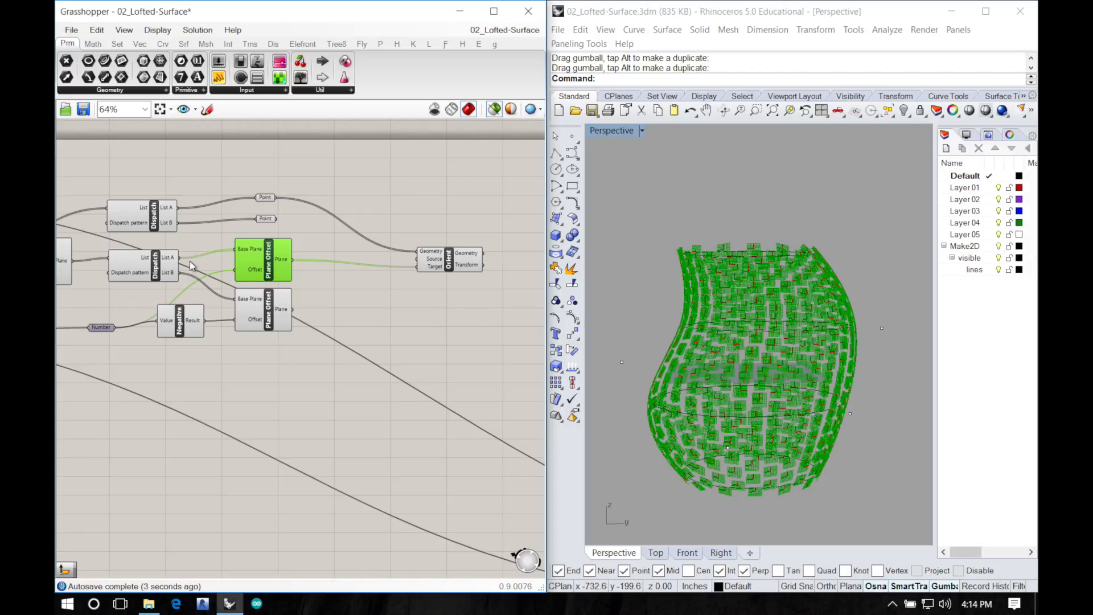
left_click_drag(179, 257, 418, 264)
left_click(430, 301)
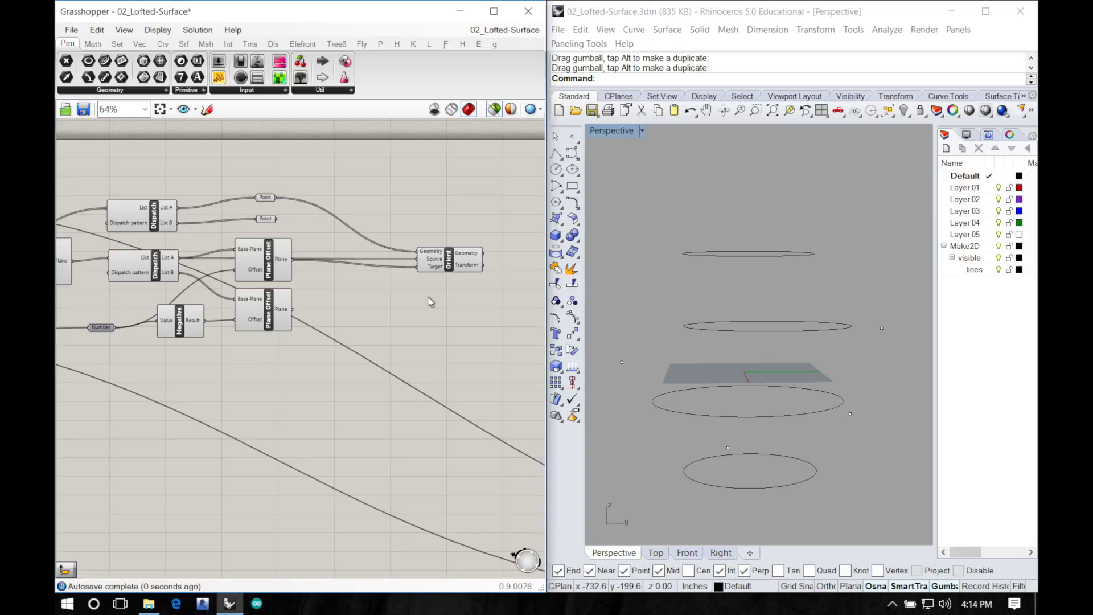
left_click(477, 262)
right_click_drag(687, 305, 689, 344)
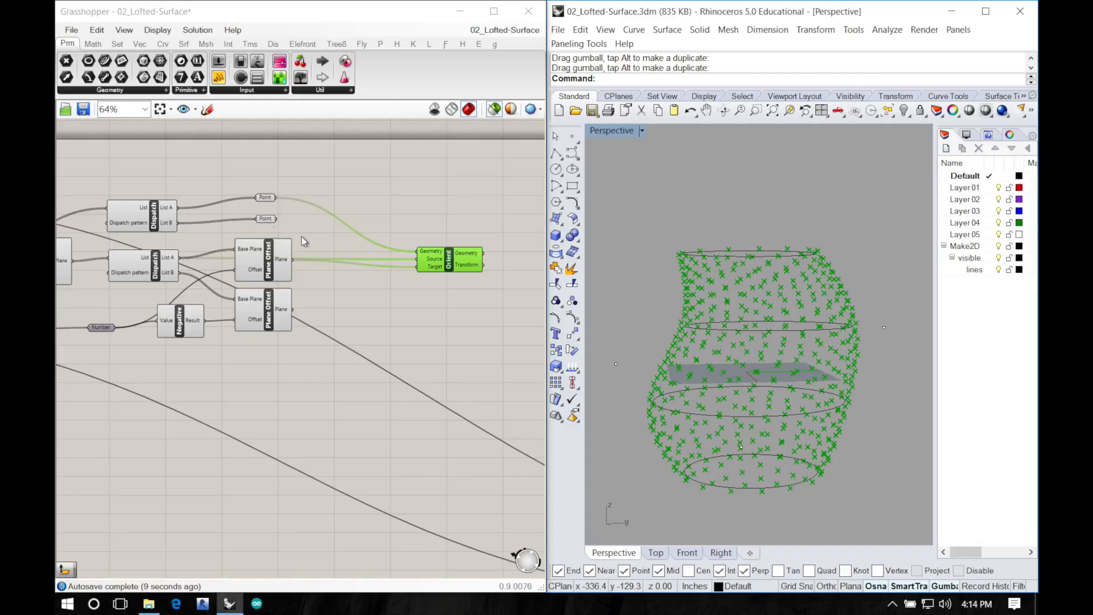
Step: Add the lower Point to Orient's Geometry, the lower Plane Offset to Target and the plane Dispatch's List B to Source, and inspect the combined points
left_click(277, 221)
left_click_drag(277, 221, 418, 259)
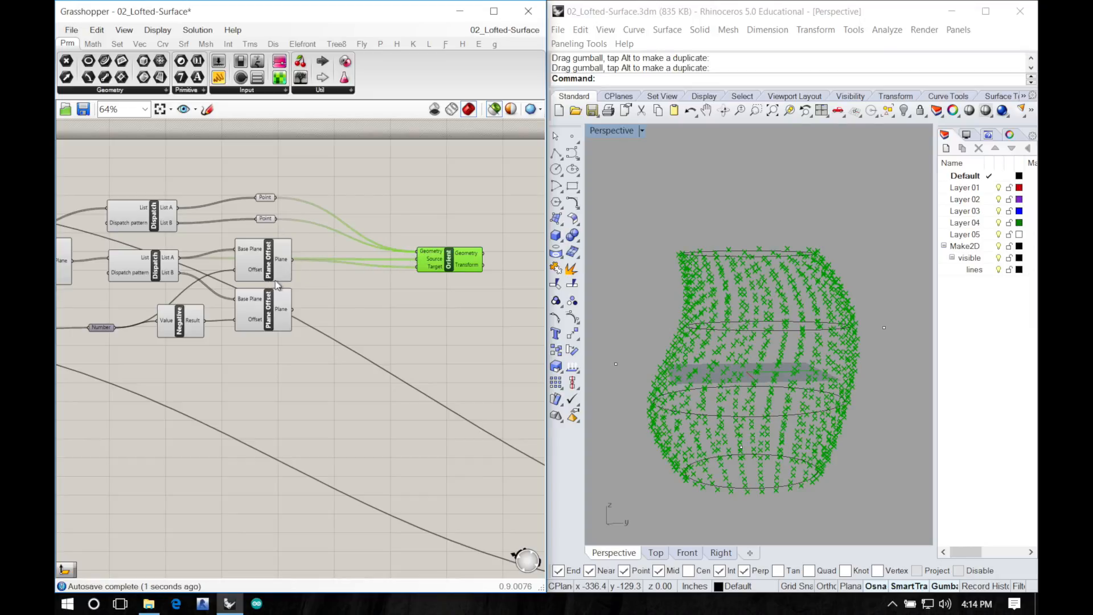
left_click_drag(293, 309, 420, 267)
left_click_drag(181, 273, 416, 260)
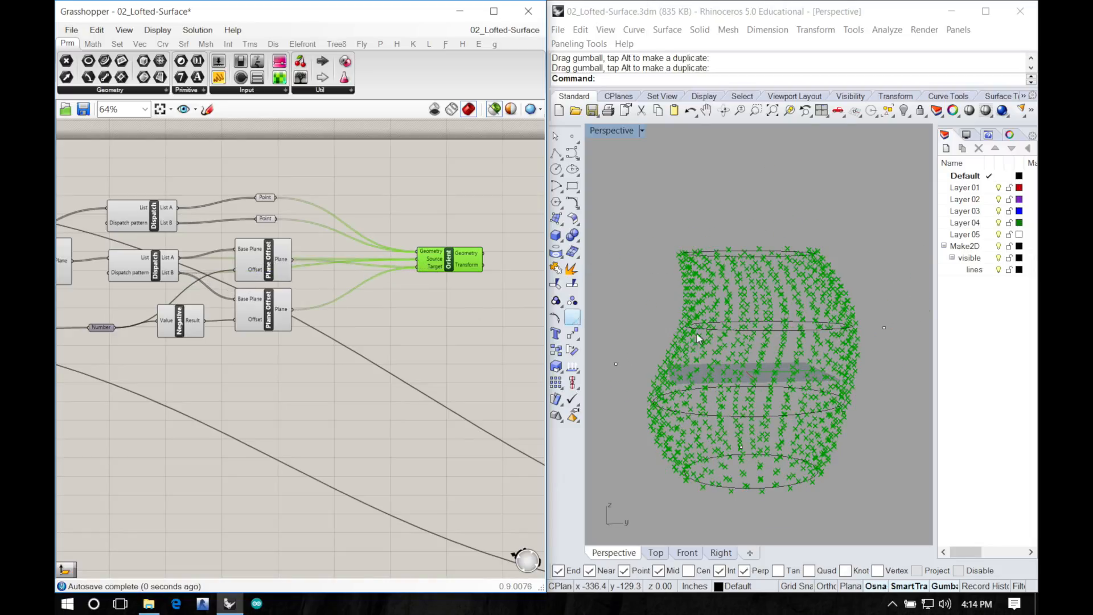
right_click_drag(696, 332, 705, 370)
scroll(688, 256, "down", 4)
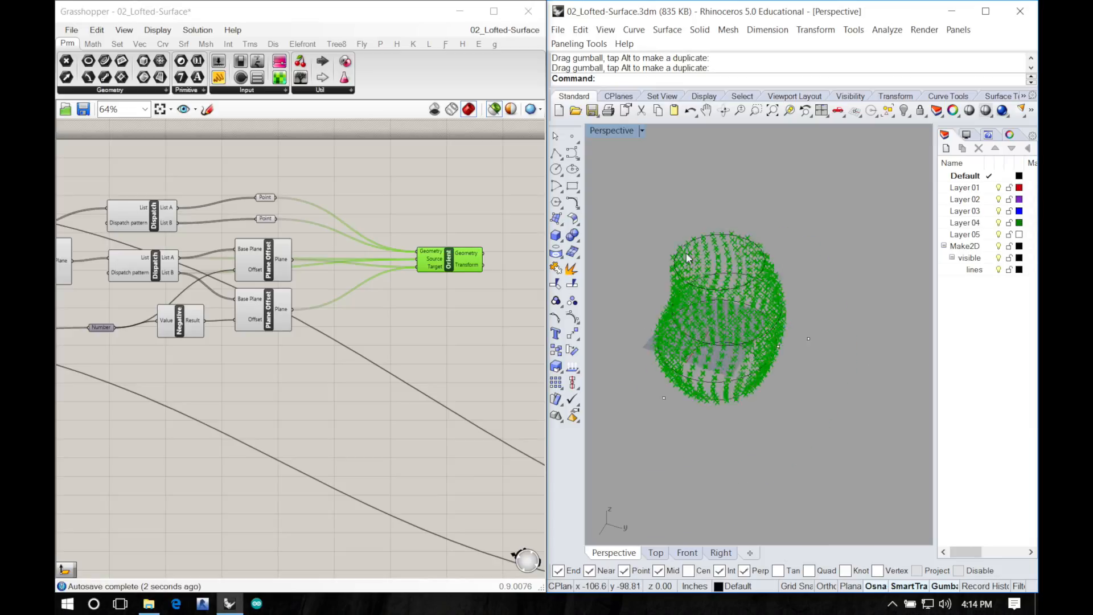
right_click_drag(688, 256, 693, 257)
scroll(691, 259, "up", 6)
left_click(461, 319)
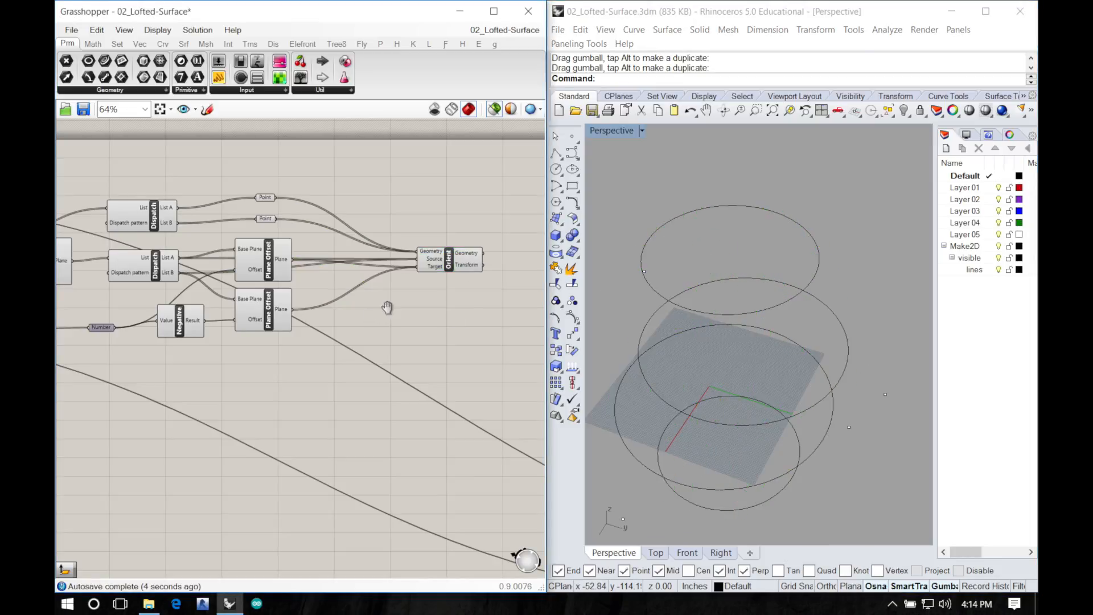
Step: Examine the upper Point list on the vase, and compare it with both Point lists together from several angles
right_click_drag(385, 307, 478, 358)
left_click_drag(414, 286, 377, 226)
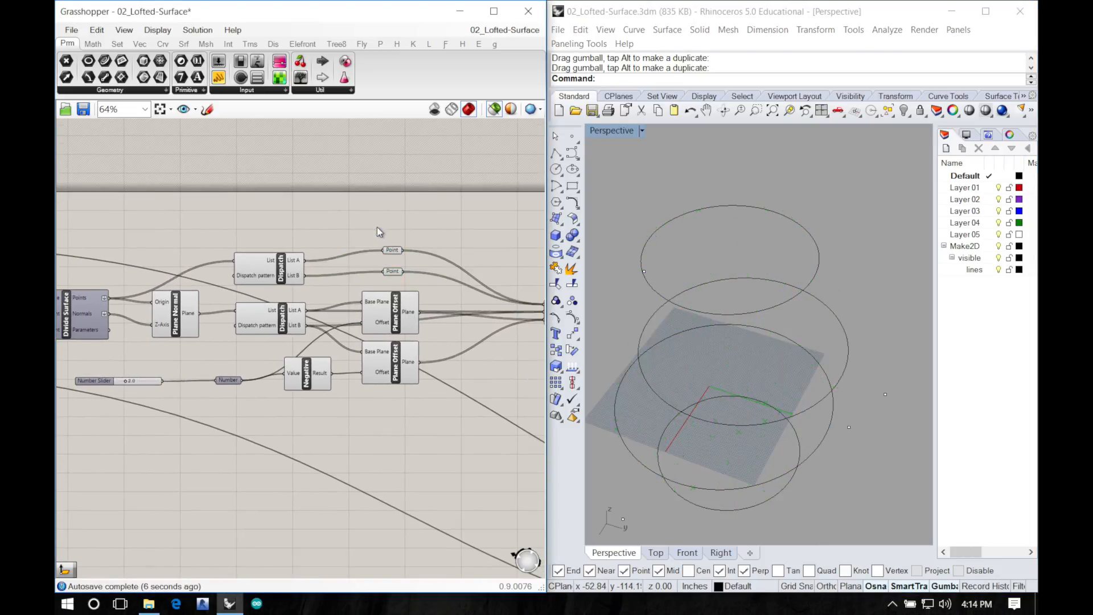
left_click(391, 251)
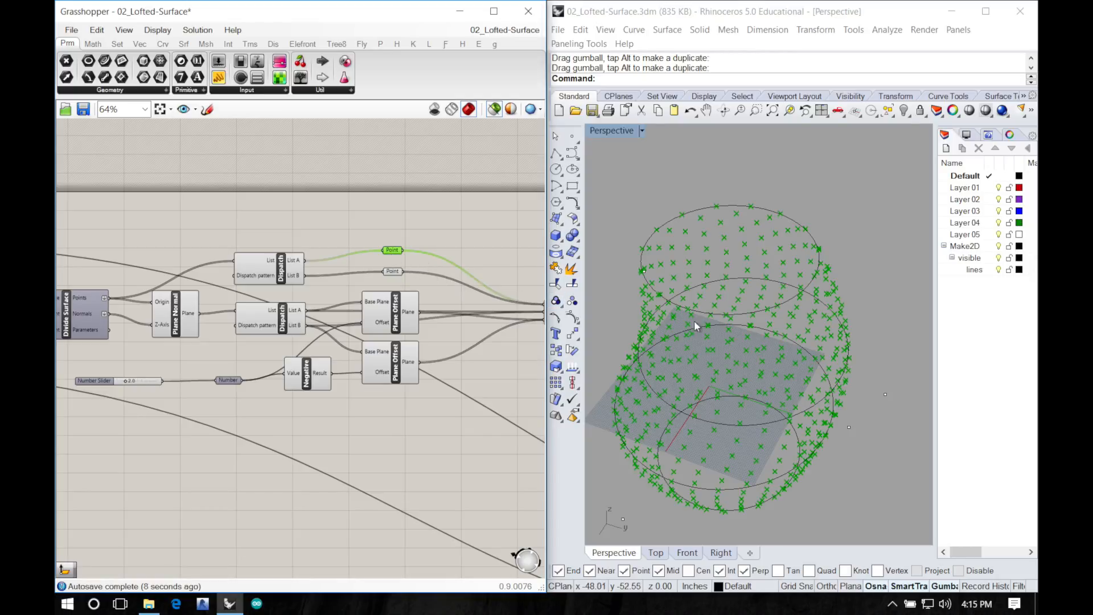
right_click_drag(695, 325, 746, 269)
right_click_drag(447, 290, 312, 277)
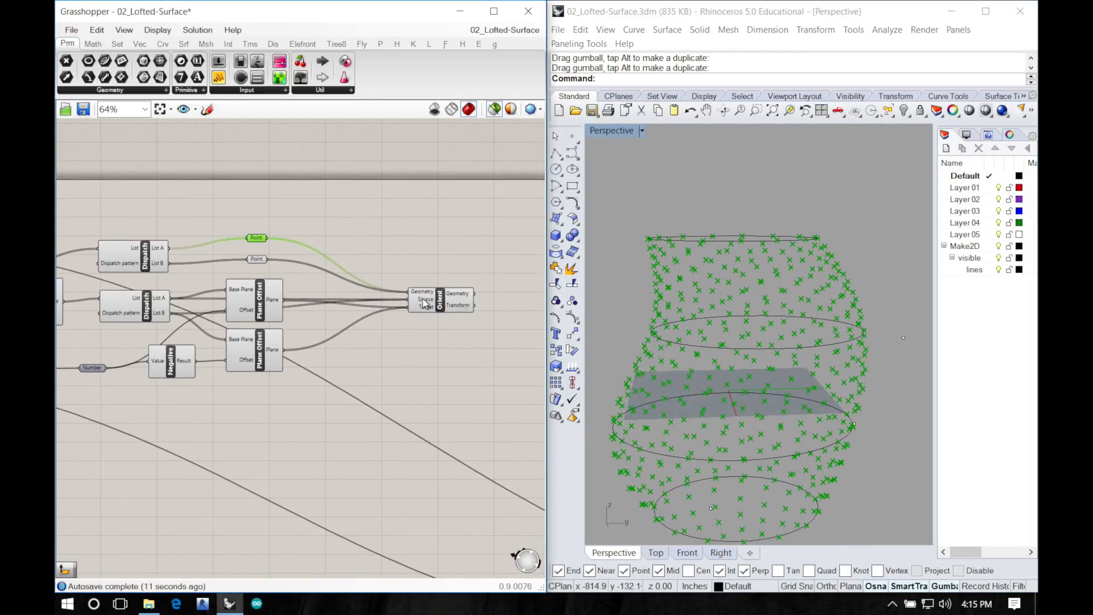
left_click(282, 275)
left_click_drag(277, 274, 243, 225)
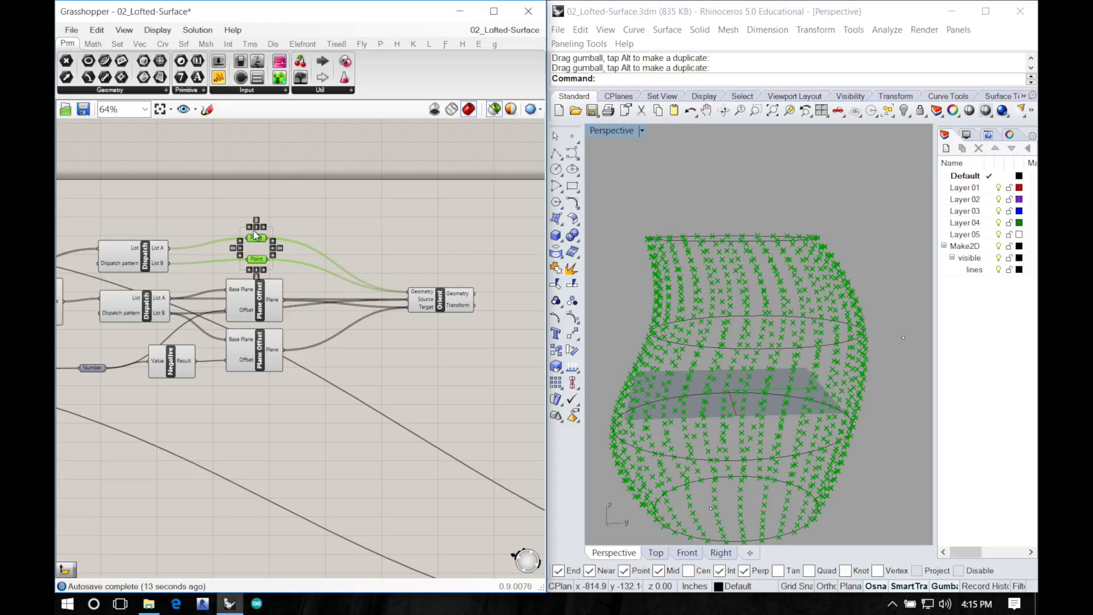
right_click_drag(712, 296, 671, 336)
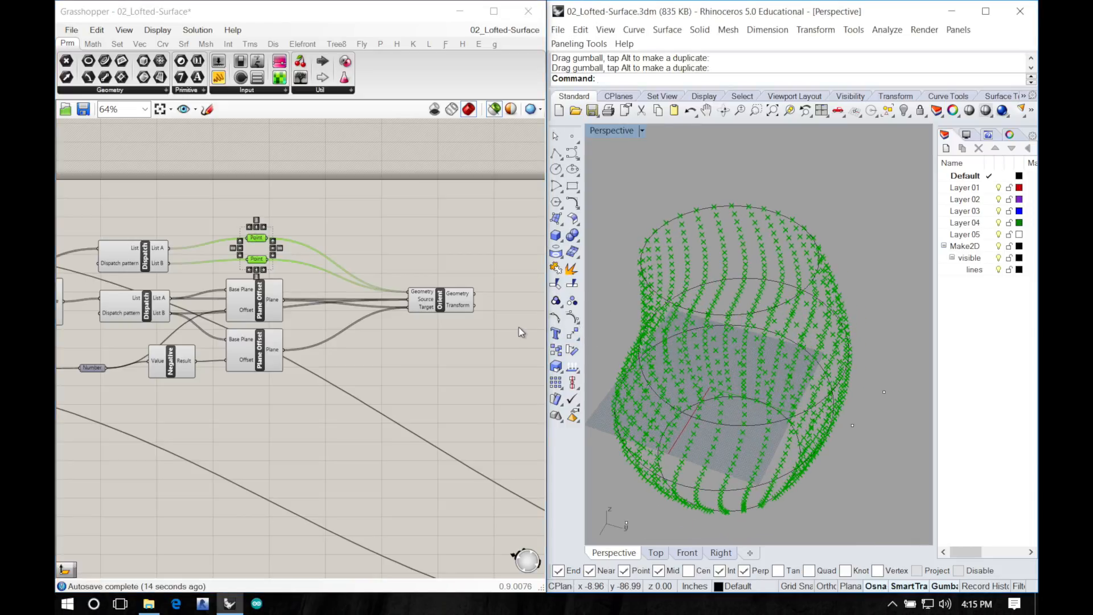
Step: Inspect Orient's resulting points on the vase and trace the Dispatch and Plane Offset wires feeding it
left_click(452, 304)
right_click_drag(755, 305, 592, 274)
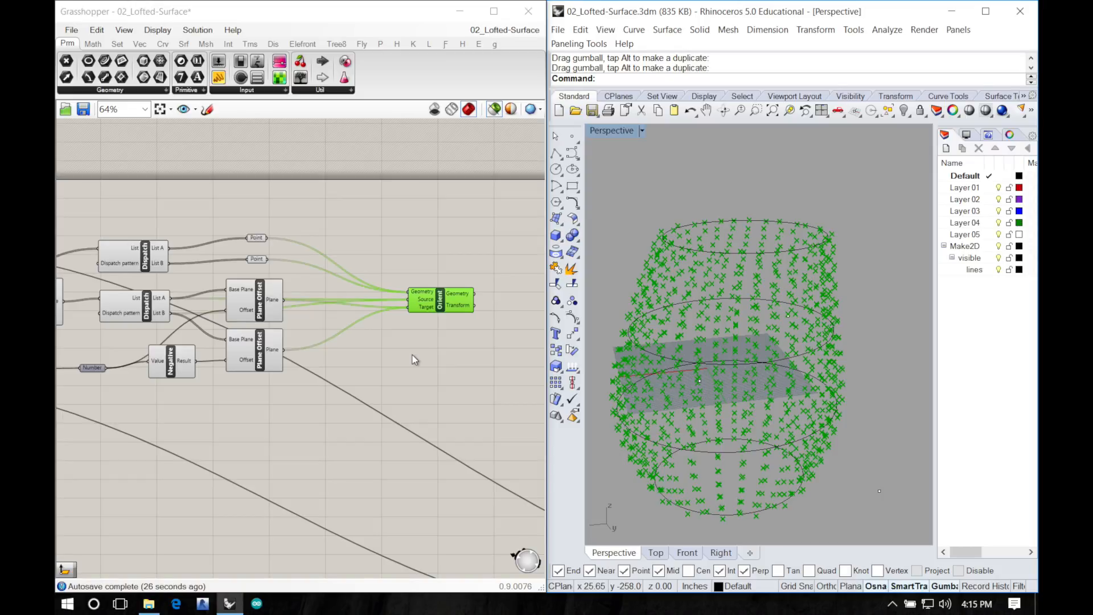
right_click_drag(162, 343, 270, 306)
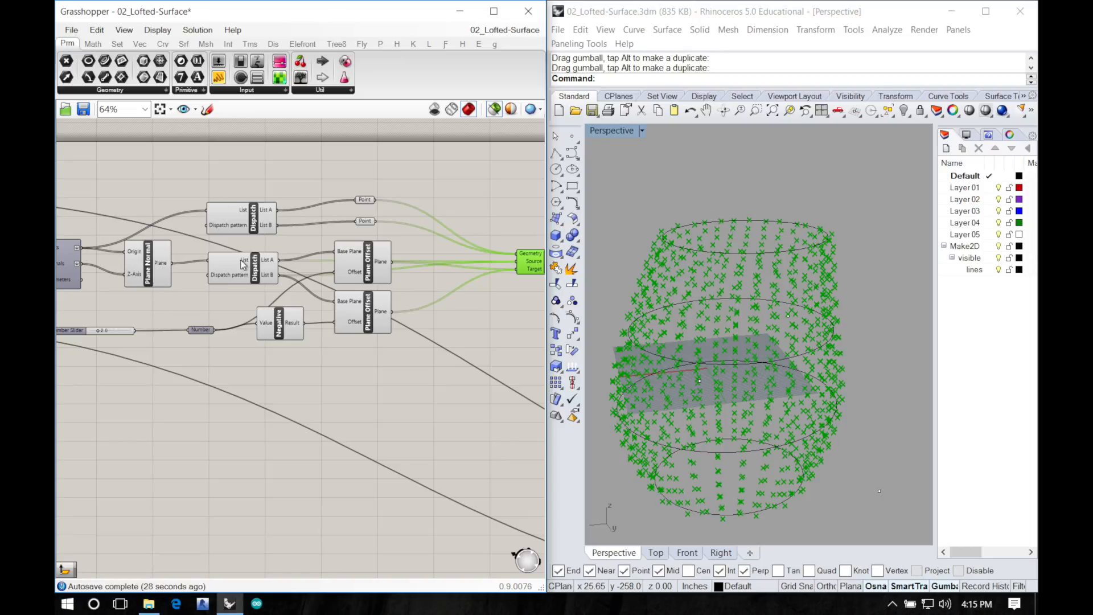
right_click_drag(395, 271, 250, 277)
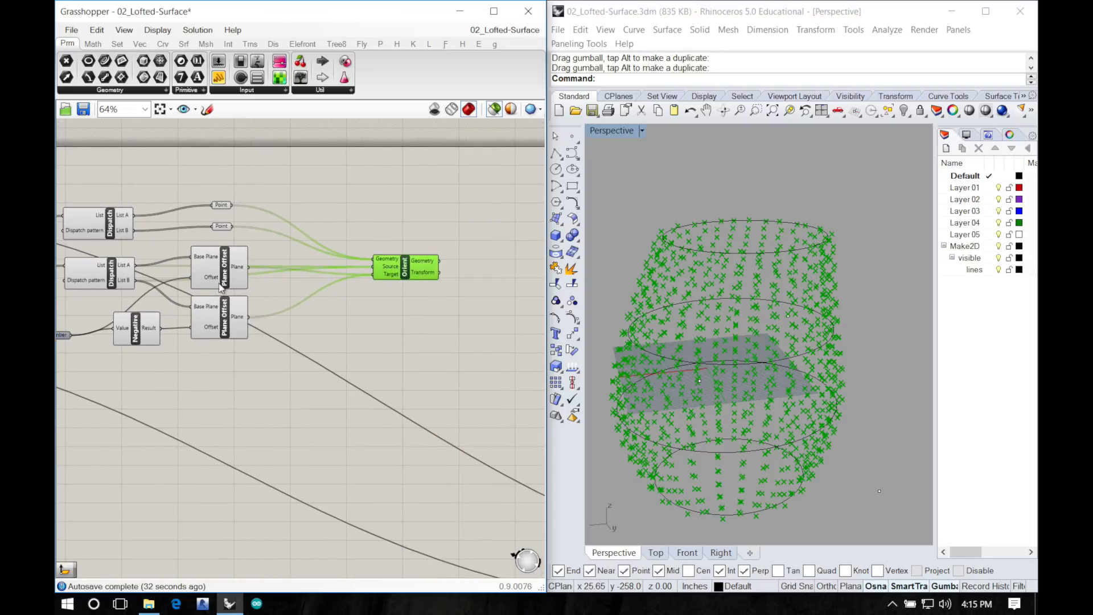
left_click(407, 313)
Step: Connect Orient's Geometry output to the Points input of the downstream Surface From Points component
right_click_drag(401, 323, 289, 307)
scroll(291, 308, "up", 2)
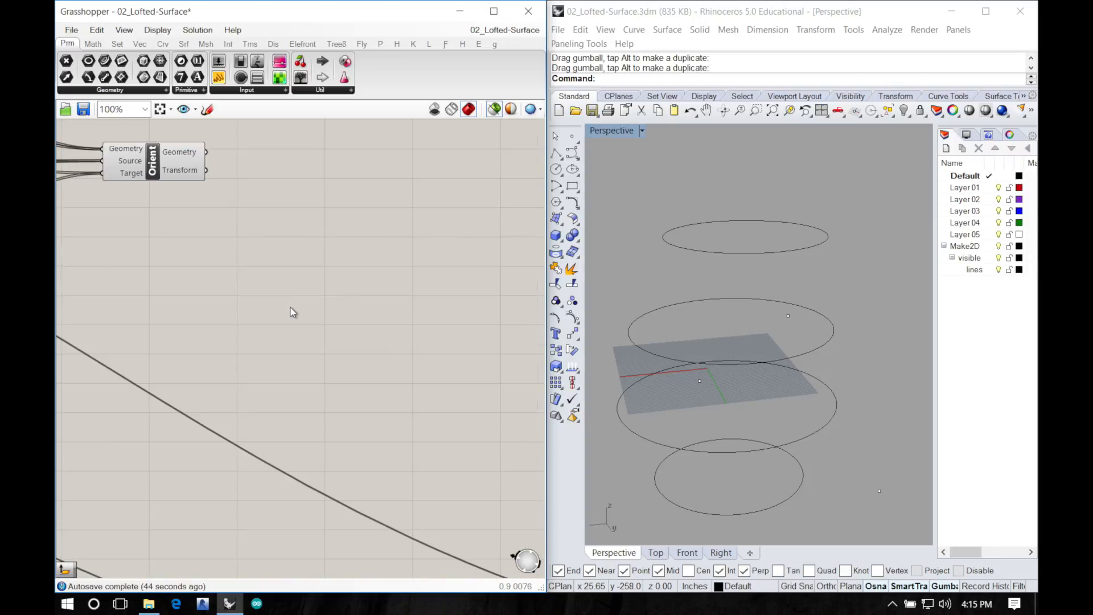
scroll(292, 312, "down", 5)
left_click_drag(399, 380, 324, 314)
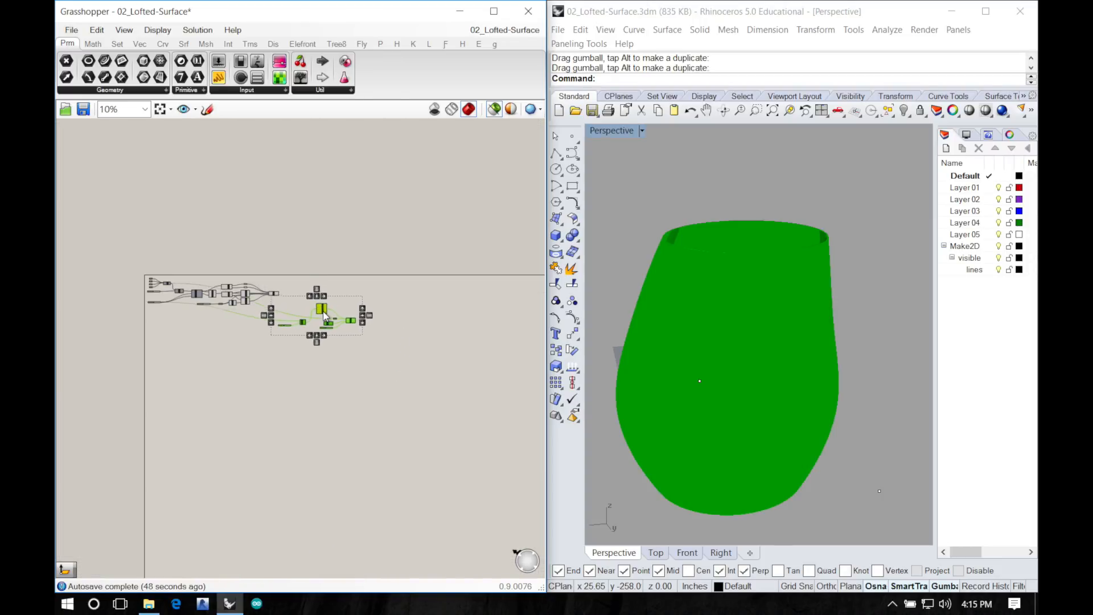
left_click(412, 398)
scroll(290, 301, "up", 5)
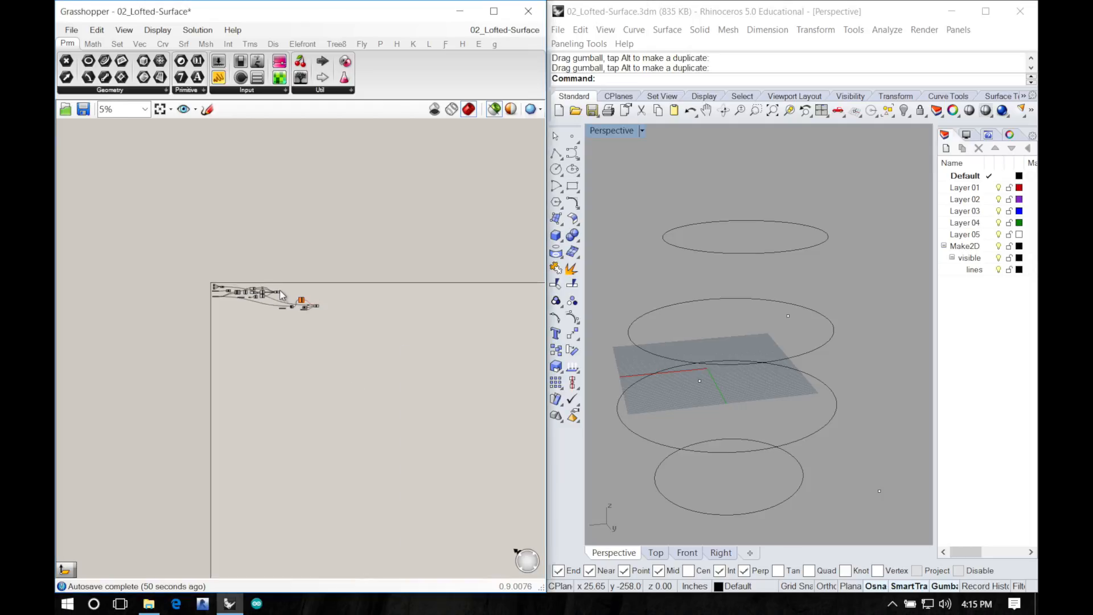
scroll(288, 303, "down", 1)
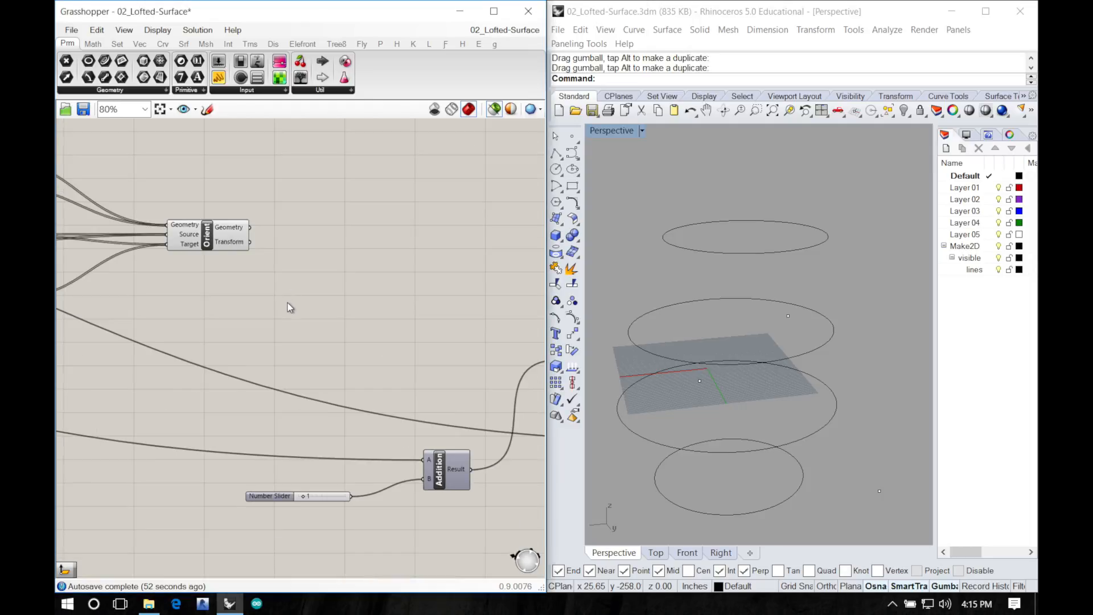
right_click_drag(288, 304, 245, 327)
right_click_drag(300, 347, 254, 338)
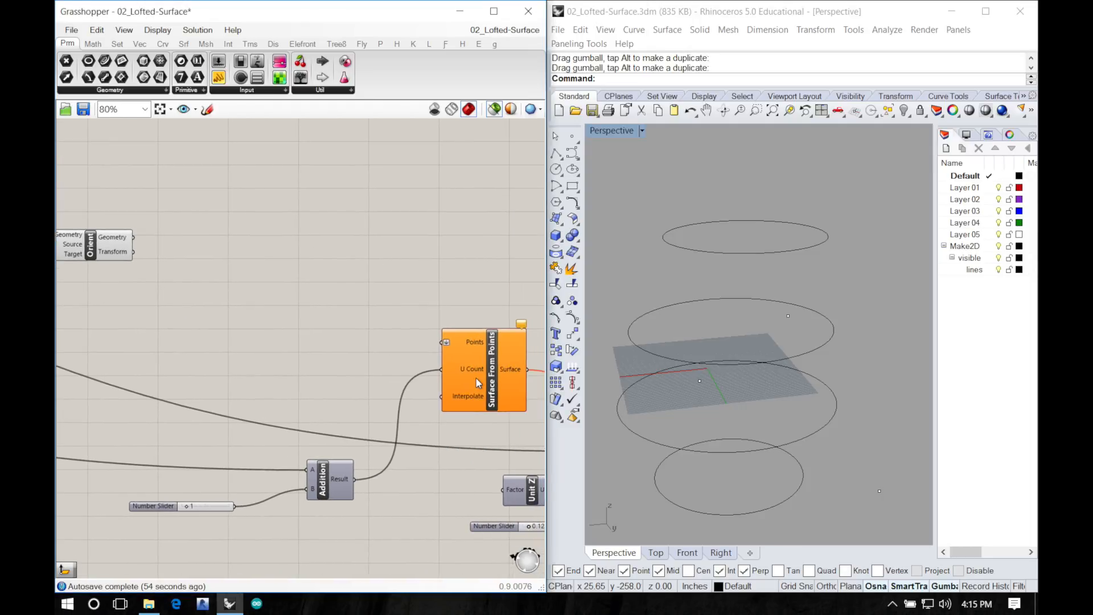
right_click_drag(462, 376, 481, 372)
left_click(140, 242)
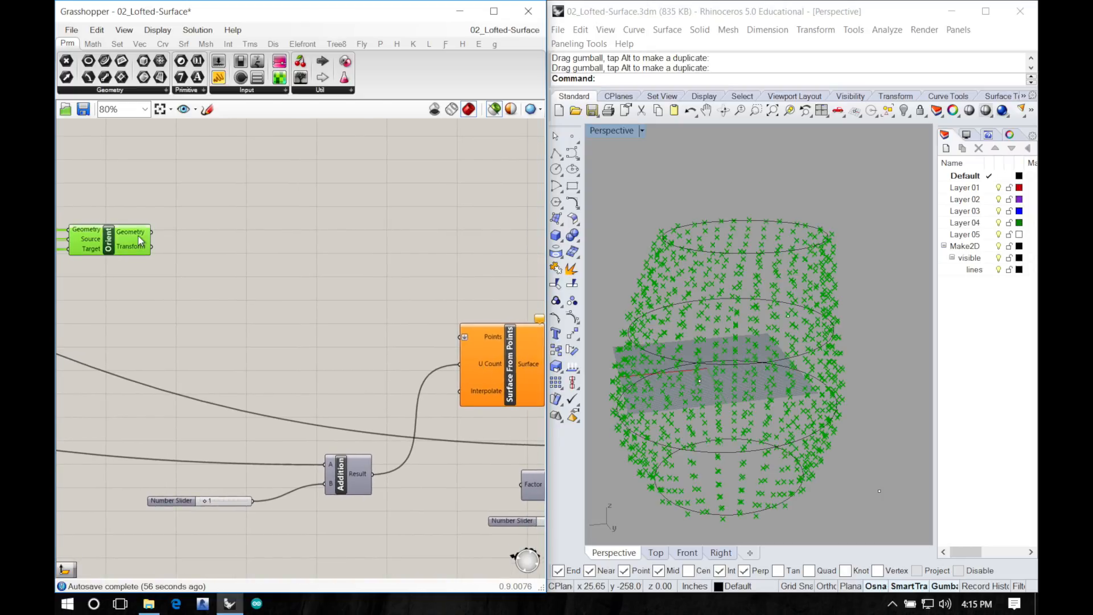
left_click(505, 370)
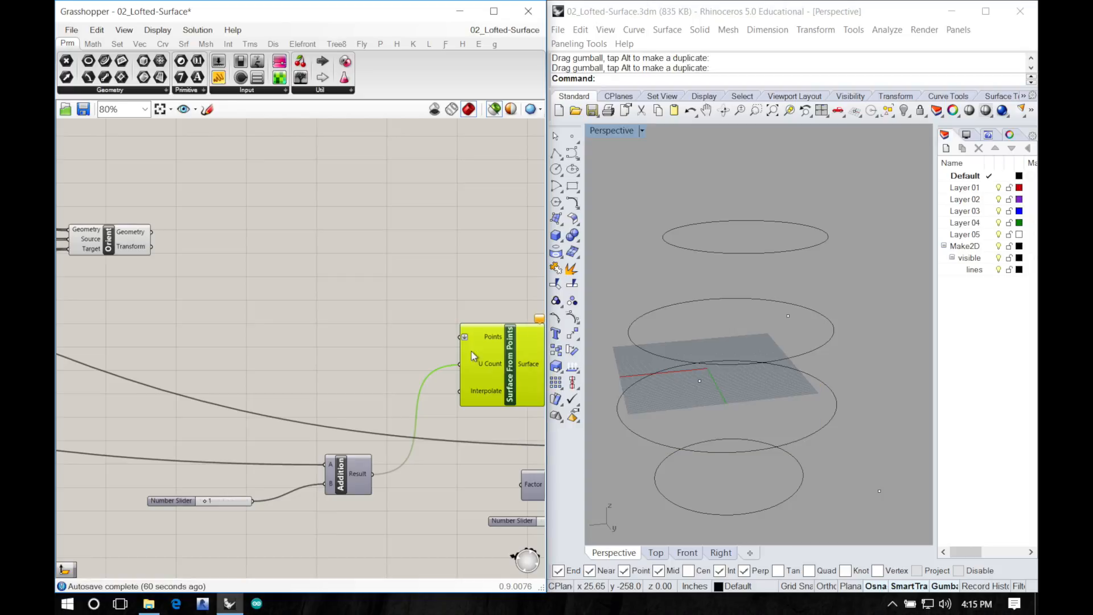
left_click_drag(152, 231, 461, 338)
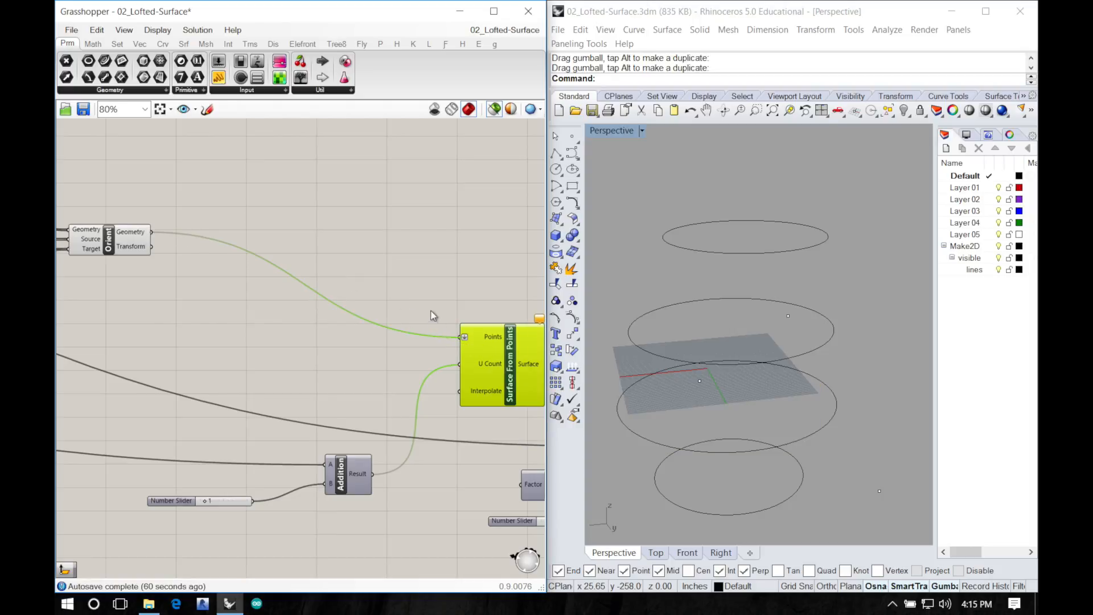
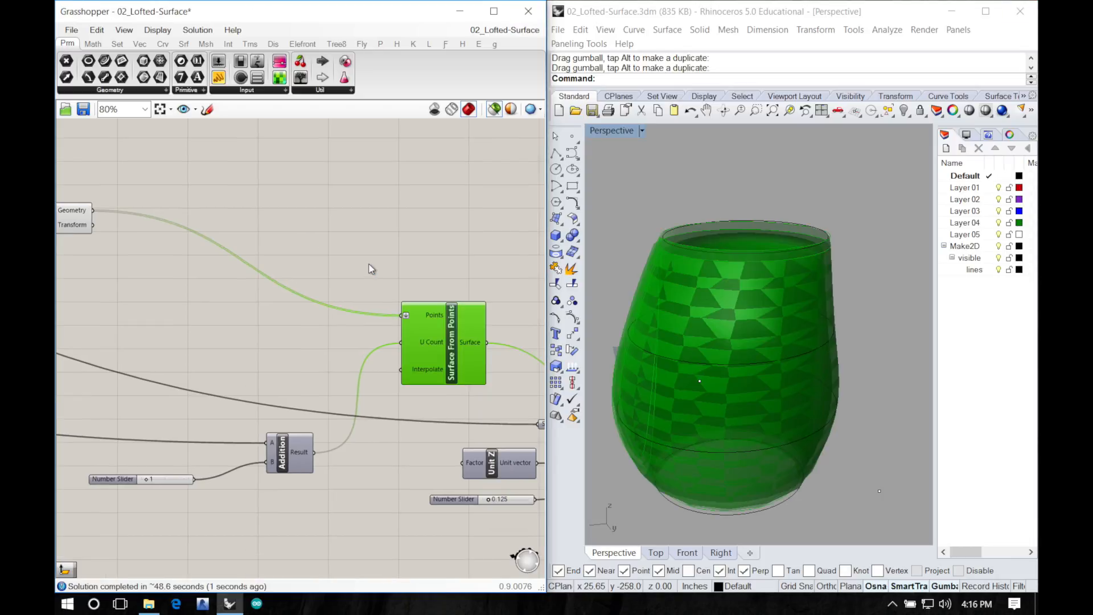
Step: Examine the surface generated from the oriented points around the vase's rim, interior and side profile
right_click_drag(810, 328, 824, 237)
scroll(750, 218, "up", 3)
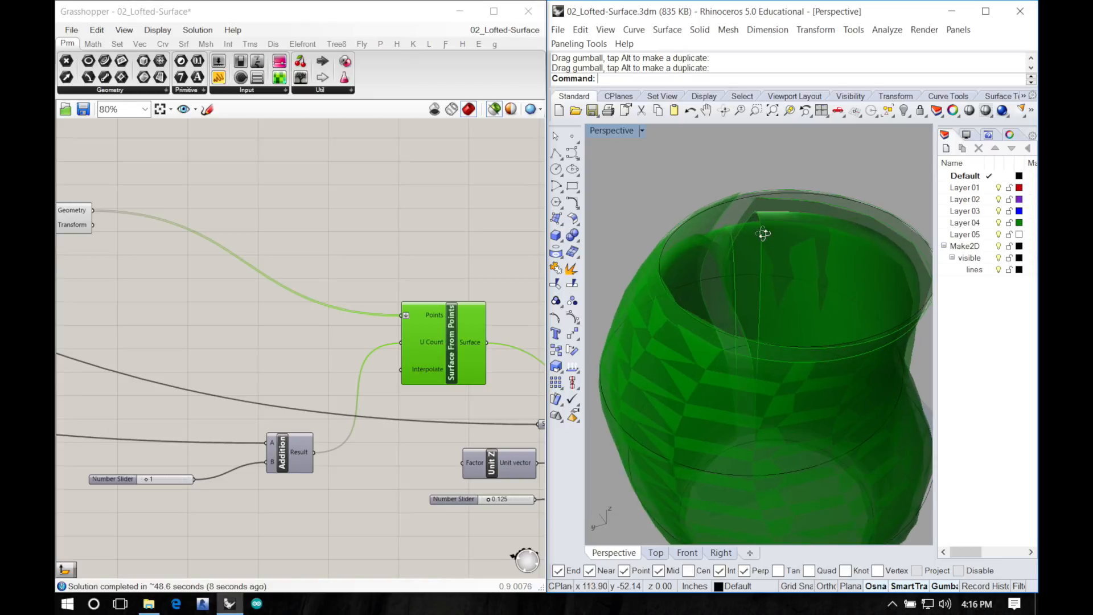
right_click_drag(712, 255, 654, 250)
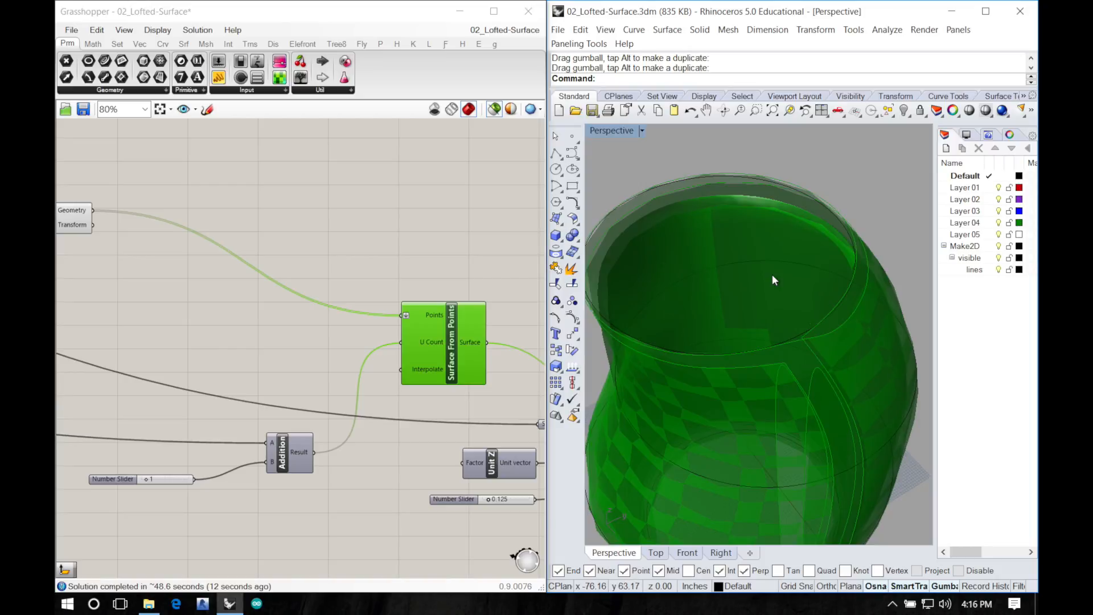
scroll(770, 278, "down", 3)
right_click_drag(767, 281, 761, 393)
Step: Disconnect Orient's Geometry output from the Points input of Surface From Points
right_click_drag(389, 329, 467, 341)
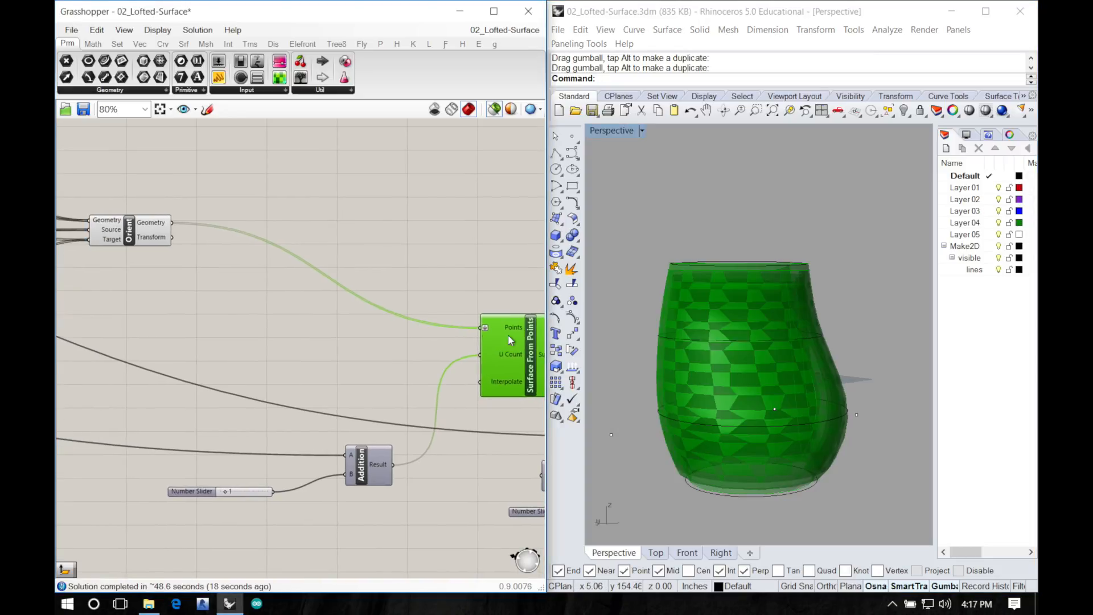
right_click(497, 332)
mouse_move(561, 375)
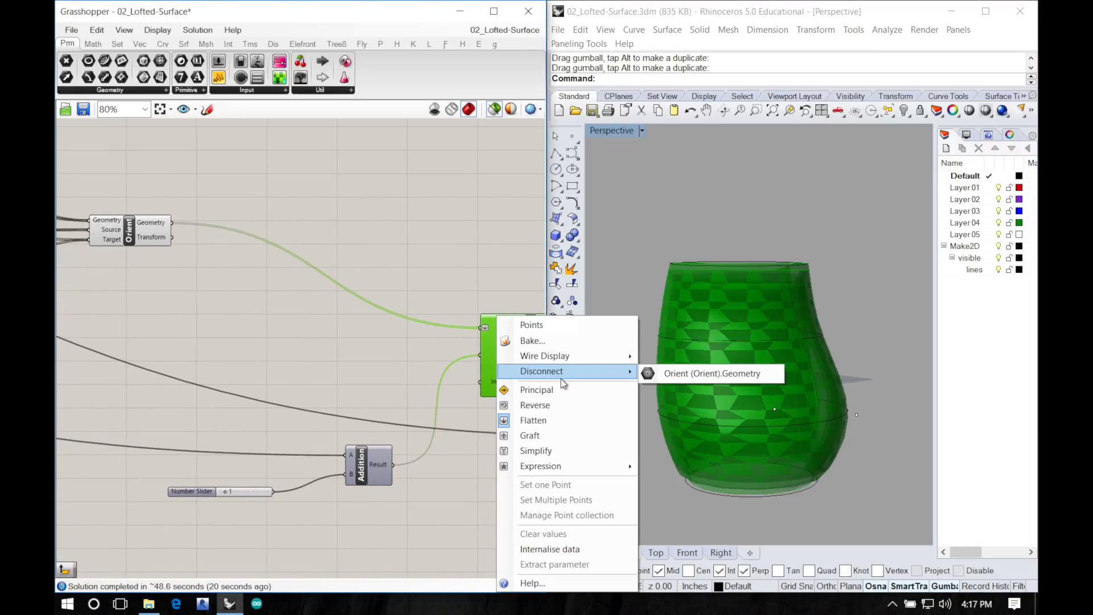
left_click(684, 377)
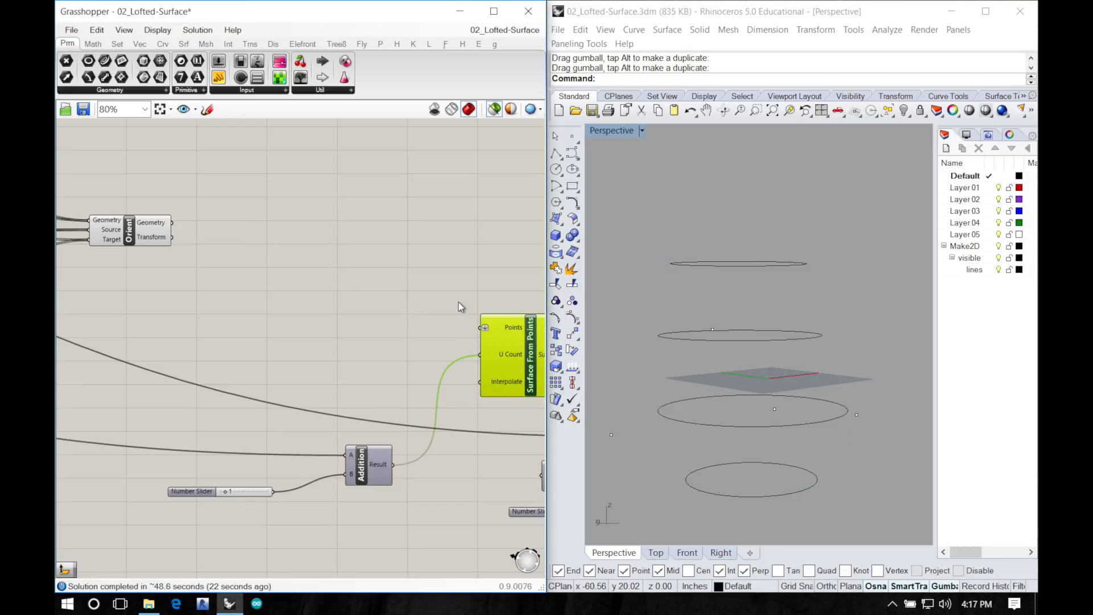
Step: Inspect Orient's Geometry output values and their points, and compare them with the inputs of Surface From Points
left_click(155, 226)
mouse_move(161, 228)
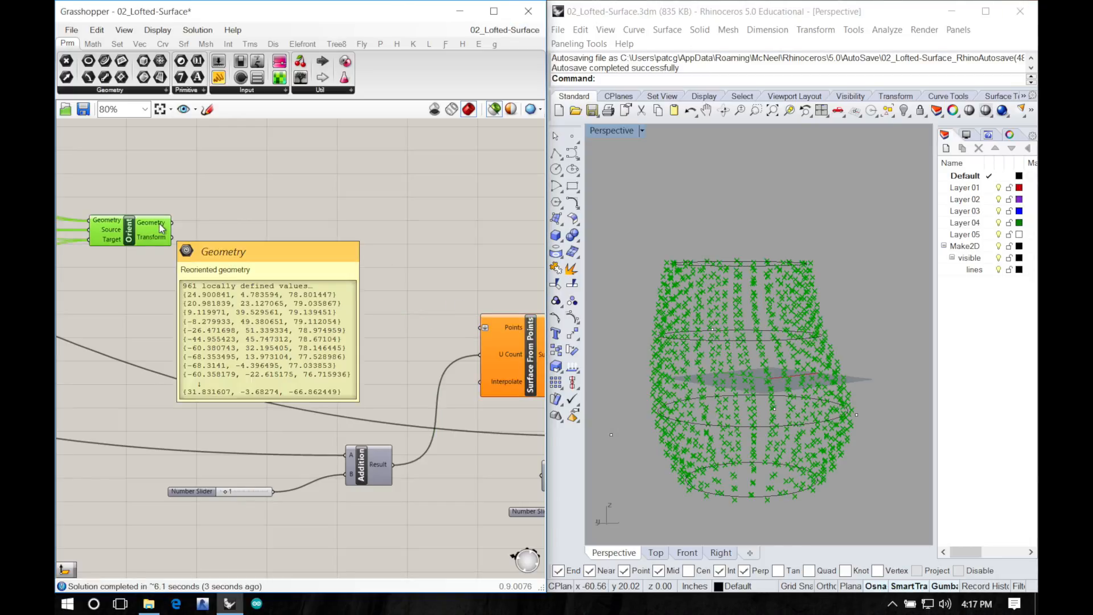
mouse_move(220, 263)
right_mouse_down()
mouse_move(356, 234)
mouse_move(263, 320)
right_mouse_up()
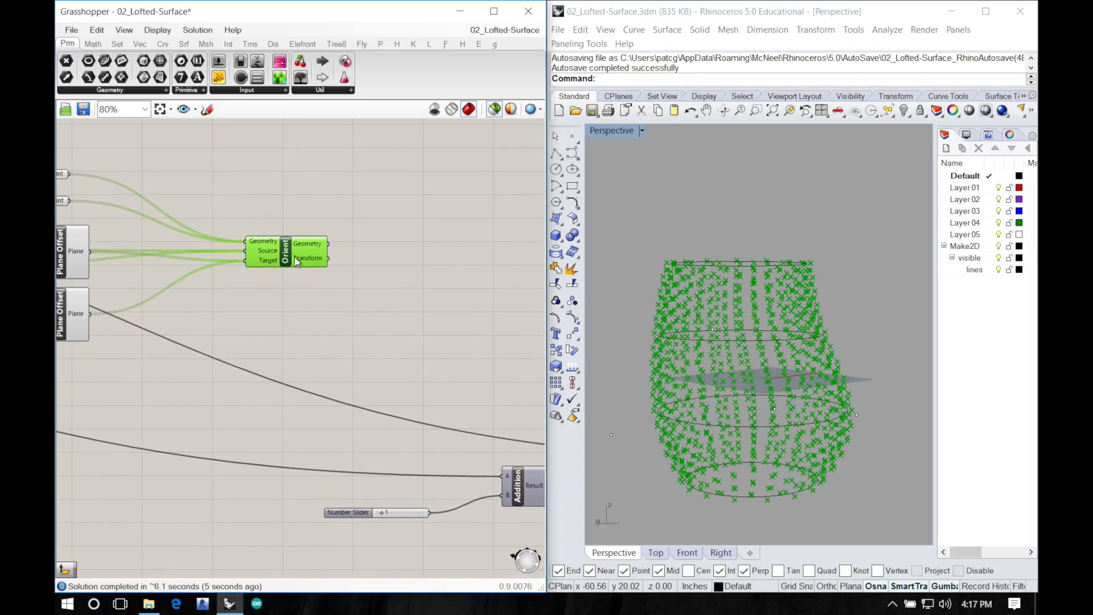
mouse_move(363, 288)
right_mouse_down()
mouse_move(257, 282)
mouse_move(223, 300)
right_mouse_up()
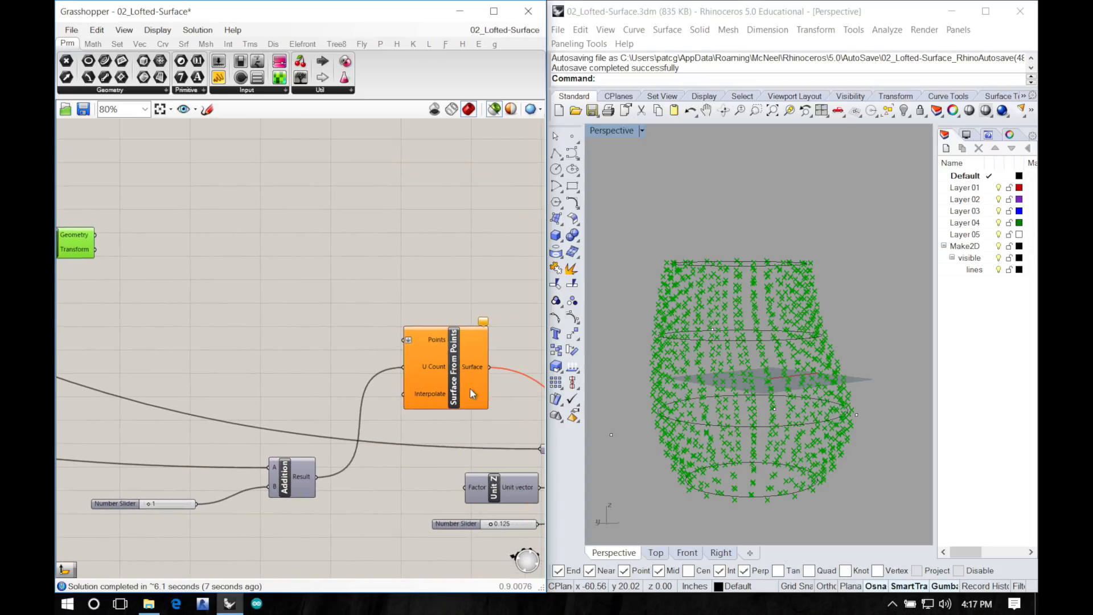
right_click_drag(256, 334, 320, 346)
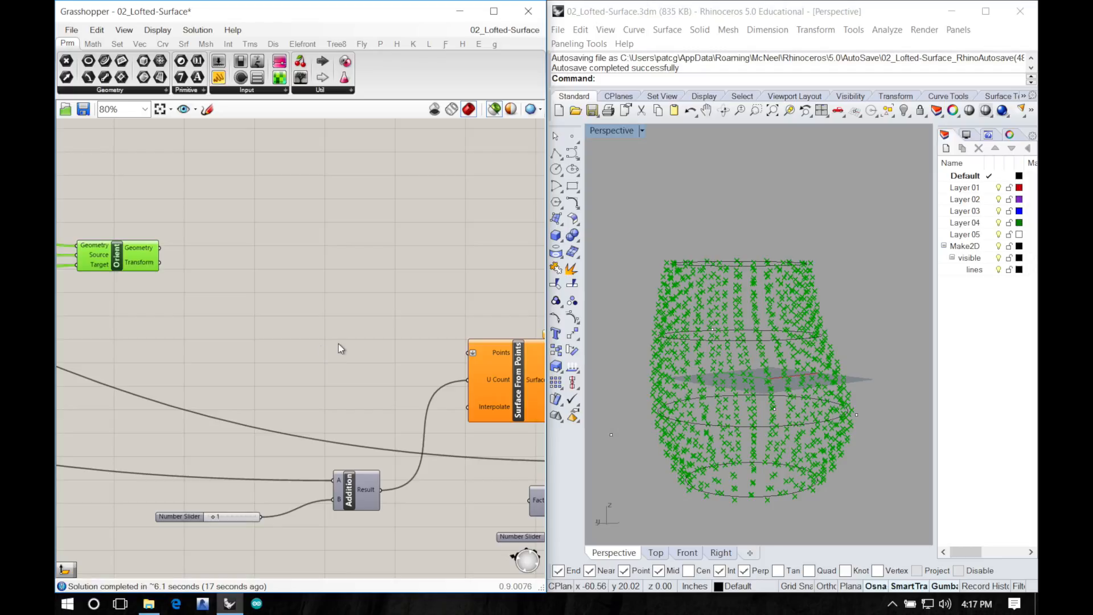
Step: Add a List Length component and place it above the Orient component
right_click_drag(264, 312, 398, 321)
right_click_drag(260, 326, 483, 362)
right_click_drag(71, 333, 321, 358)
right_click_drag(286, 305, 107, 299)
right_click_drag(312, 276, 169, 268)
right_click_drag(371, 295, 366, 299)
double_click(422, 250)
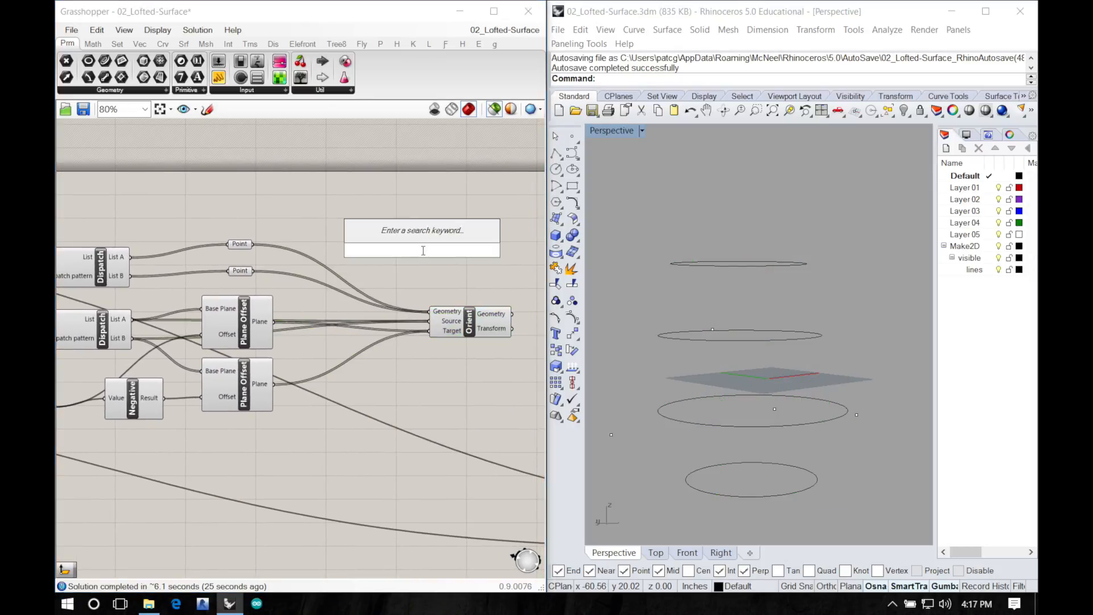
type("length")
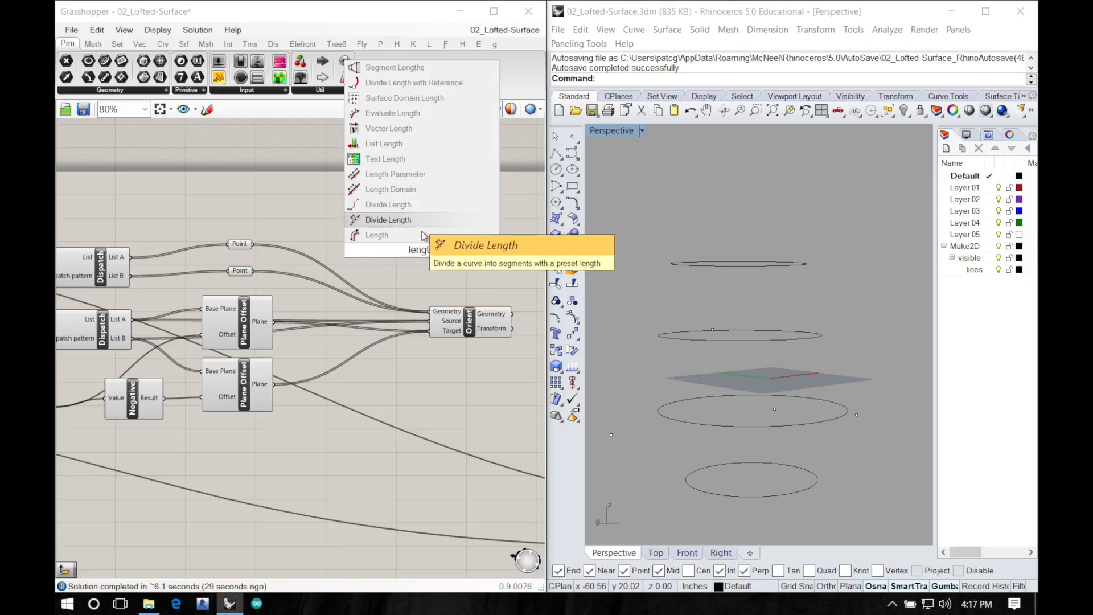
left_click(401, 146)
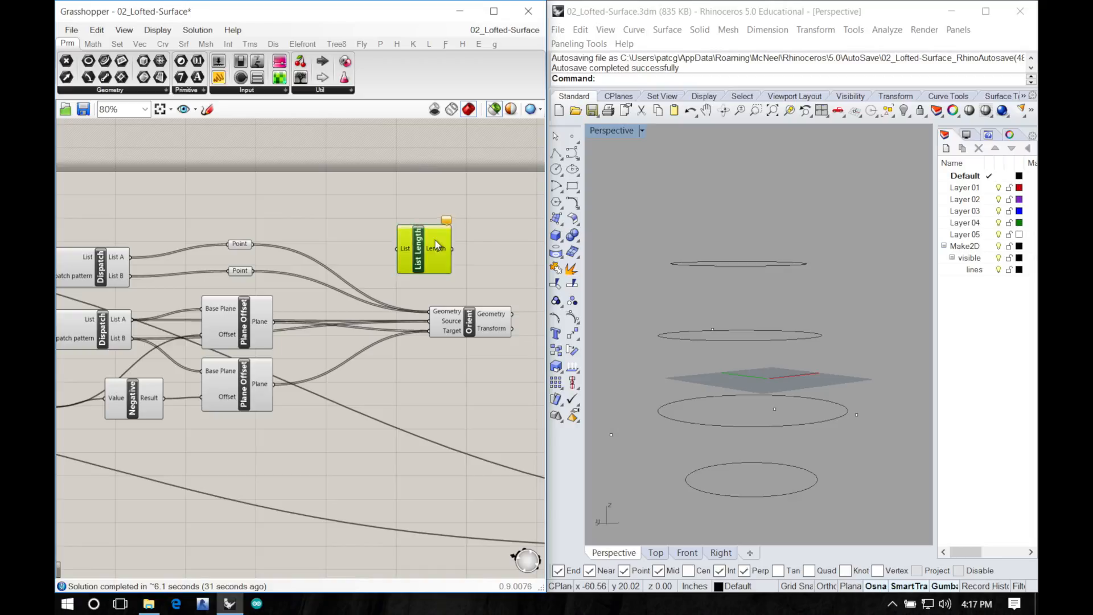
left_click_drag(397, 254, 445, 236)
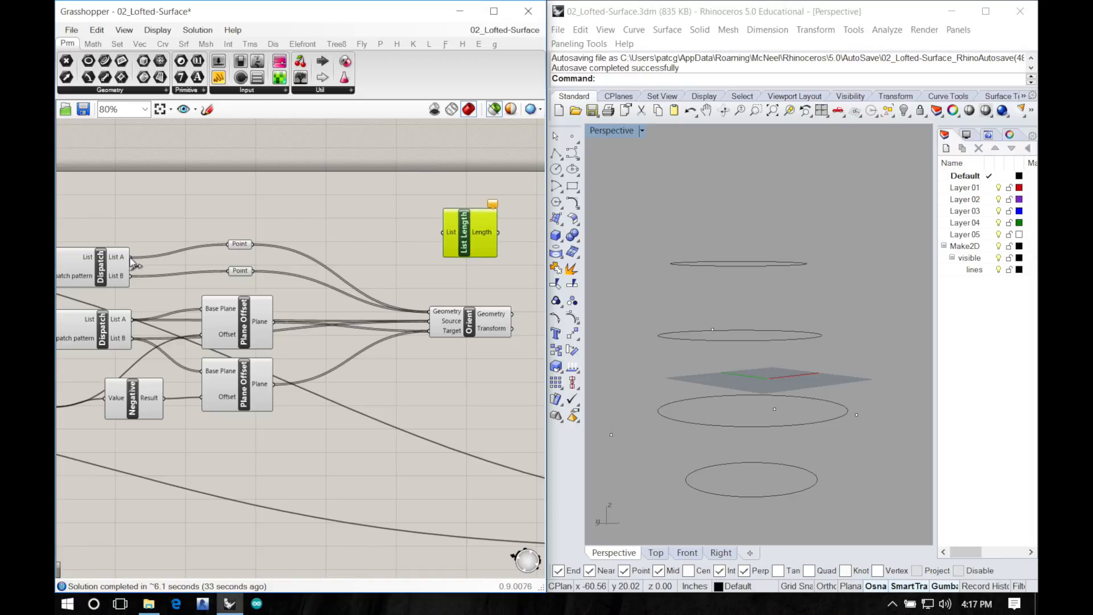
Step: Connect the upper Dispatch's List A to List Length, read its item count and move the component farther to the right
left_click_drag(130, 256, 443, 232)
right_click_drag(449, 262, 228, 261)
mouse_move(267, 235)
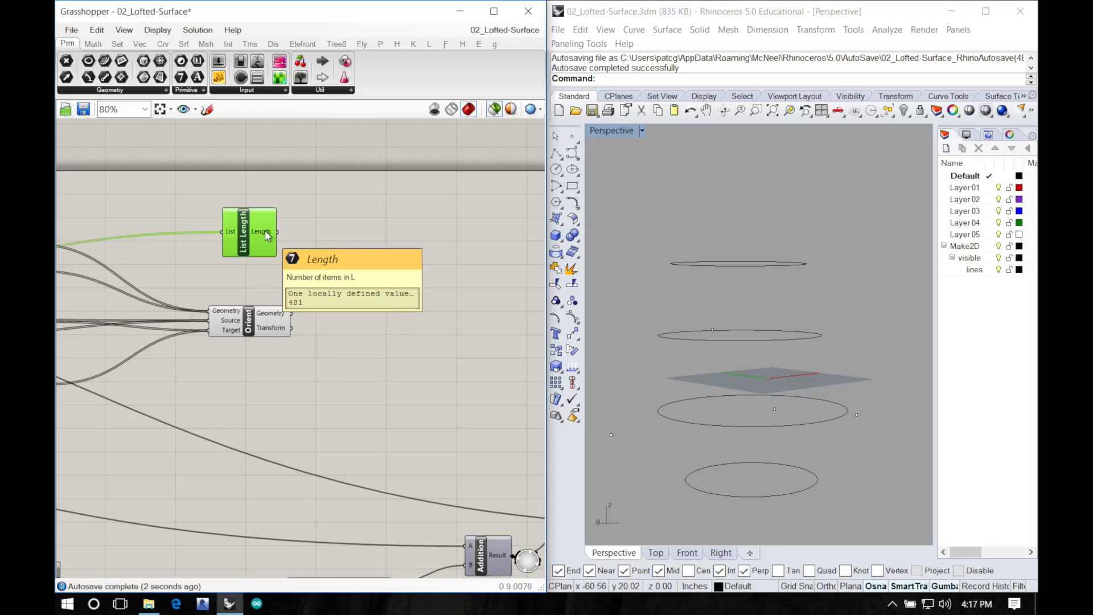
left_click_drag(267, 235, 365, 243)
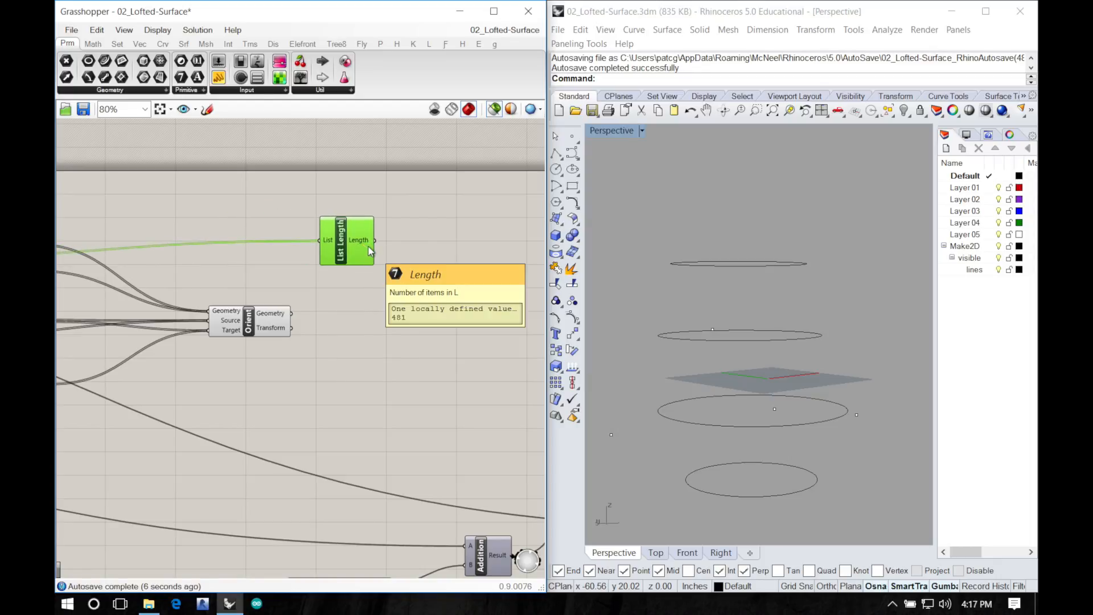
double_click(397, 307)
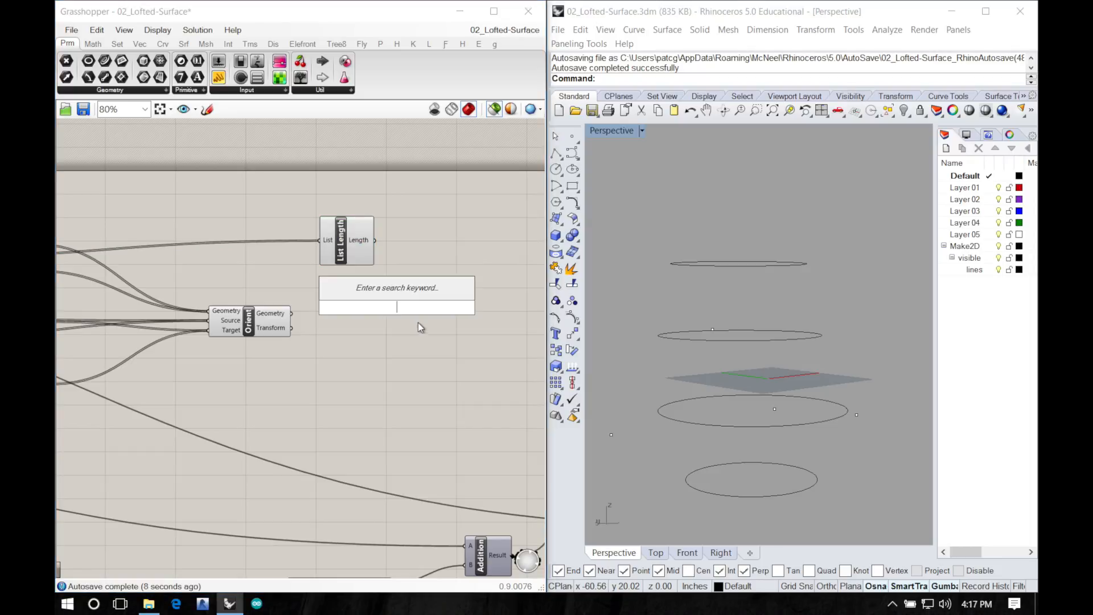
right_click_drag(398, 341, 236, 319)
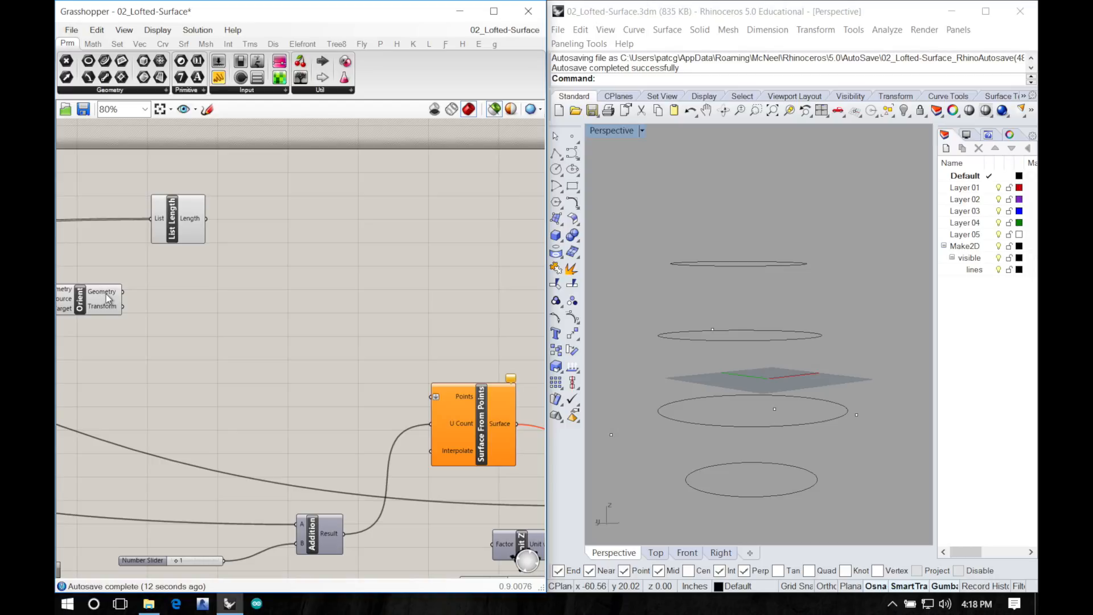
mouse_move(108, 298)
right_click_drag(296, 322, 368, 332)
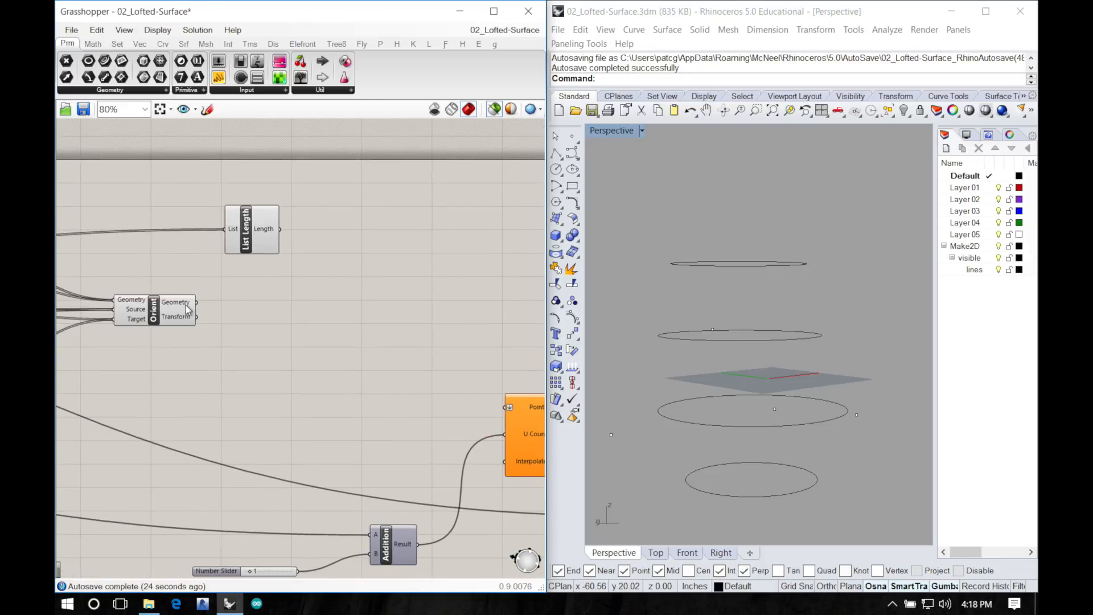
Step: Add a Split List component to the right of Orient and connect Orient's Geometry output to its List input
mouse_move(185, 307)
right_click_drag(275, 398, 223, 416)
left_click(117, 43)
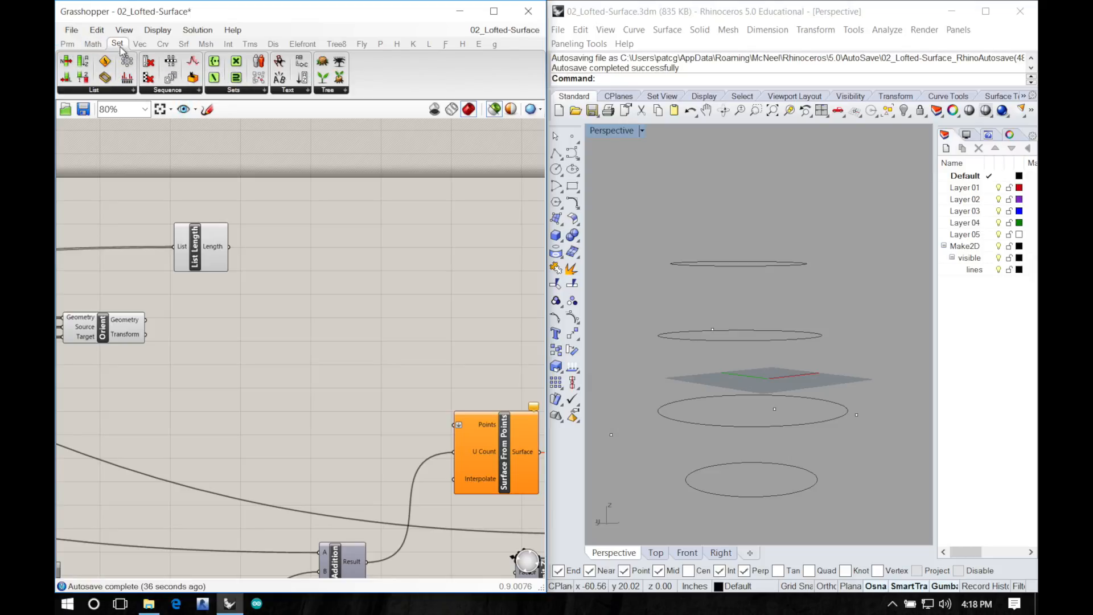
left_click(93, 91)
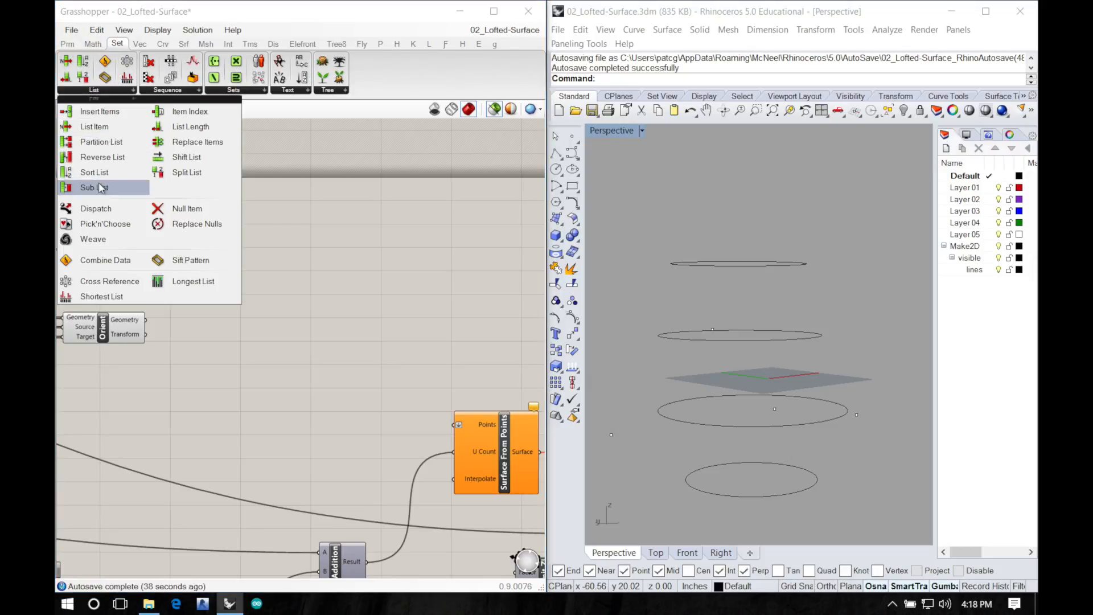
left_click(187, 173)
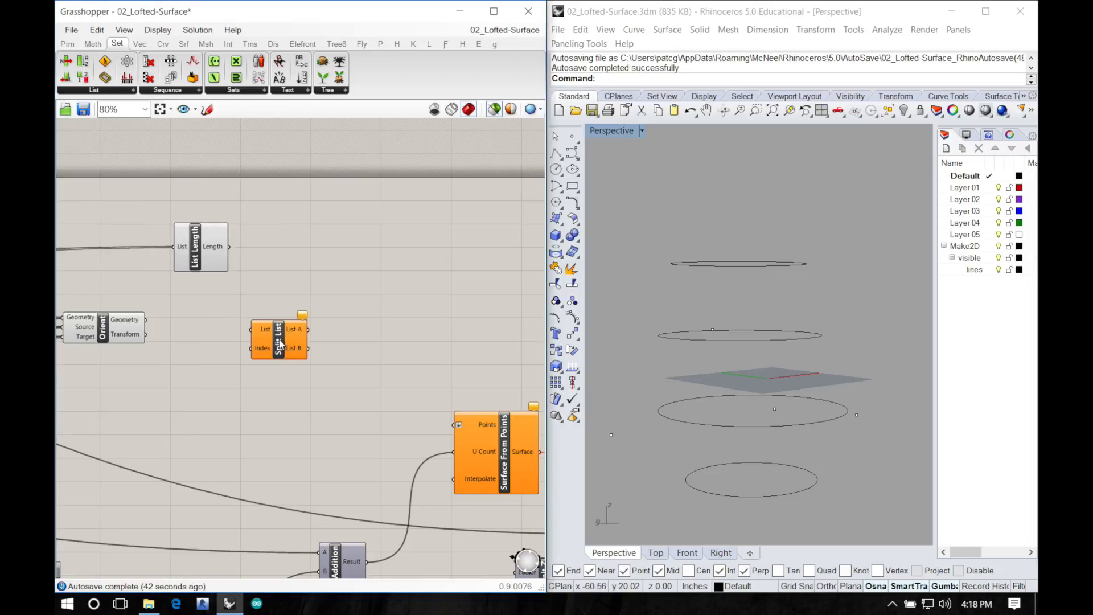
left_click(286, 357)
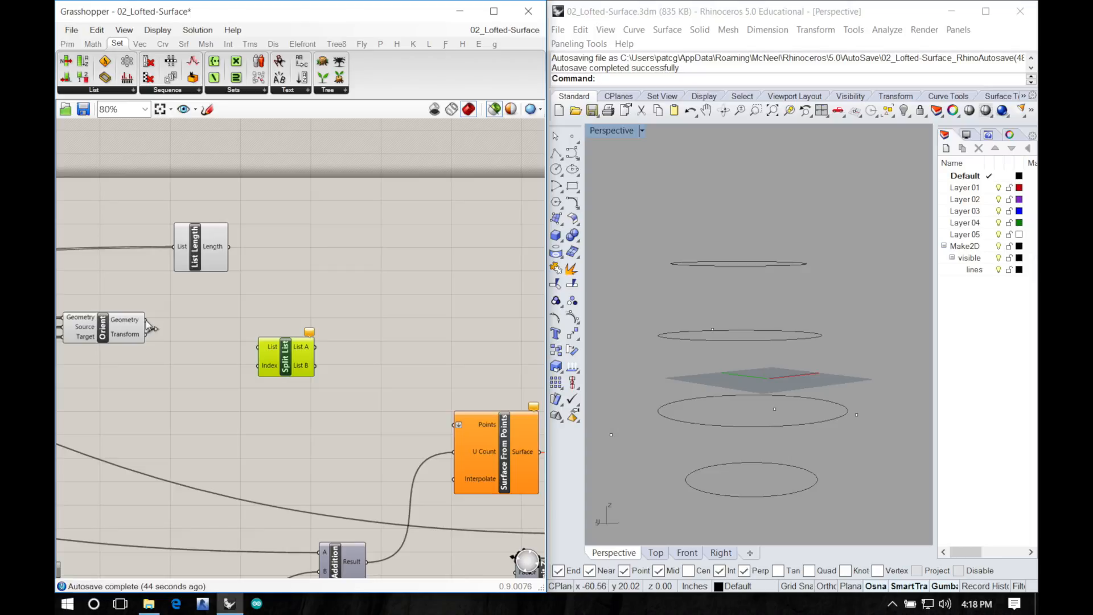
left_click_drag(146, 323, 346, 334)
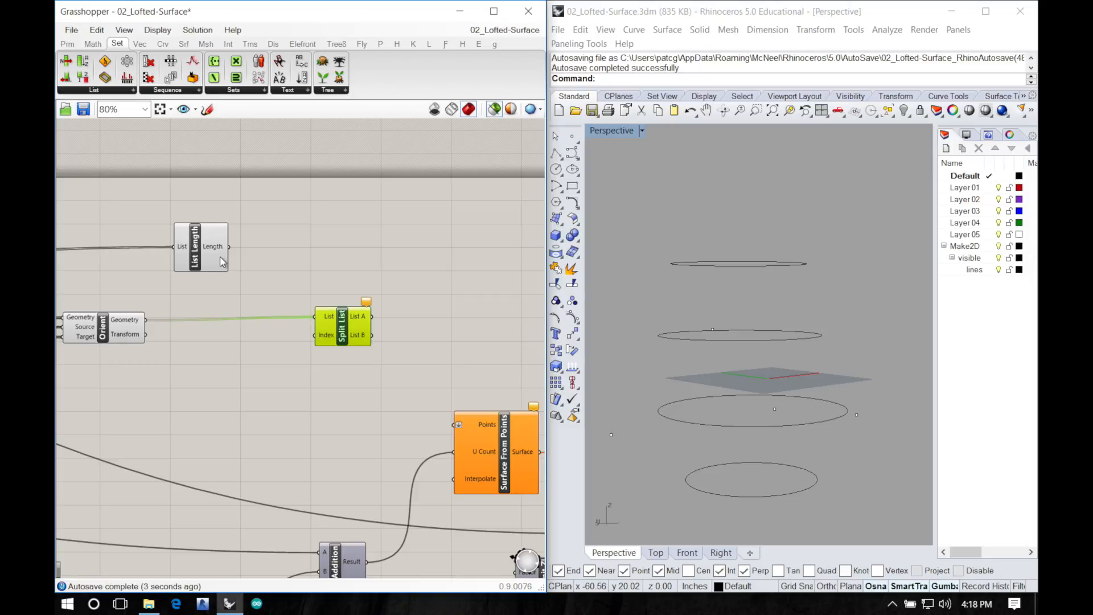
Step: Connect List Length's Length output to Split List's Index input and check the values in List B
right_click_drag(256, 322, 343, 313)
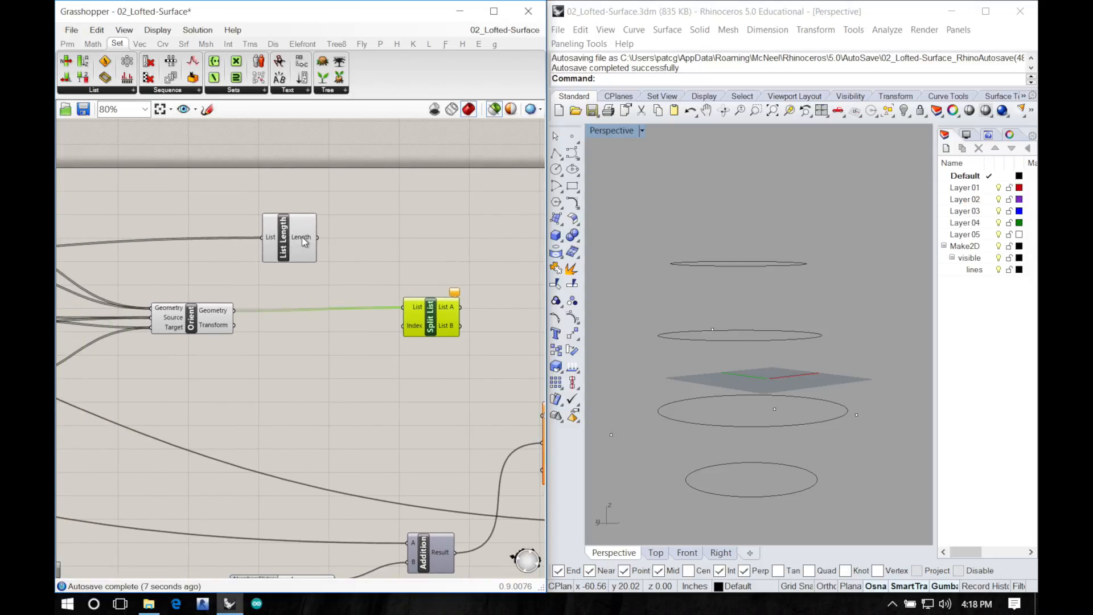
mouse_move(305, 242)
left_click_drag(341, 255, 403, 329)
right_click_drag(430, 349, 287, 345)
mouse_move(308, 309)
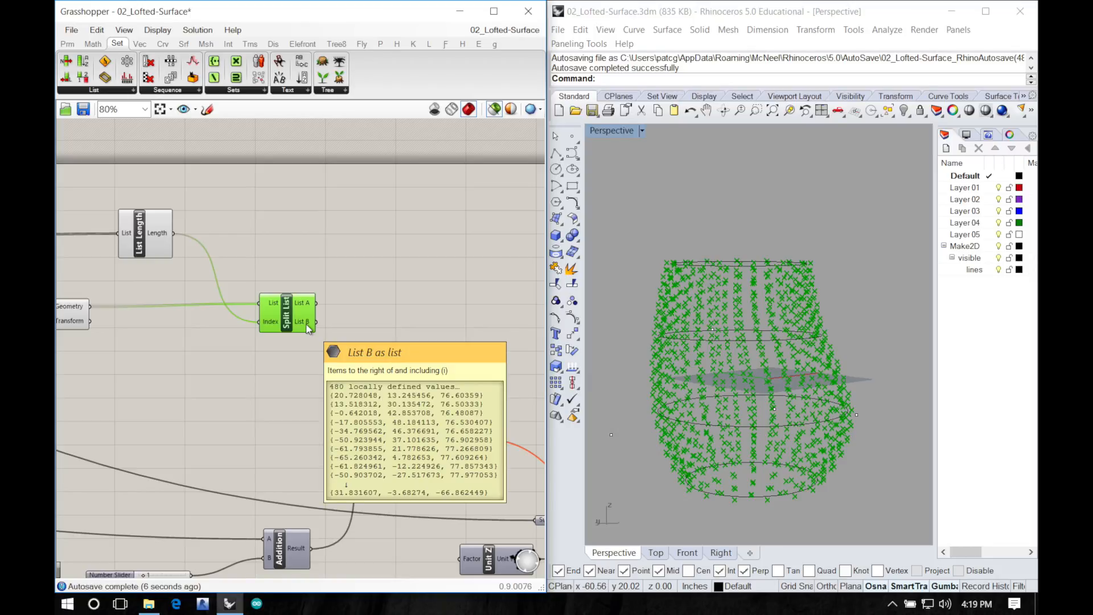
Step: Preview Orient's points on the vase and examine how they relate to the inputs and the two Split List outputs
mouse_move(205, 347)
right_mouse_down()
mouse_move(373, 322)
mouse_move(373, 366)
mouse_move(410, 369)
right_mouse_up()
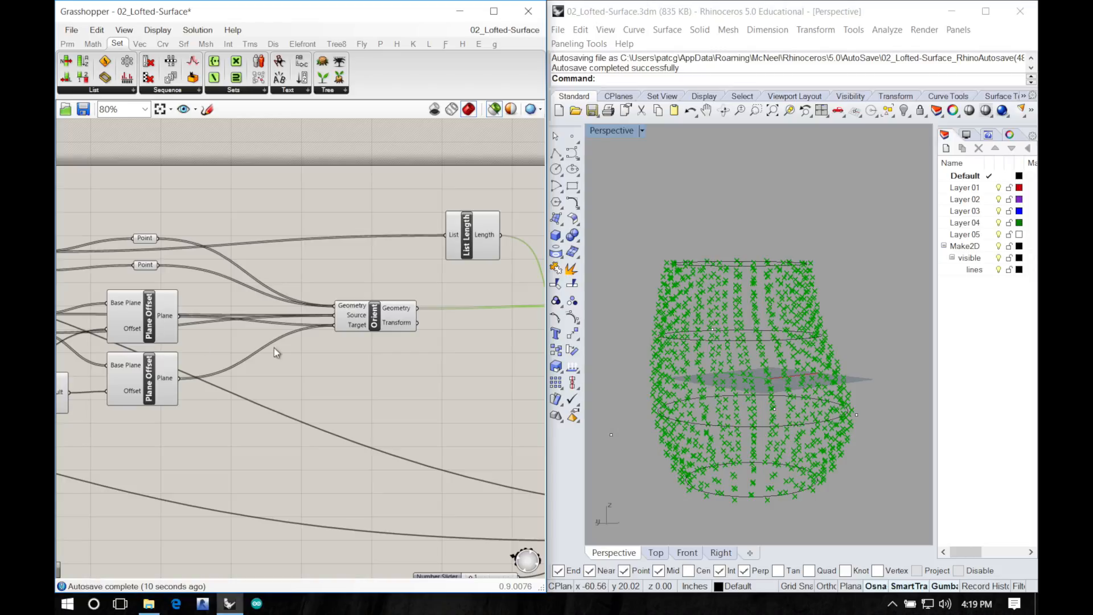
mouse_move(315, 333)
right_mouse_down()
mouse_move(441, 316)
mouse_move(205, 294)
right_mouse_up()
right_click_drag(436, 319, 256, 311)
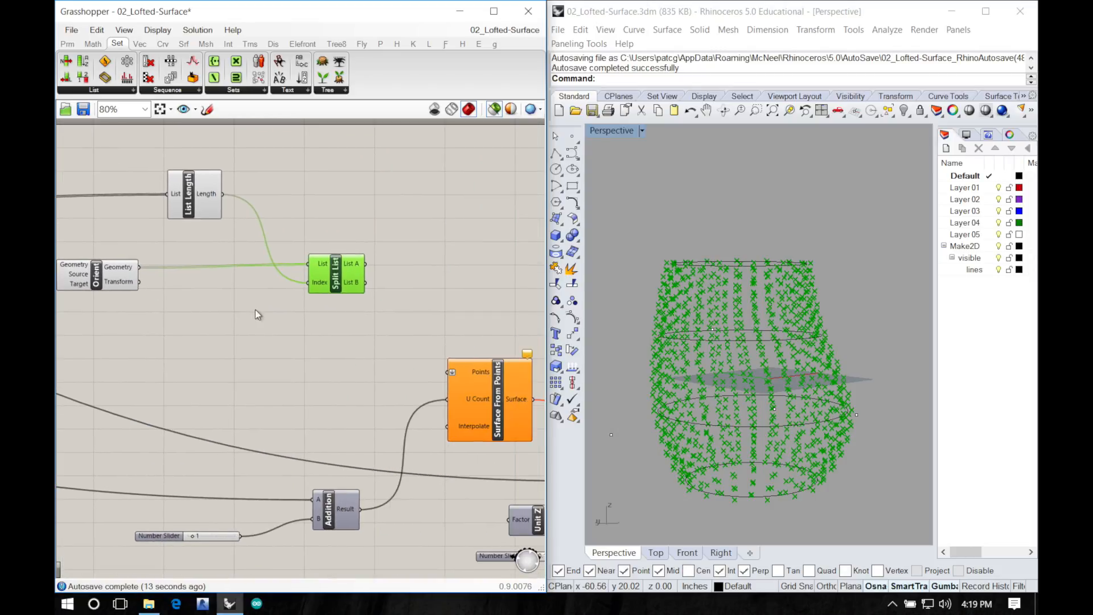
right_click(64, 290)
left_click(191, 263)
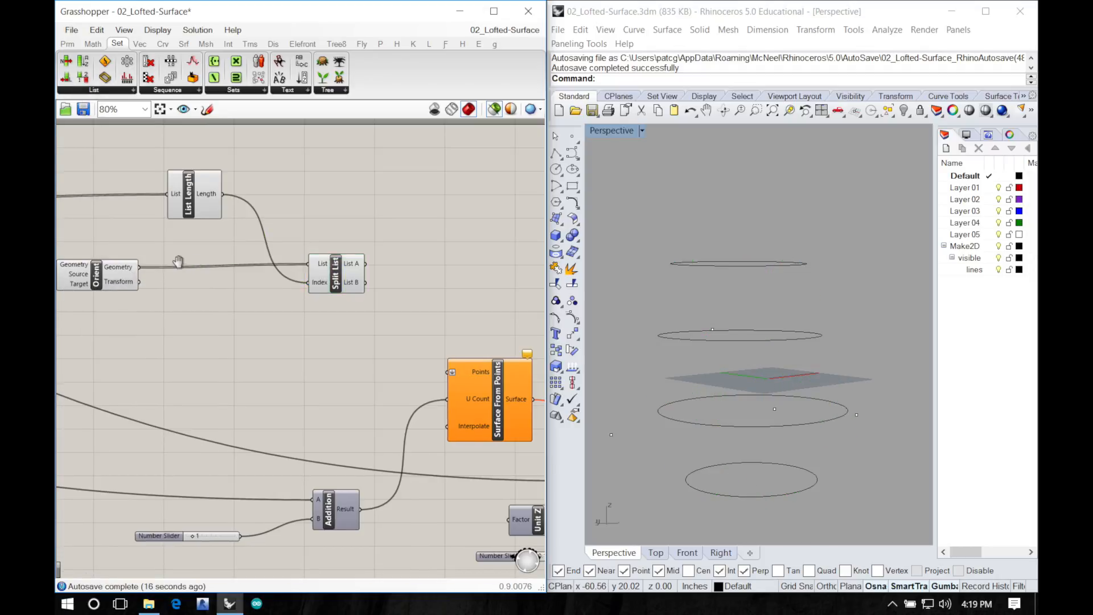
right_click_drag(178, 262, 261, 307)
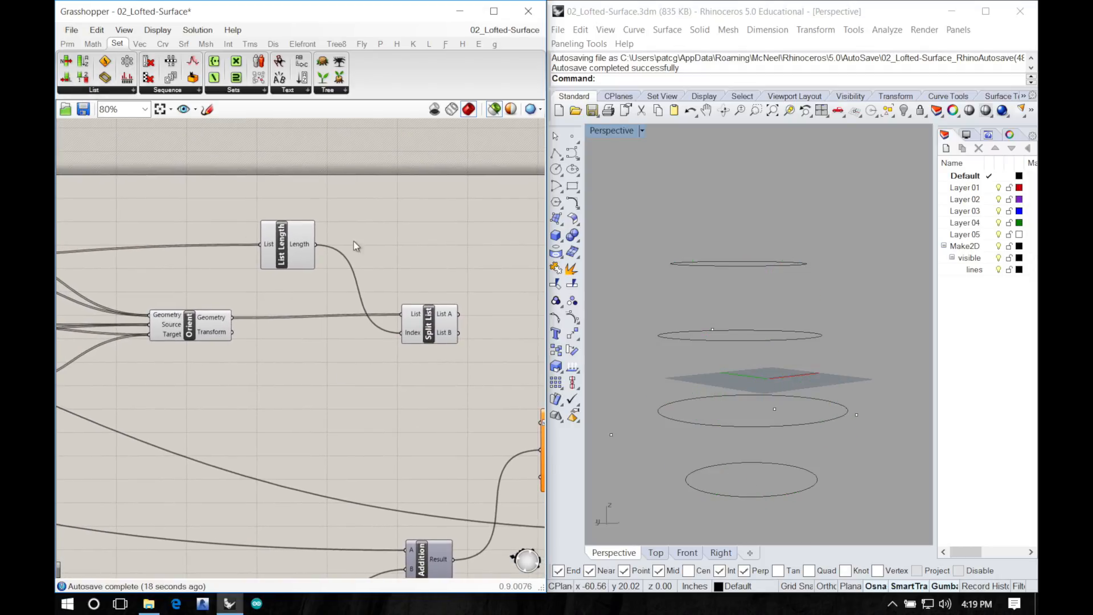
right_click_drag(191, 376, 390, 359)
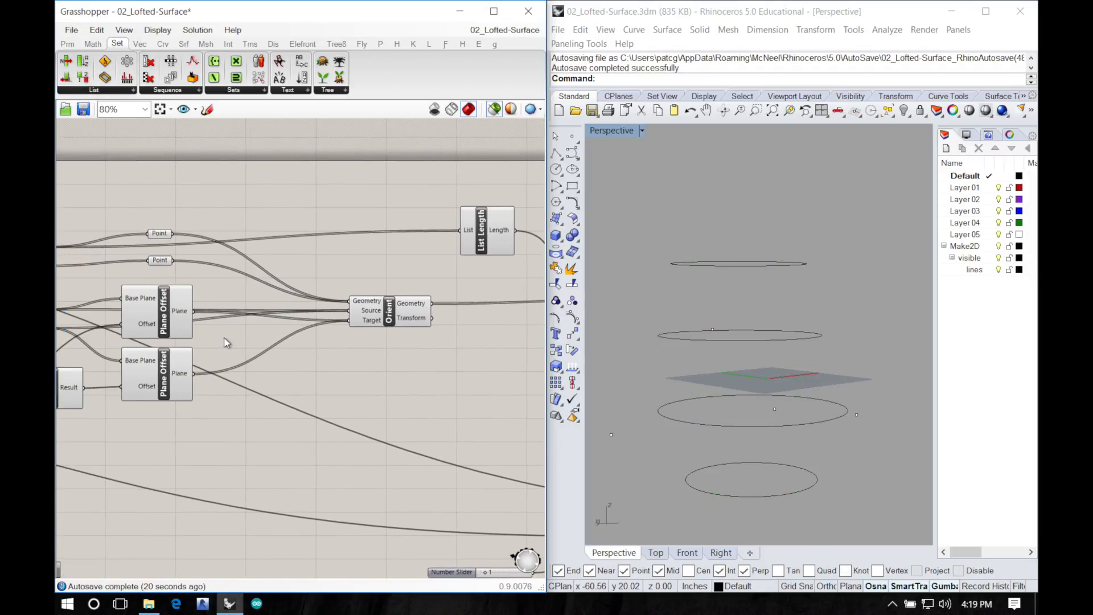
mouse_move(224, 340)
right_mouse_down()
mouse_move(373, 342)
mouse_move(211, 327)
right_mouse_up()
left_click(384, 310)
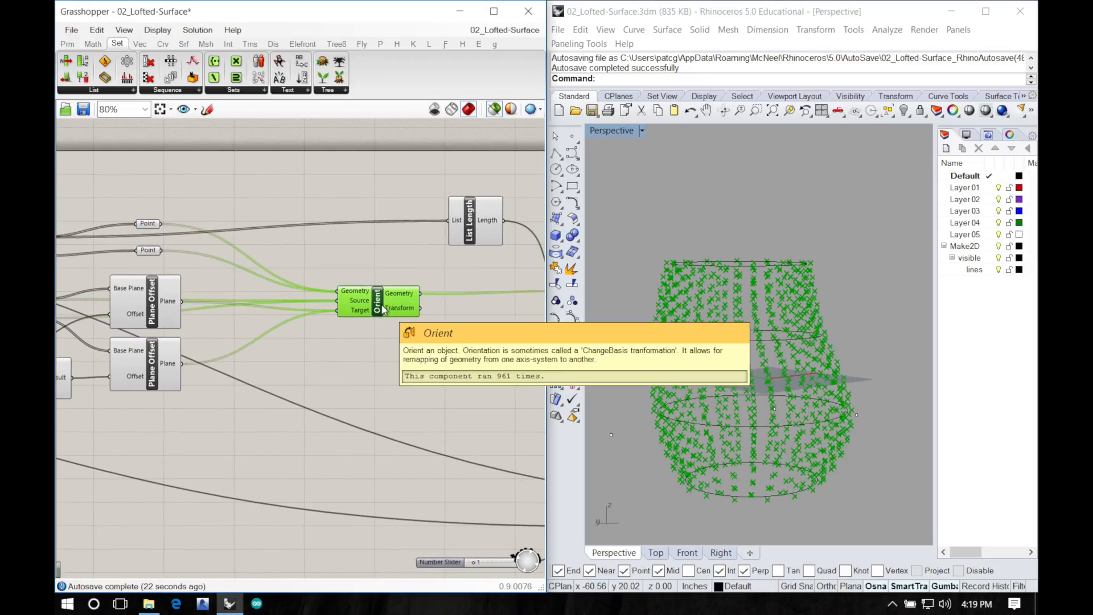
mouse_move(344, 338)
right_mouse_down()
mouse_move(306, 329)
mouse_move(214, 341)
right_mouse_up()
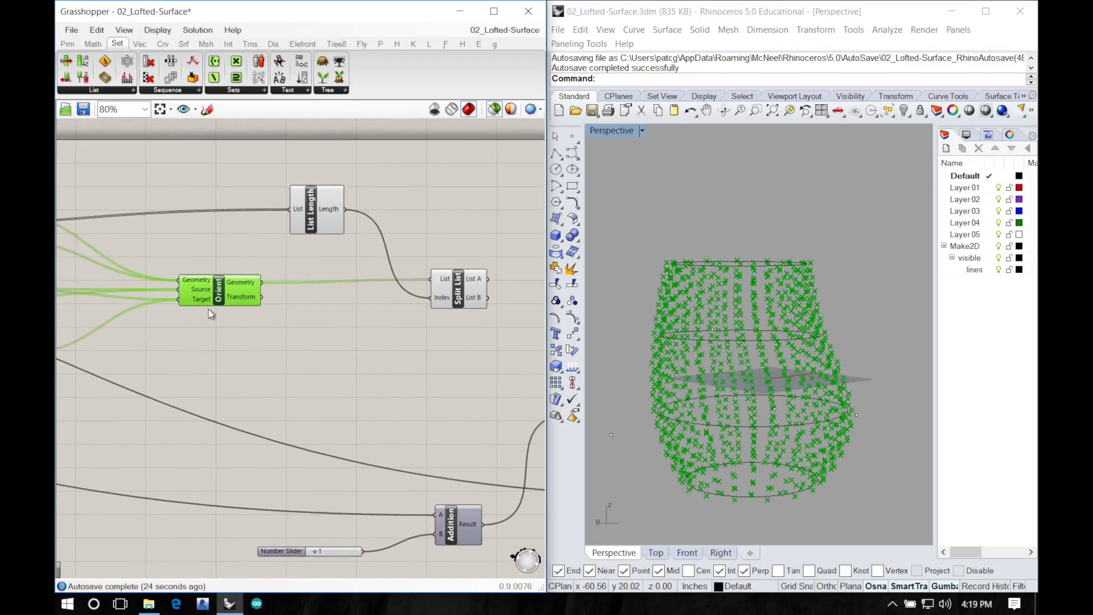
right_click_drag(357, 357, 210, 342)
right_click_drag(732, 380, 793, 420)
right_click_drag(340, 298, 364, 306)
mouse_move(367, 308)
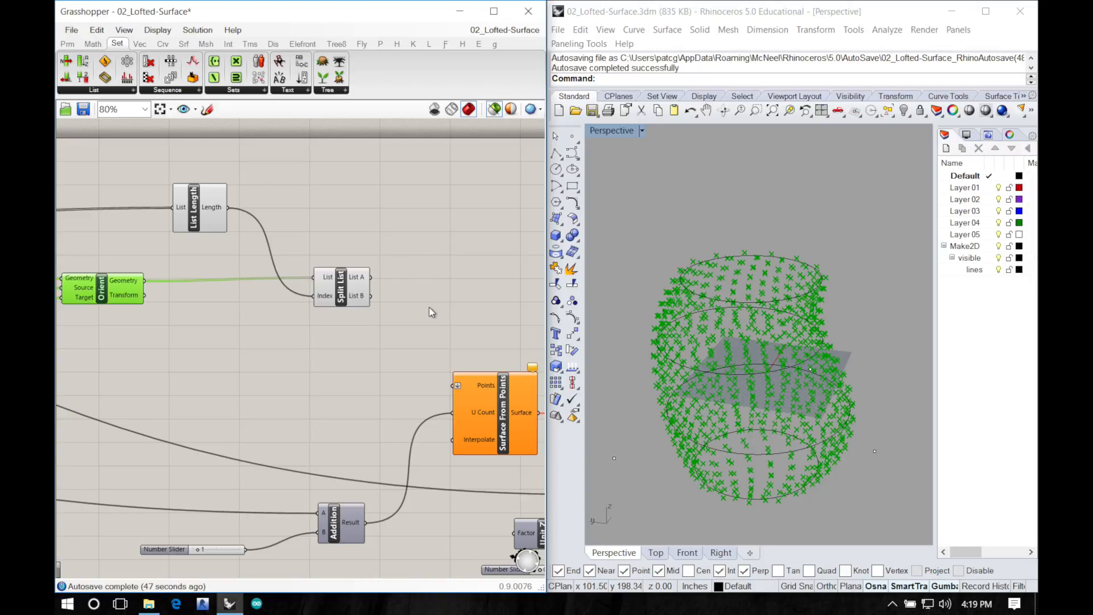
Step: Add a Weave component and connect Split List's List A to Stream 0 and List B to Stream 1
right_click_drag(455, 325, 316, 339)
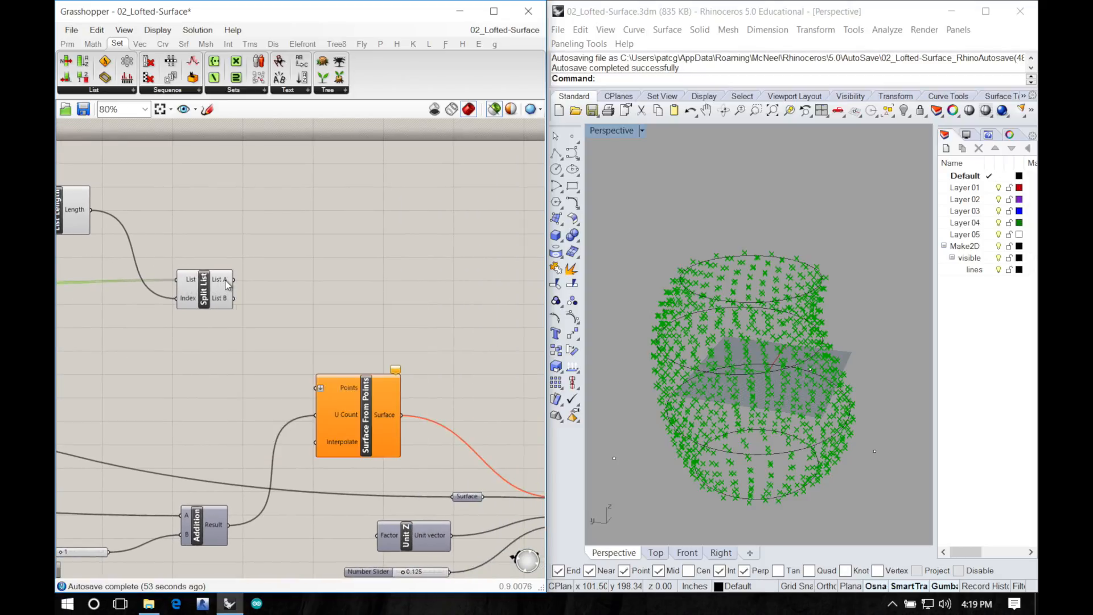
left_click(100, 93)
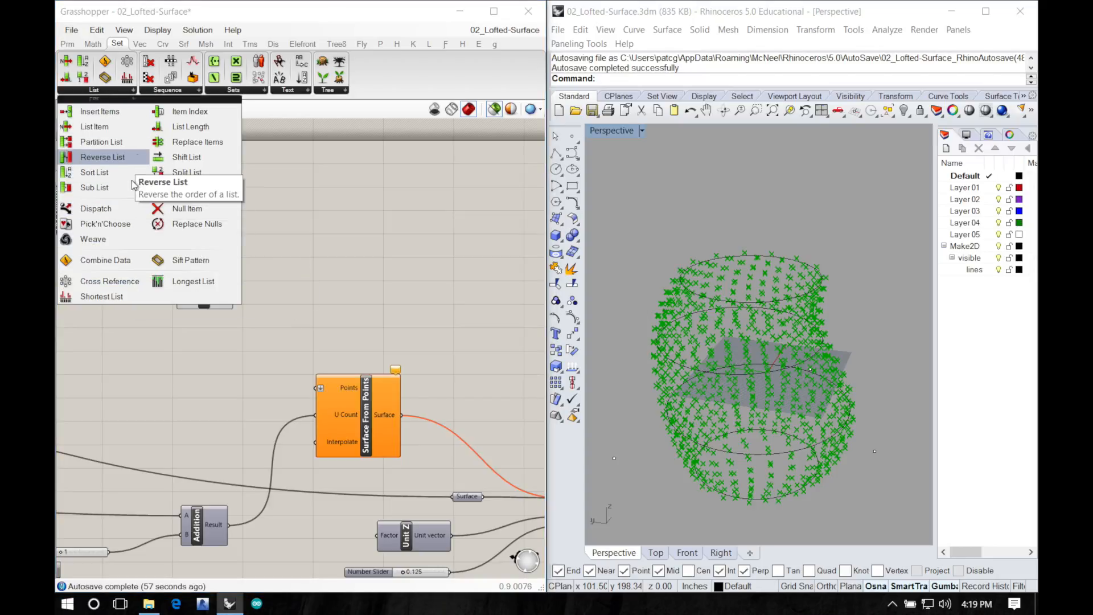
left_click(93, 239)
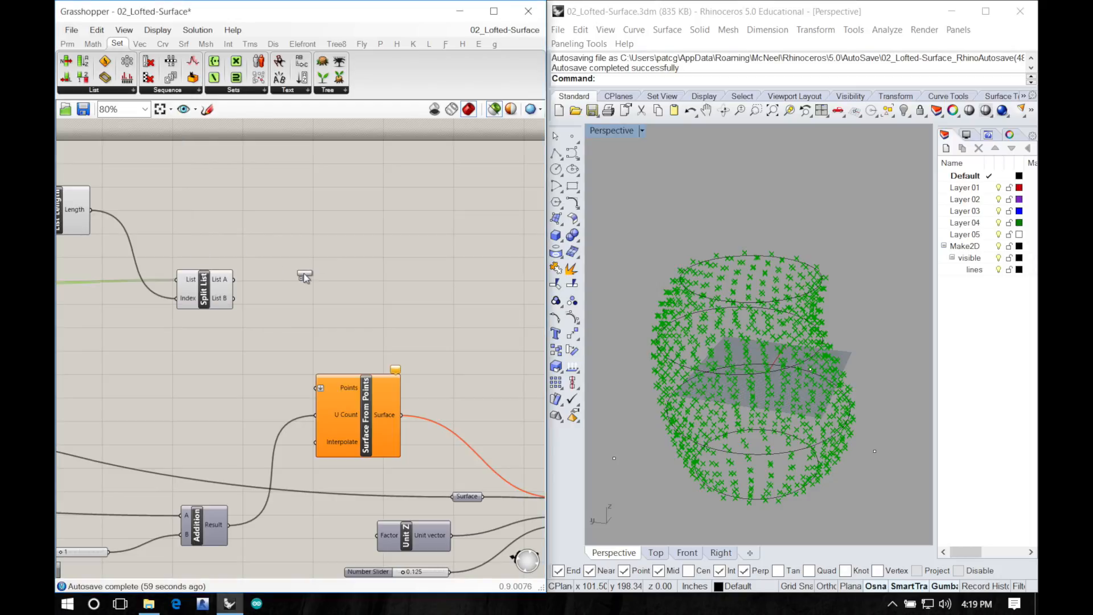
left_click(302, 265)
left_click_drag(307, 269, 359, 286)
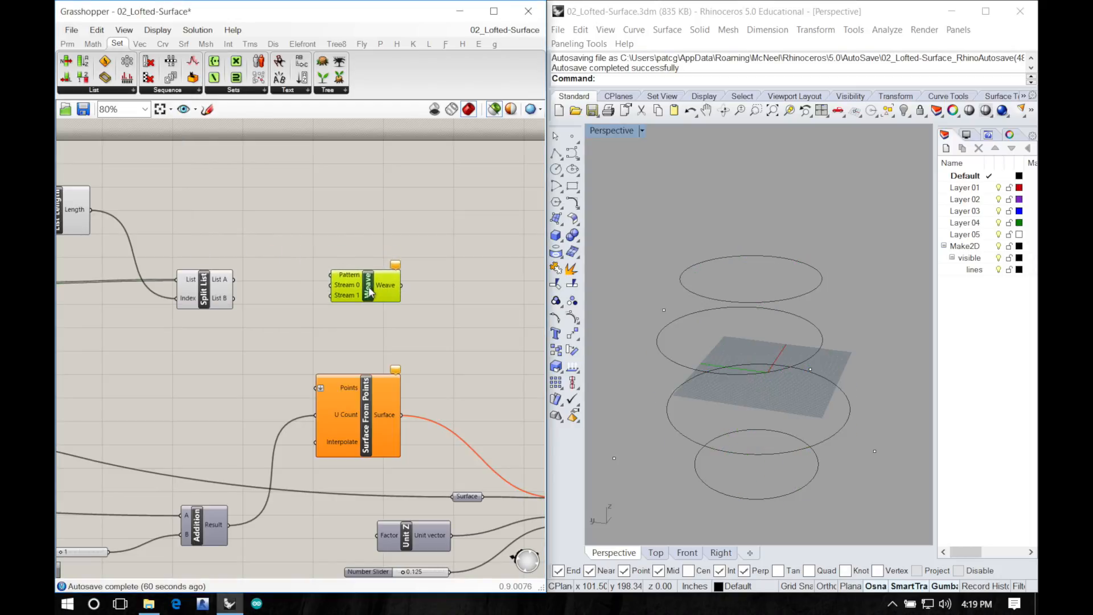
left_click_drag(234, 279, 320, 280)
left_click_drag(234, 302, 320, 291)
Step: Rearrange List Length, Split List and Weave closer together beside the Orient component
right_click_drag(402, 321, 461, 258)
left_click_drag(417, 223, 368, 249)
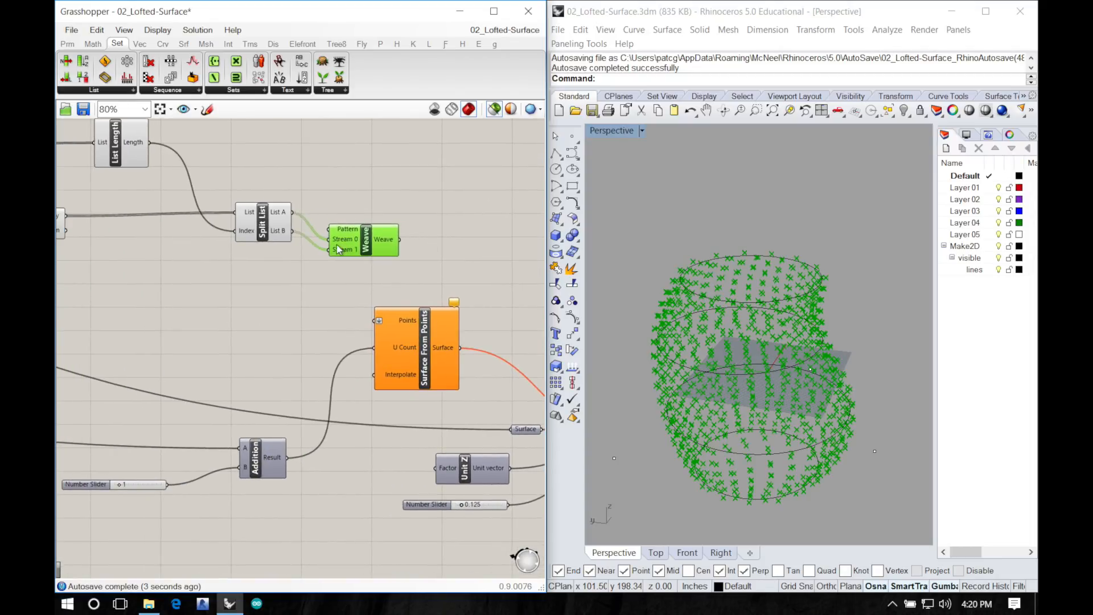
right_click_drag(339, 251, 443, 316)
left_click(387, 286, "shift")
left_click_drag(387, 286, 302, 296)
left_click_drag(234, 221, 146, 226)
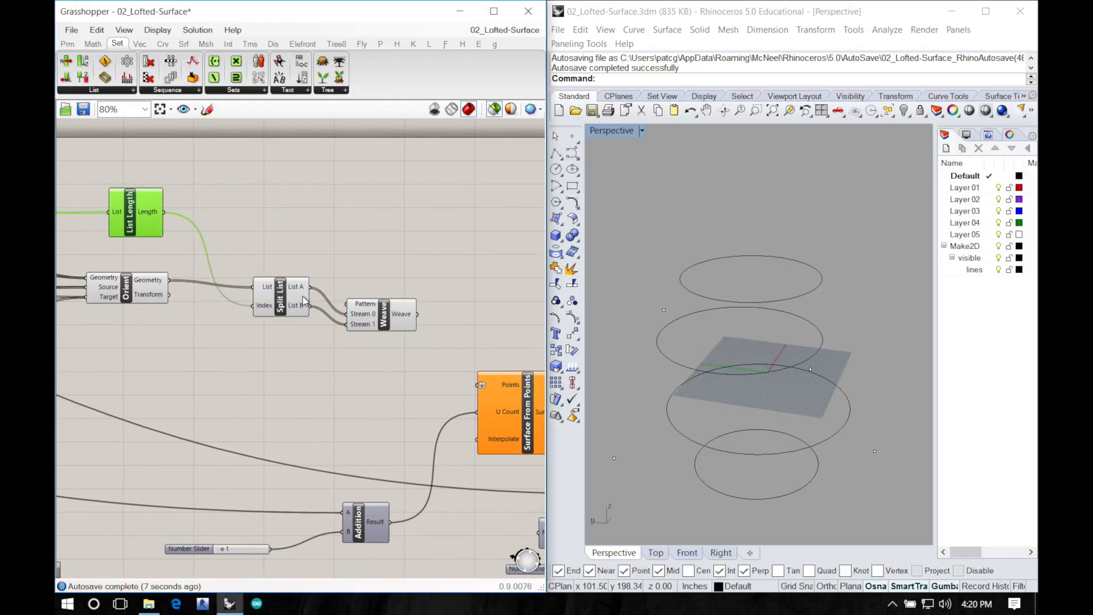
left_click_drag(285, 299, 251, 289)
left_click_drag(382, 321, 356, 307)
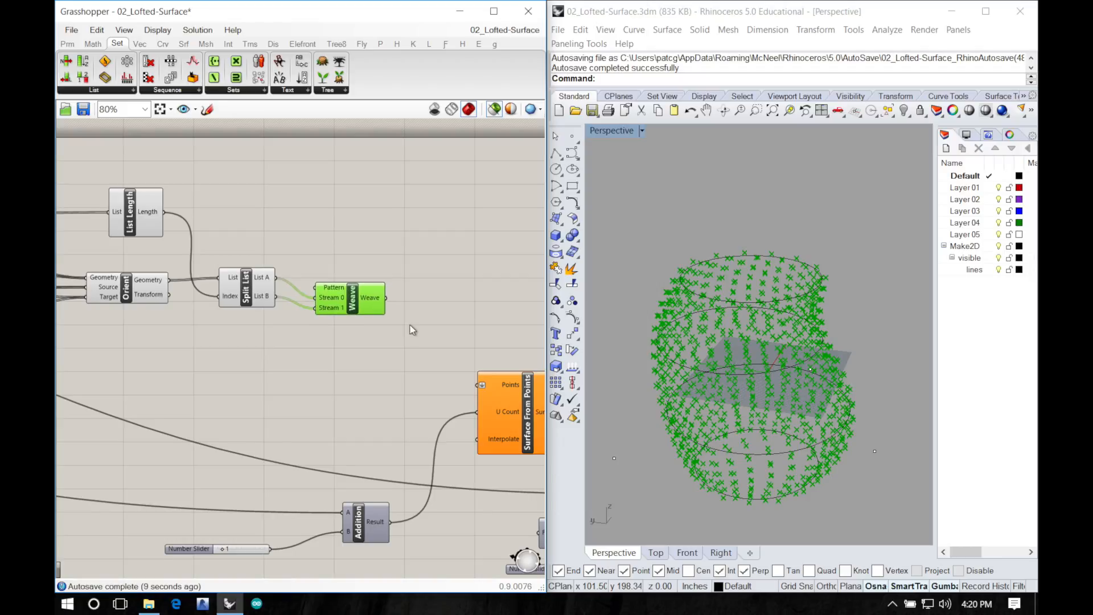
Step: Connect Weave's output to the Points input of Surface From Points and preview the surface in the viewport
right_click_drag(415, 329, 286, 291)
left_click_drag(258, 259, 346, 345)
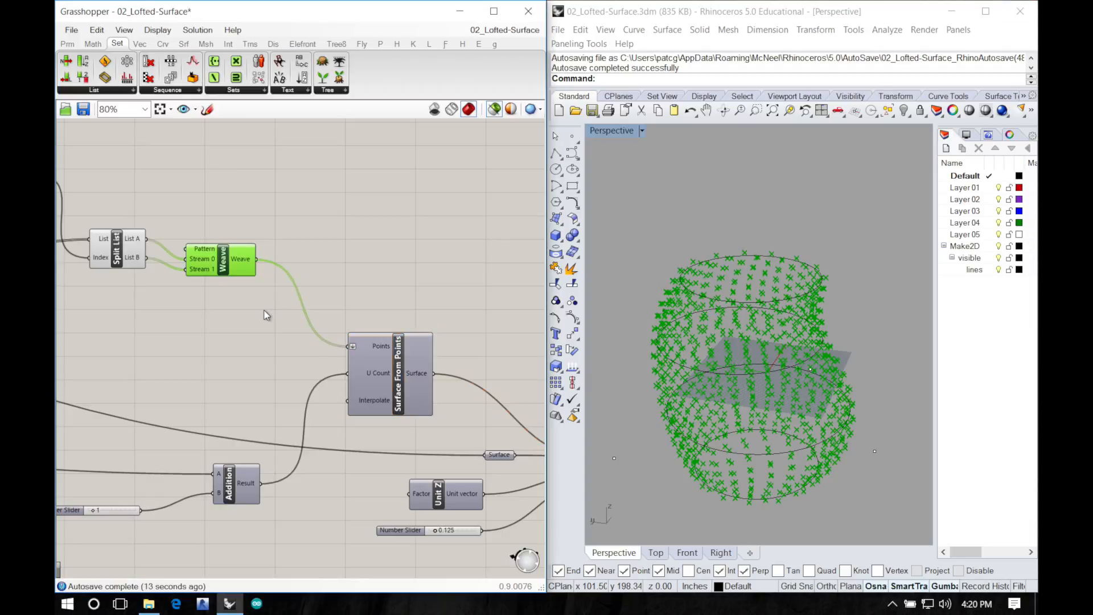
left_click(357, 291)
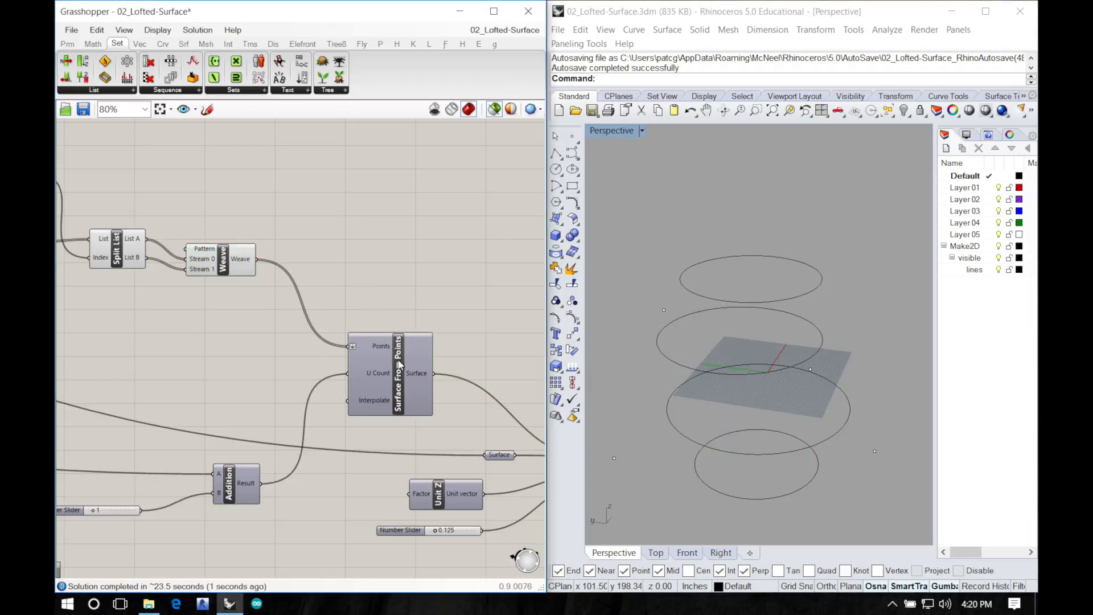
left_click(398, 362)
right_click_drag(725, 432, 764, 378)
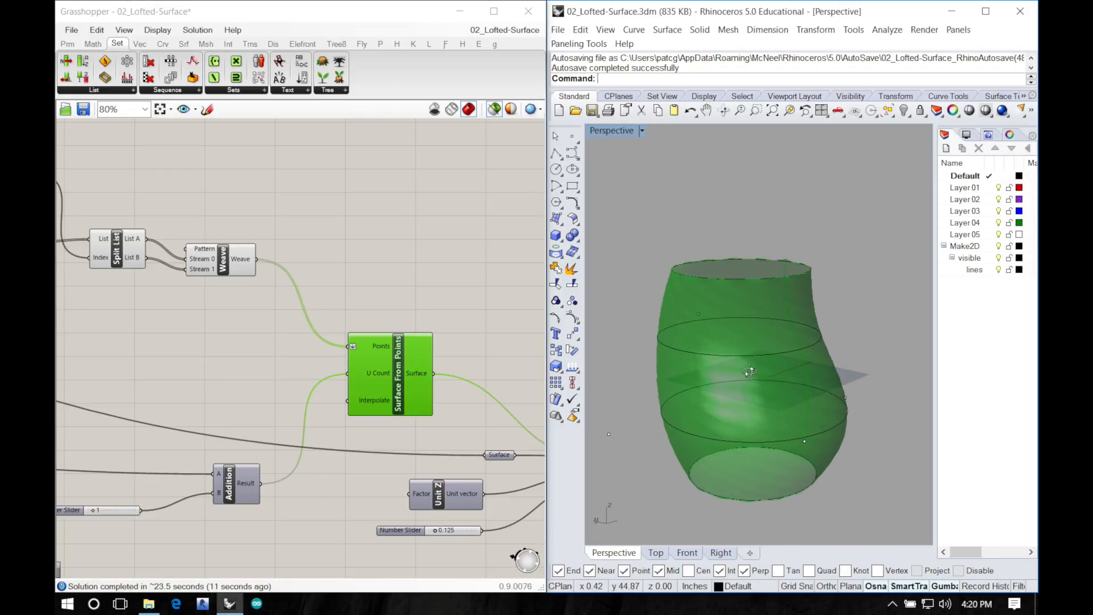
Step: Preview Orient's points and trace the definition between Weave and the number slider that drives the plane offsets
right_click_drag(141, 289, 222, 310)
right_click_drag(86, 307, 485, 308)
left_click(488, 307)
right_click_drag(336, 404, 423, 372)
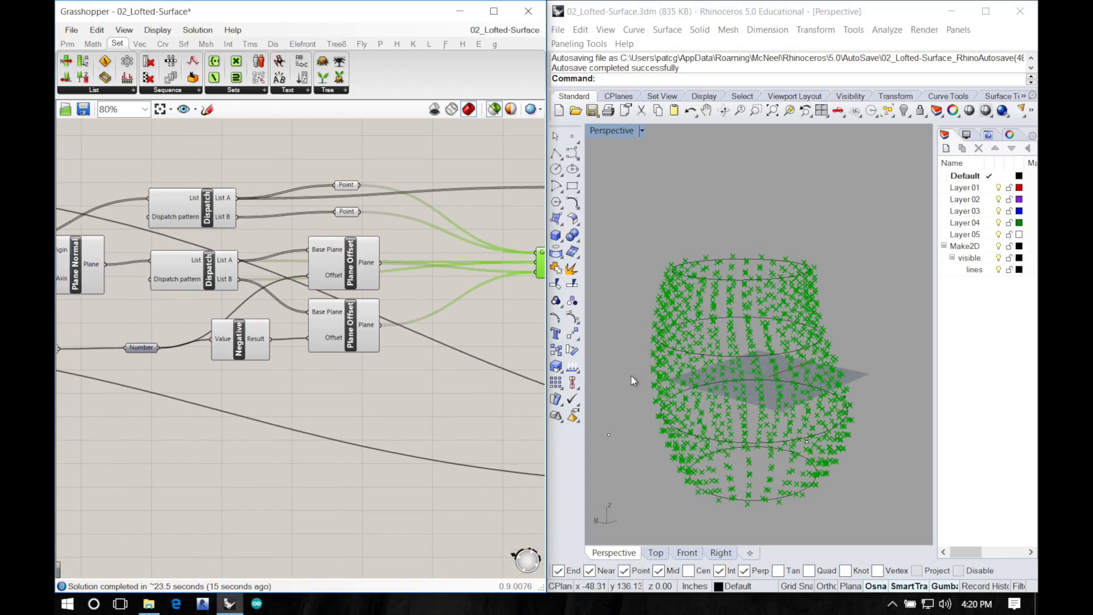
right_click_drag(535, 389, 230, 374)
right_click_drag(356, 371, 300, 379)
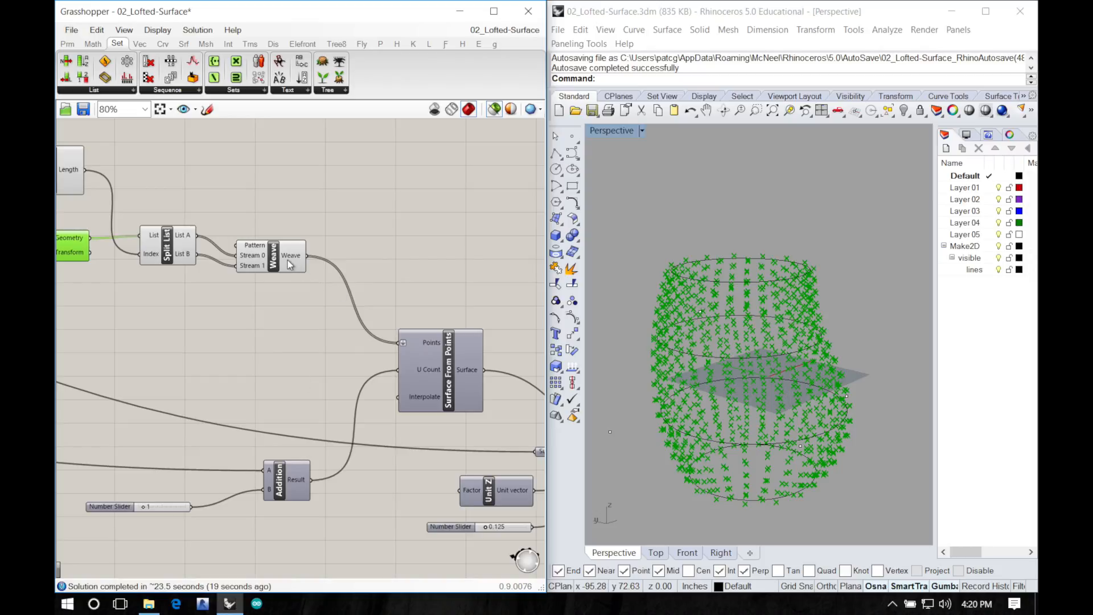
right_click_drag(86, 333, 512, 329)
right_click_drag(201, 330, 408, 348)
right_click_drag(152, 358, 188, 359)
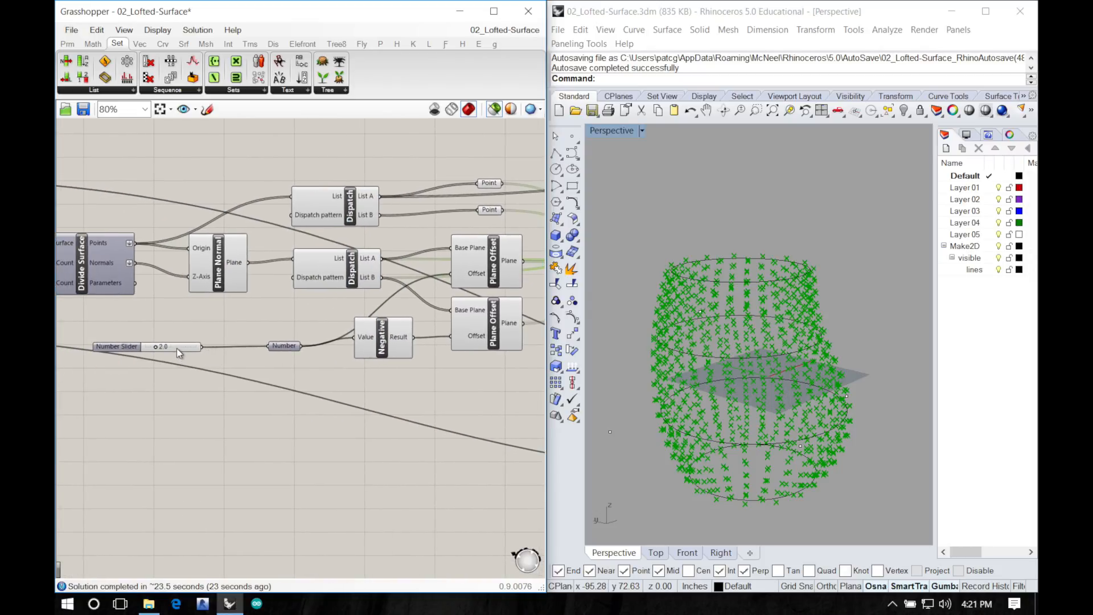
right_click(176, 352)
left_click(212, 407)
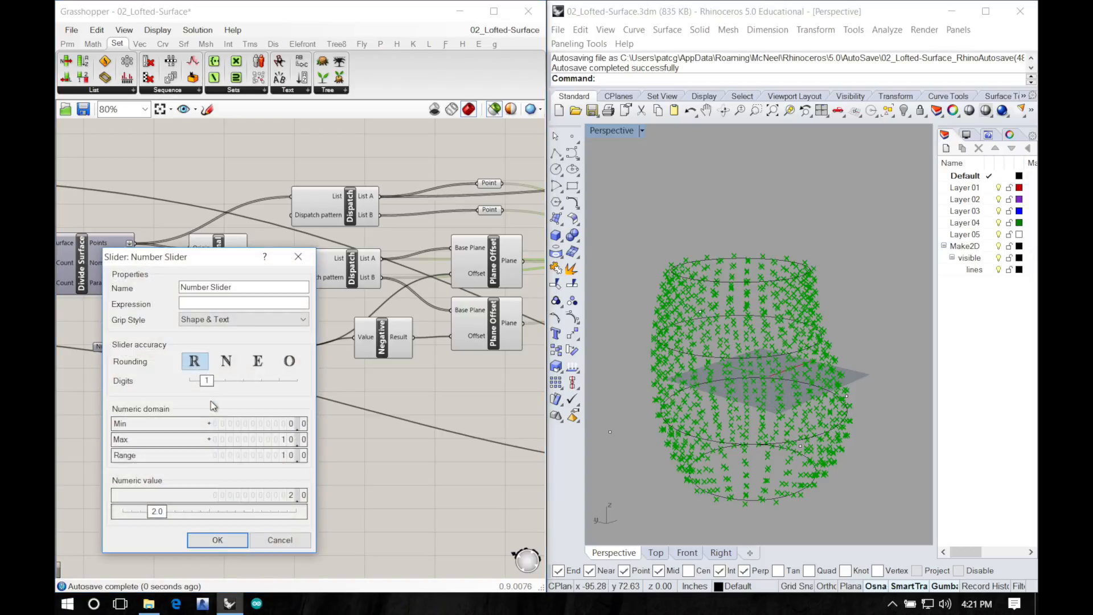
double_click(271, 440)
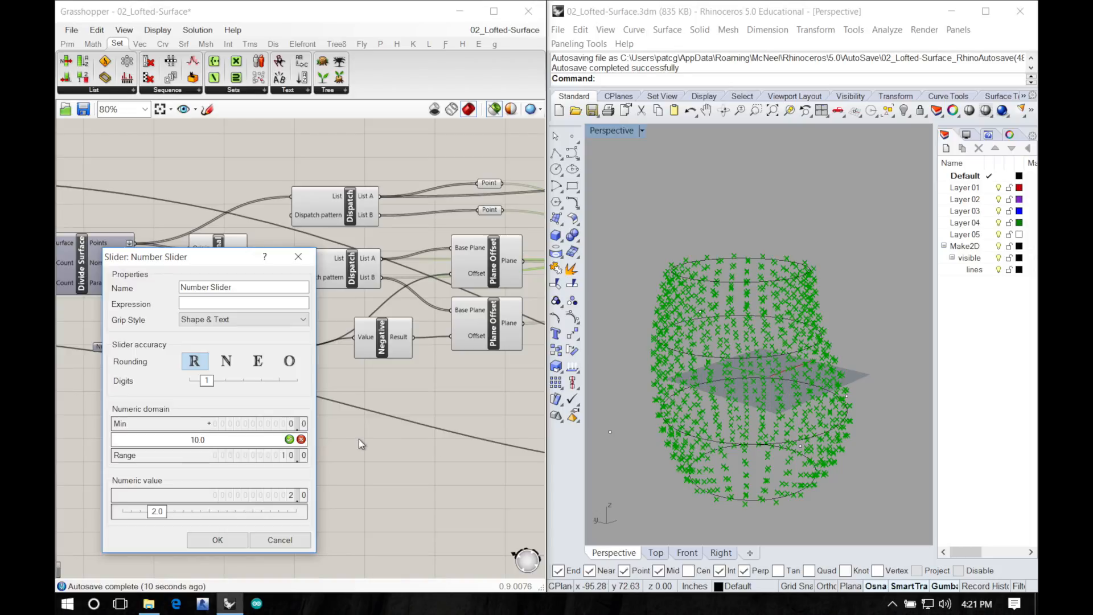
left_click(278, 540)
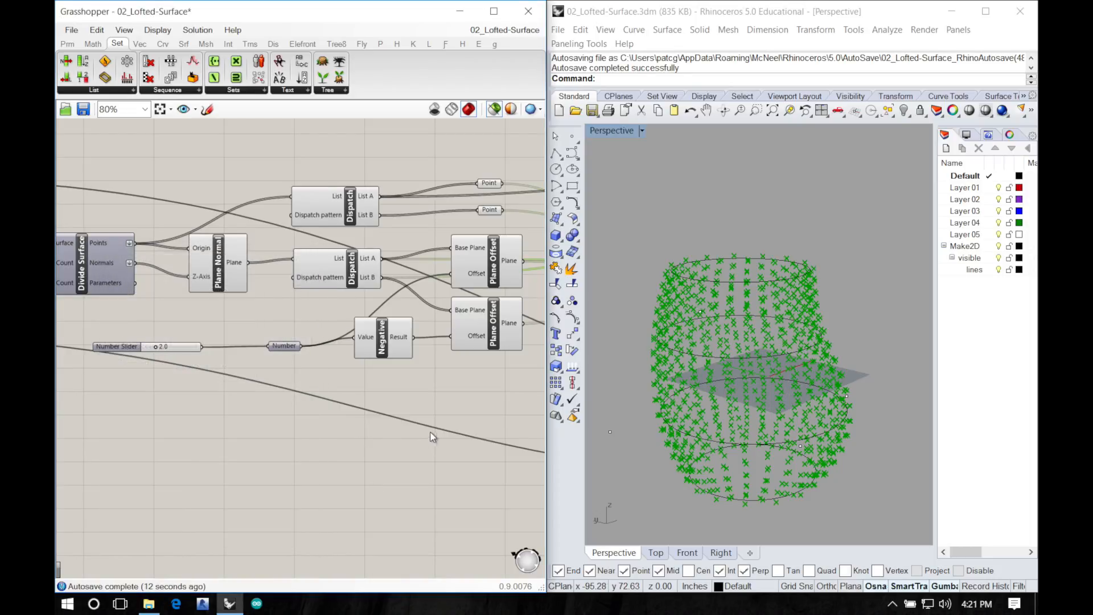
Step: Select the four vase curves and four points and scale them down uniformly around the selection's centre
right_click_drag(431, 436, 141, 382)
right_click_drag(472, 299, 345, 281)
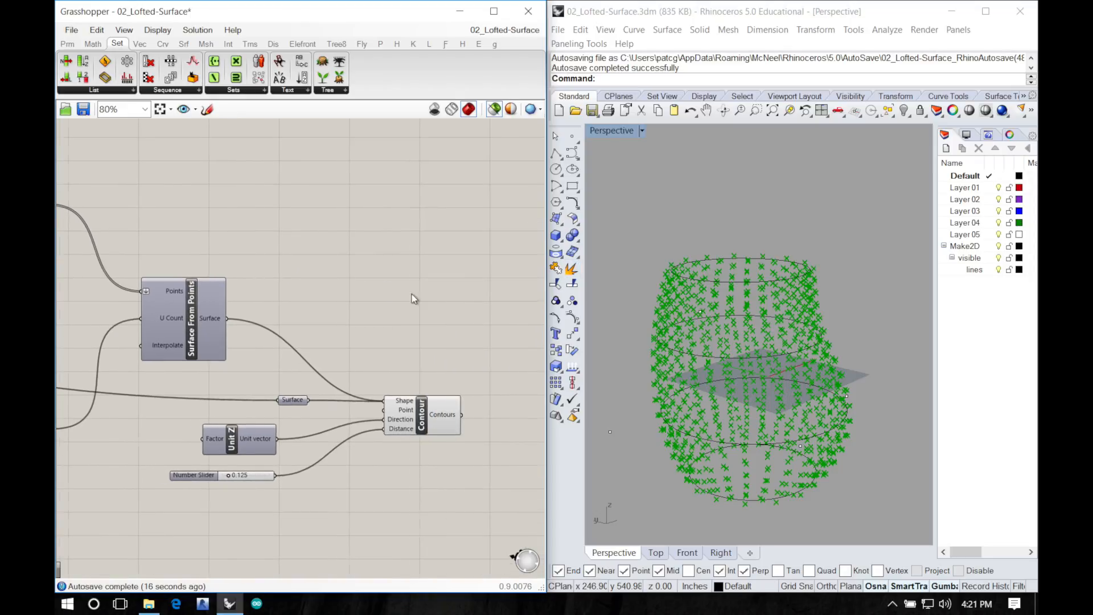
right_click_drag(433, 288, 512, 279)
right_click_drag(375, 295, 304, 301)
left_click(594, 201)
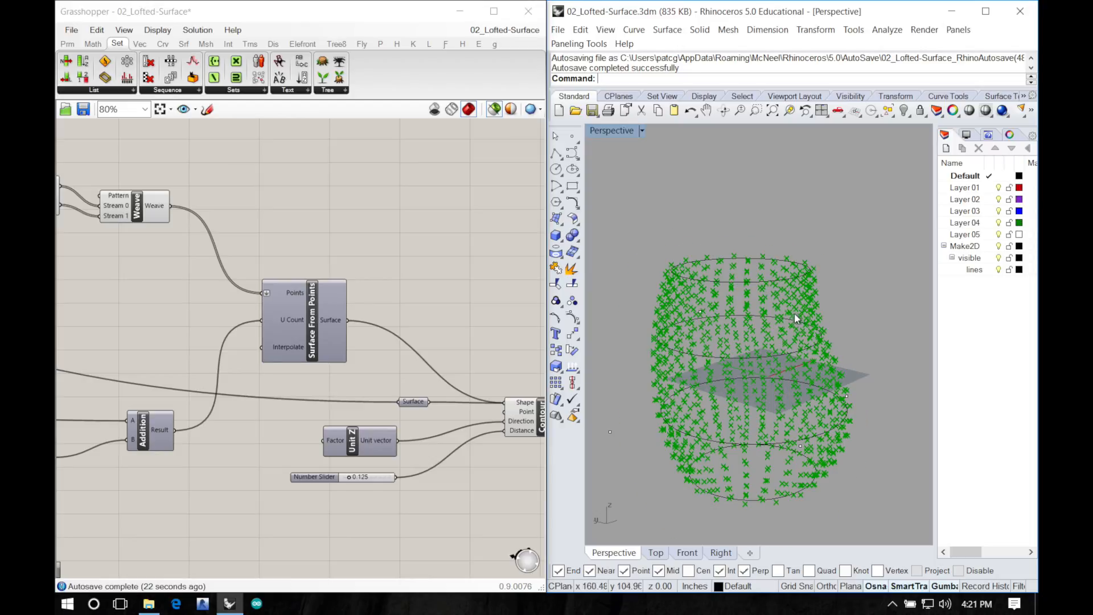
scroll(794, 312, "down", 4)
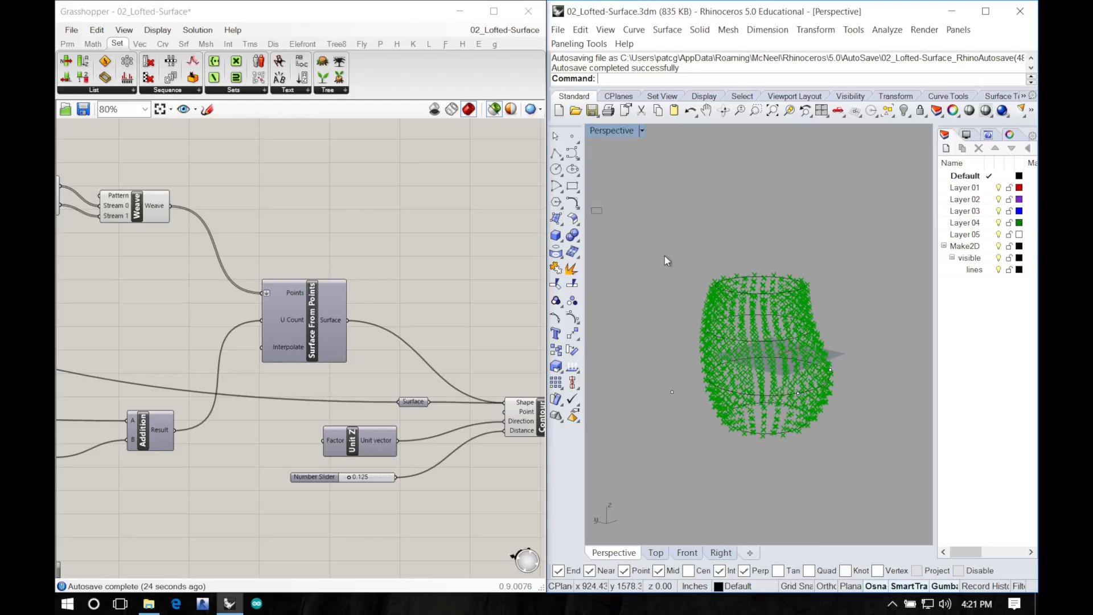
left_click_drag(664, 255, 913, 473)
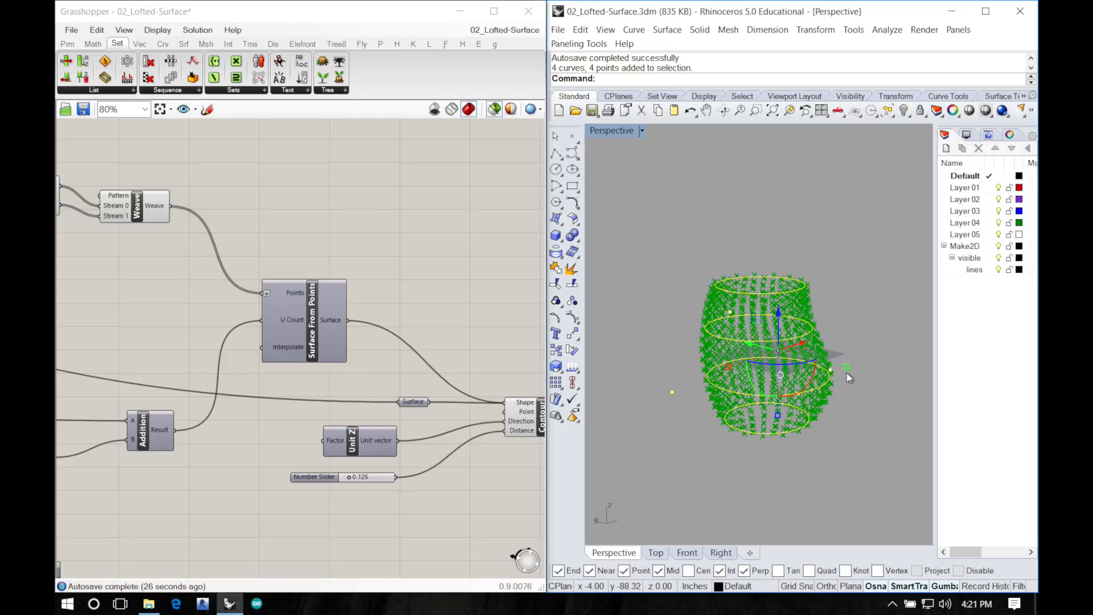
left_click_drag(847, 368, 783, 351)
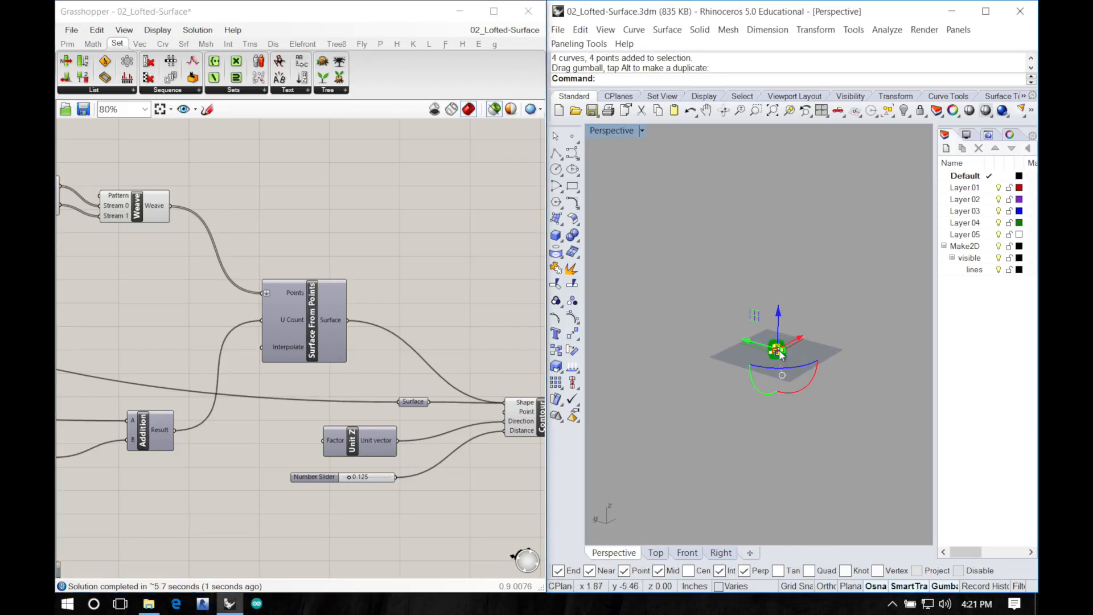
scroll(775, 339, "up", 10)
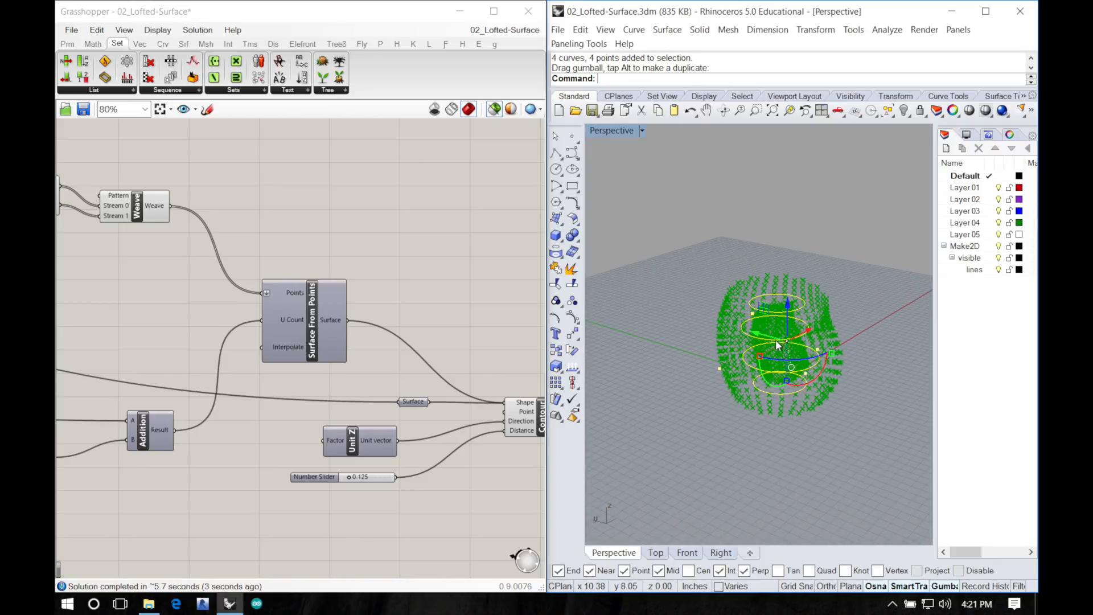
Step: Preview the Surface From Points result and examine the spikes around the body, rim and base of the scaled vase
right_click_drag(826, 462, 654, 433)
scroll(733, 449, "up", 2)
scroll(733, 449, "down", 5)
scroll(733, 449, "up", 3)
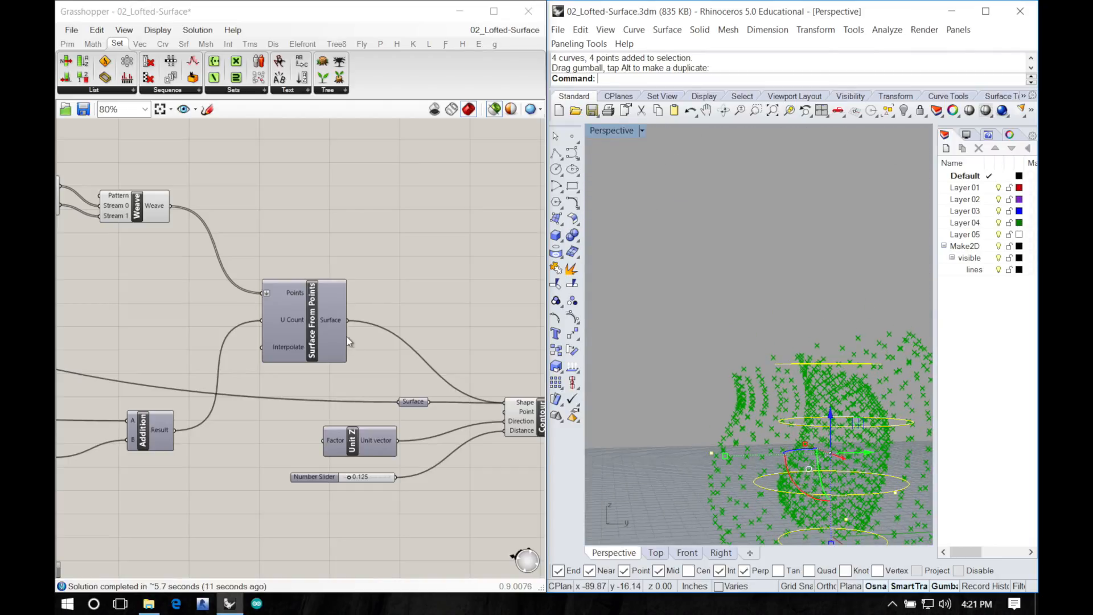
left_click(331, 327)
right_click_drag(740, 390, 861, 411)
mouse_move(713, 501)
right_mouse_down()
mouse_move(735, 521)
mouse_move(684, 465)
mouse_move(706, 490)
right_mouse_up()
scroll(778, 492, "up", 5)
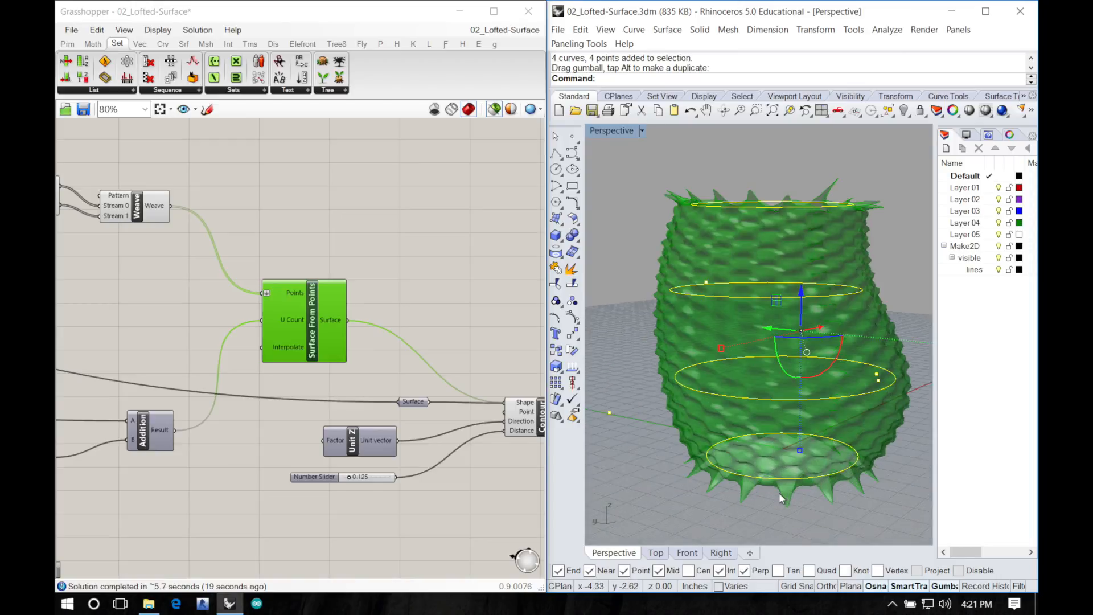
right_click_drag(208, 336, 273, 345)
right_click_drag(841, 289, 676, 298)
scroll(676, 297, "down", 4)
right_click_drag(836, 337, 712, 357)
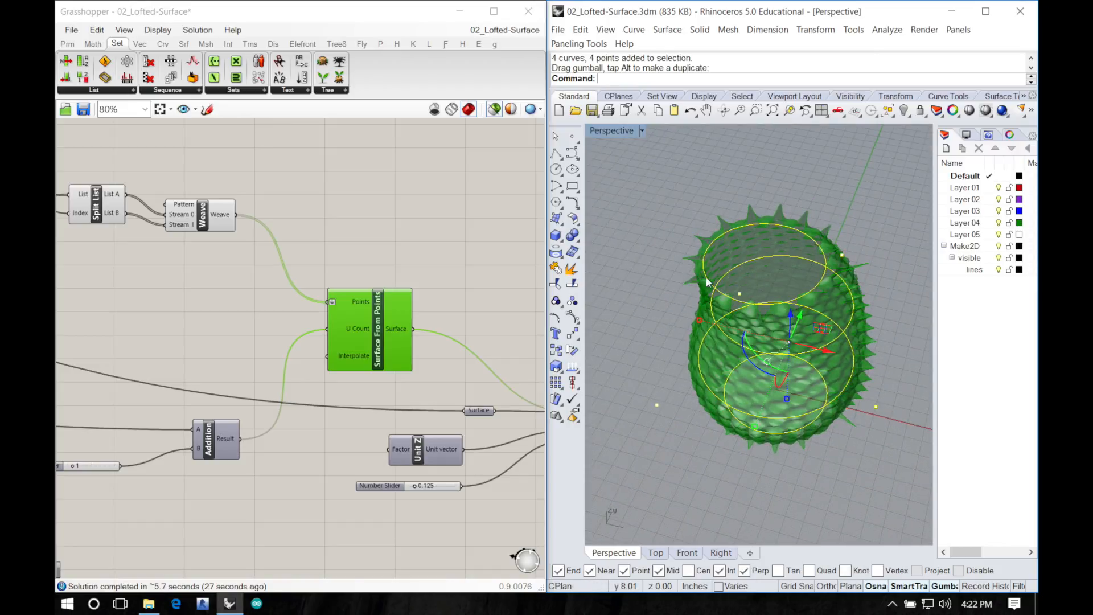
right_click_drag(713, 284, 733, 412)
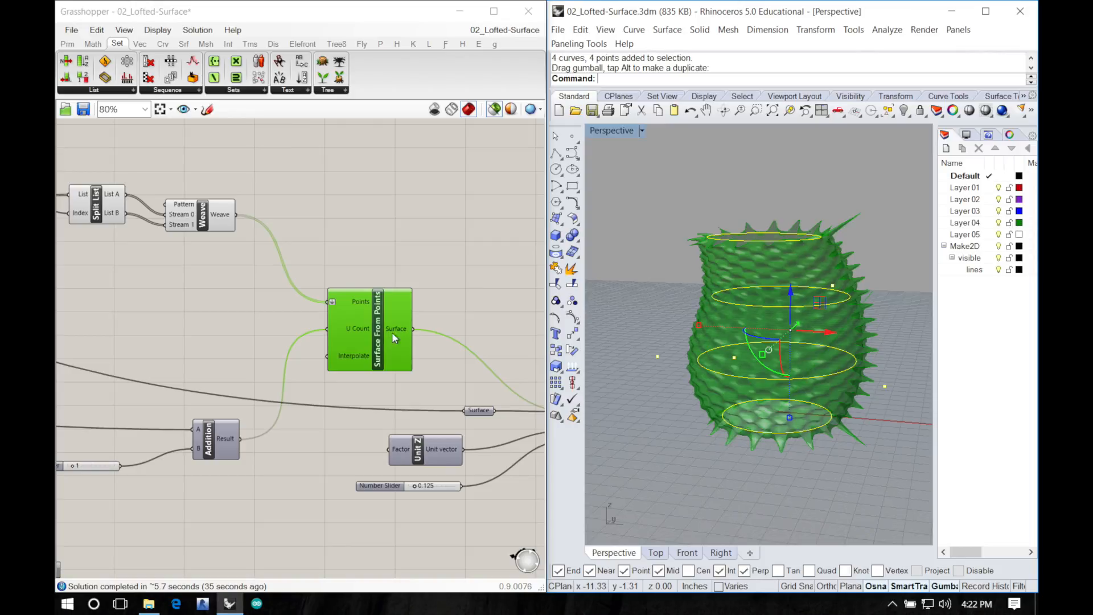
Step: Compare Weave's point preview with the surface generated by Surface From Points
left_click(203, 215)
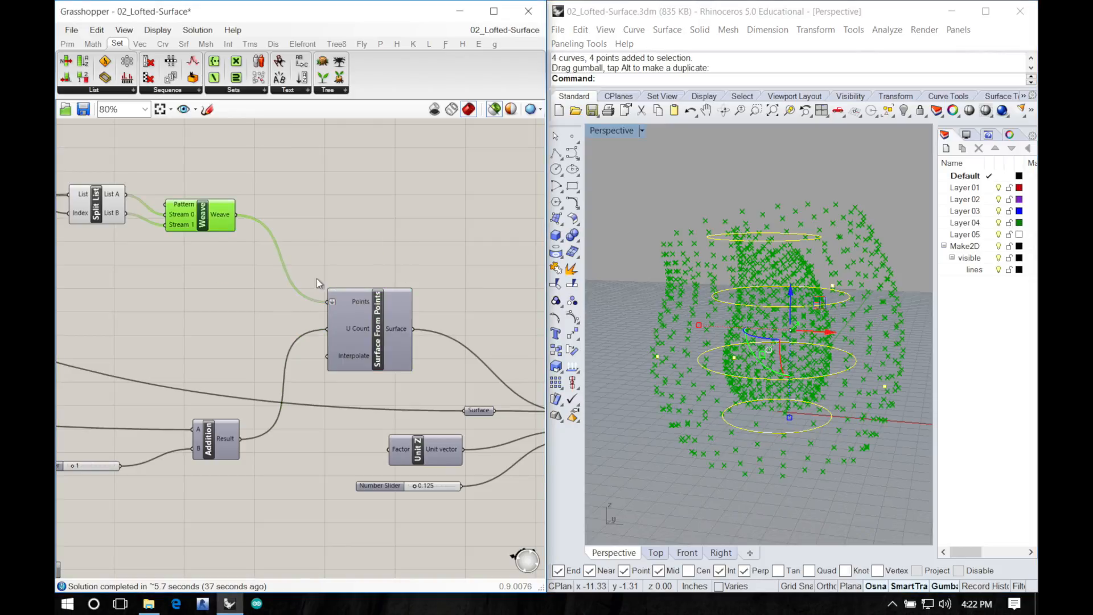
left_click(345, 329)
right_click_drag(709, 366, 733, 323)
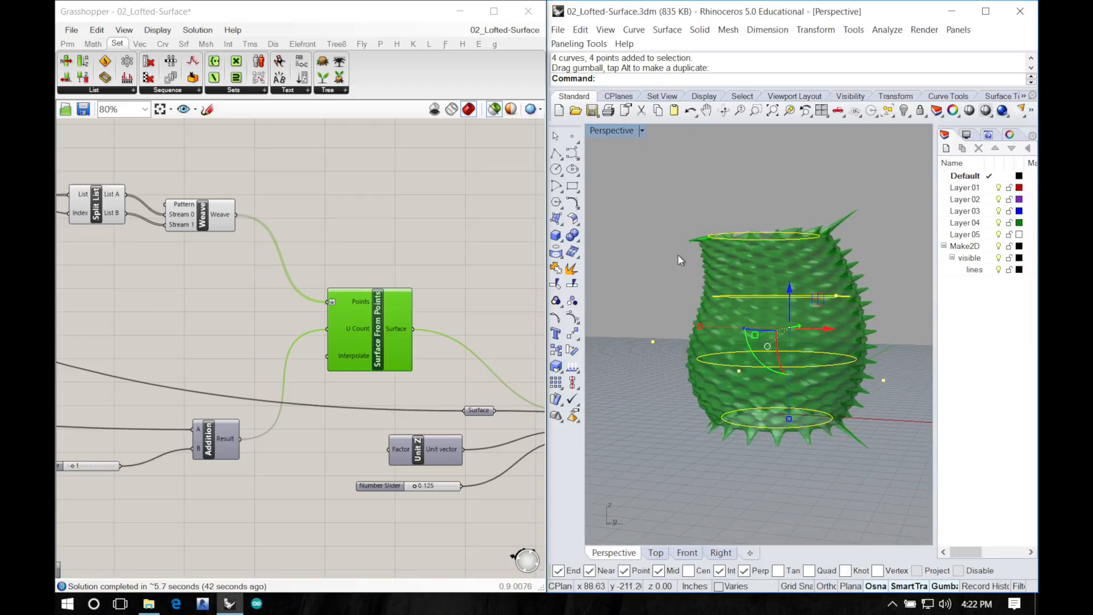
right_click_drag(862, 385, 622, 316)
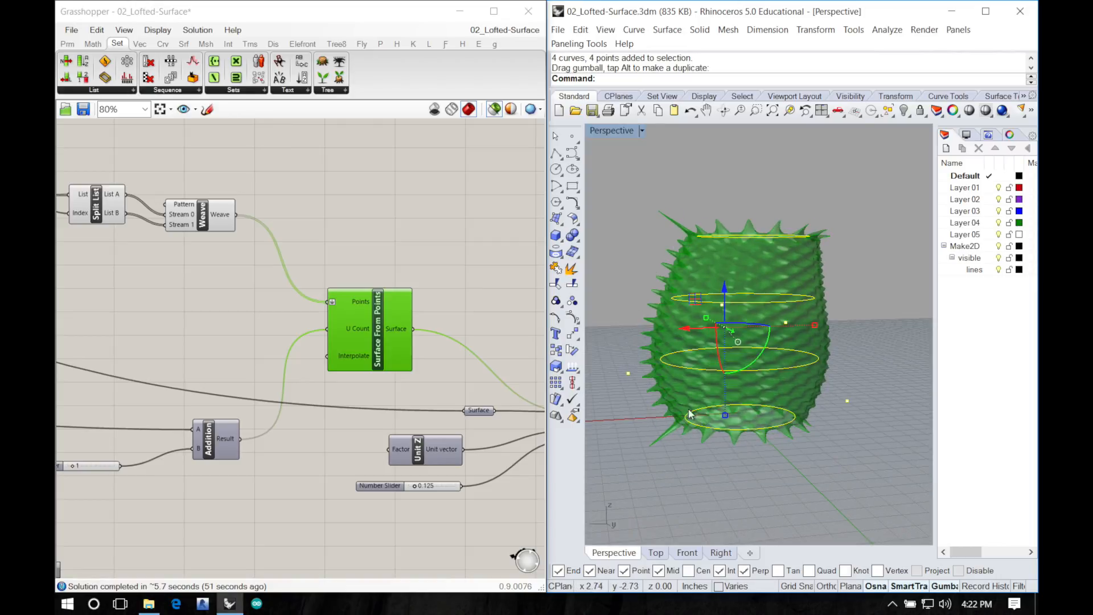
Step: Return to the start of the definition and preview Divide Surface's points on the vase
right_click_drag(644, 335, 448, 362)
right_click_drag(229, 382, 370, 385)
left_click(472, 307)
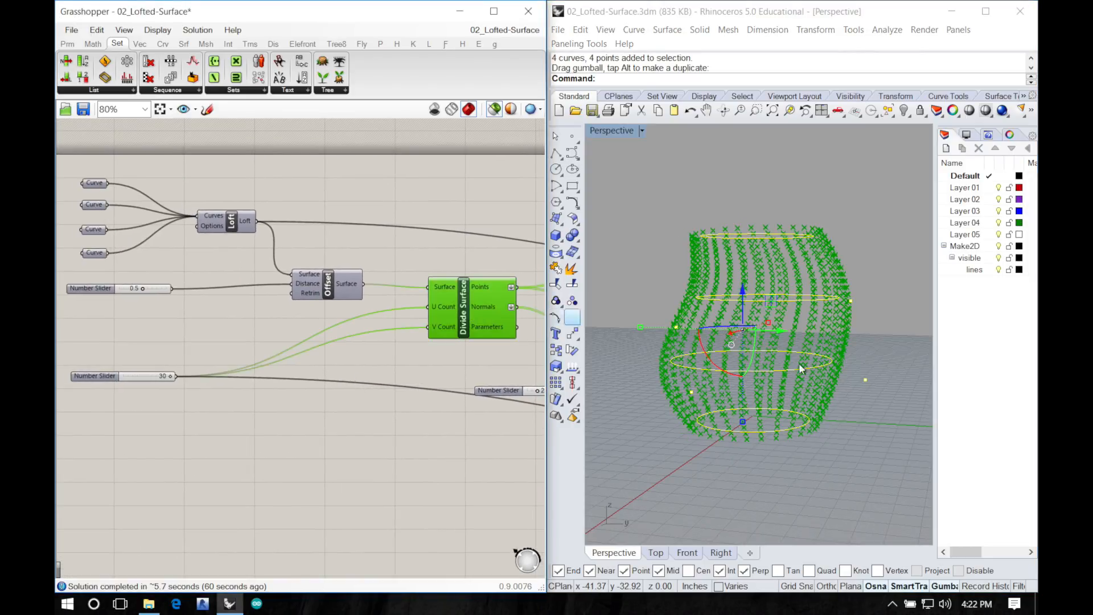
right_click_drag(798, 363, 693, 403)
right_click_drag(513, 387, 329, 356)
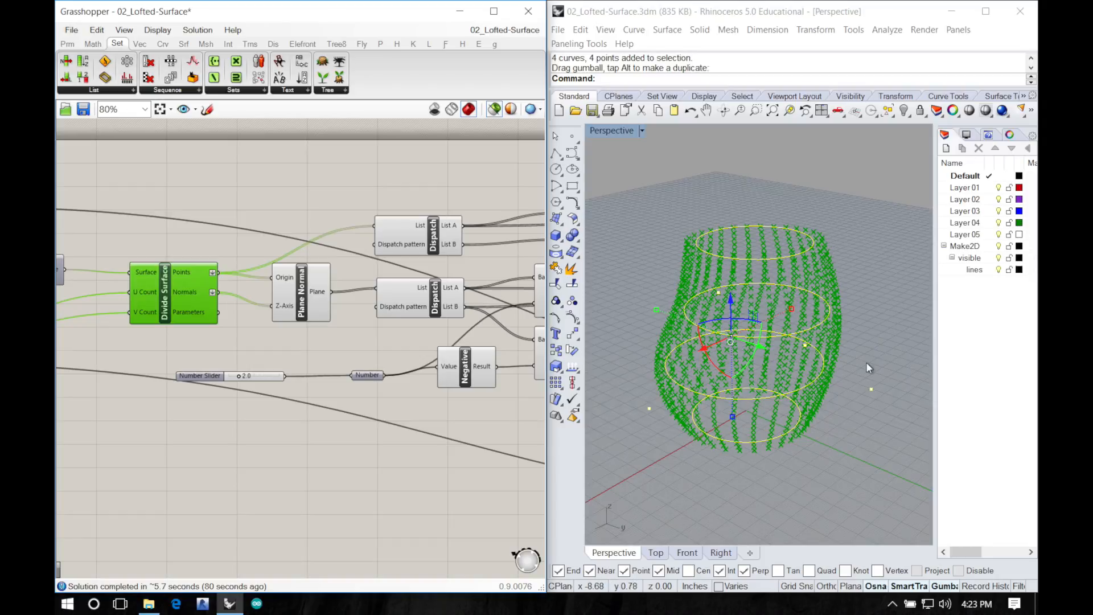
right_click_drag(280, 386, 238, 370)
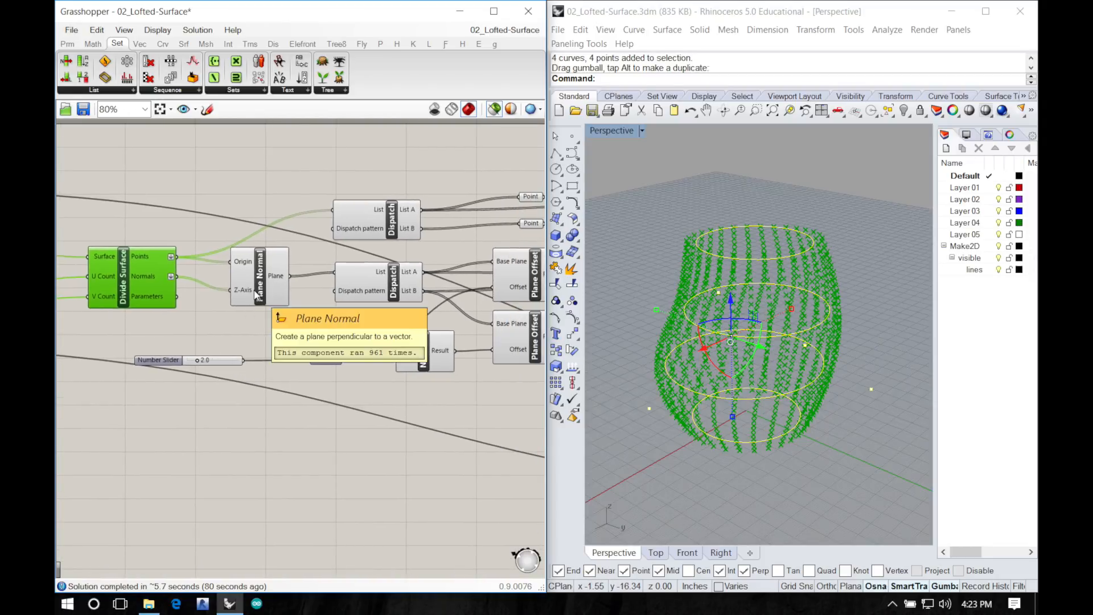
Step: Preview the planes from Plane Normal and the points and planes passing through the two Dispatch components
left_click(255, 294)
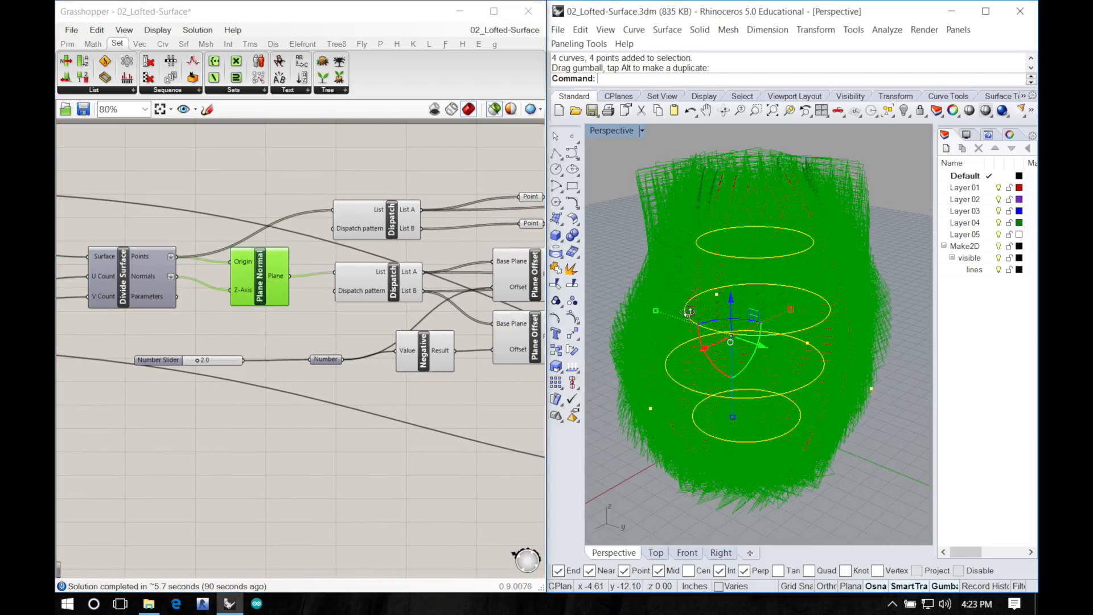
right_click_drag(689, 312, 677, 367)
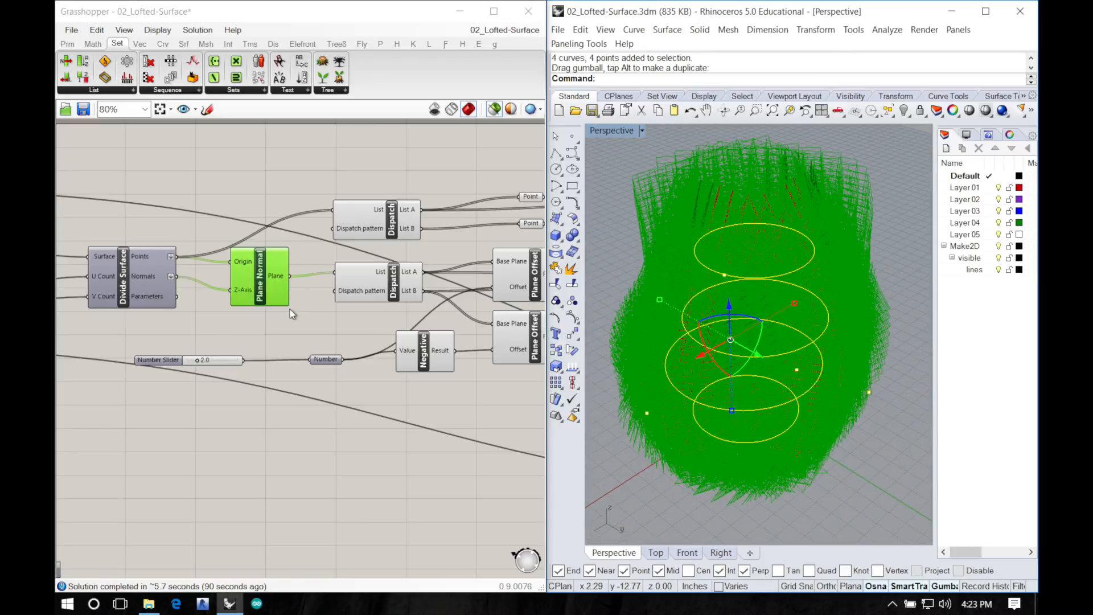
right_click_drag(273, 317, 205, 335)
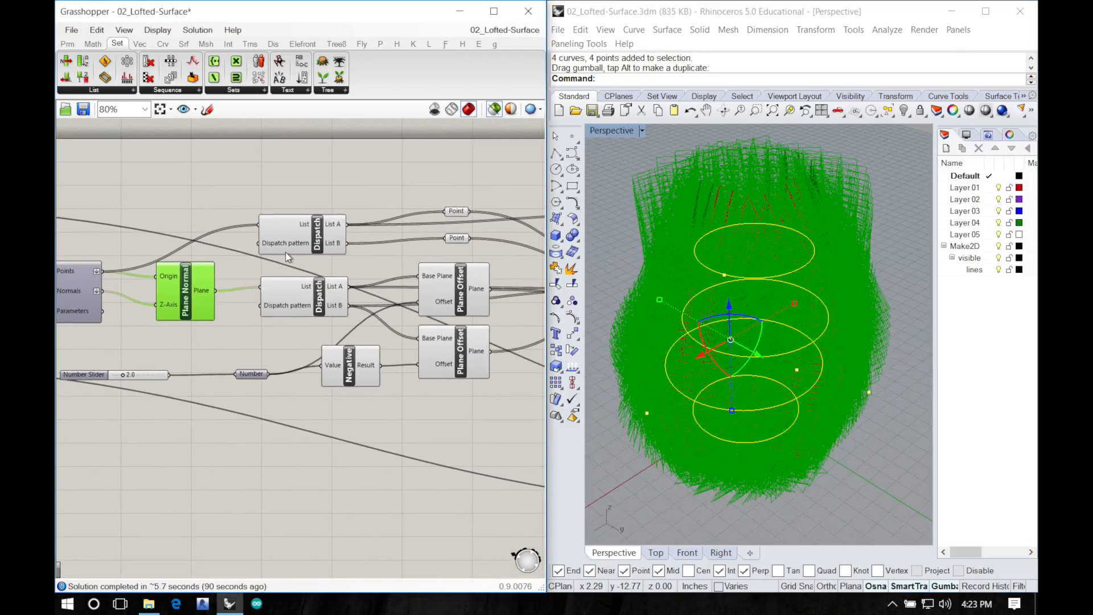
left_click(298, 245)
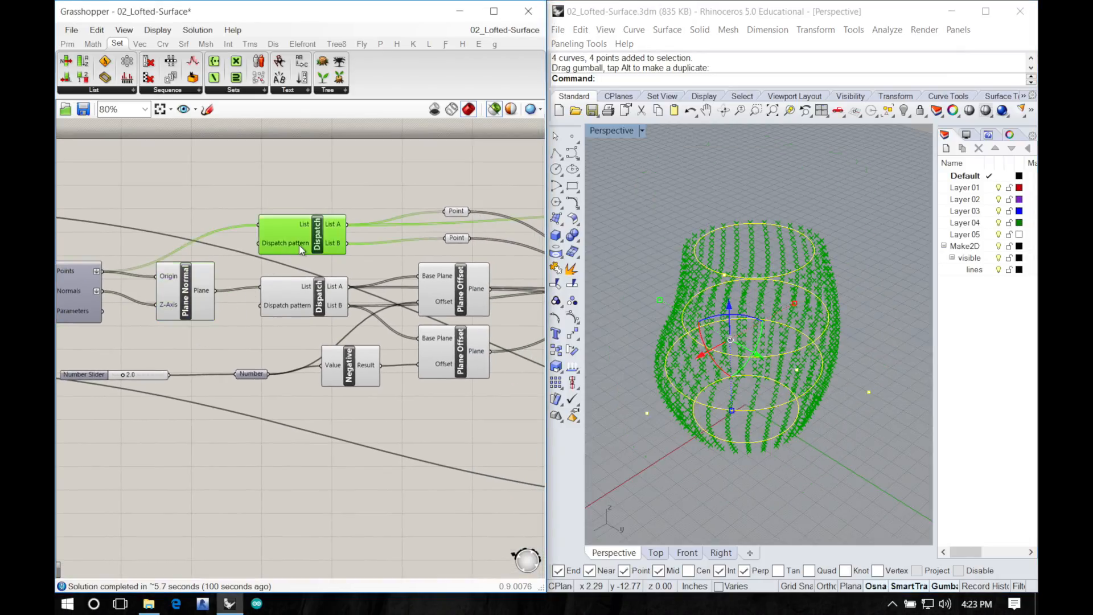
left_click(295, 311)
right_click_drag(348, 318, 260, 316)
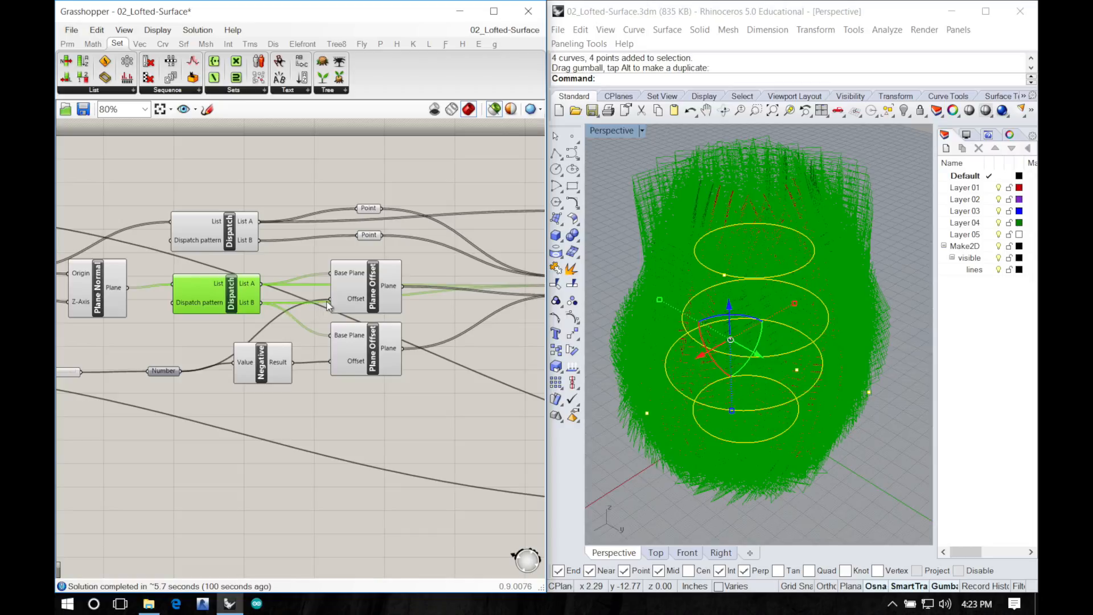
Step: Preview both Plane Offset components and the two Point parameters fed by Dispatch's List A and List B
left_click(362, 297)
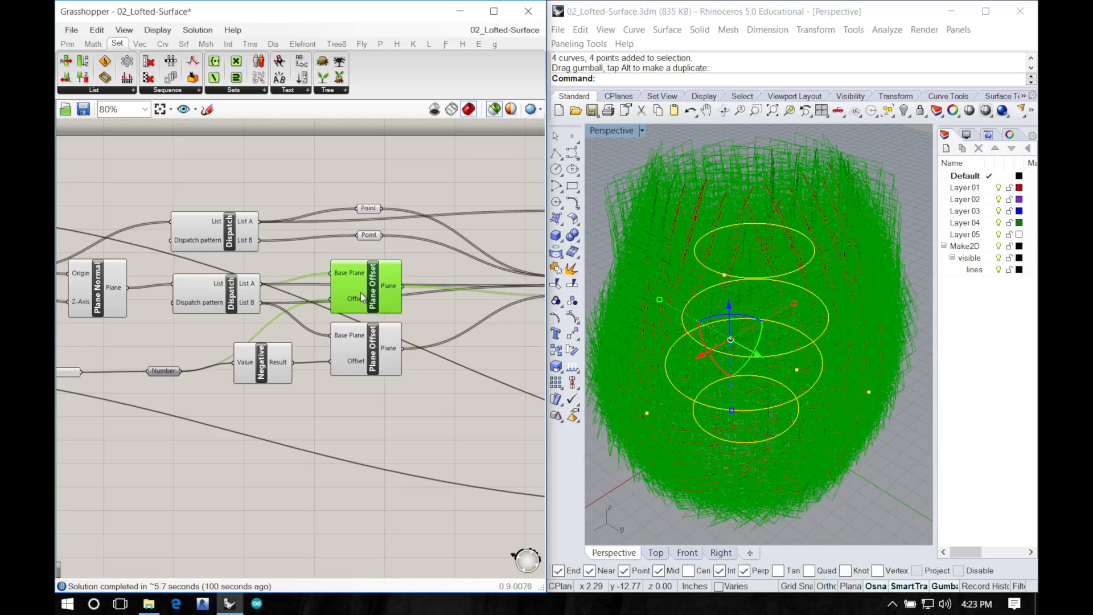
left_click(352, 351)
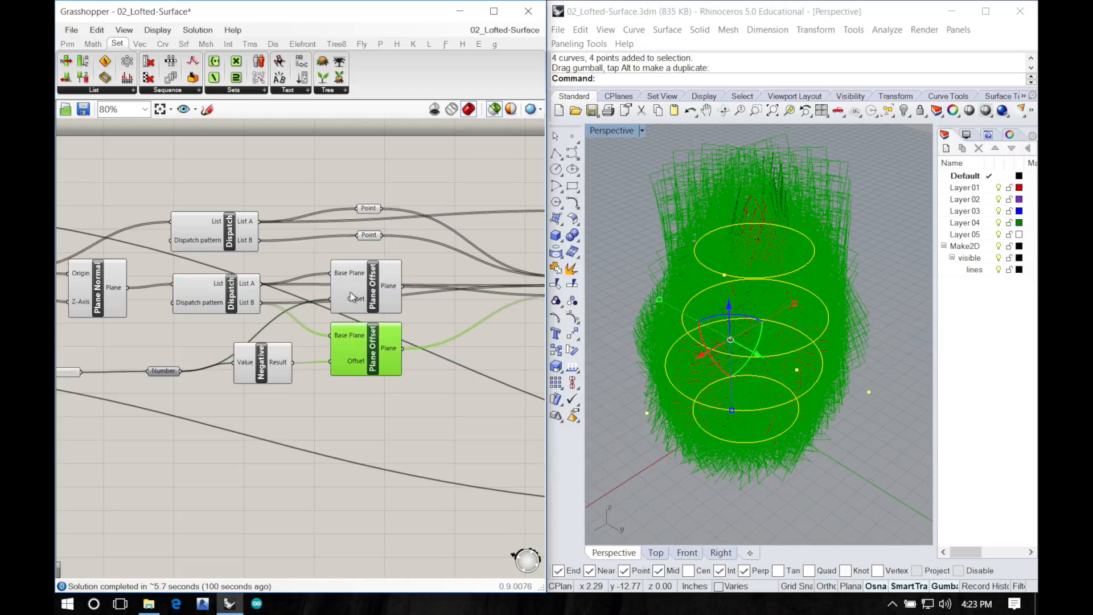
right_click_drag(382, 235, 218, 251)
left_click(333, 203)
left_click(333, 228)
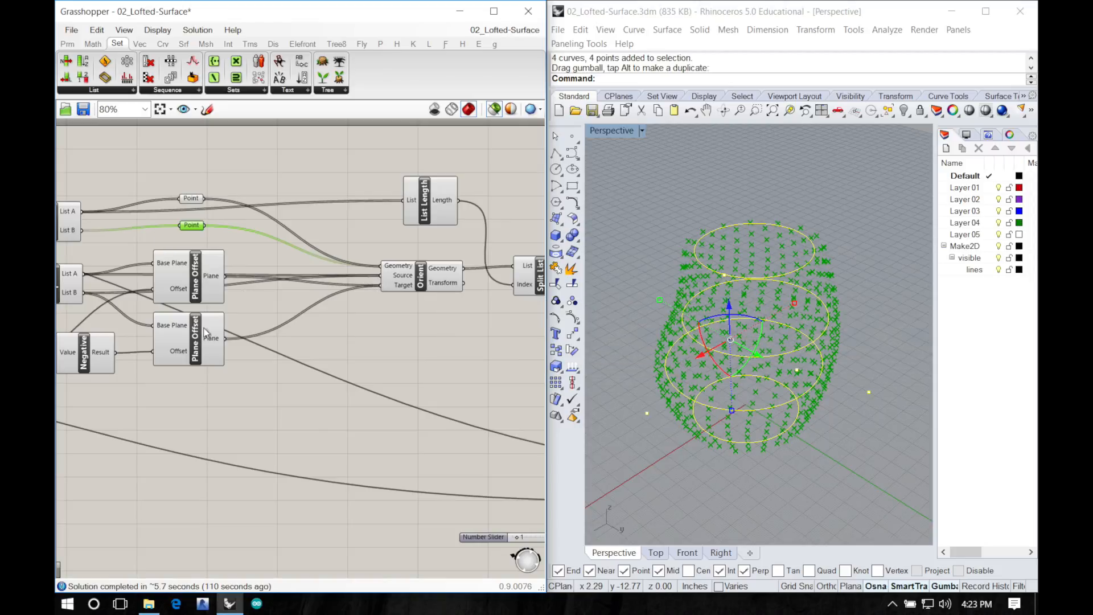
Step: Preview Orient's output and examine the inner and outer sets of points from a lower angle
right_click_drag(296, 306, 153, 314)
left_click(148, 279)
left_click(324, 293)
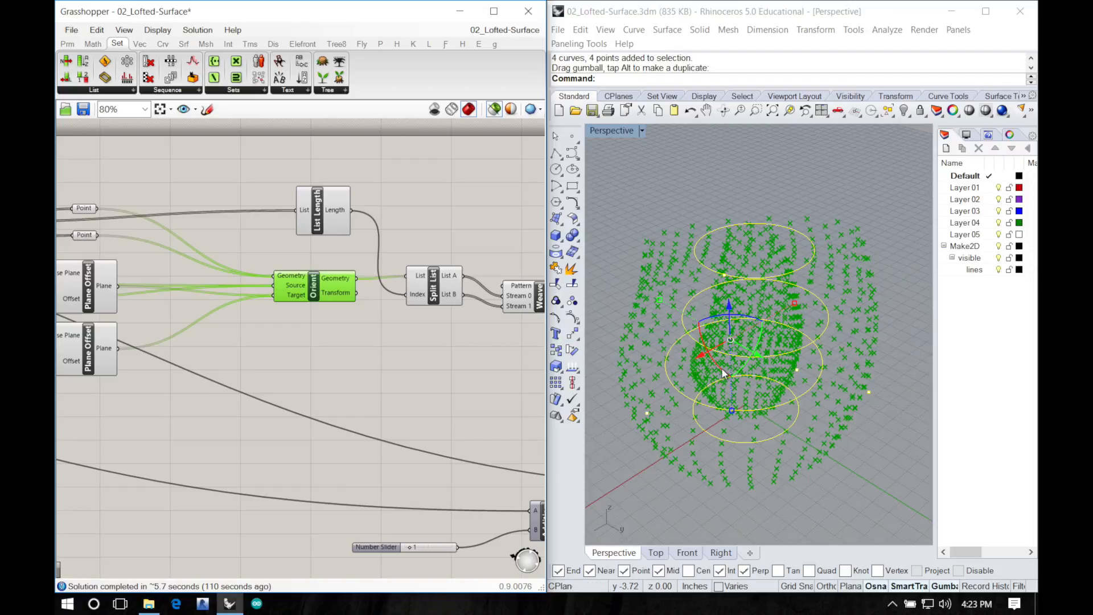
right_click_drag(655, 412, 770, 312)
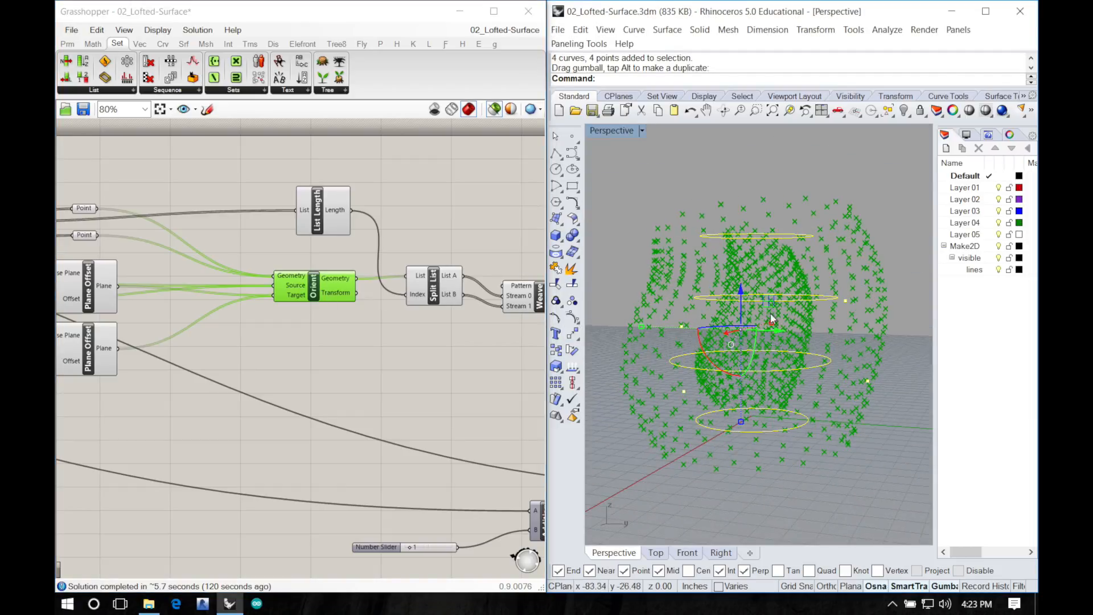
Step: Trace the wiring from the Point parameters and Plane Offset components through Orient and Split List to Weave
right_click_drag(291, 309, 197, 312)
right_click_drag(306, 330, 245, 317)
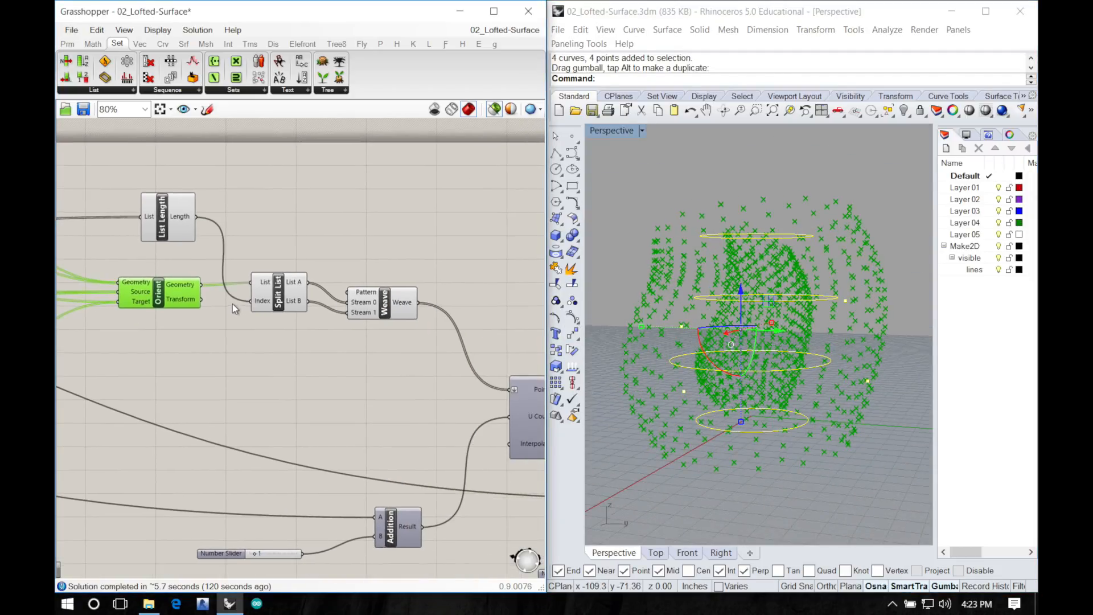
right_click_drag(103, 308, 350, 298)
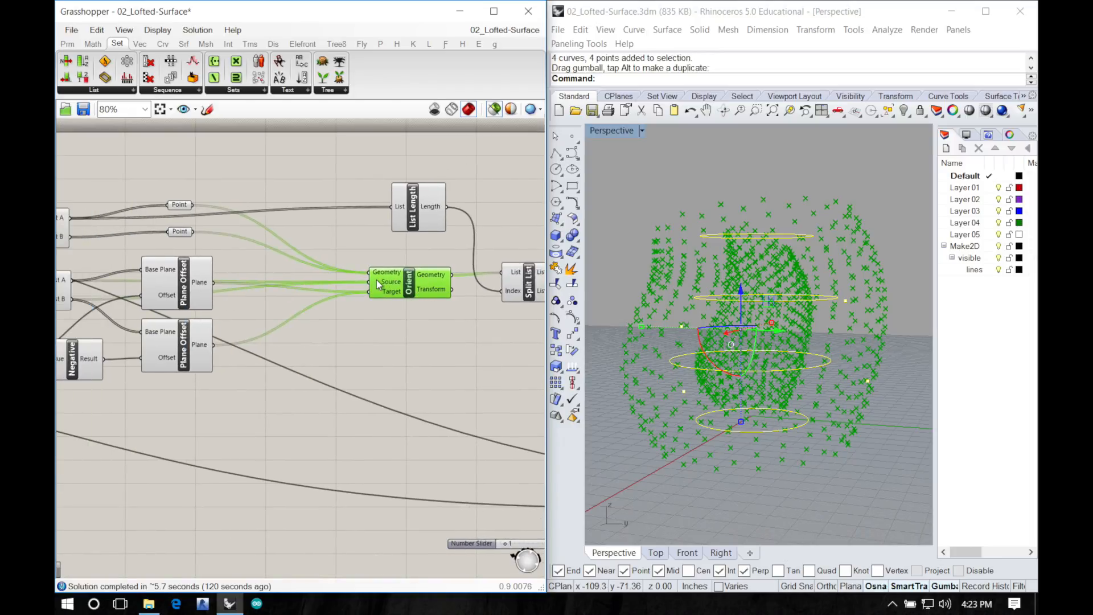
right_click_drag(332, 335, 217, 332)
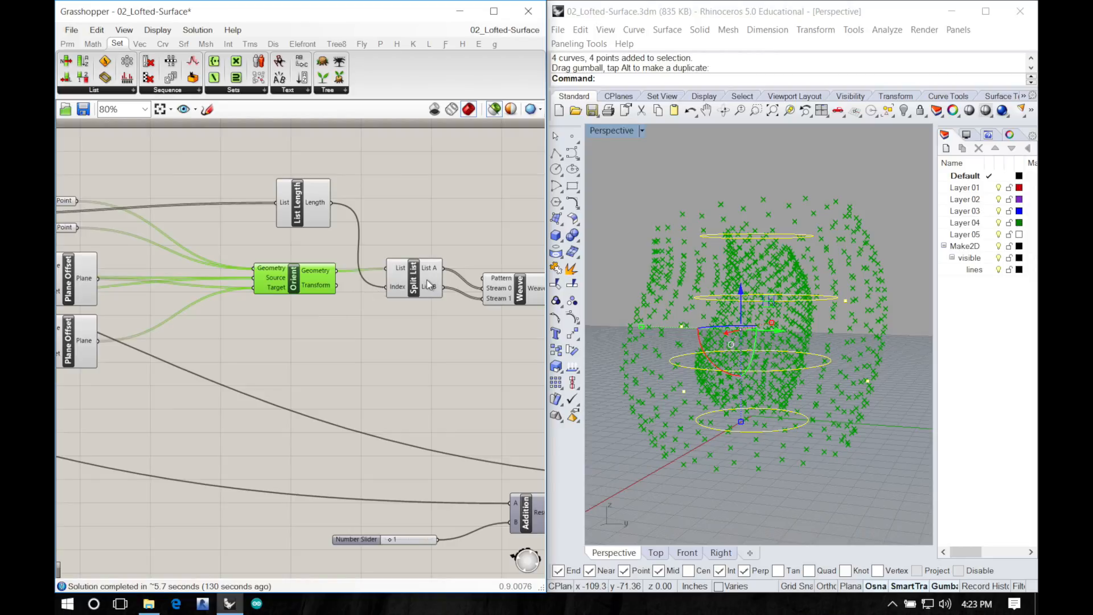
right_click_drag(275, 283, 320, 288)
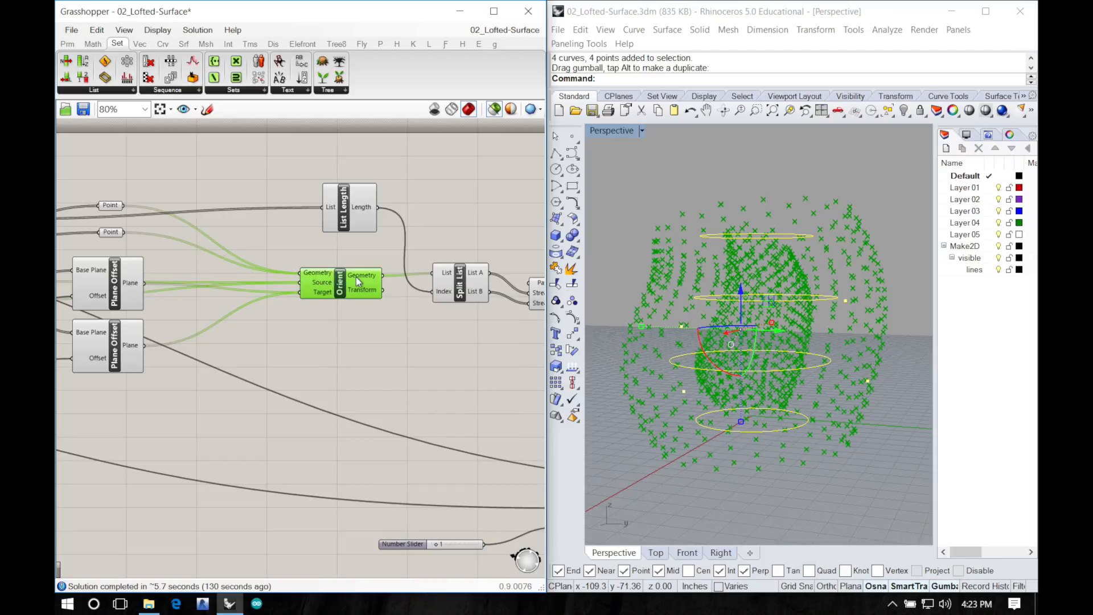
right_click_drag(406, 294, 262, 301)
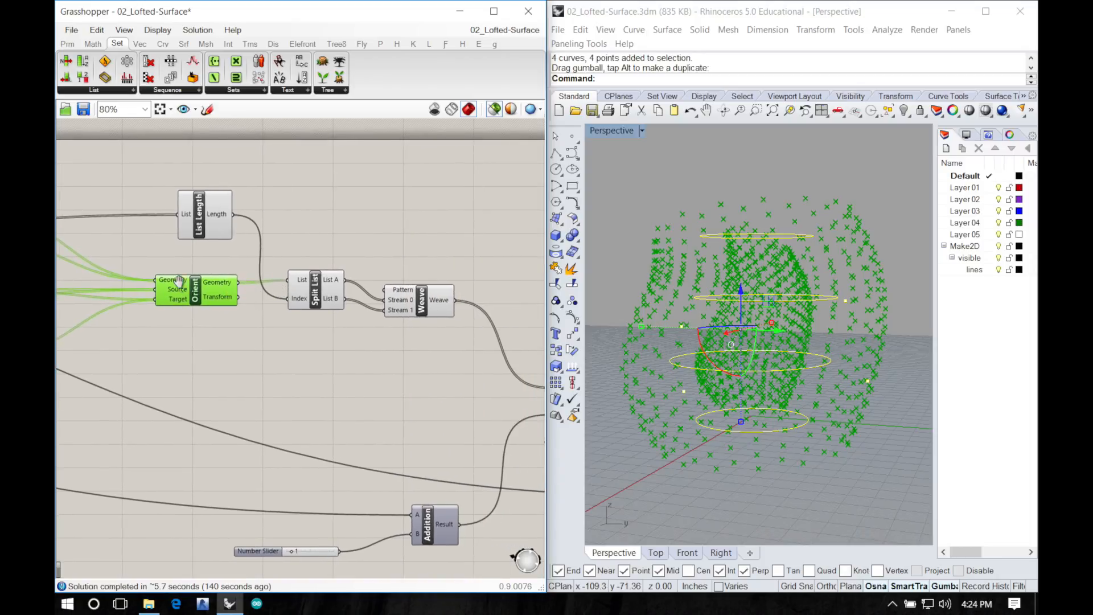
right_click_drag(82, 290, 312, 295)
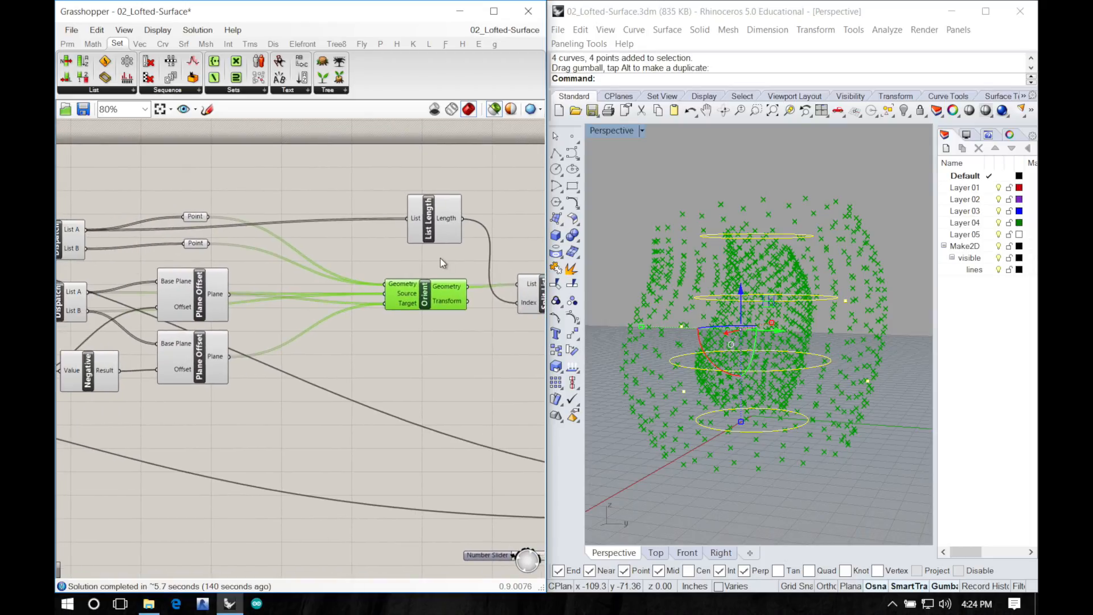
right_click_drag(441, 260, 248, 270)
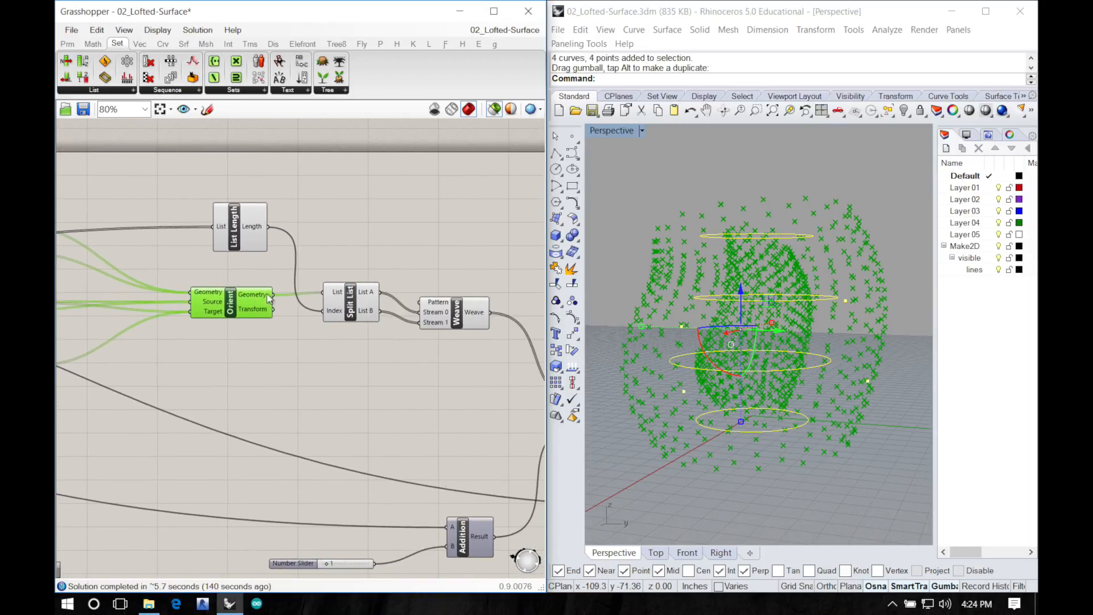
Step: Inspect the output data of Orient, Split List and Weave ahead of Surface From Points
mouse_move(263, 302)
mouse_move(341, 296)
mouse_move(371, 316)
right_click_drag(408, 355, 308, 352)
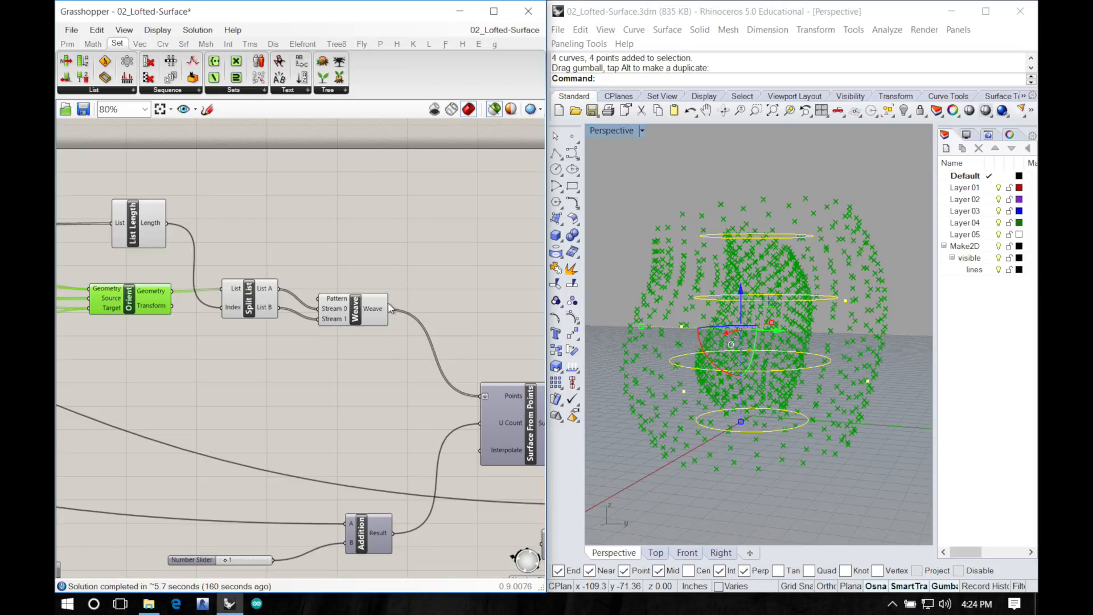
mouse_move(380, 309)
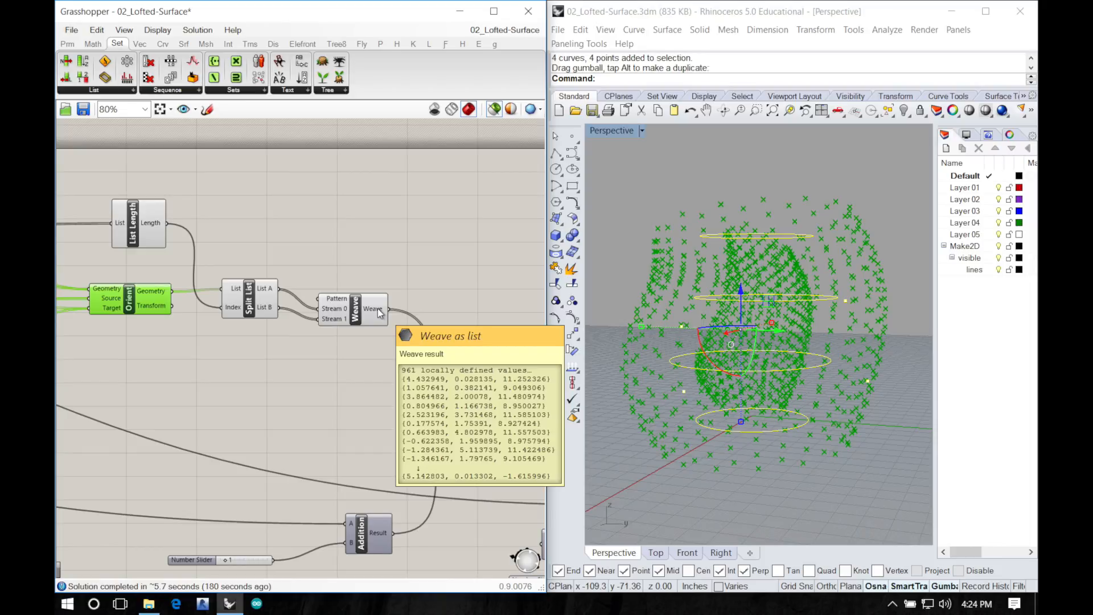
Step: Follow Weave's output to Surface From Points and preview the spiked surface it builds
right_click_drag(380, 349, 250, 317)
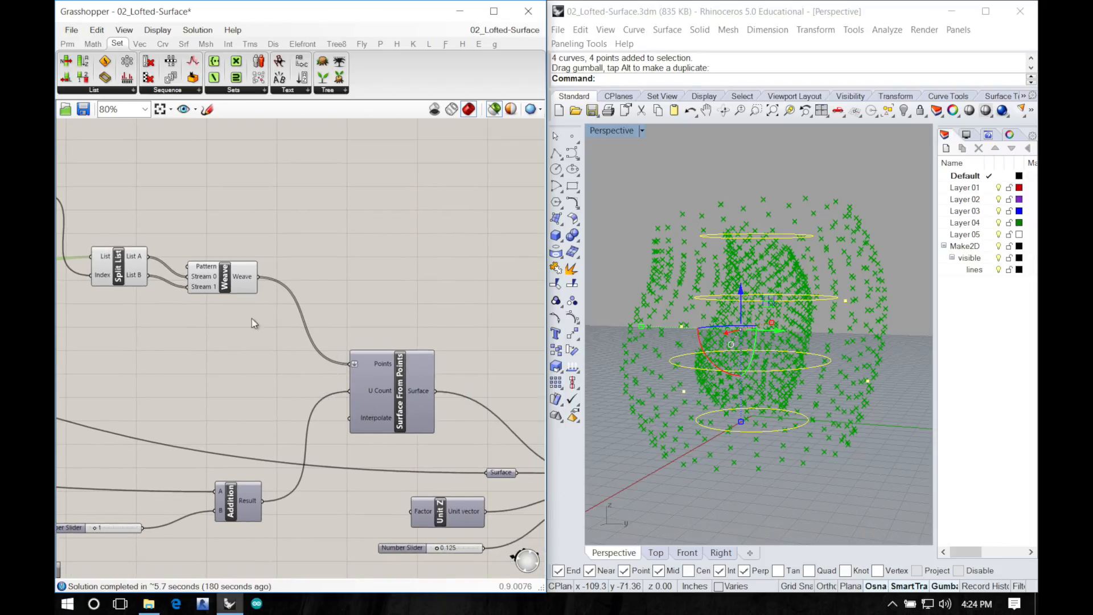
left_click(391, 394)
right_click_drag(402, 406, 207, 340)
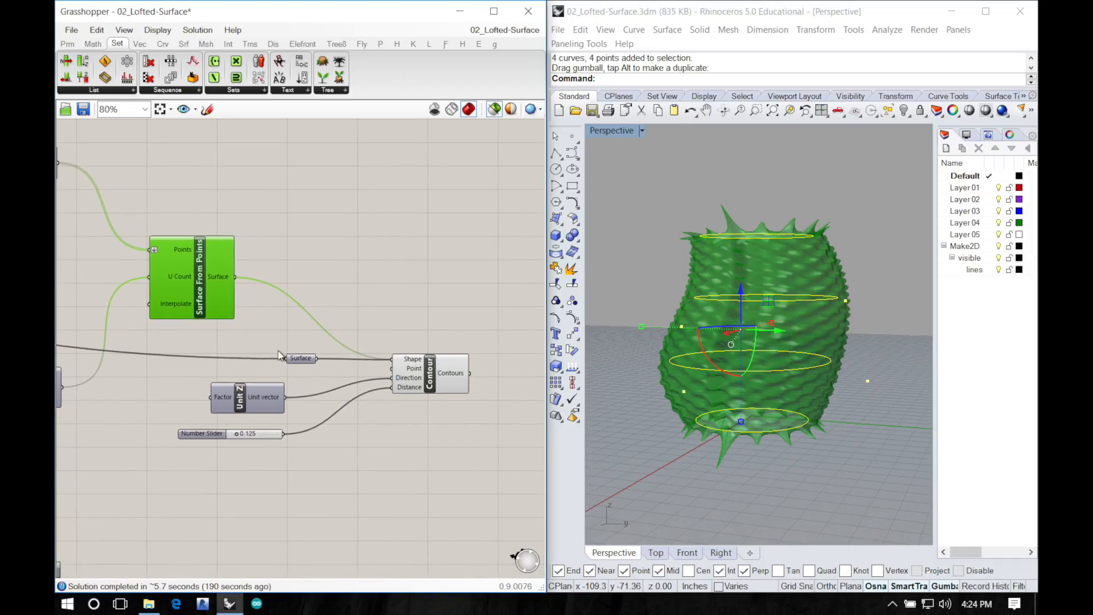
Step: Preview the Contour component's curves and examine them on the spiked vase close up and from several angles
left_click(430, 378)
right_click_drag(711, 391, 745, 255)
scroll(678, 404, "up", 10)
scroll(705, 406, "down", 8)
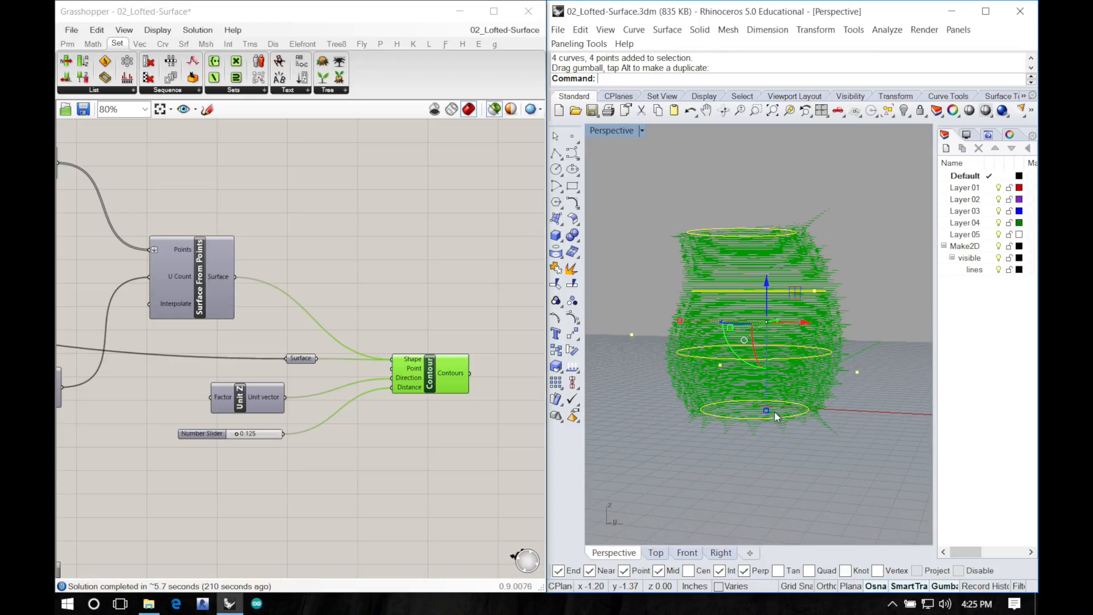
right_click_drag(801, 349, 794, 426)
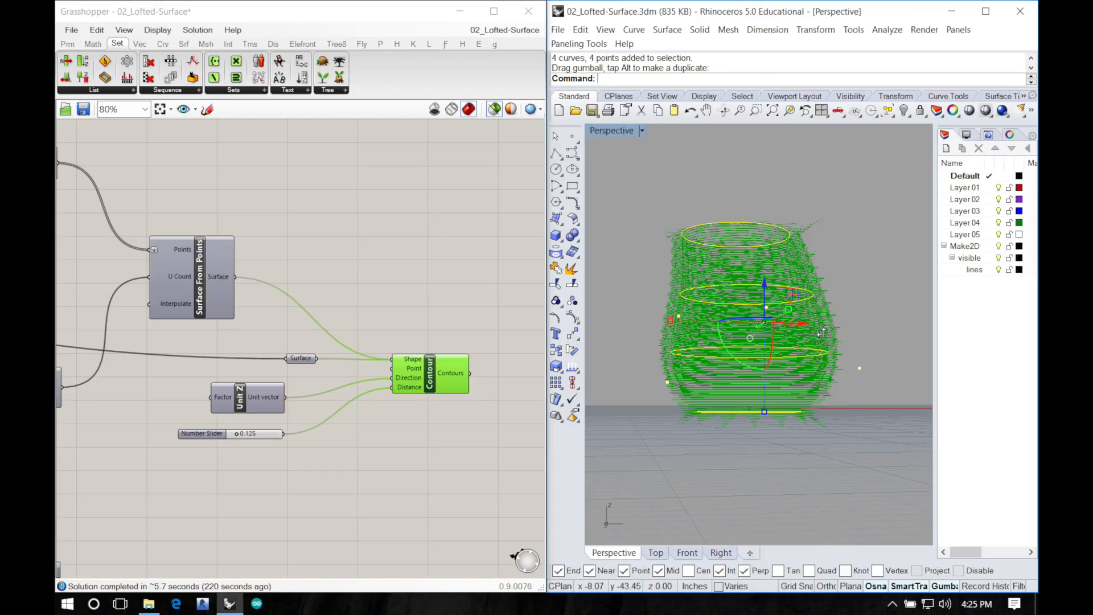
right_click_drag(828, 338, 685, 379)
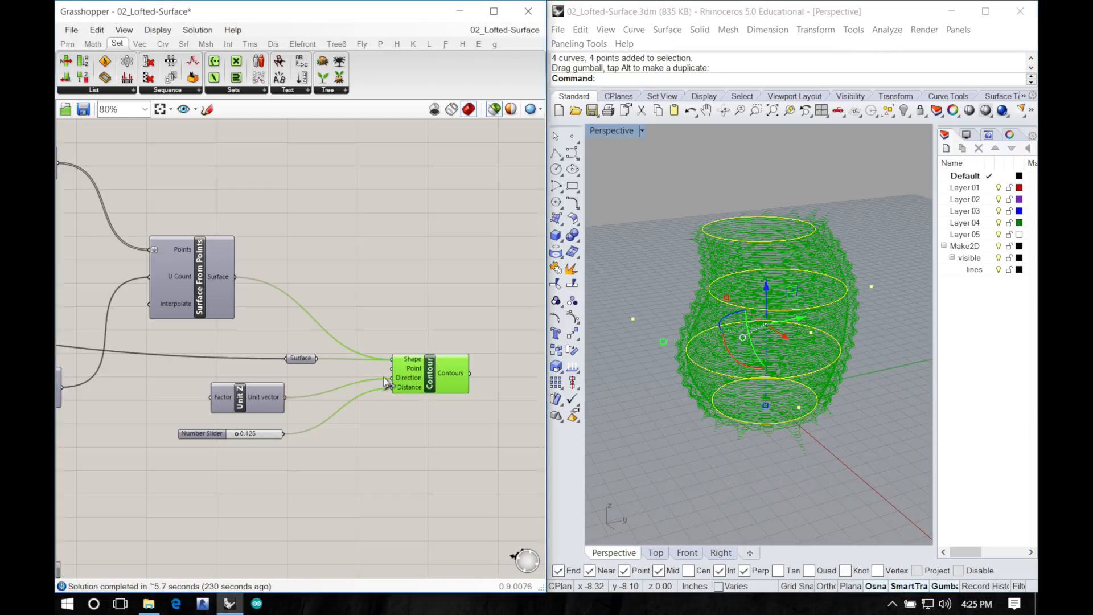
Step: Examine the contour curves from above and deselect the vase's section curves and points
right_click_drag(409, 351, 336, 329)
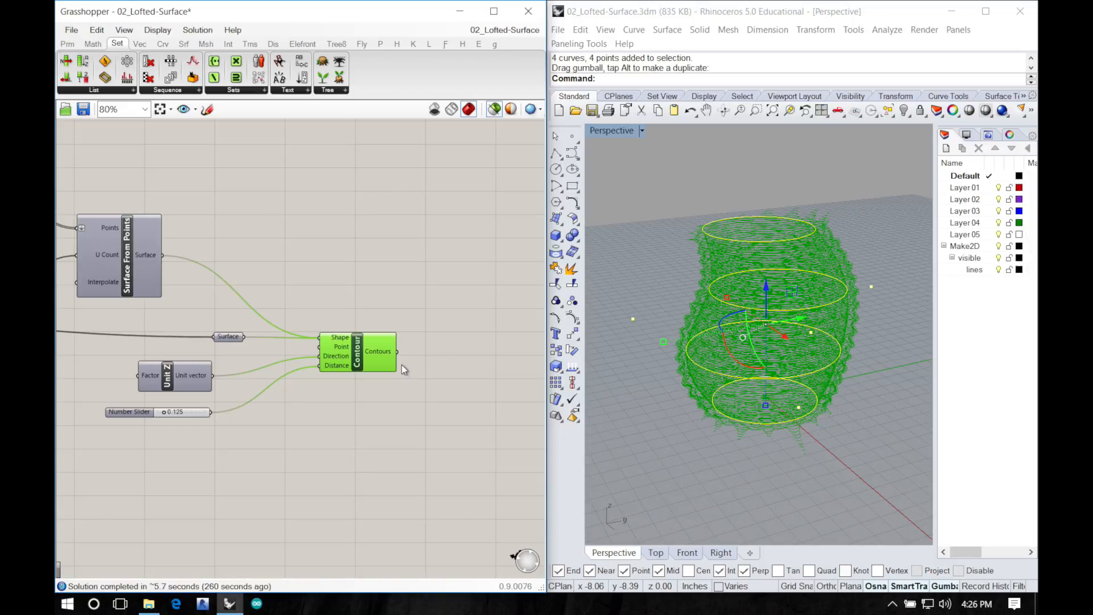
right_click_drag(758, 386, 711, 351)
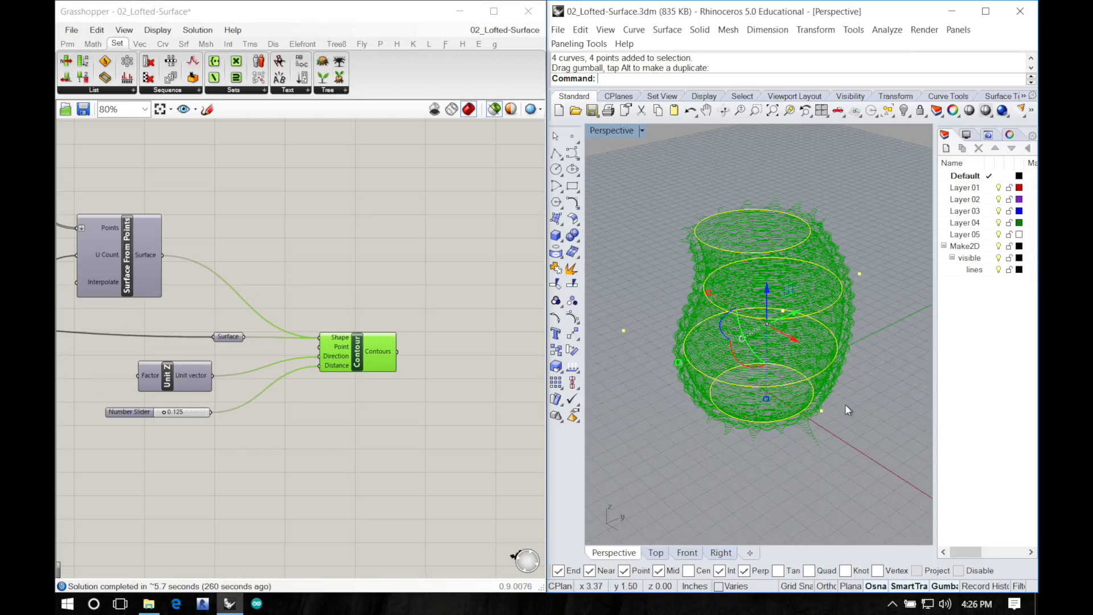
right_click_drag(705, 445, 722, 322)
left_click(671, 261)
Step: Trace the definition back from Contour to the Plane Offset and Dispatch components and review the complete definition
mouse_move(382, 449)
right_mouse_down()
mouse_move(444, 451)
mouse_move(501, 424)
right_mouse_up()
right_click_drag(285, 401, 403, 472)
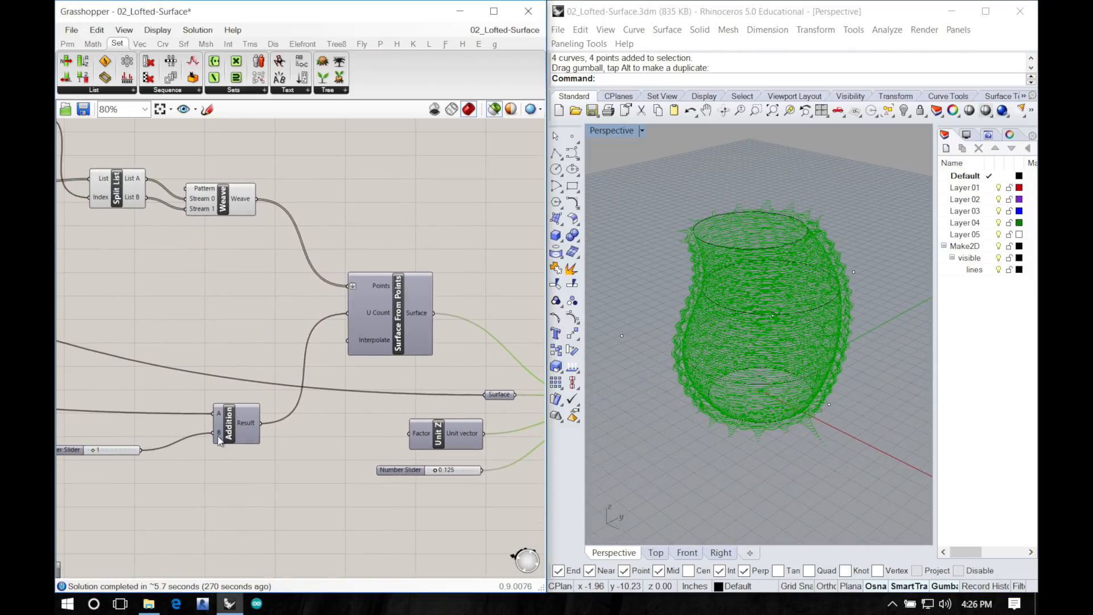
right_click_drag(146, 423, 308, 455)
mouse_move(208, 441)
right_mouse_down()
mouse_move(324, 456)
mouse_move(313, 439)
right_mouse_up()
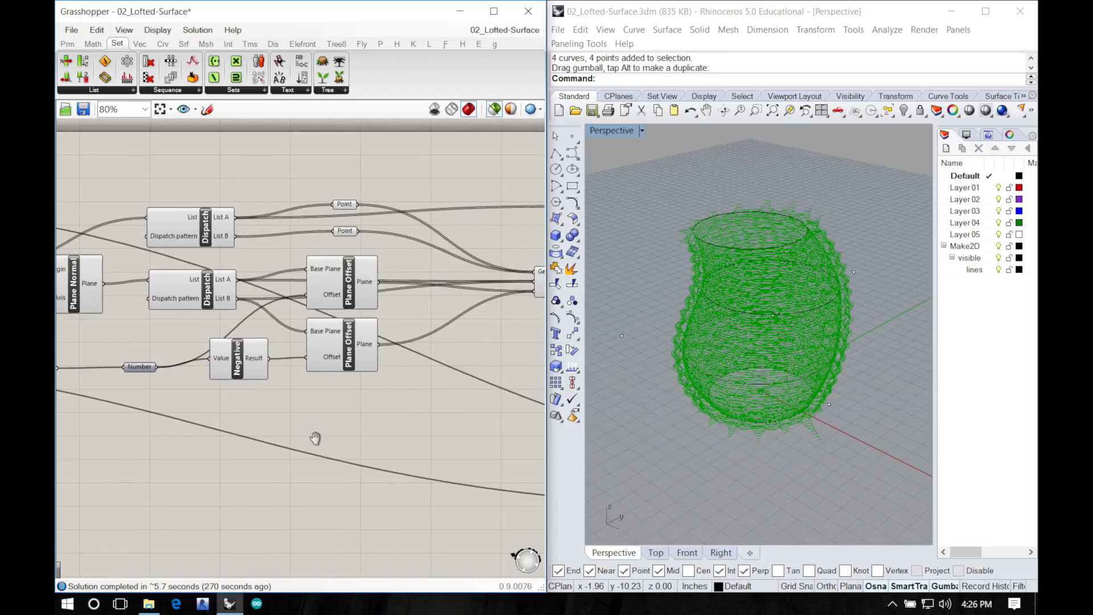
mouse_move(201, 423)
right_mouse_down()
mouse_move(320, 422)
mouse_move(288, 413)
right_mouse_up()
scroll(288, 413, "down", 6)
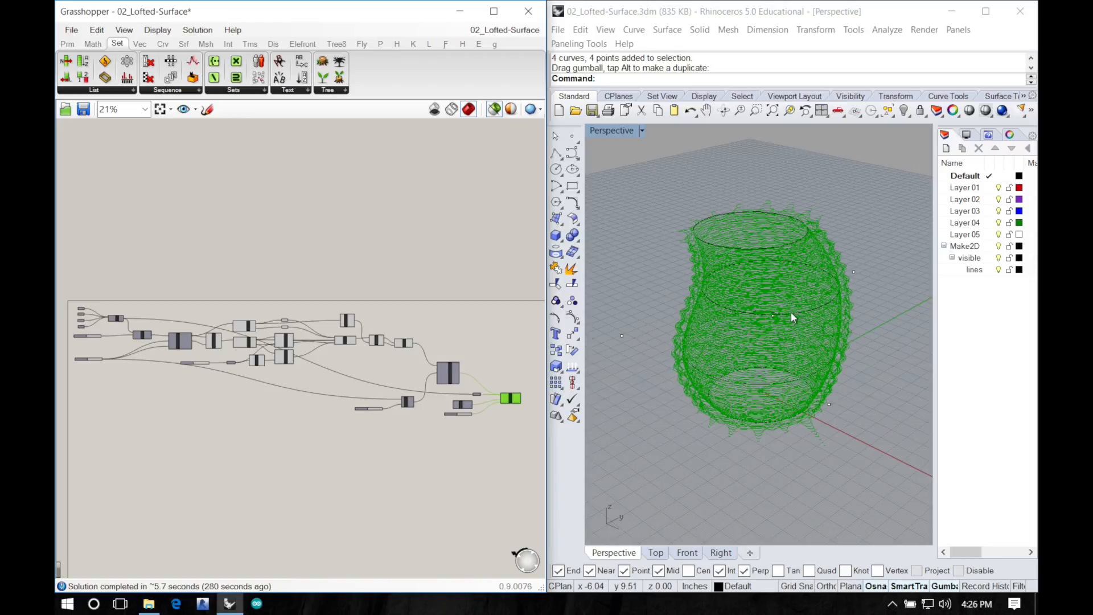
left_click(727, 239)
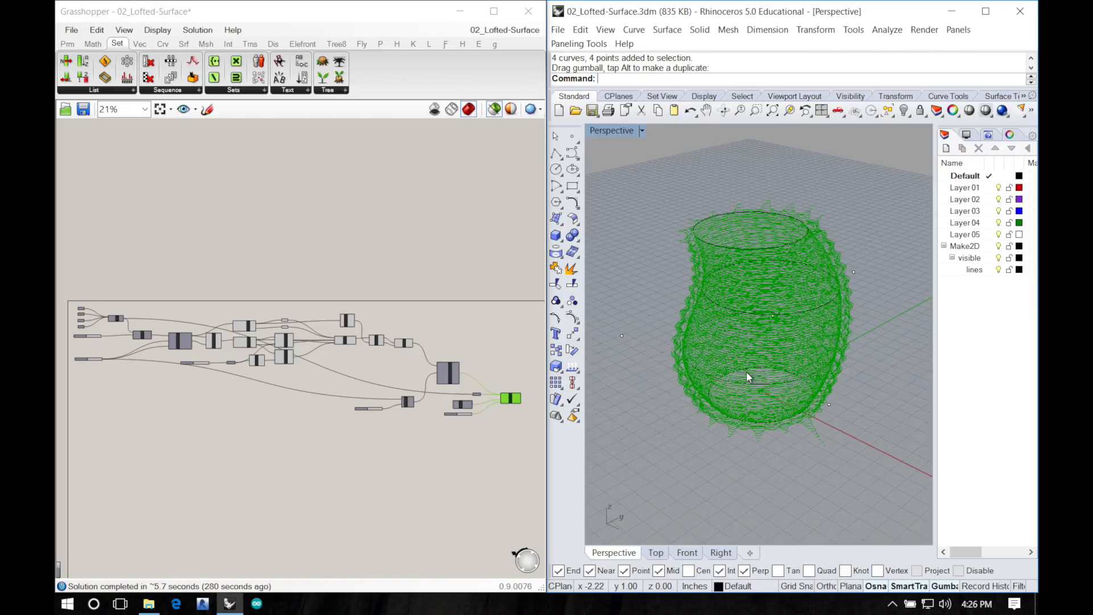
Step: Begin saving the Grasshopper definition under a new file name, changing the number to 03 and replacing "Lofted" with "Point OF"
left_click(71, 30)
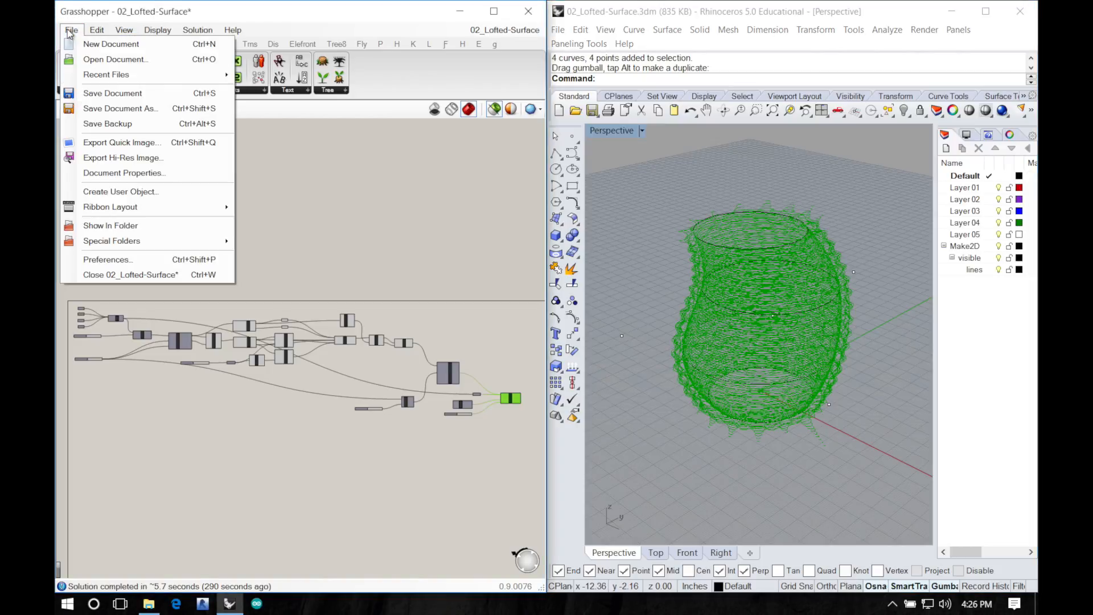
left_click(123, 107)
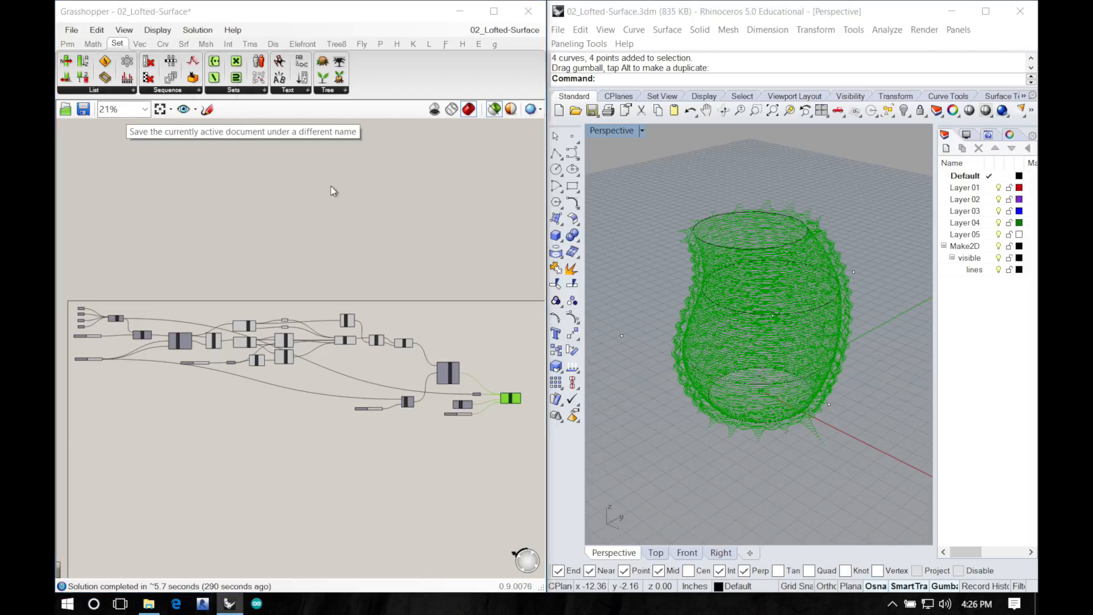
left_click(191, 374)
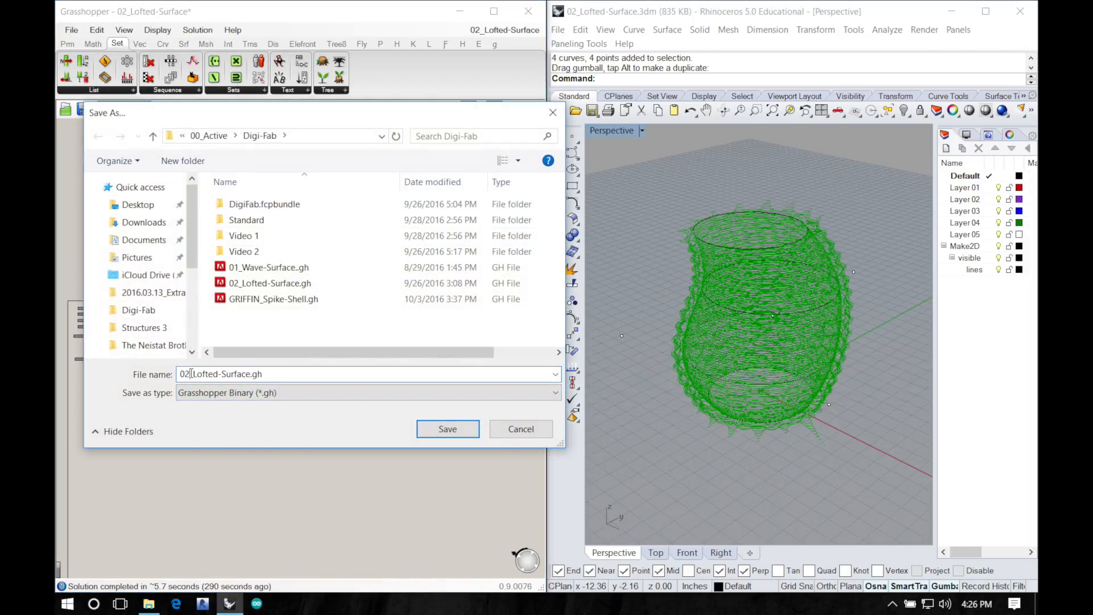
key("BackSpace")
type("3")
left_click_drag(218, 373, 196, 373)
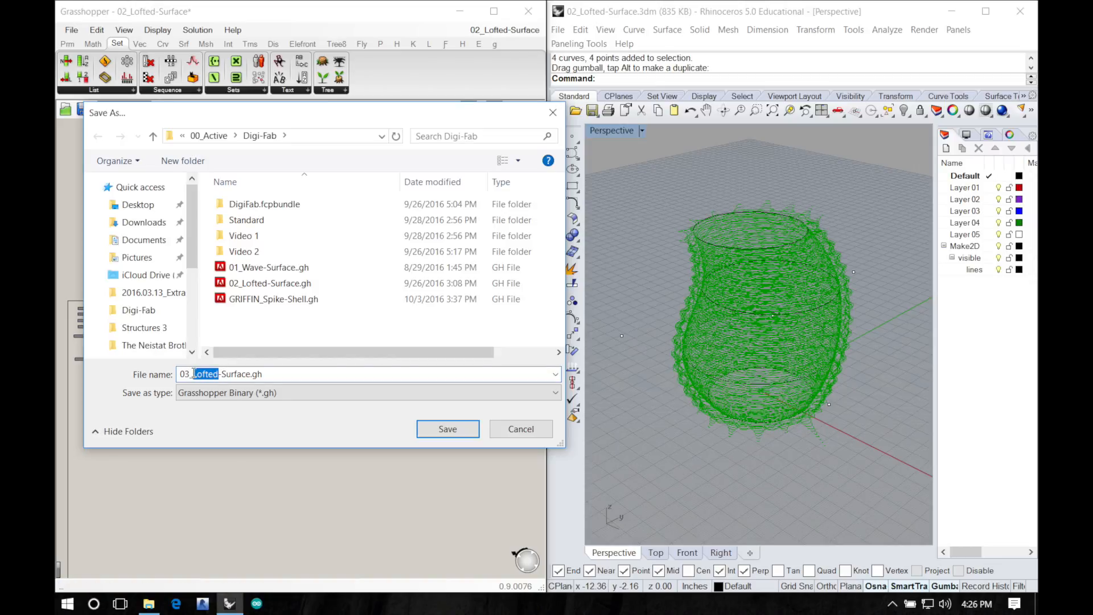
type("Point O")
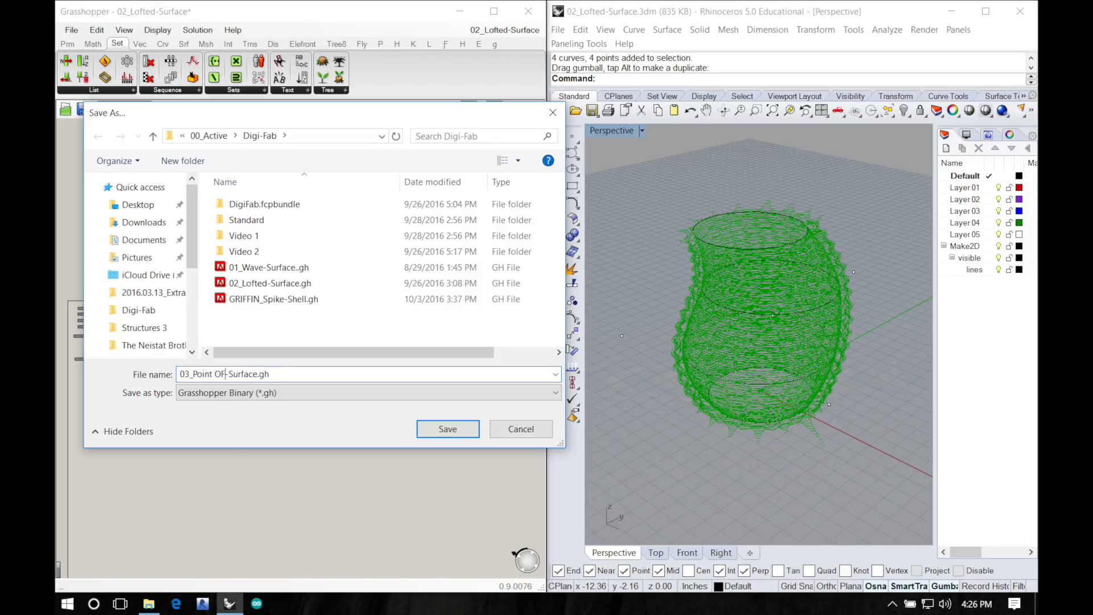